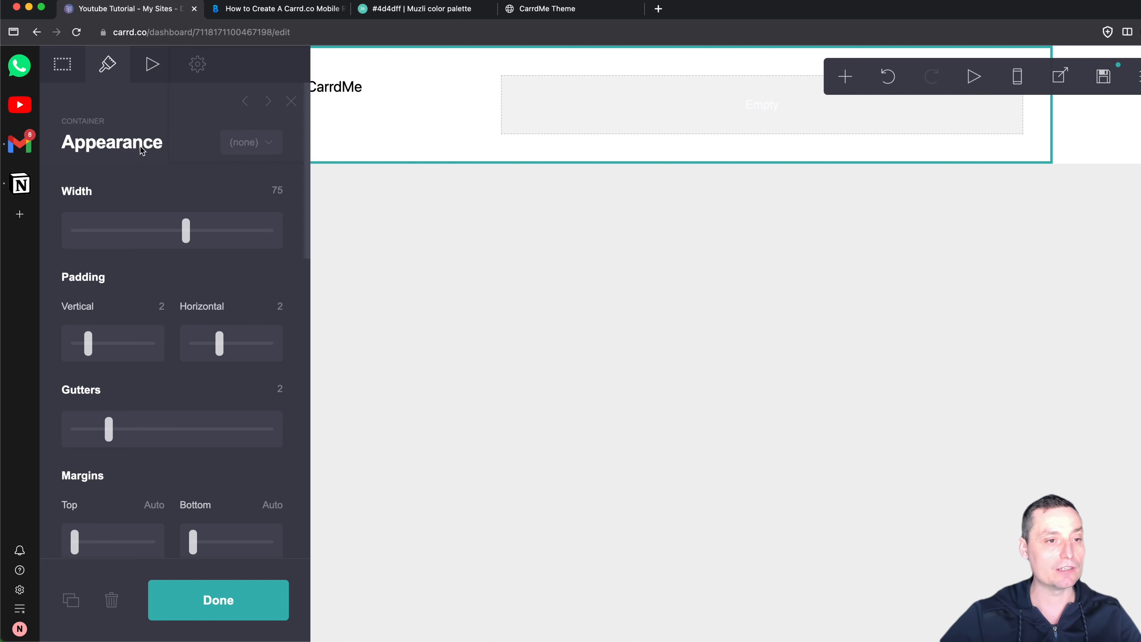
# Step: Add a new appearance style to the header container and name it header-c
pyautogui.click(249, 142)
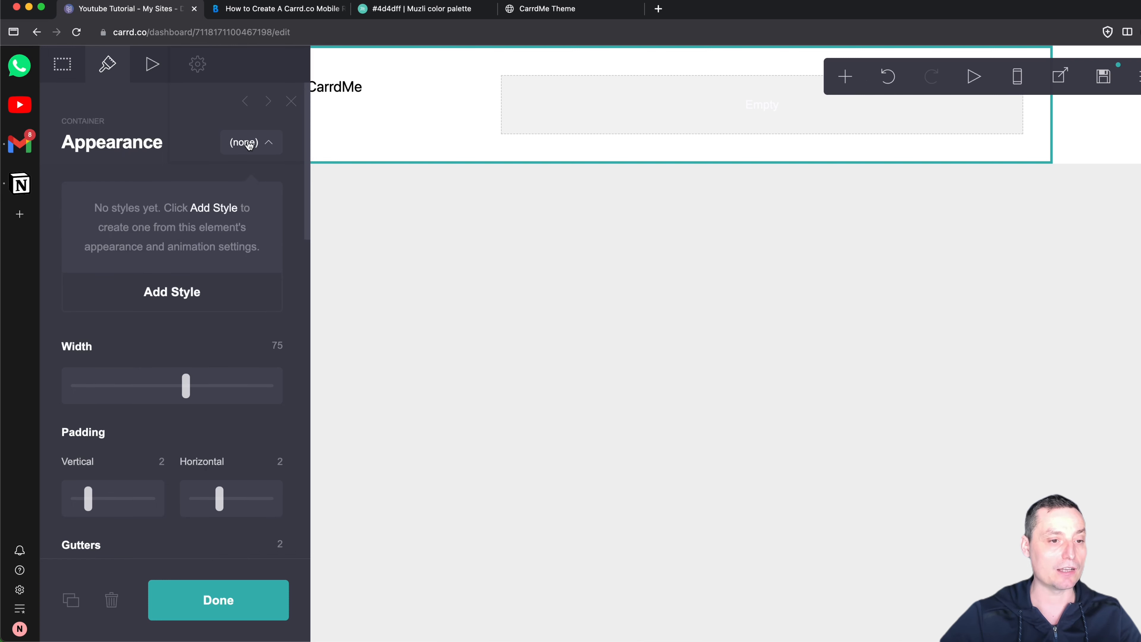
pyautogui.click(190, 287)
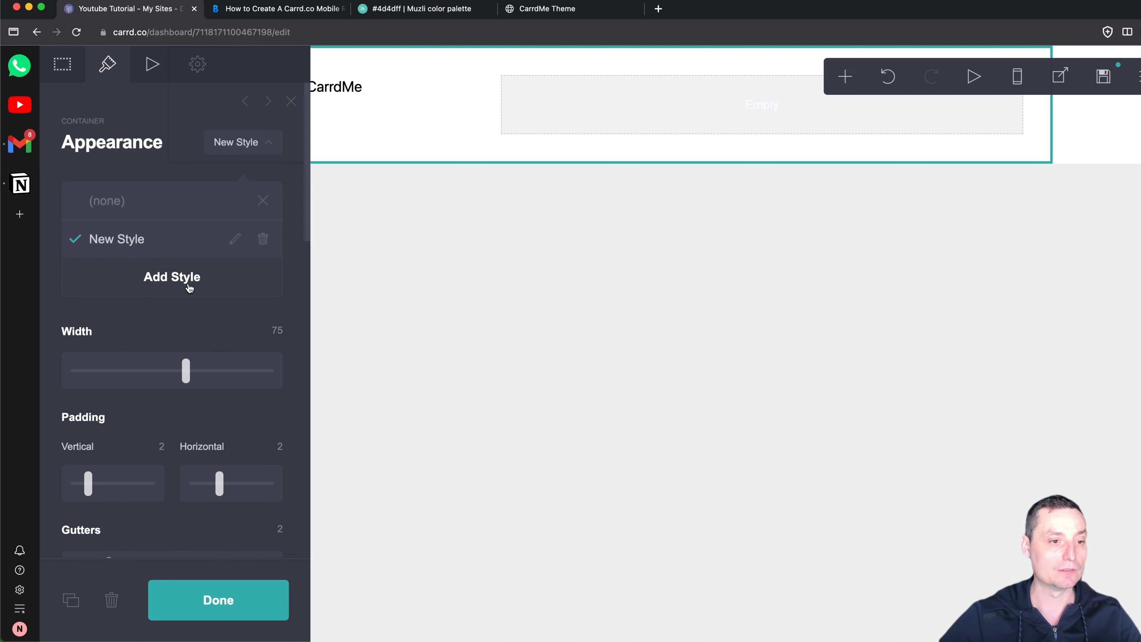
pyautogui.click(225, 243)
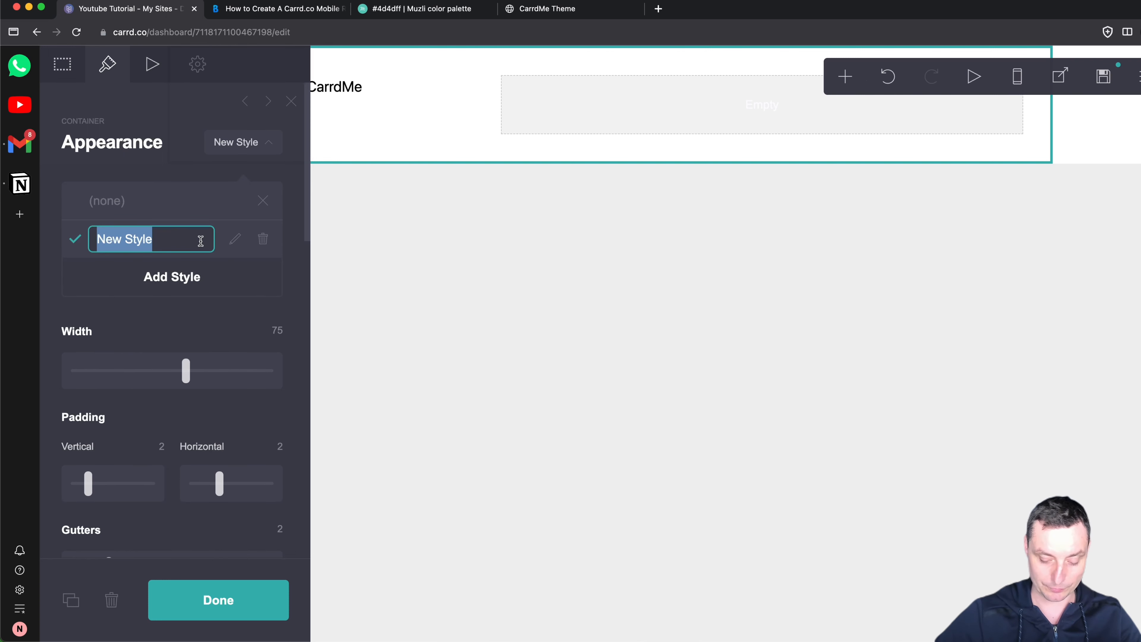
pyautogui.write('header-c')
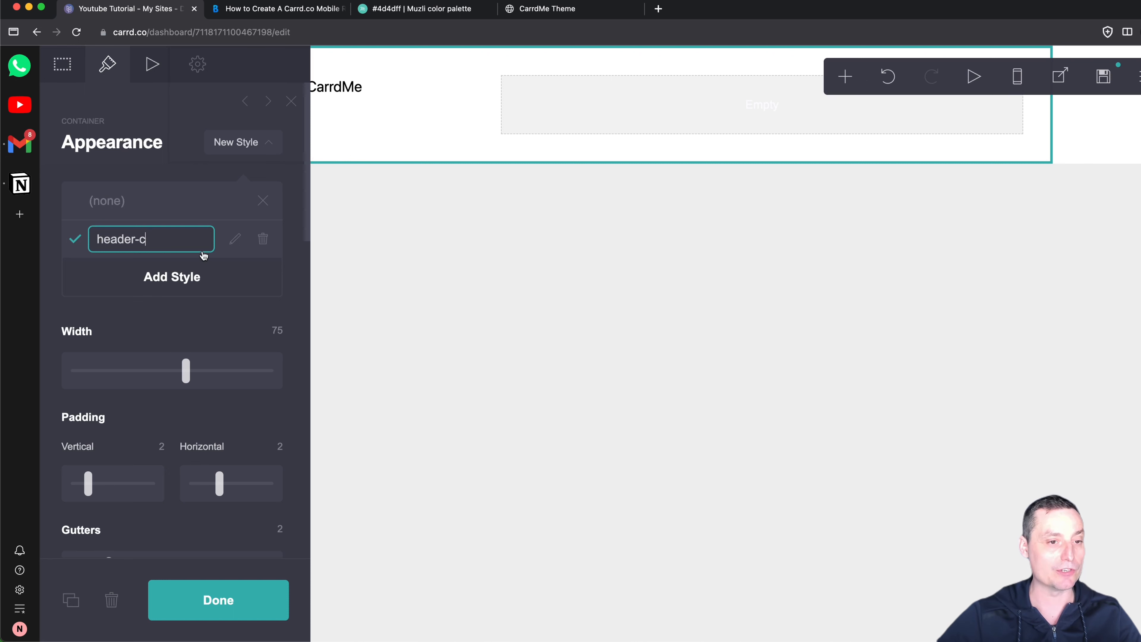
pyautogui.click(233, 232)
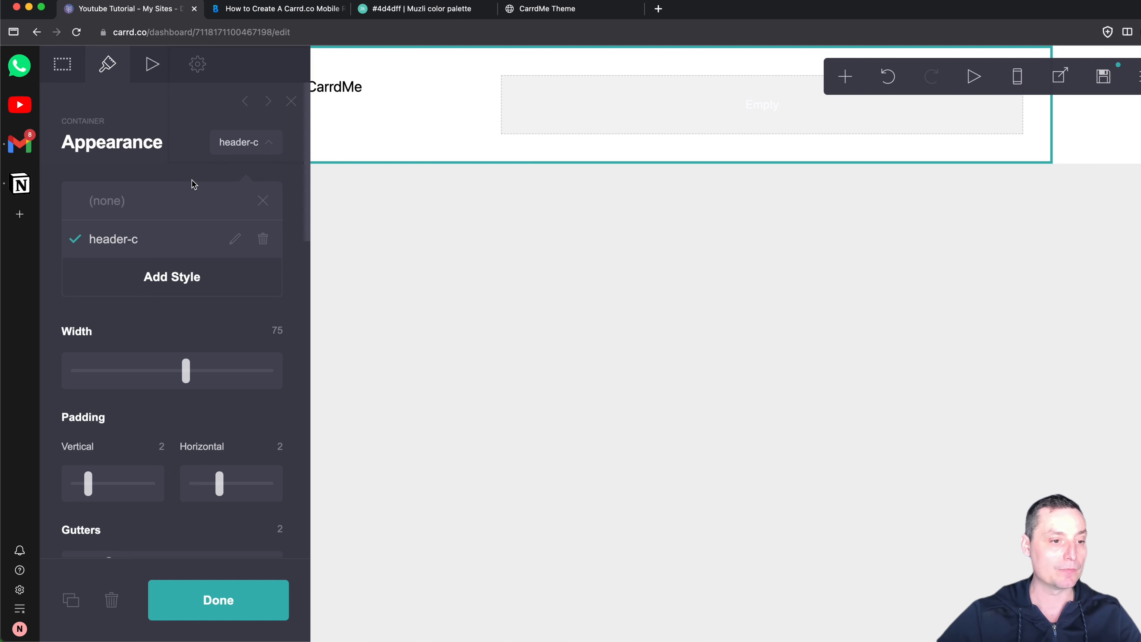
# Step: Set the header container's width to Full Bleed and leave its height on Auto
pyautogui.scroll(-1, 194, 184)
pyautogui.moveTo(192, 350); pyautogui.dragTo(277, 350)
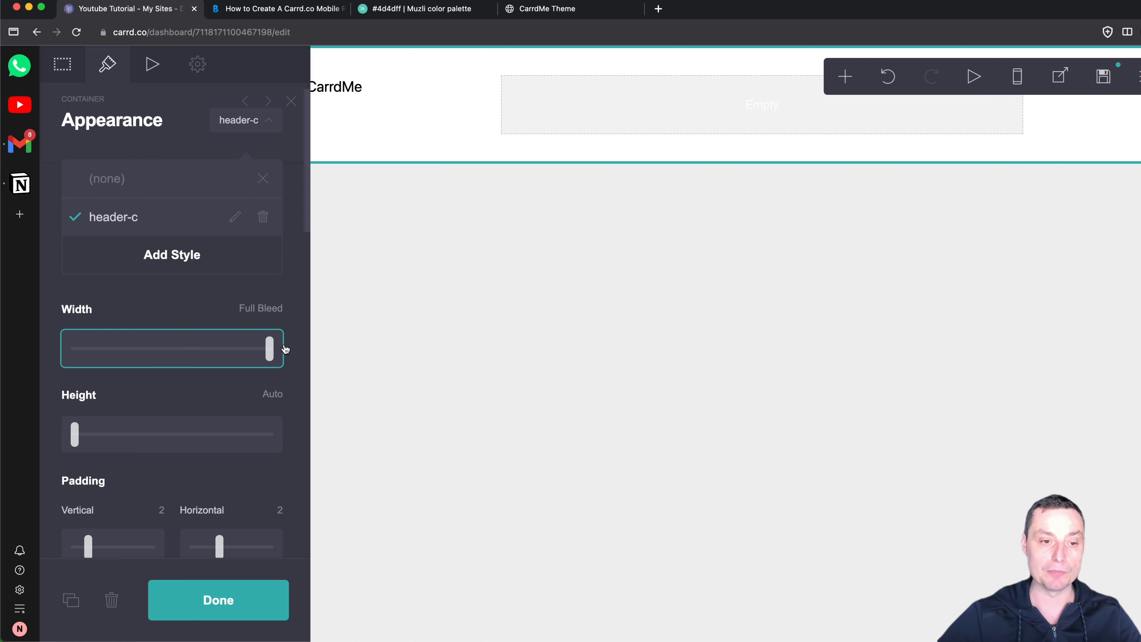
pyautogui.scroll(-2, 262, 297)
pyautogui.click(76, 393)
pyautogui.scroll(-2, 77, 394)
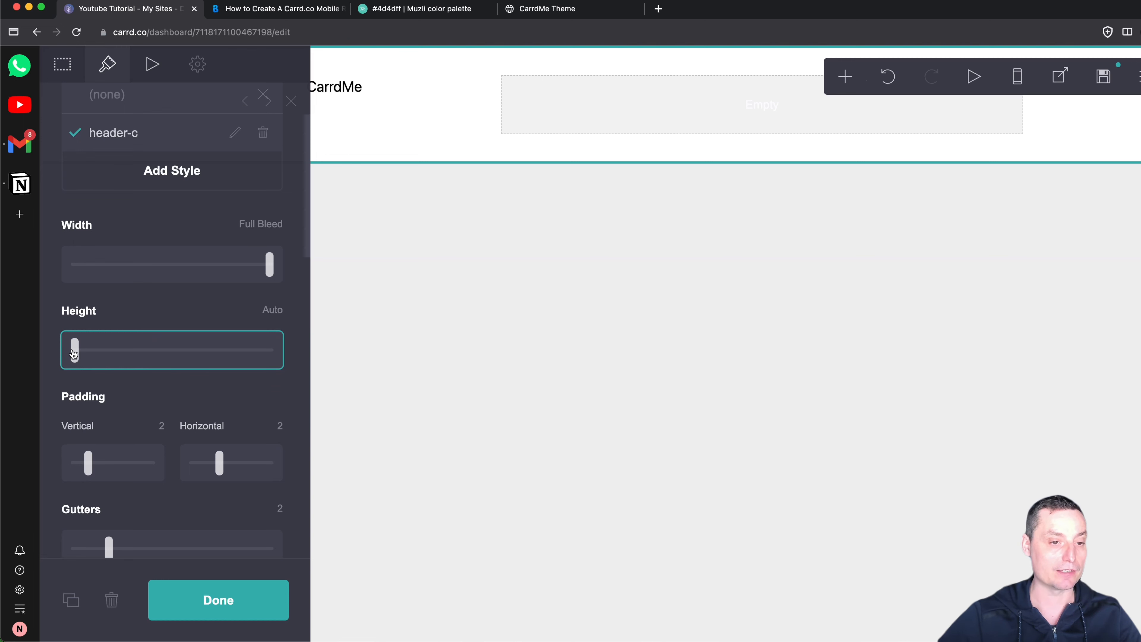
# Step: Set the header container's vertical padding to Auto and its horizontal padding to 1
pyautogui.scroll(-1, 128, 370)
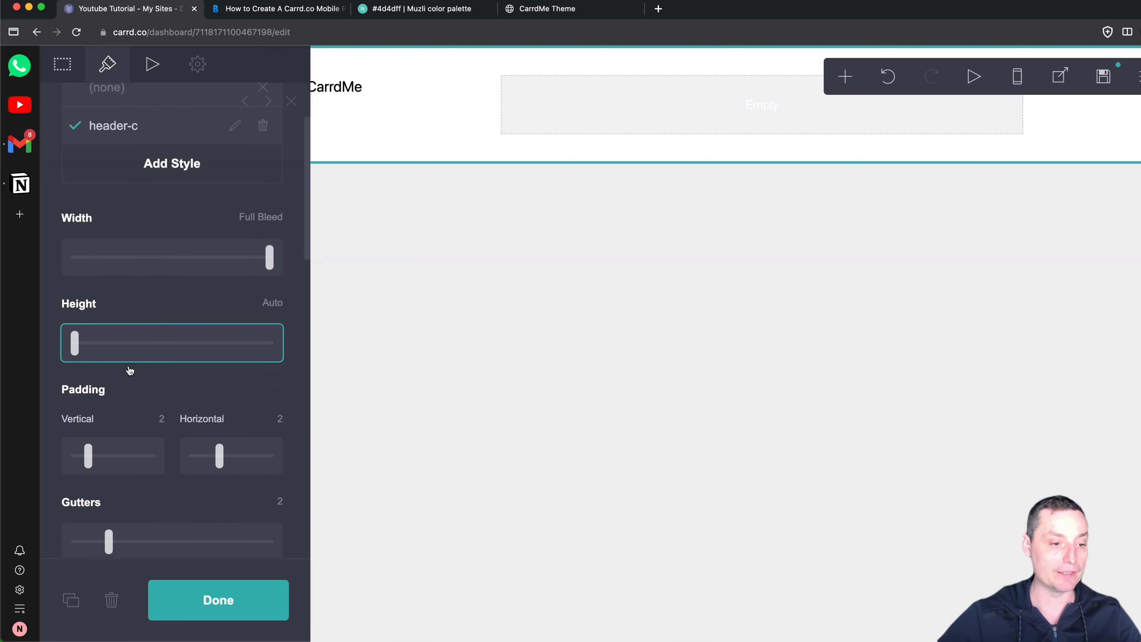
pyautogui.click(88, 458)
pyautogui.moveTo(87, 459); pyautogui.dragTo(71, 458)
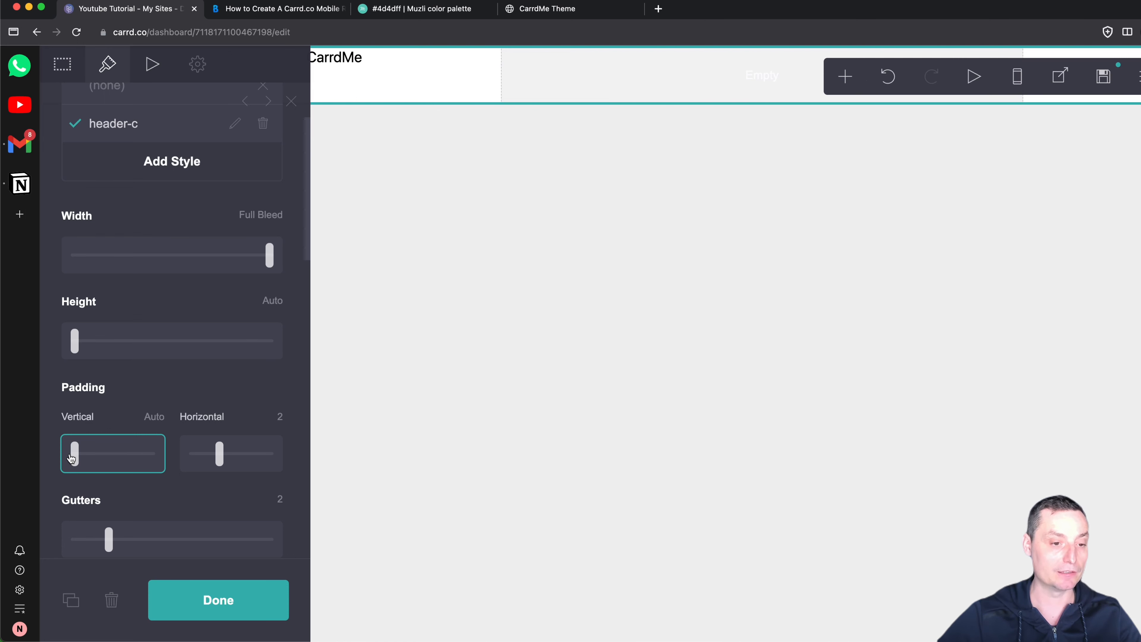
pyautogui.moveTo(219, 454); pyautogui.dragTo(207, 454)
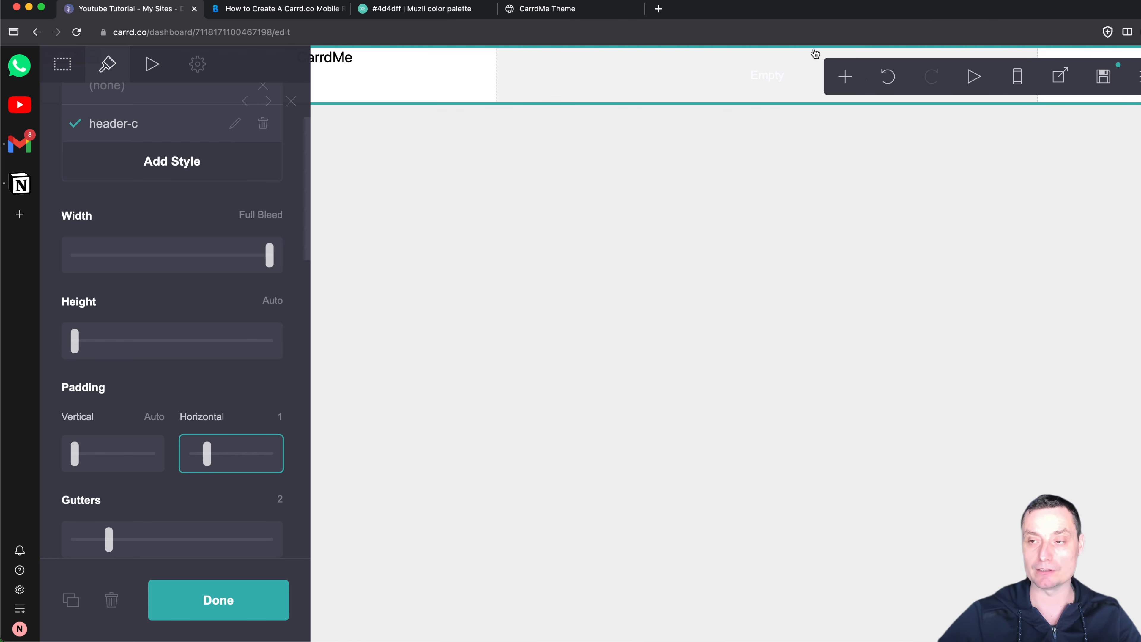
# Step: Set the container's contents position to Center and align the contents to Center both horizontally and vertically
pyautogui.scroll(-1, 264, 188)
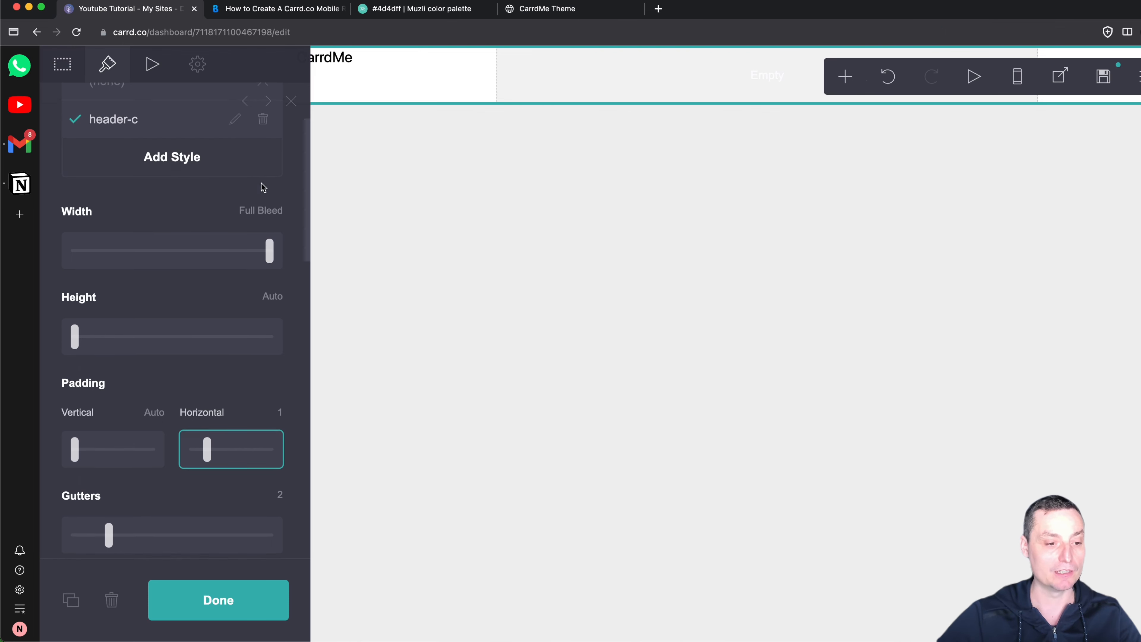
pyautogui.scroll(-5, 264, 187)
pyautogui.scroll(-6, 263, 188)
pyautogui.click(133, 427)
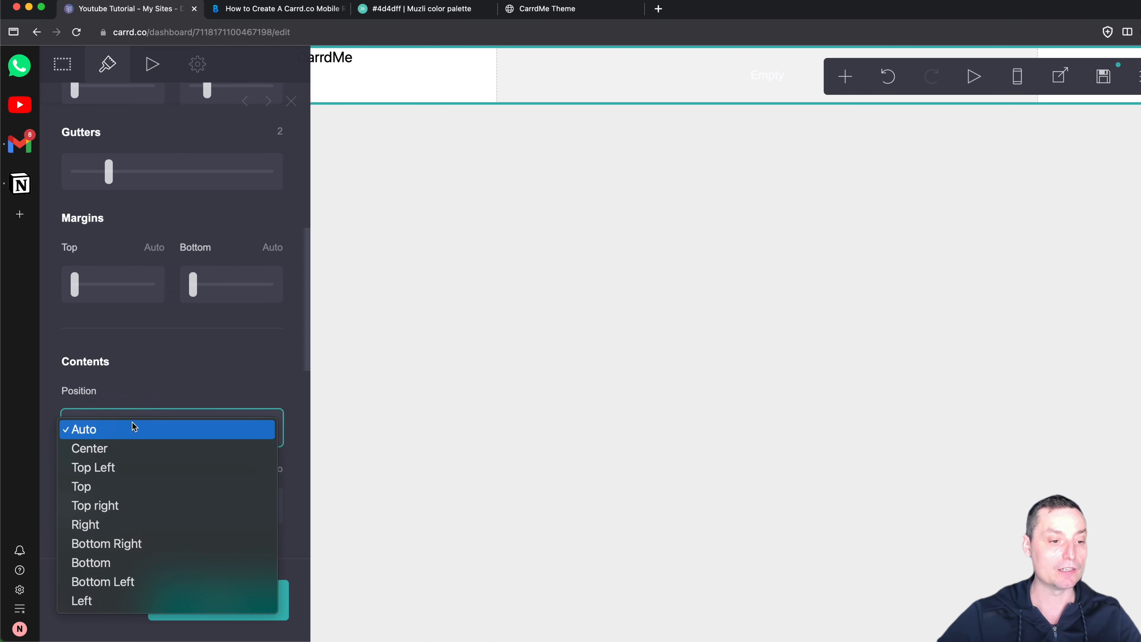
pyautogui.click(123, 449)
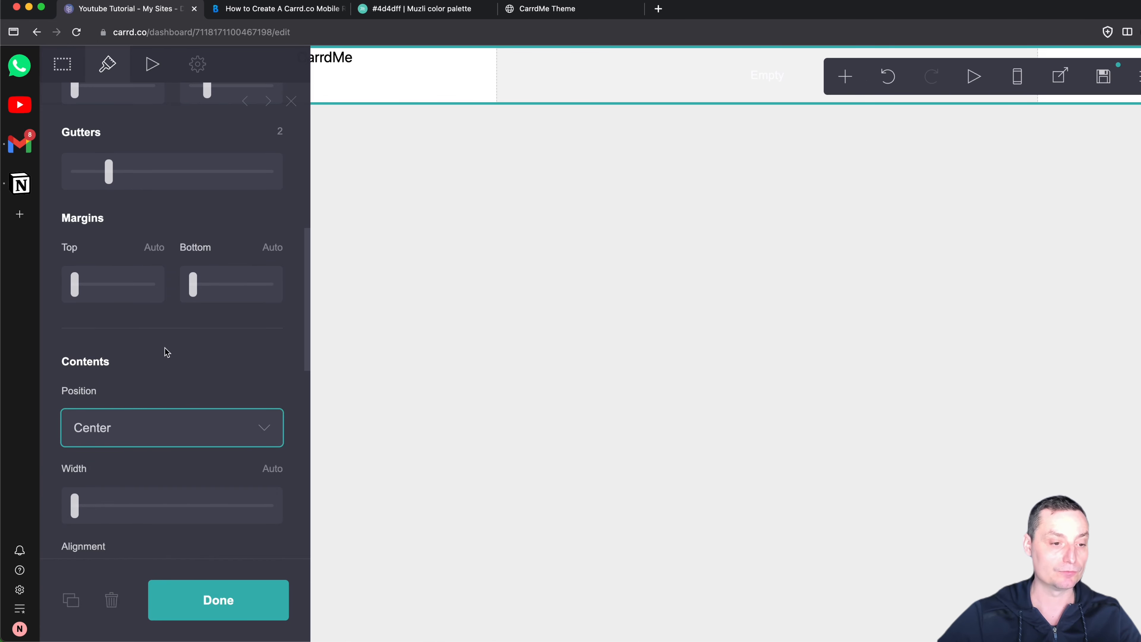
pyautogui.scroll(-4, 166, 350)
pyautogui.click(115, 429)
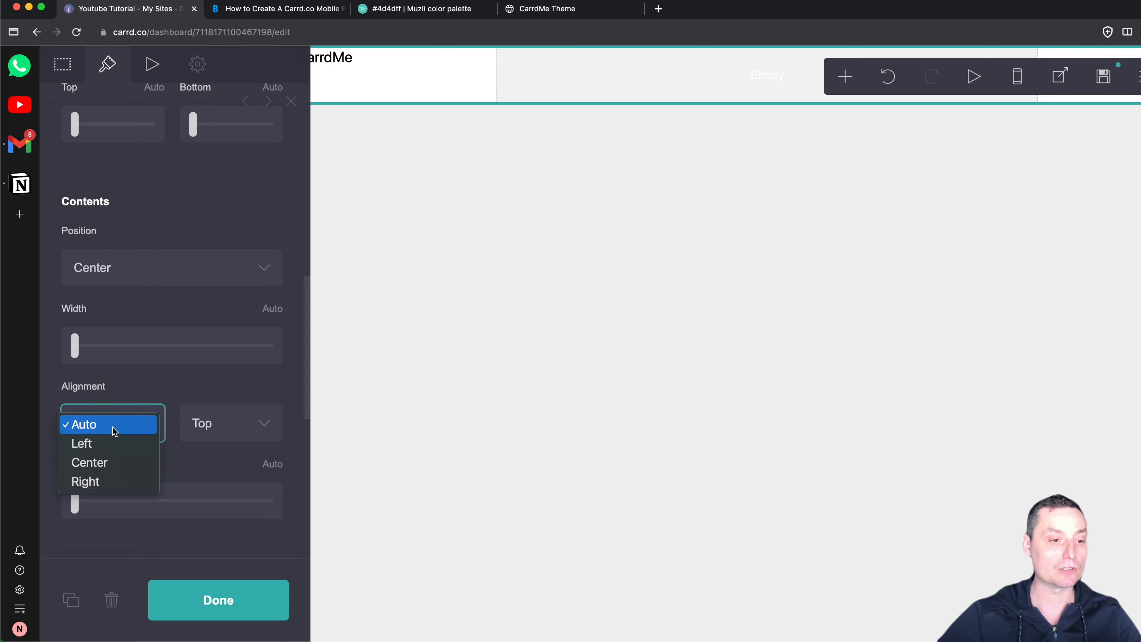
pyautogui.click(110, 463)
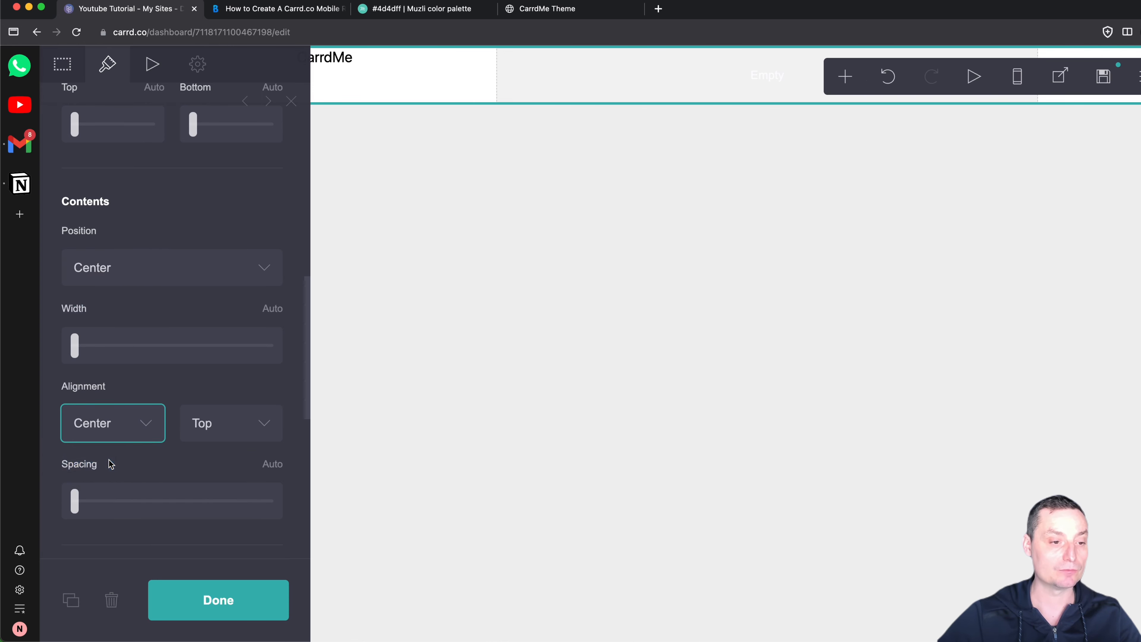
pyautogui.click(193, 423)
pyautogui.click(204, 443)
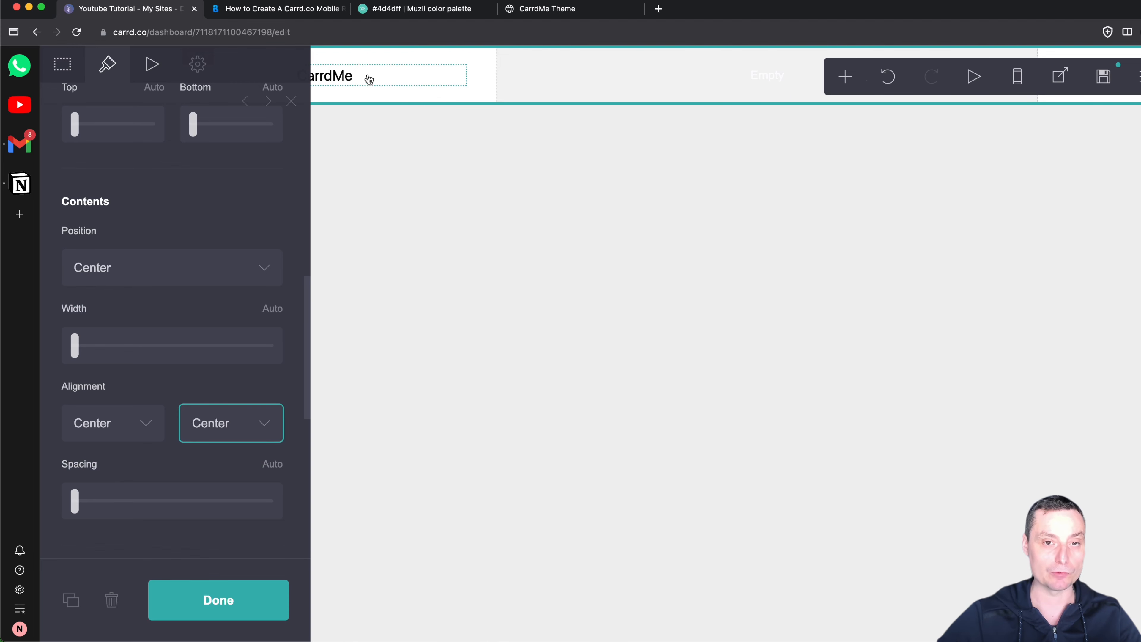
pyautogui.scroll(-10, 158, 223)
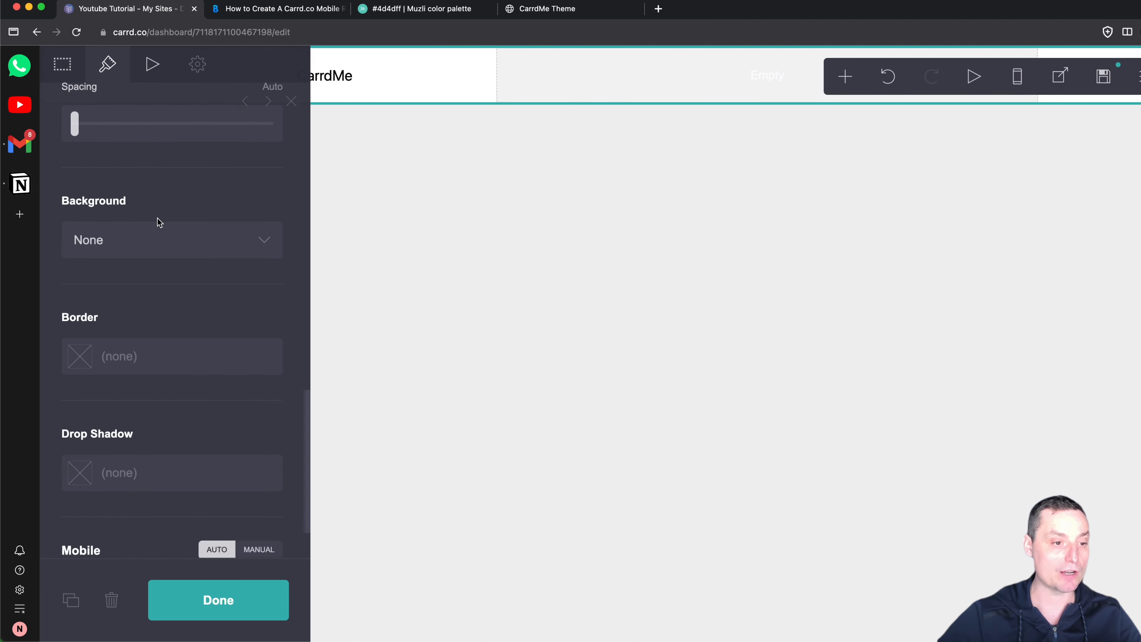
pyautogui.scroll(4, 158, 222)
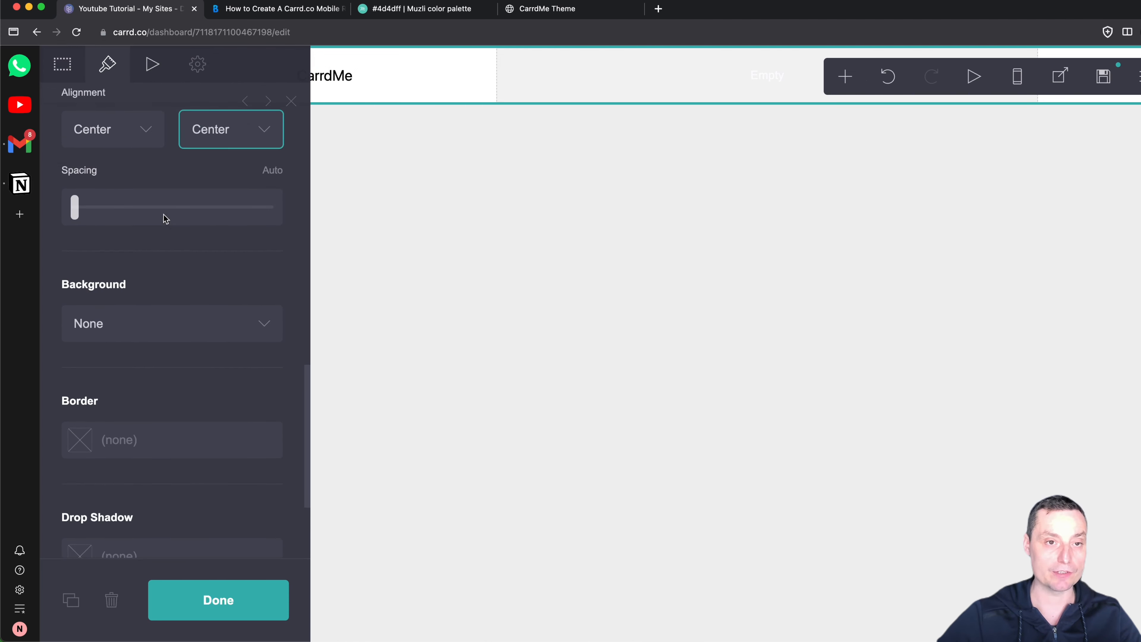
pyautogui.click(335, 85)
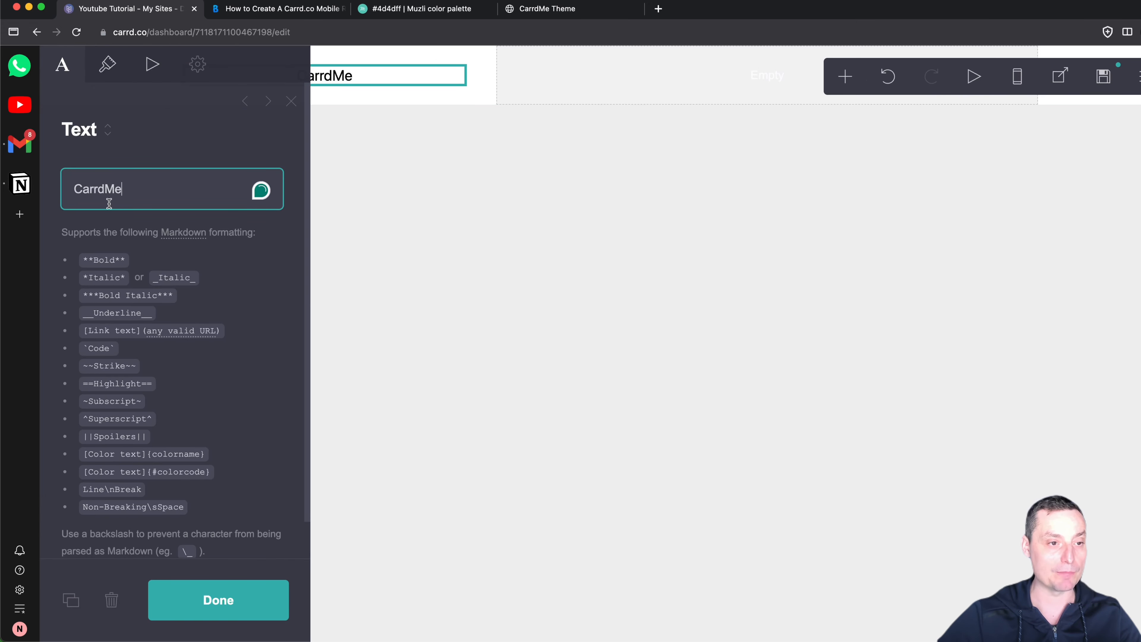
pyautogui.click(110, 67)
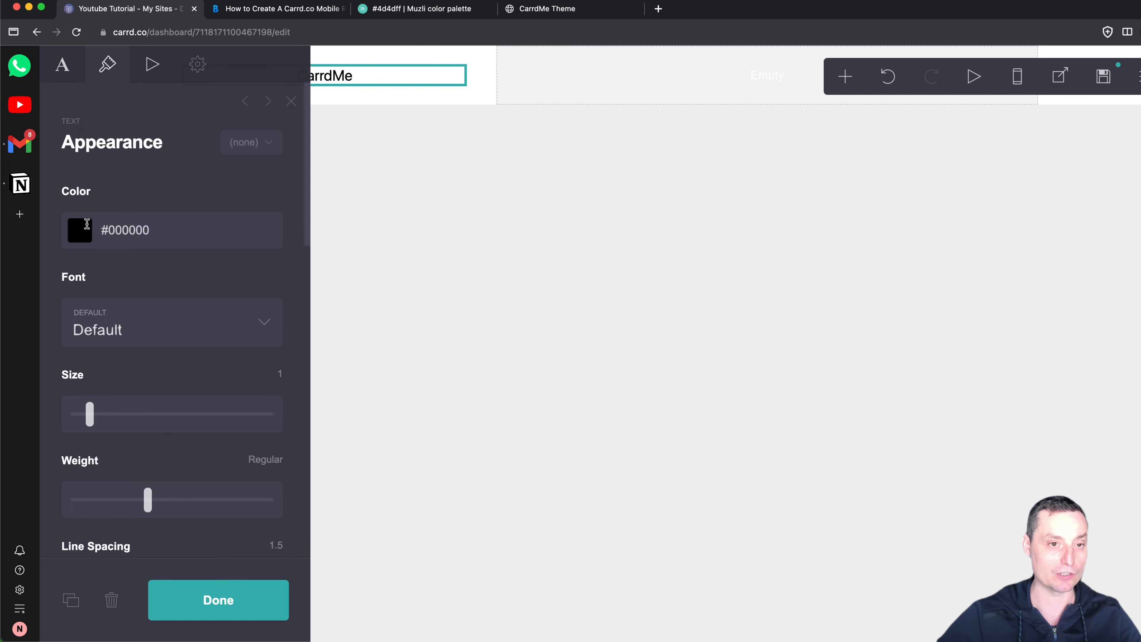
pyautogui.click(439, 105)
# Step: Set the header container's background type to Color
pyautogui.scroll(-10, 137, 292)
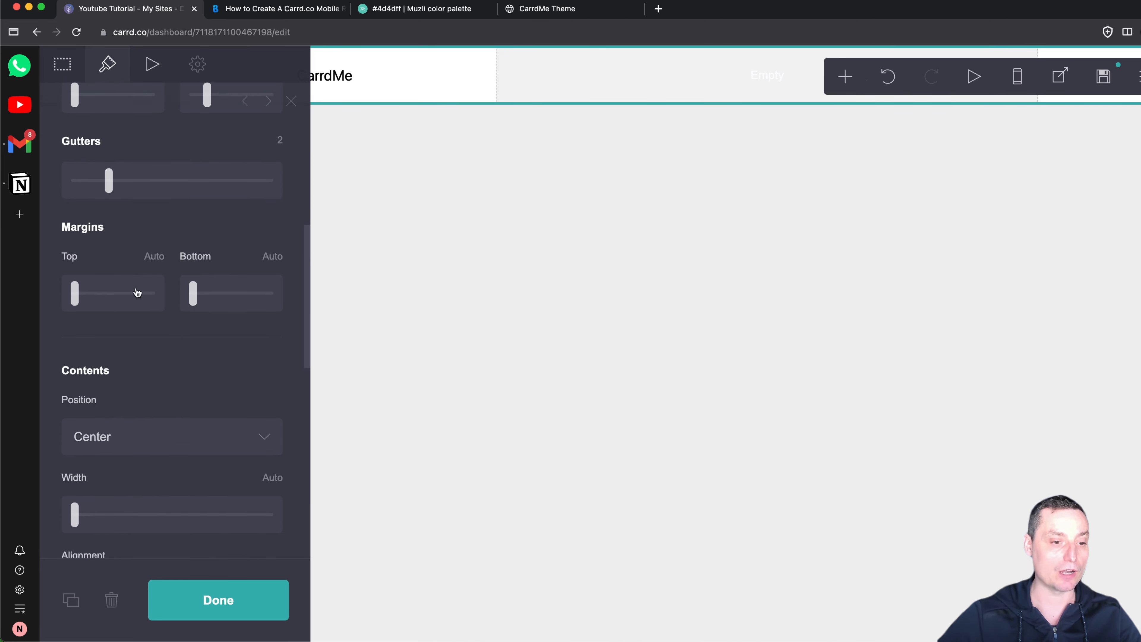
pyautogui.scroll(-5, 137, 292)
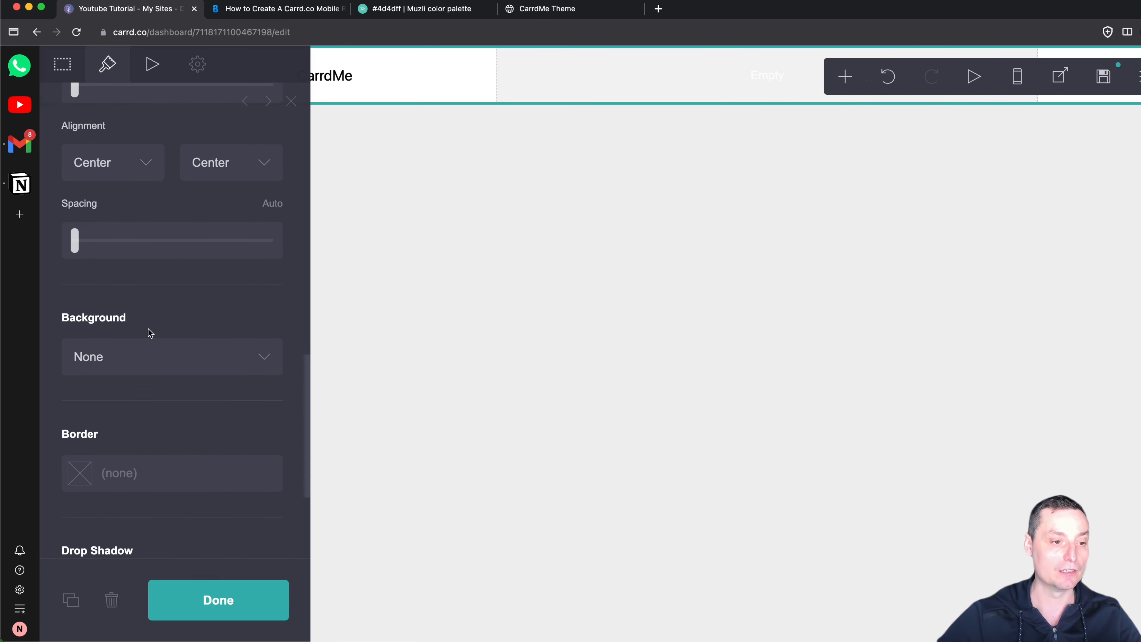
pyautogui.click(142, 356)
pyautogui.click(119, 376)
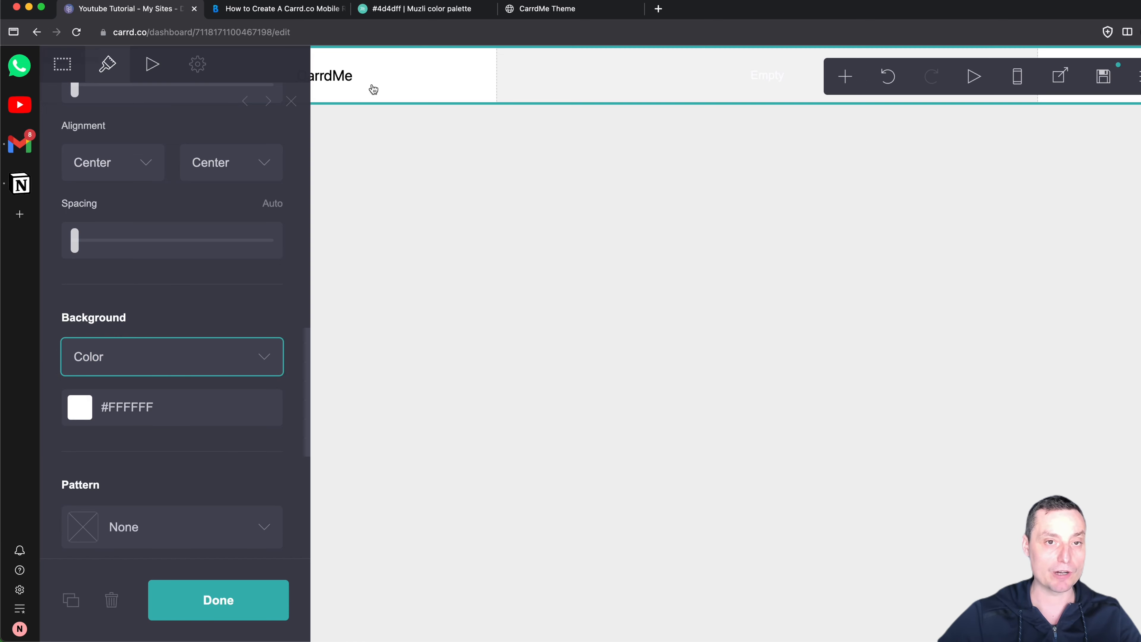
# Step: Copy the blue #4D4DFF from the Muzli color palette and apply it as the header container's background color in Carrd
pyautogui.click(405, 15)
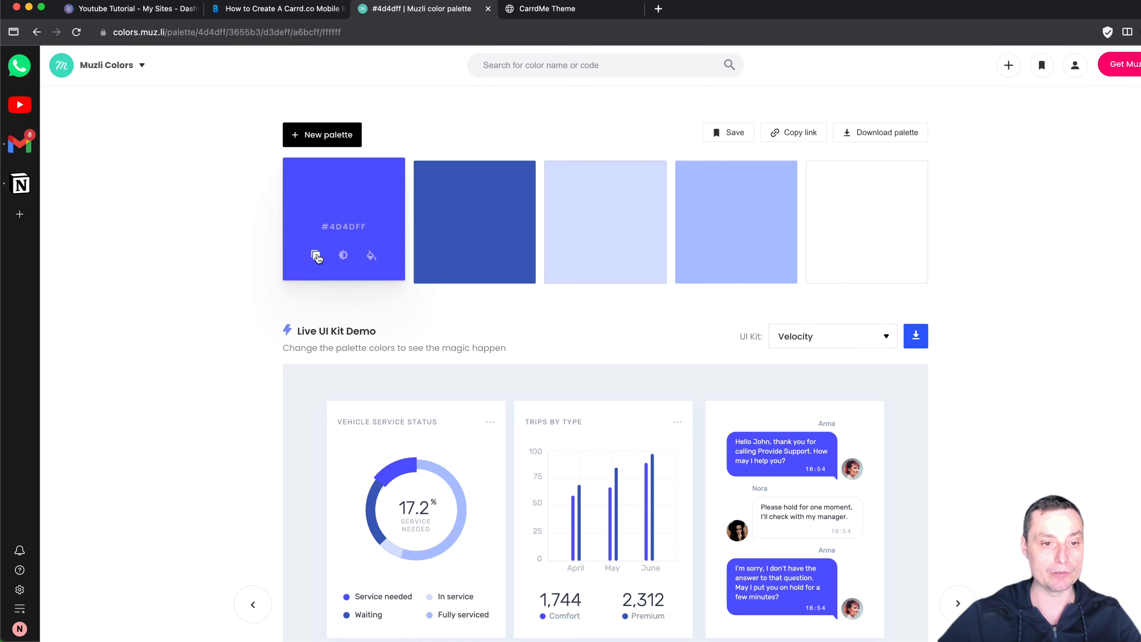
pyautogui.click(316, 255)
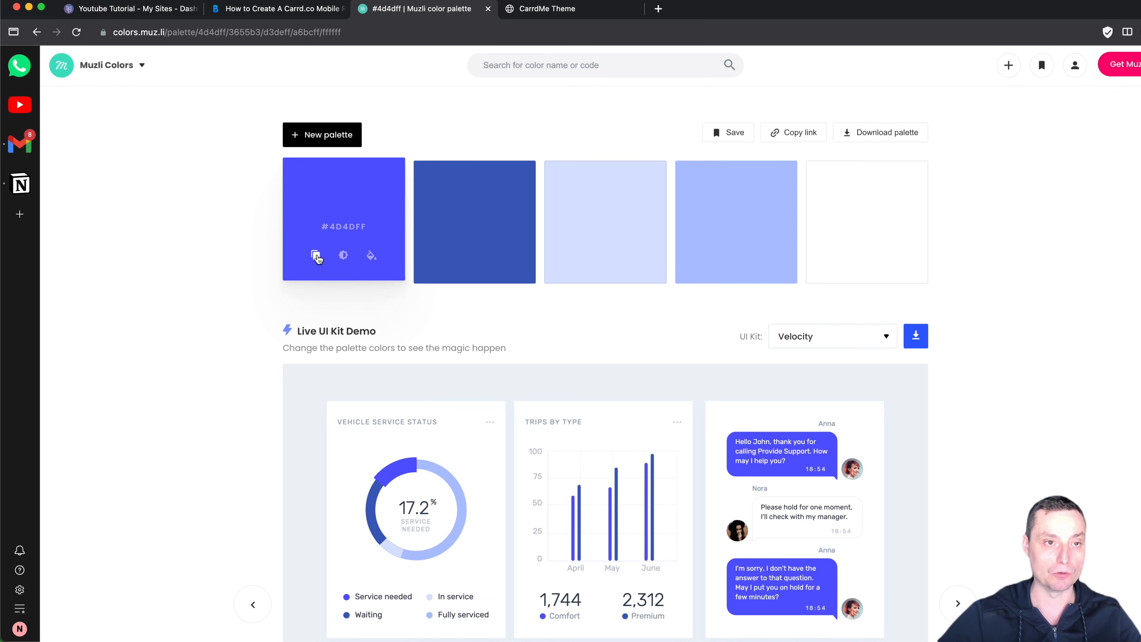
pyautogui.click(115, 10)
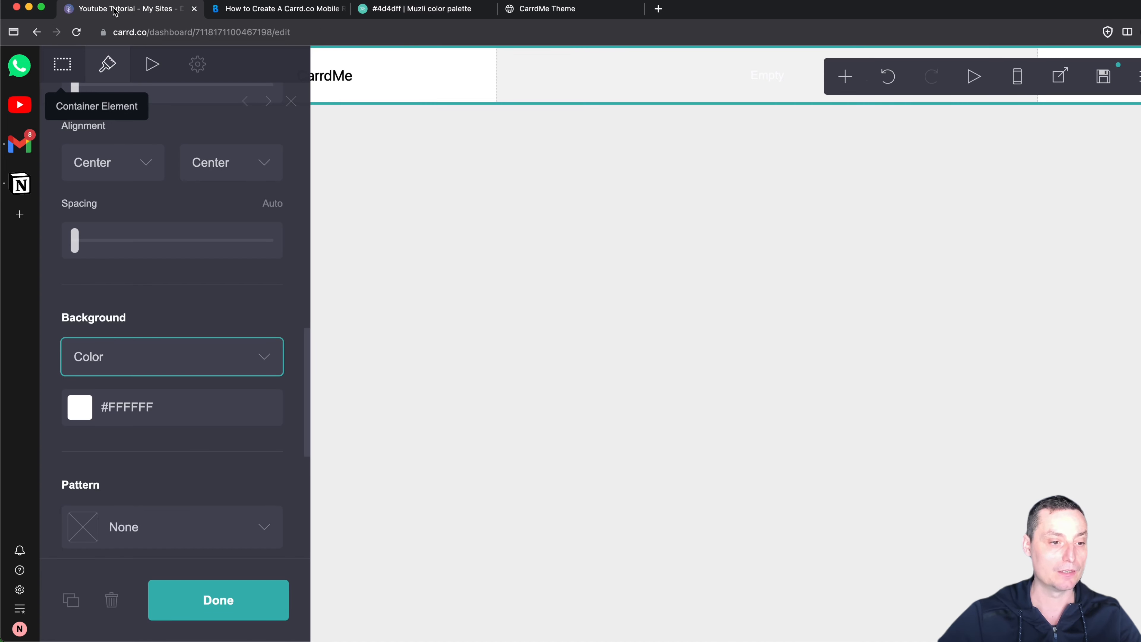
pyautogui.click(135, 406)
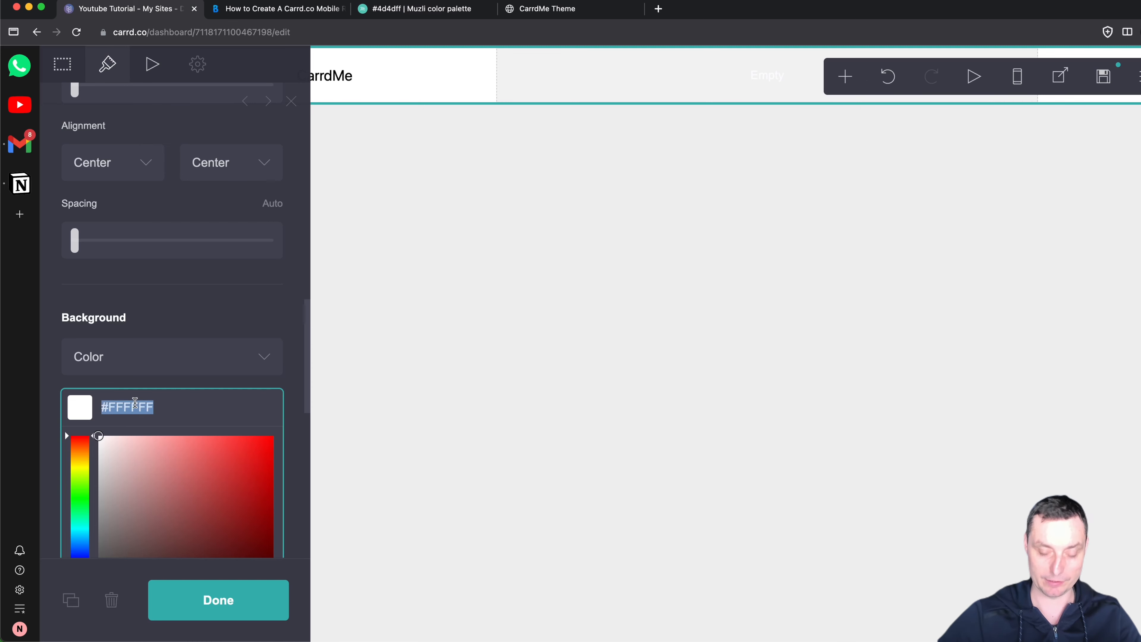
pyautogui.press('super+v')
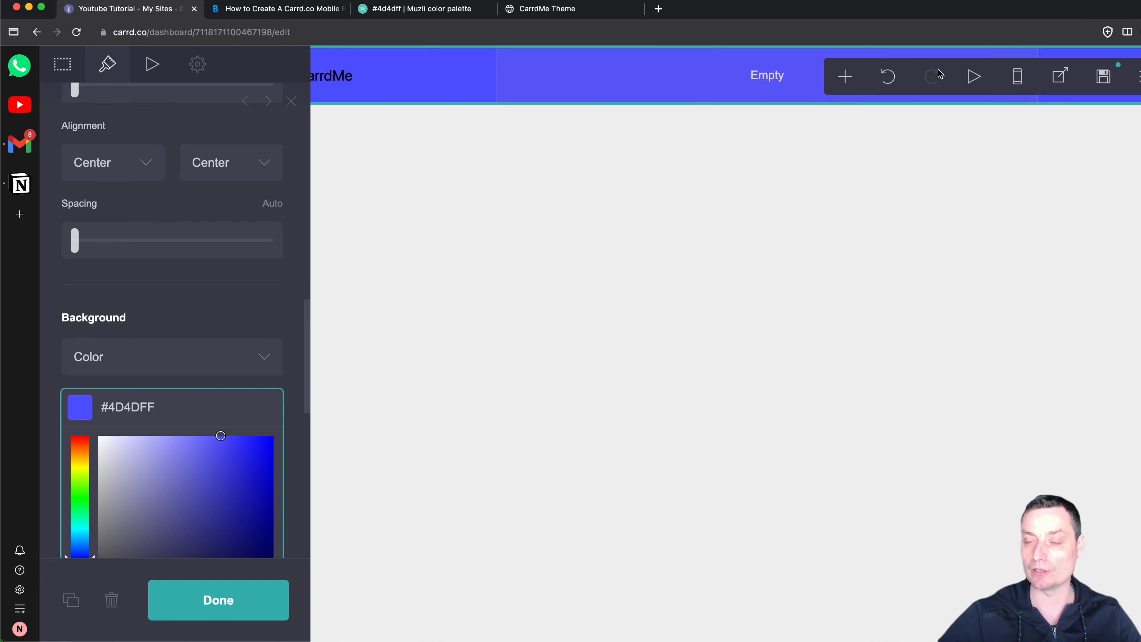
# Step: Change the color of the CarrdMe header text to white, #FFFFFF
pyautogui.click(338, 77)
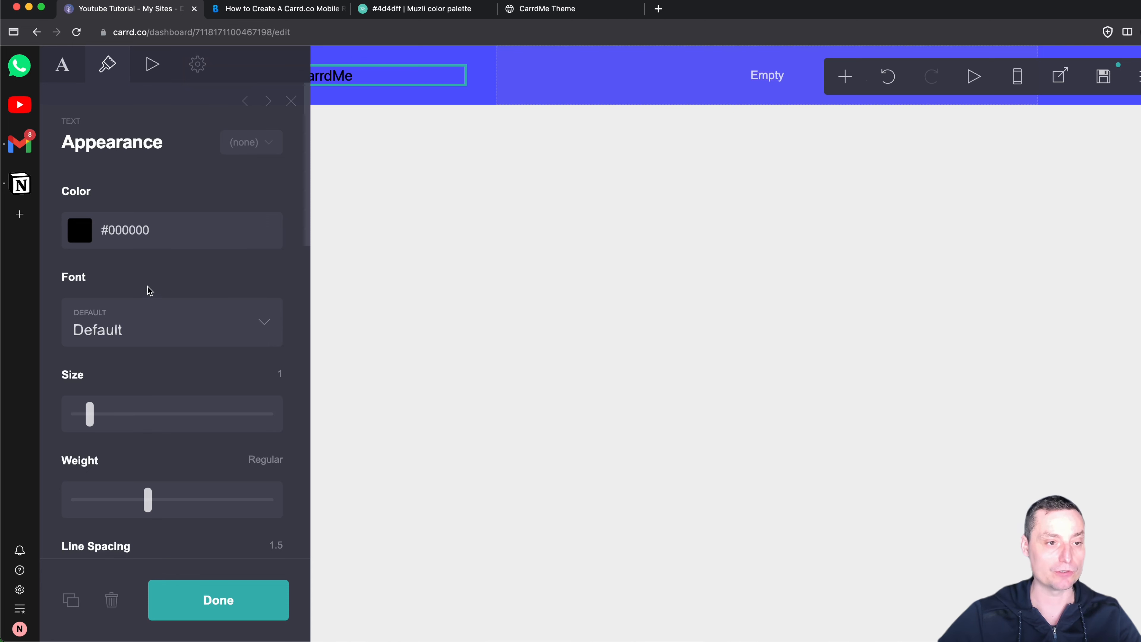
pyautogui.click(139, 233)
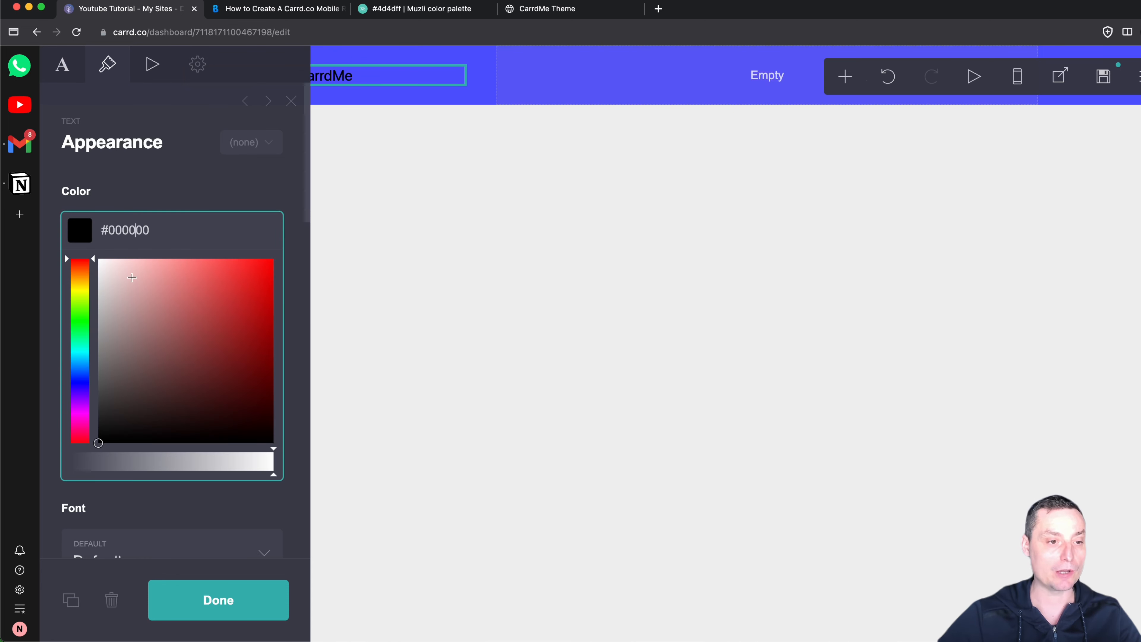
pyautogui.moveTo(114, 266); pyautogui.dragTo(94, 260)
pyautogui.click(180, 189)
# Step: Set the CarrdMe text's size to 2 and its weight to Bold
pyautogui.scroll(-2, 166, 328)
pyautogui.moveTo(92, 347); pyautogui.dragTo(122, 345)
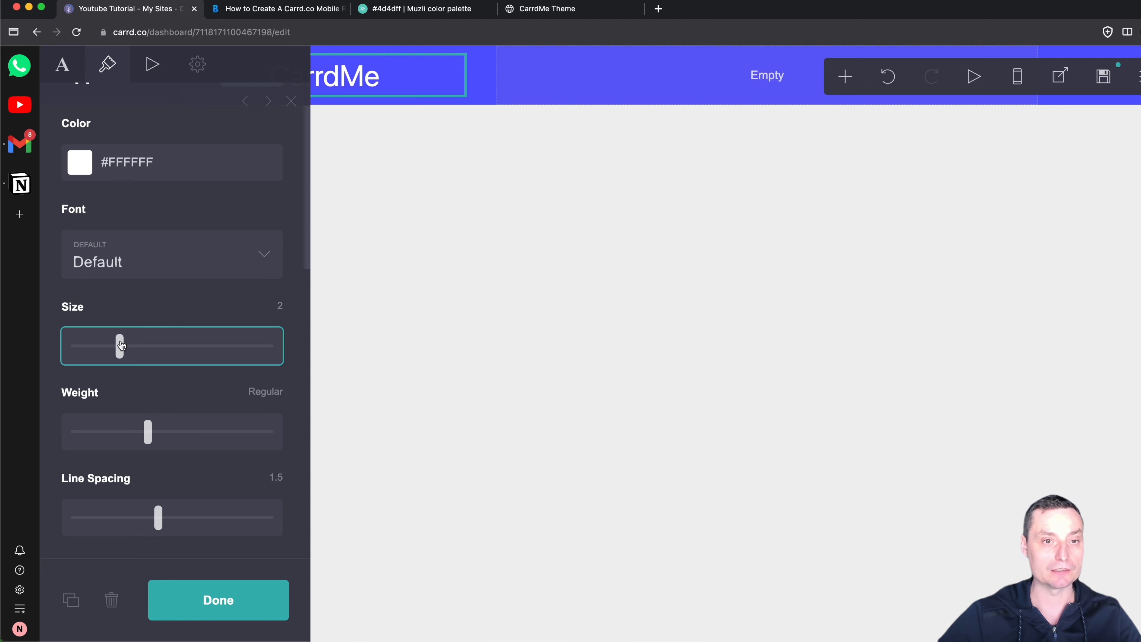
pyautogui.scroll(-3, 130, 342)
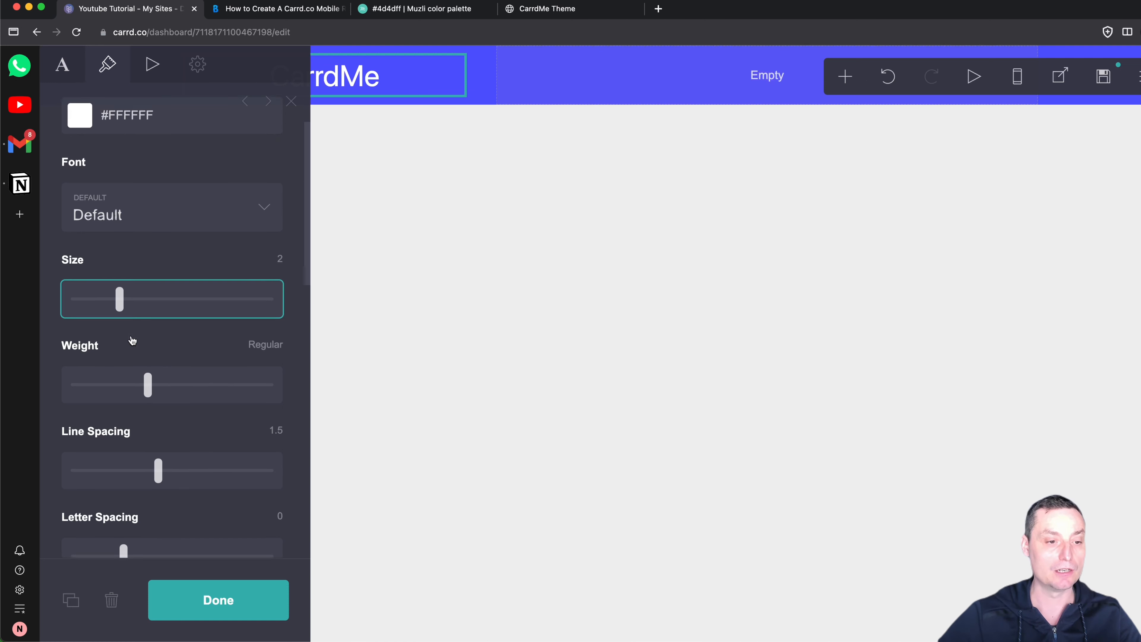
pyautogui.moveTo(148, 377); pyautogui.dragTo(190, 374)
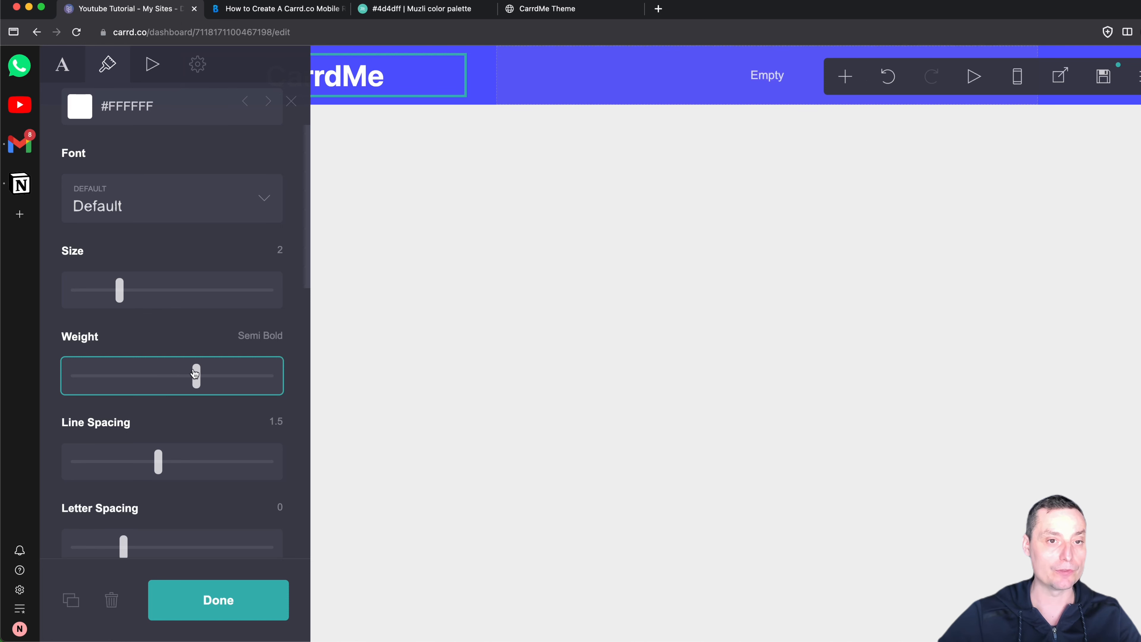
pyautogui.click(211, 375)
pyautogui.scroll(-4, 211, 320)
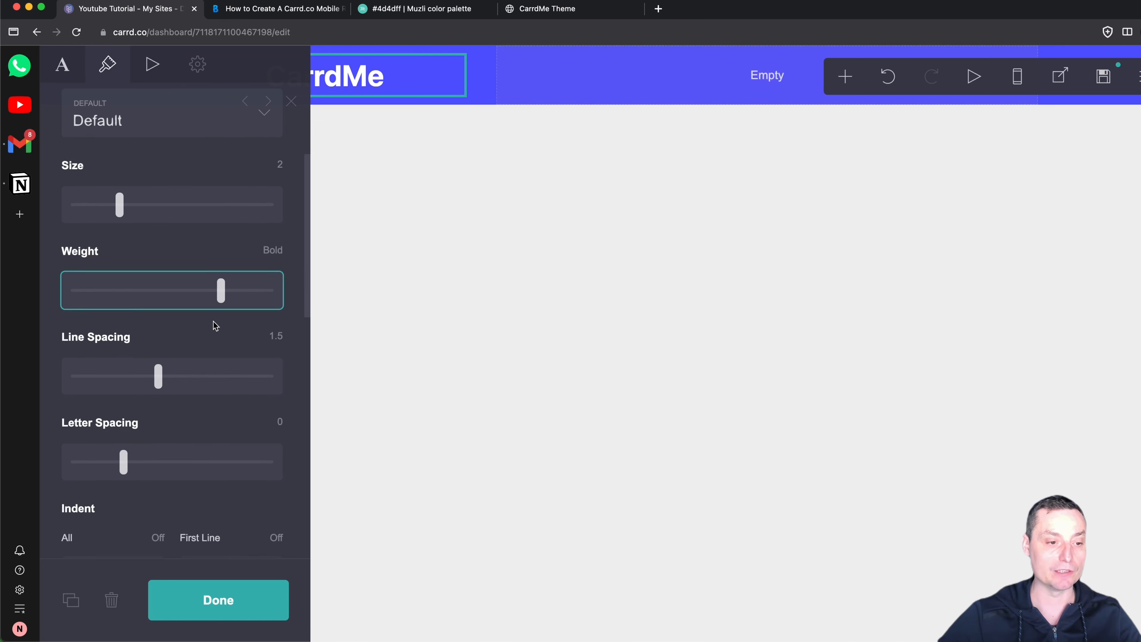
pyautogui.scroll(-10, 215, 342)
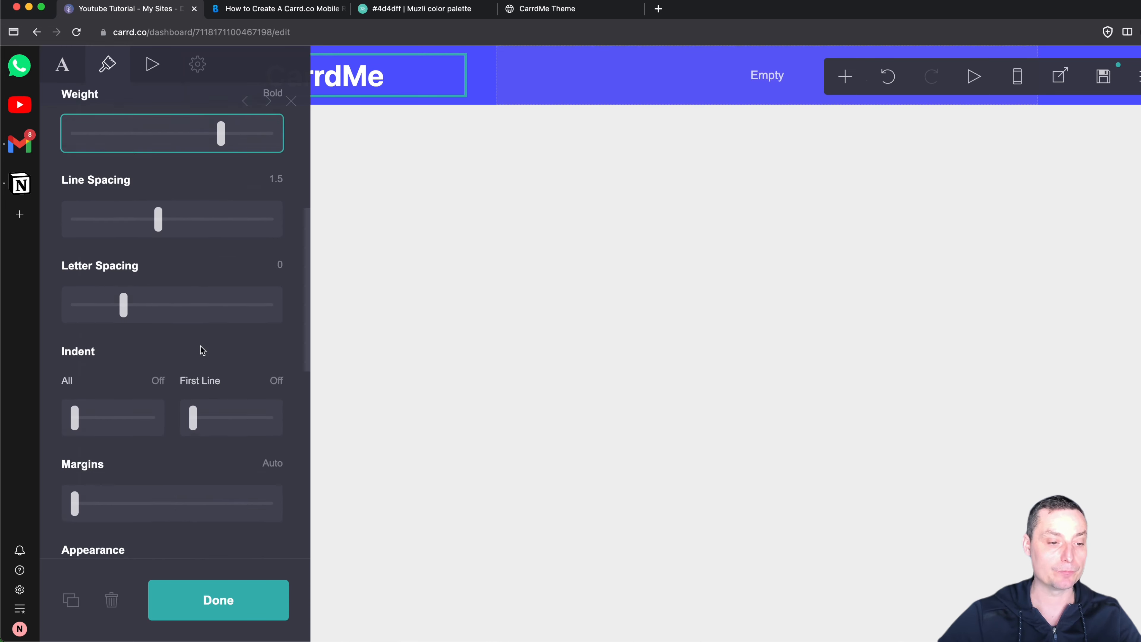
# Step: Set the CarrdMe header text's alignment to Left
pyautogui.scroll(-5, 203, 350)
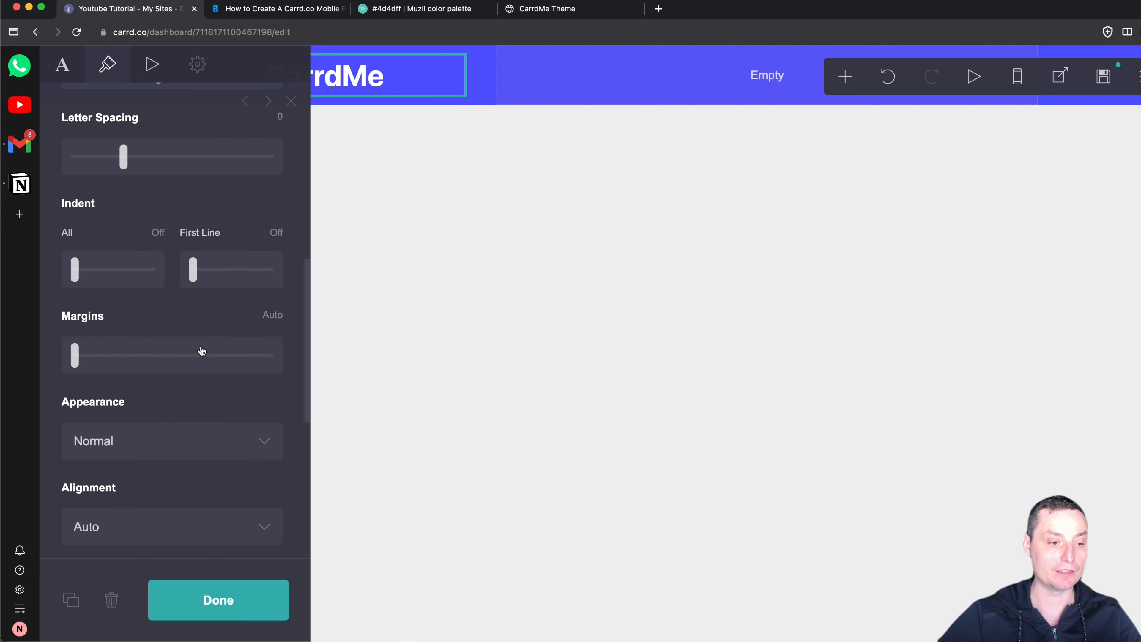
pyautogui.scroll(-7, 201, 351)
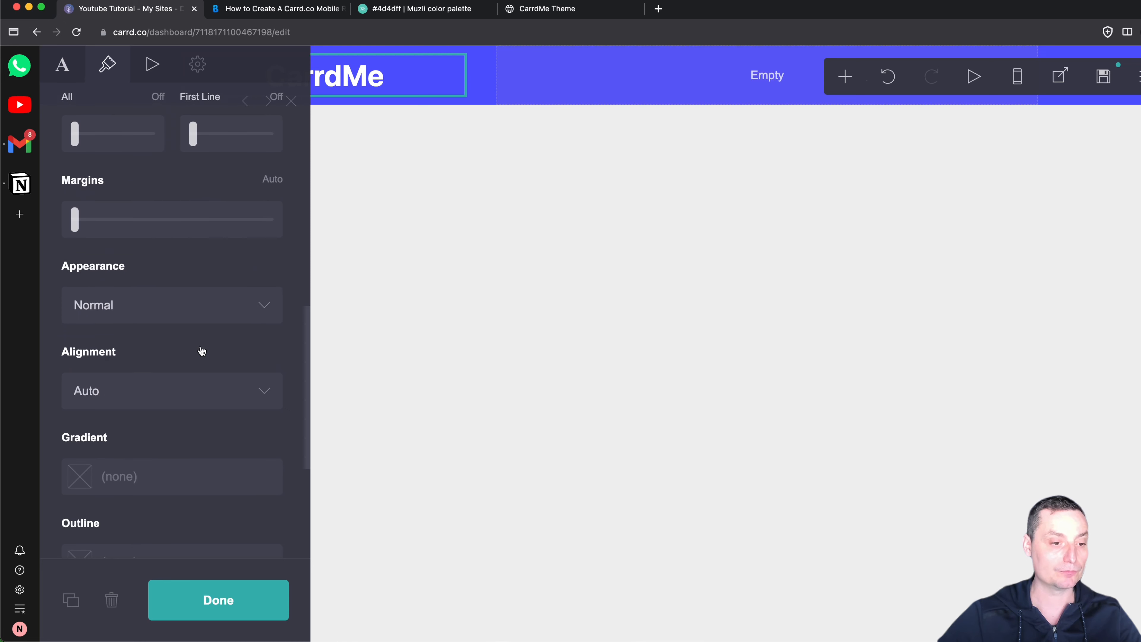
pyautogui.click(197, 390)
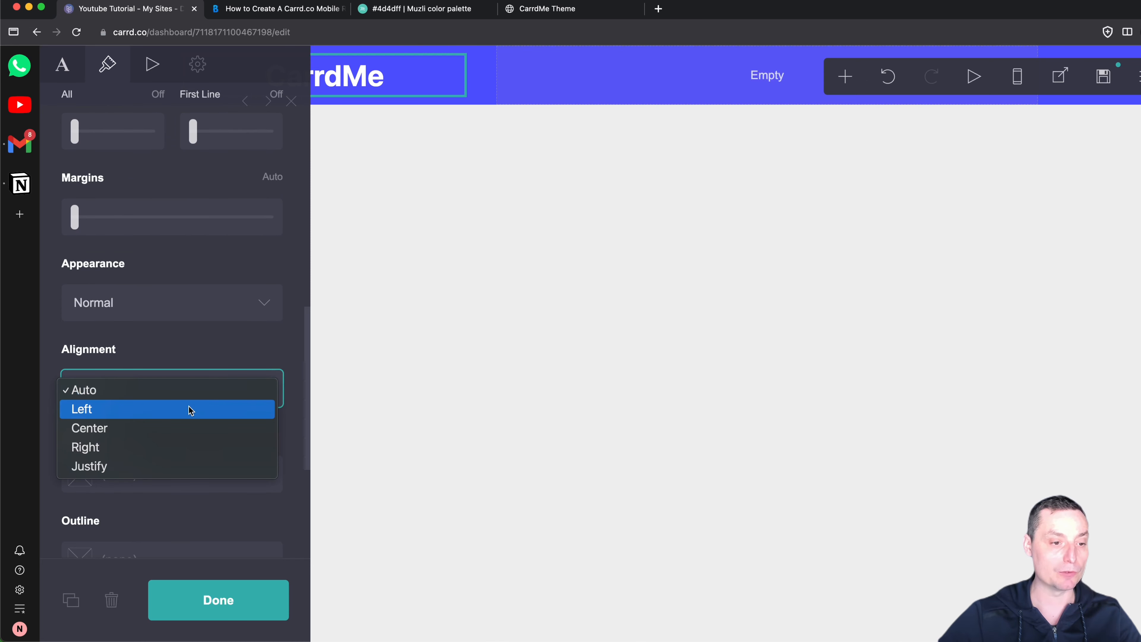
pyautogui.press('Escape')
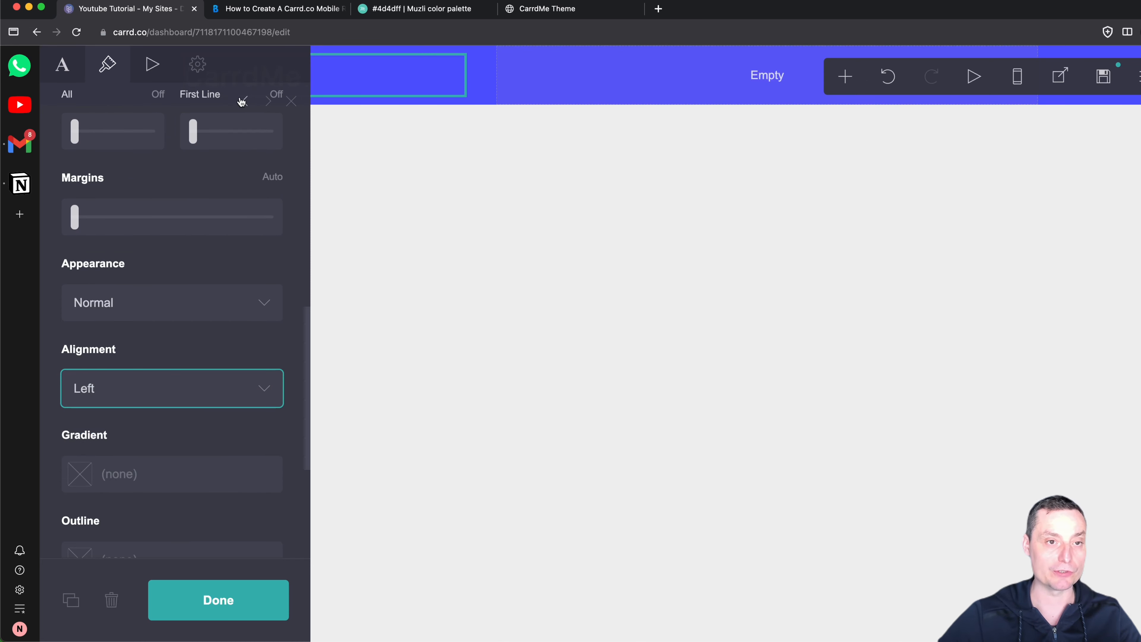
pyautogui.click(586, 202)
pyautogui.click(549, 205)
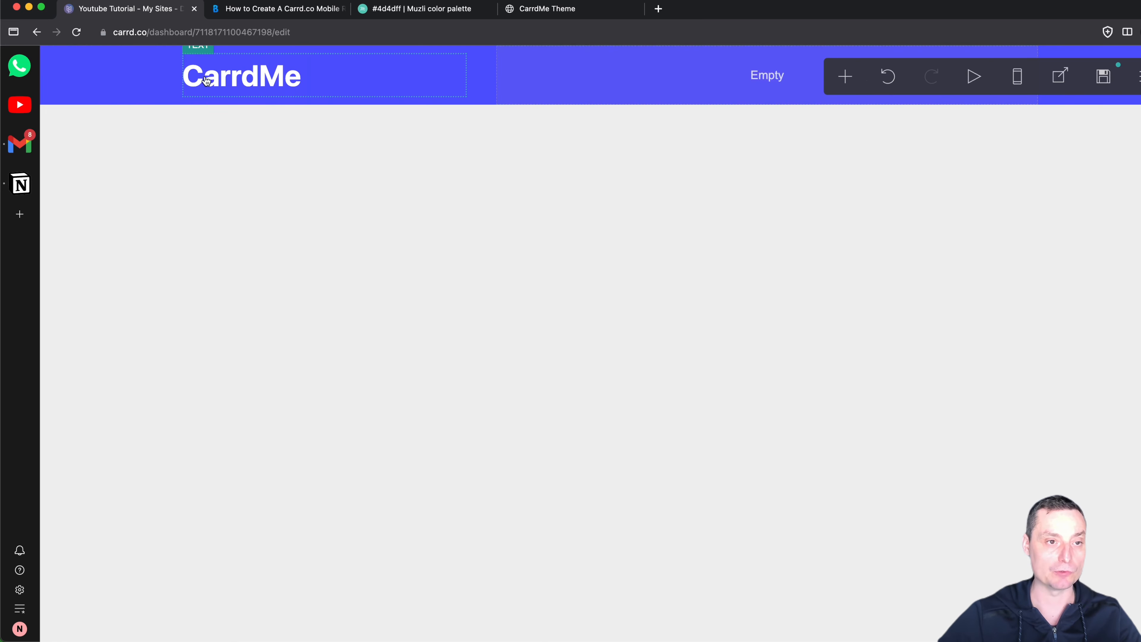
# Step: Change the font of the CarrdMe header text to Maven Pro
pyautogui.click(274, 87)
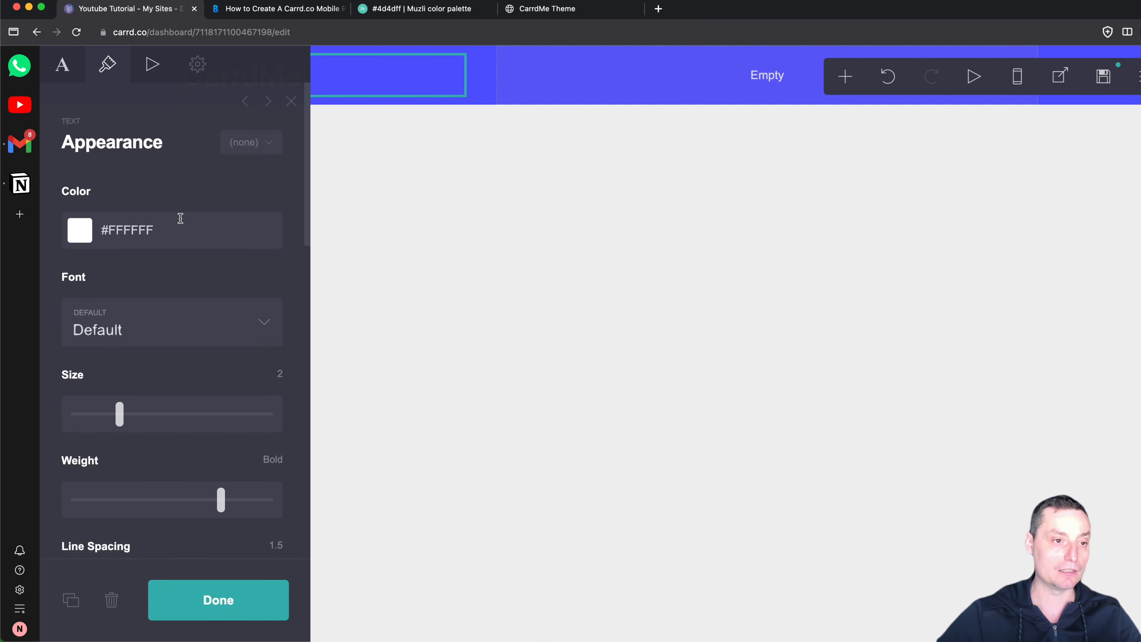
pyautogui.click(62, 64)
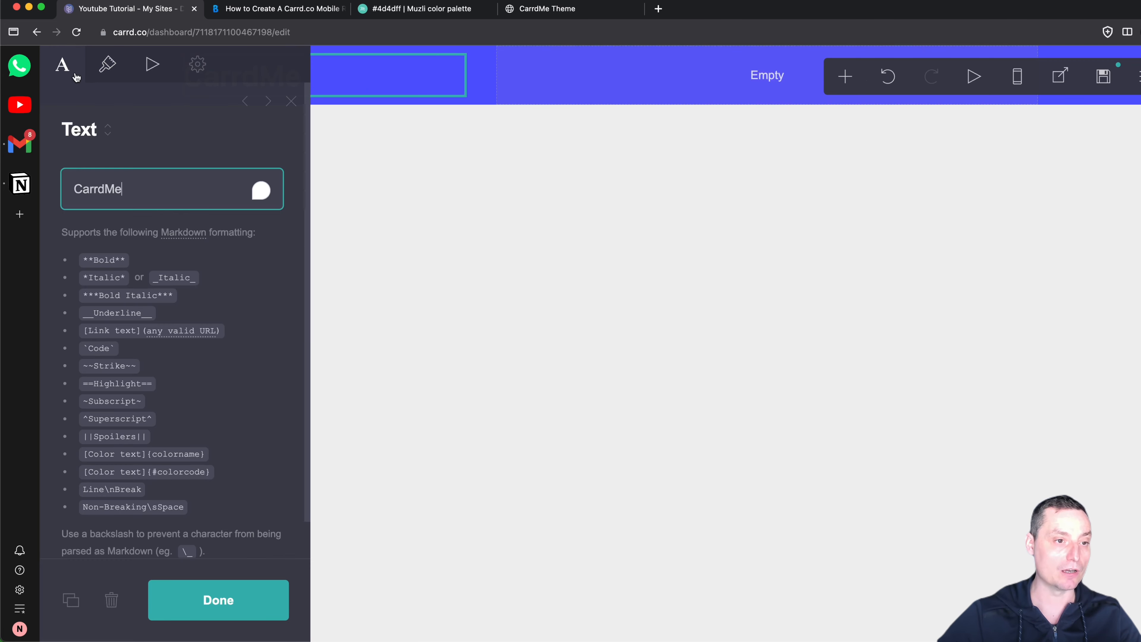
pyautogui.click(105, 68)
pyautogui.click(174, 321)
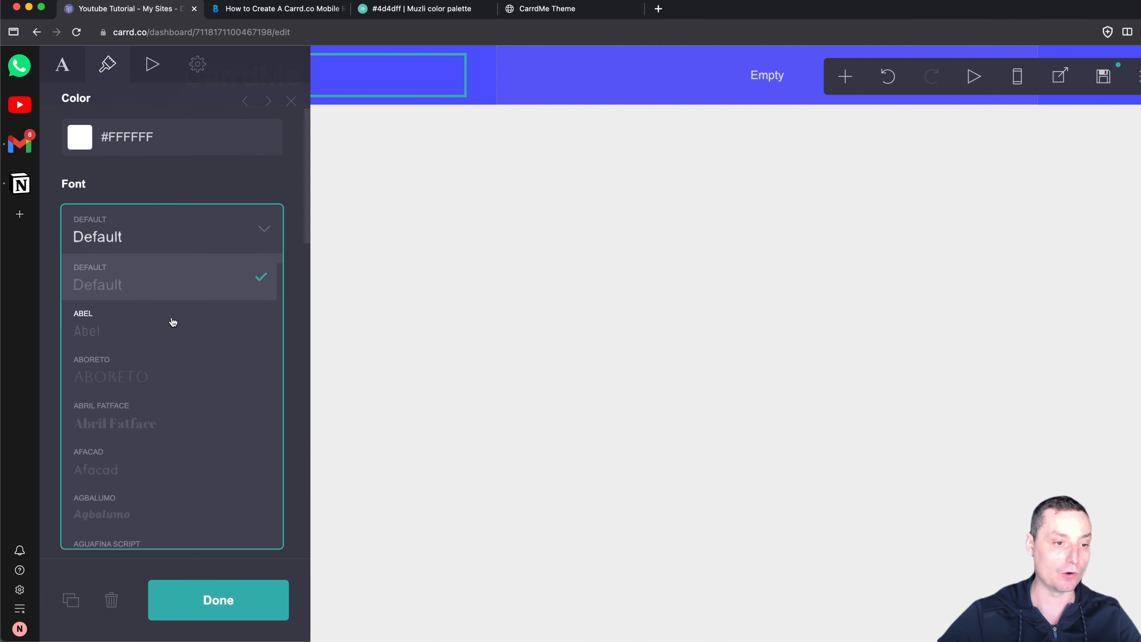
pyautogui.scroll(-20, 182, 298)
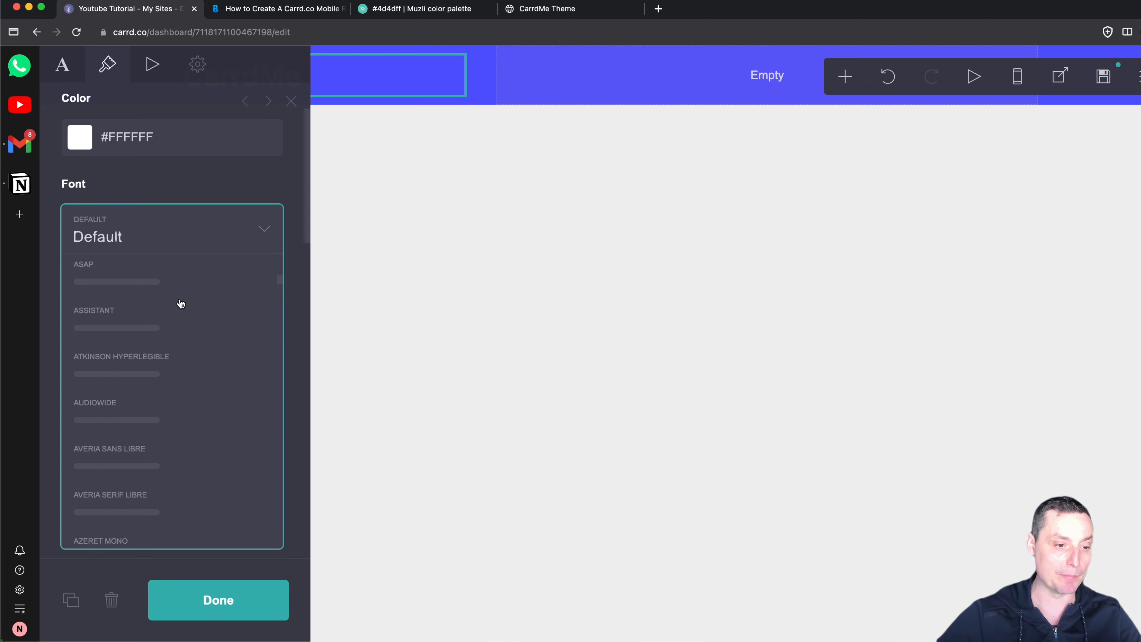
pyautogui.scroll(-15, 184, 311)
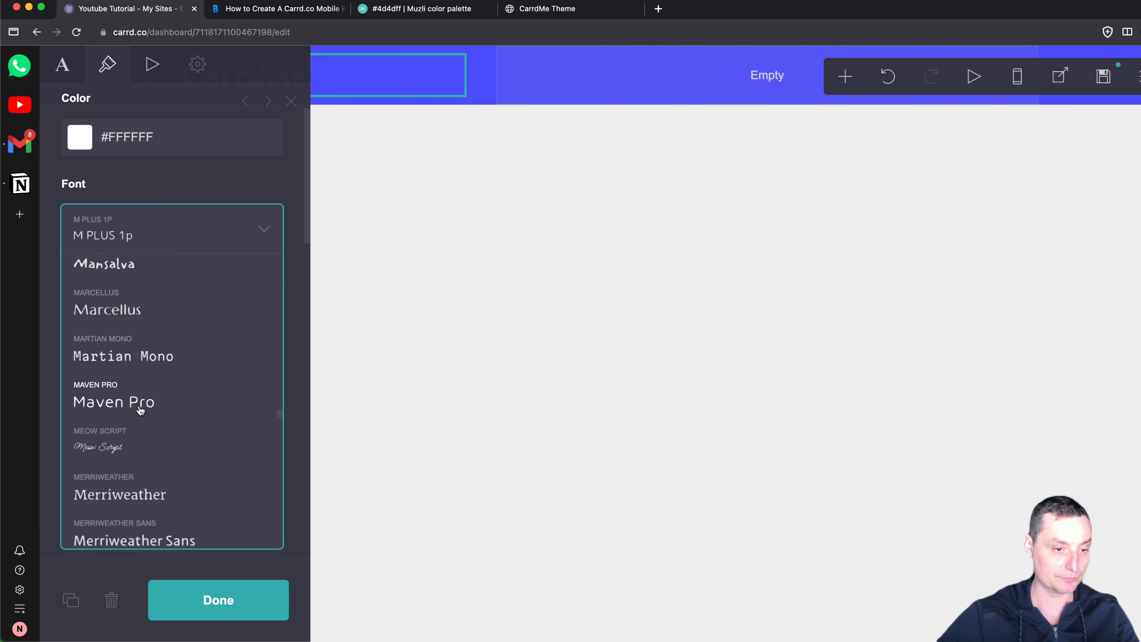
pyautogui.click(140, 404)
pyautogui.click(218, 600)
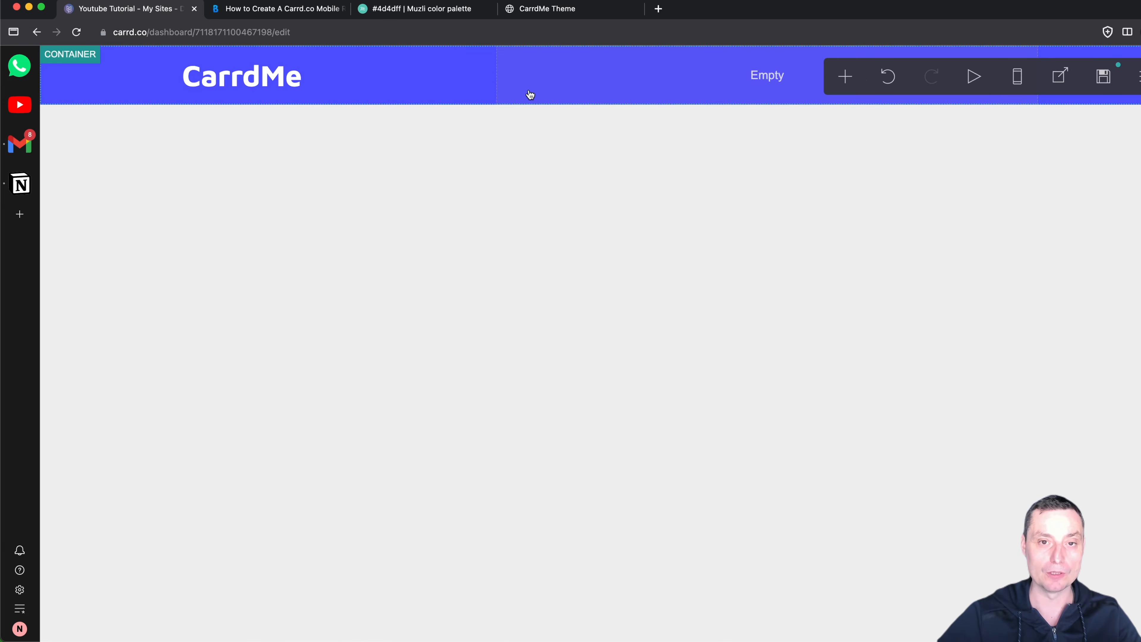
# Step: Save the Youtube Tutorial site as a template and open its demo to view the header
pyautogui.click(1104, 77)
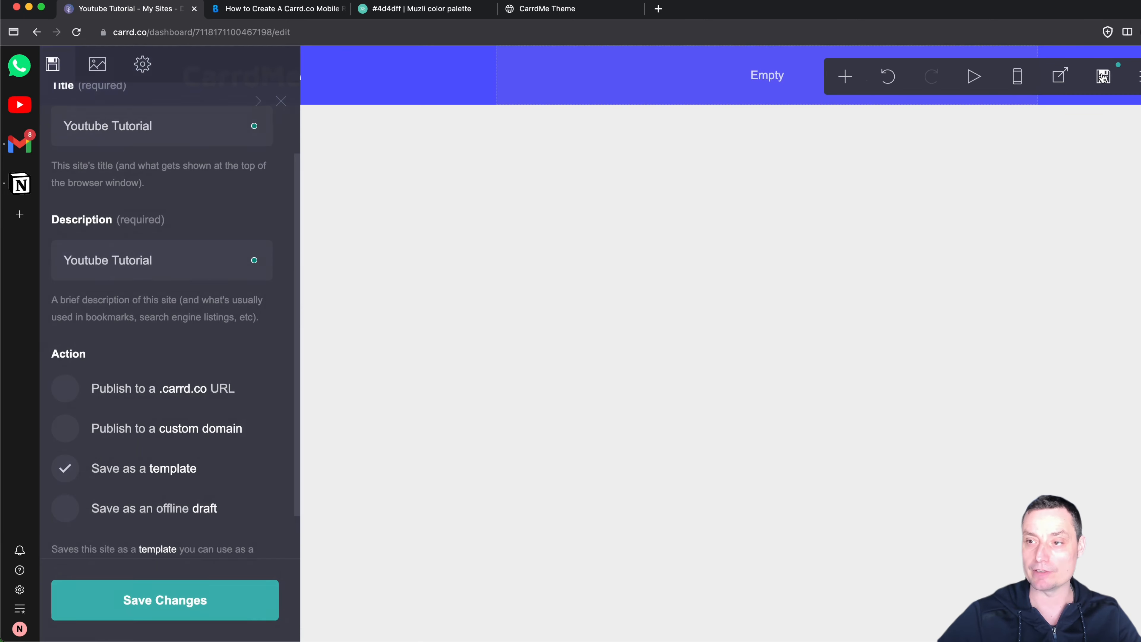
pyautogui.click(265, 620)
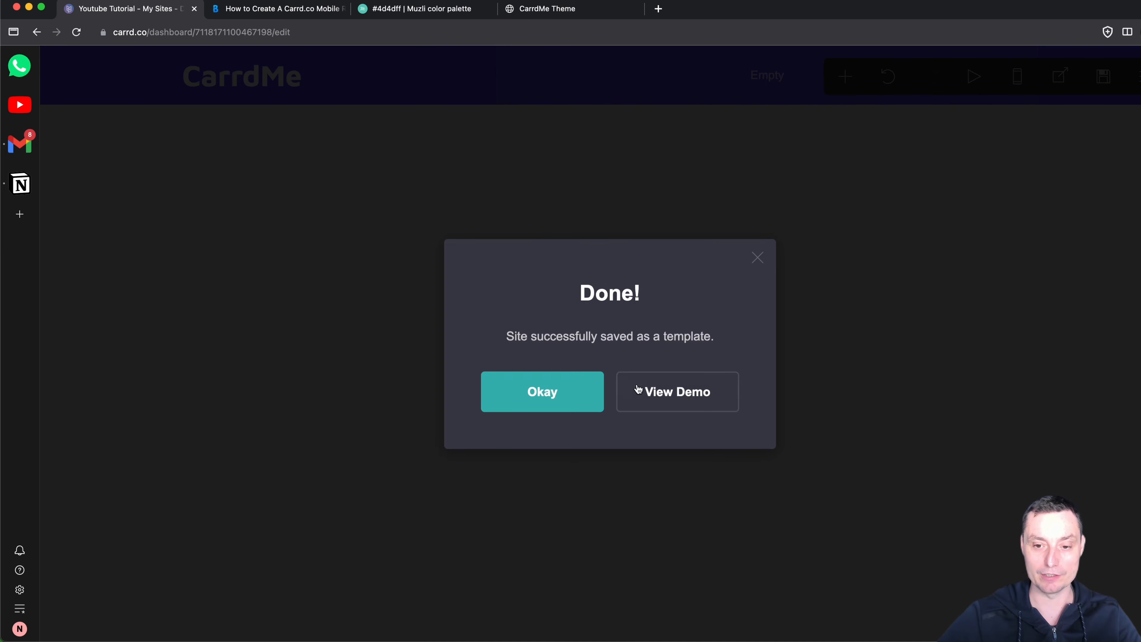
pyautogui.click(656, 391)
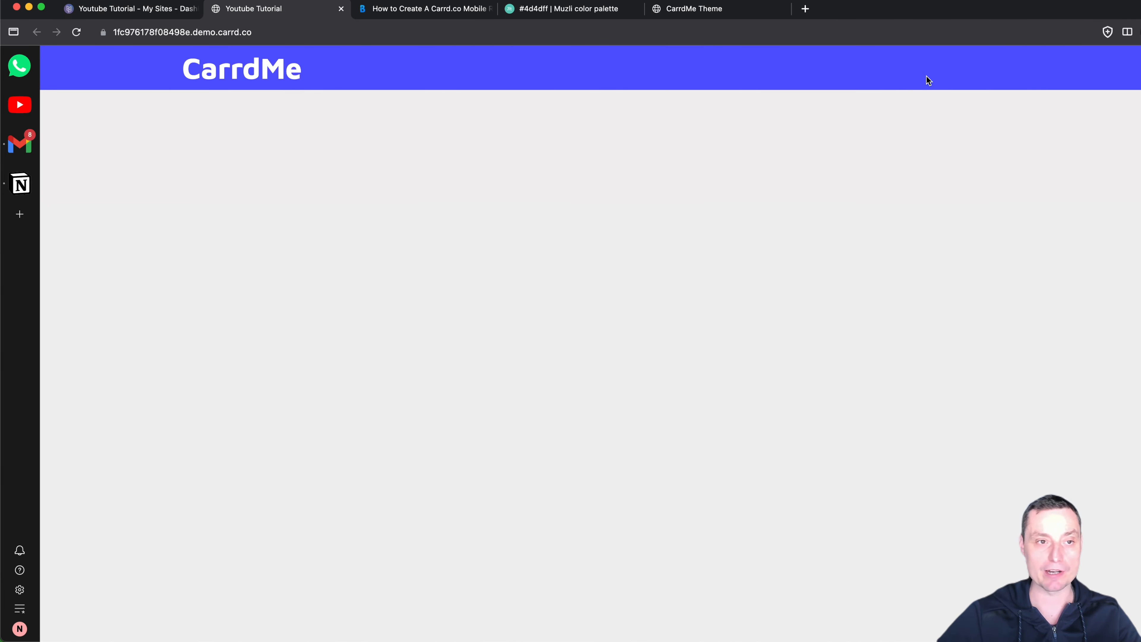
# Step: Copy the complete mobile navbar code, from the opening style tag to the closing script tag, from the Bit Doze article
pyautogui.click(421, 10)
pyautogui.scroll(-2, 598, 197)
pyautogui.scroll(15, 598, 196)
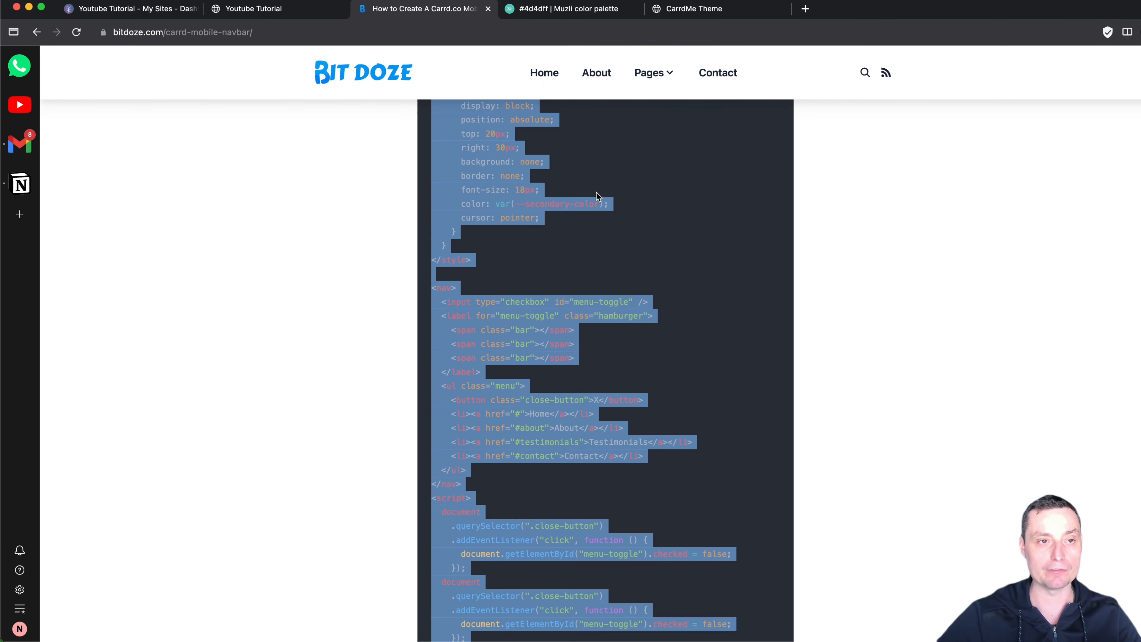
pyautogui.scroll(15, 596, 193)
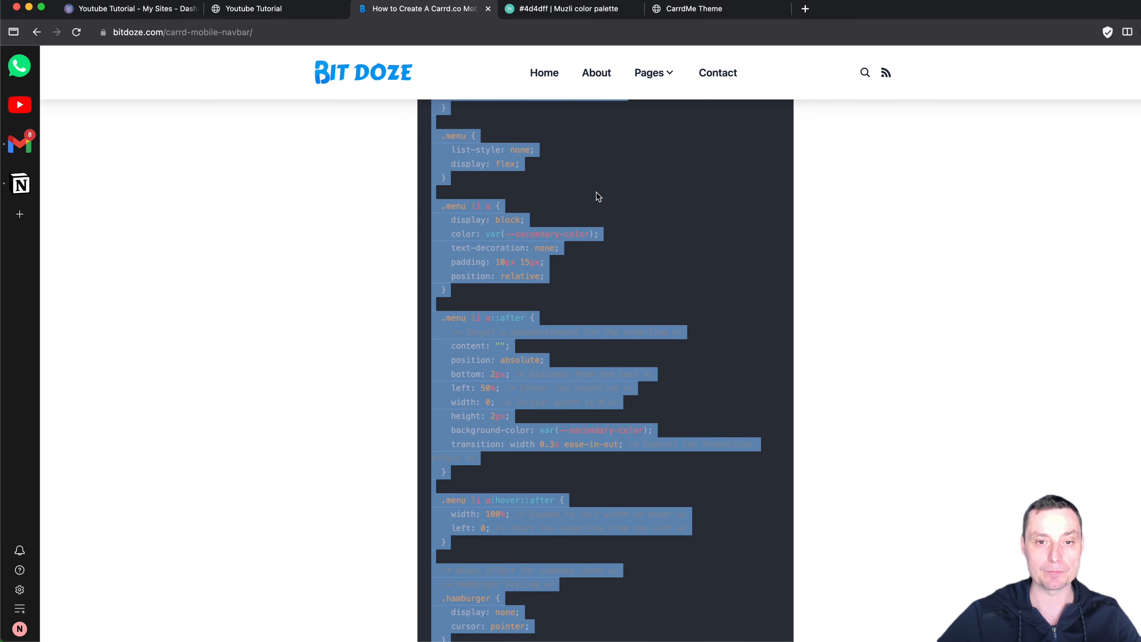
pyautogui.scroll(5, 598, 197)
pyautogui.moveTo(431, 383); pyautogui.dragTo(533, 412)
pyautogui.scroll(-18, 532, 411)
pyautogui.scroll(-8, 532, 411)
pyautogui.scroll(-15, 528, 409)
pyautogui.moveTo(533, 410); pyautogui.dragTo(530, 446)
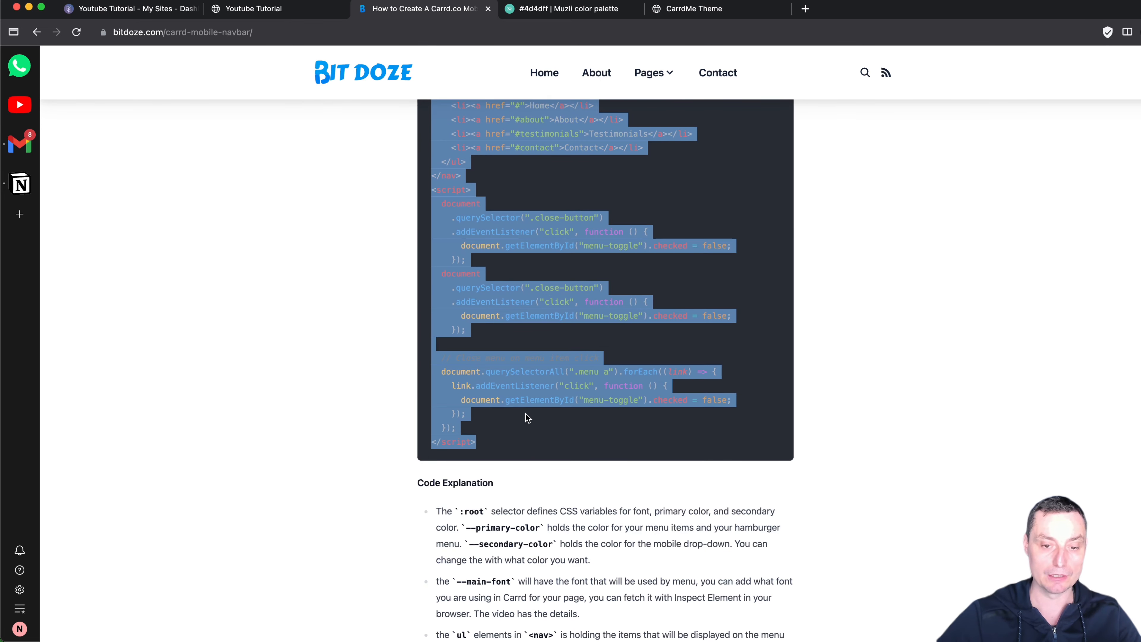
pyautogui.rightClick(523, 396)
pyautogui.click(558, 428)
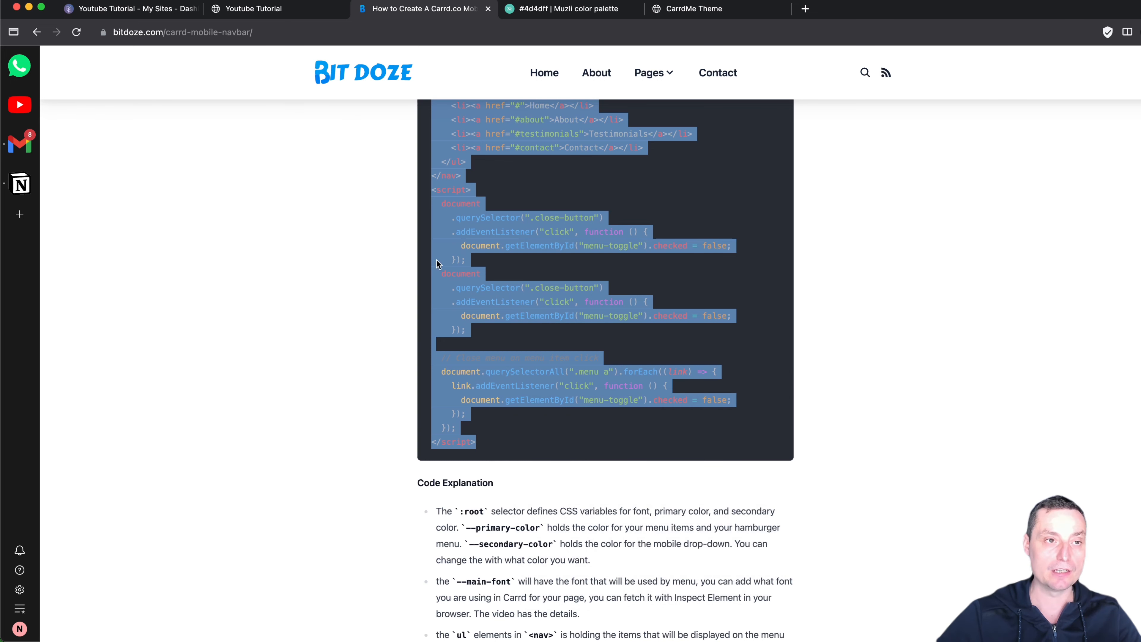
# Step: Return to the Carrd editor and add an Embed element to the header container's empty column
pyautogui.click(130, 16)
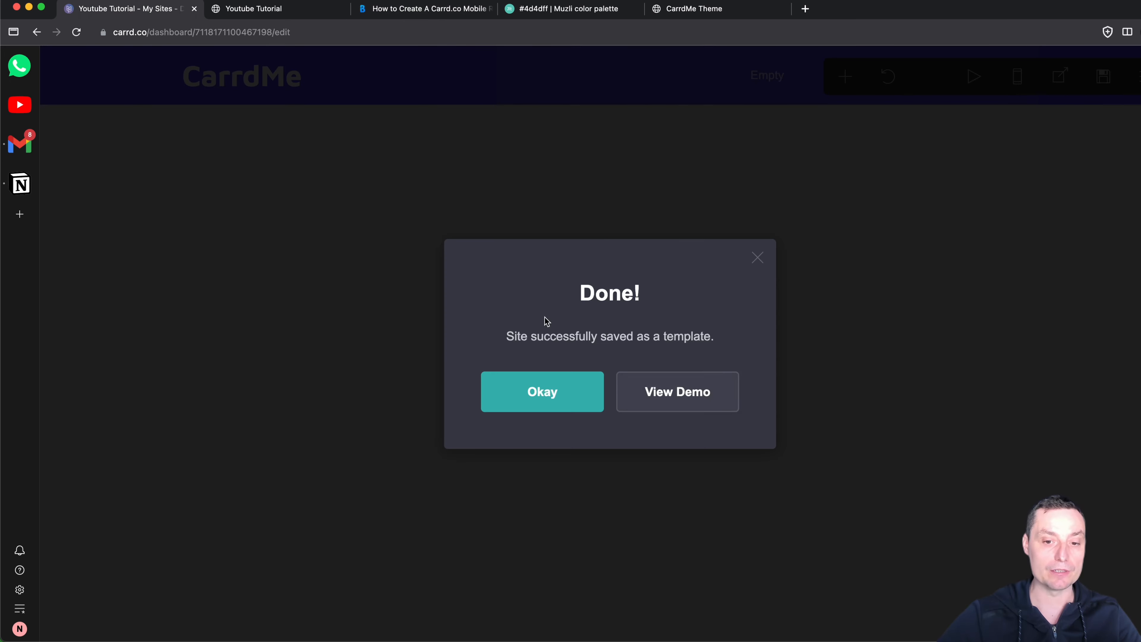
pyautogui.click(545, 393)
pyautogui.click(764, 76)
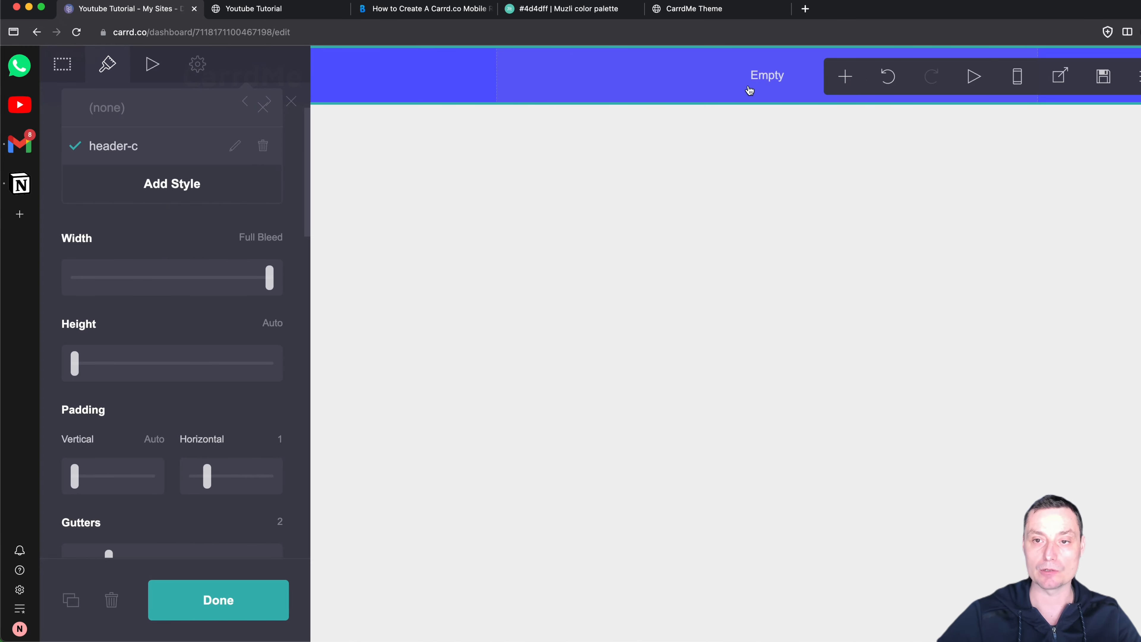
pyautogui.click(845, 78)
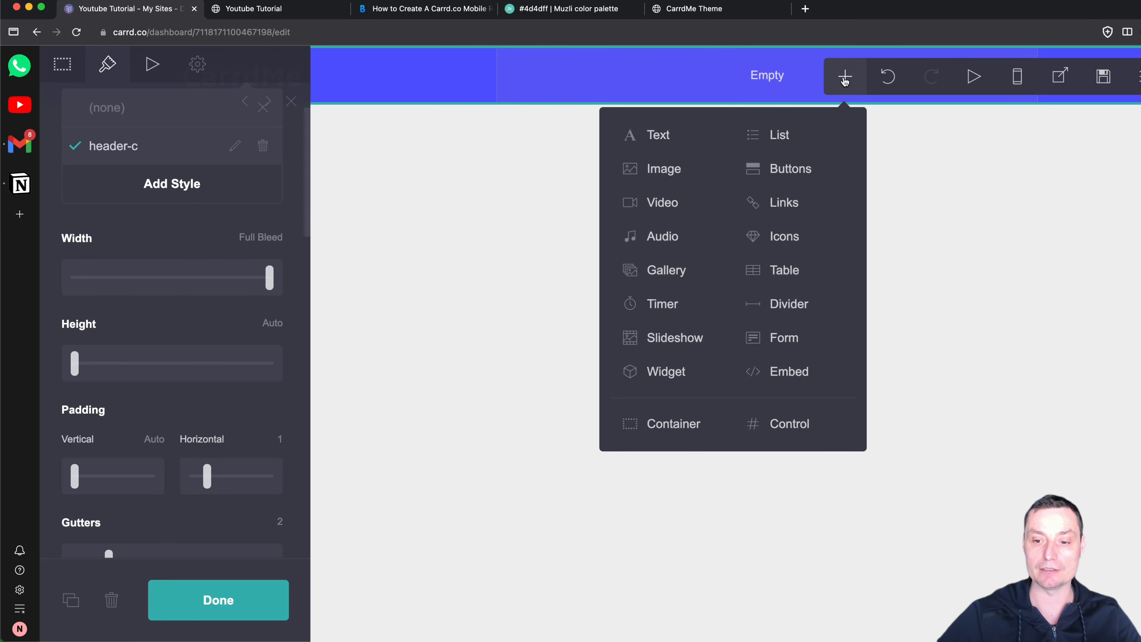
pyautogui.click(790, 372)
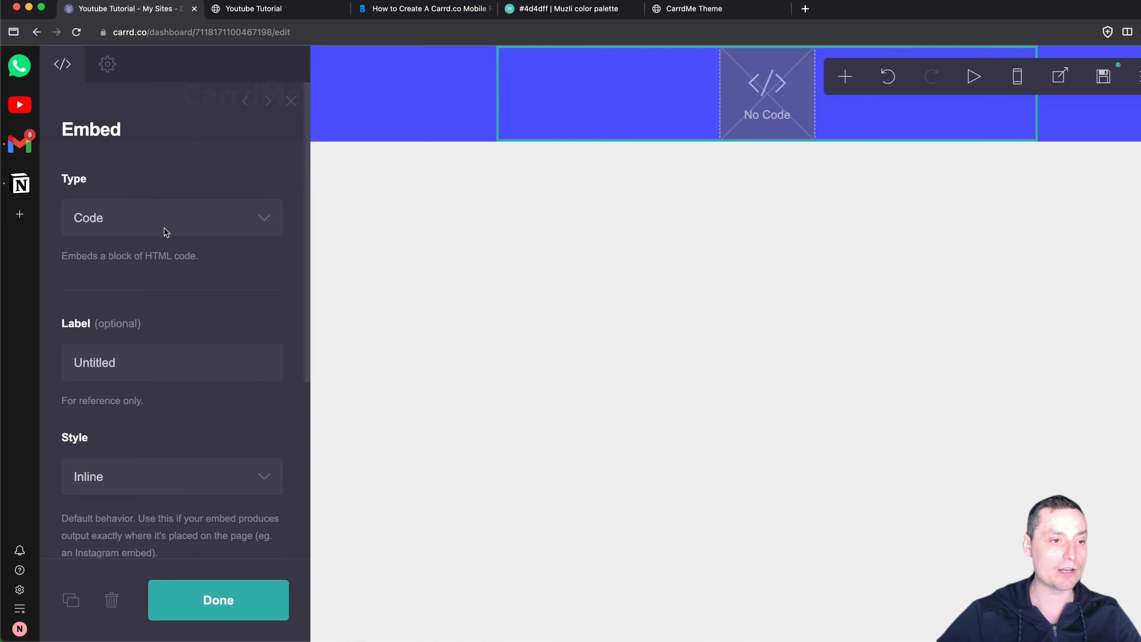
# Step: Label the new embed "menu" and paste the copied navbar code as its HTML code
pyautogui.doubleClick(101, 371)
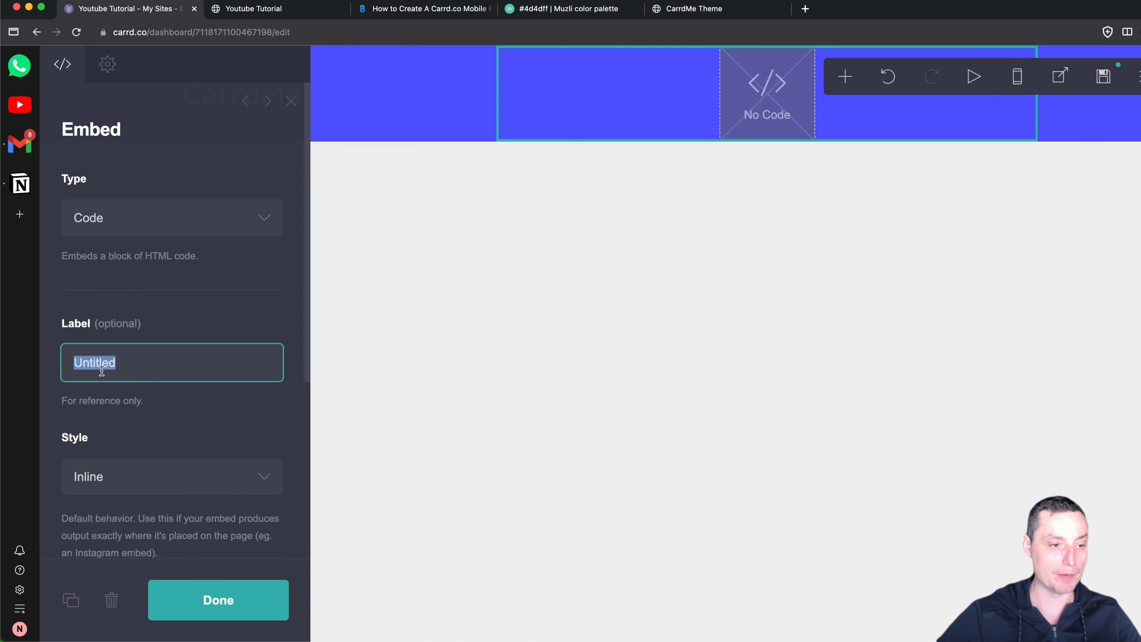
pyautogui.write('menu')
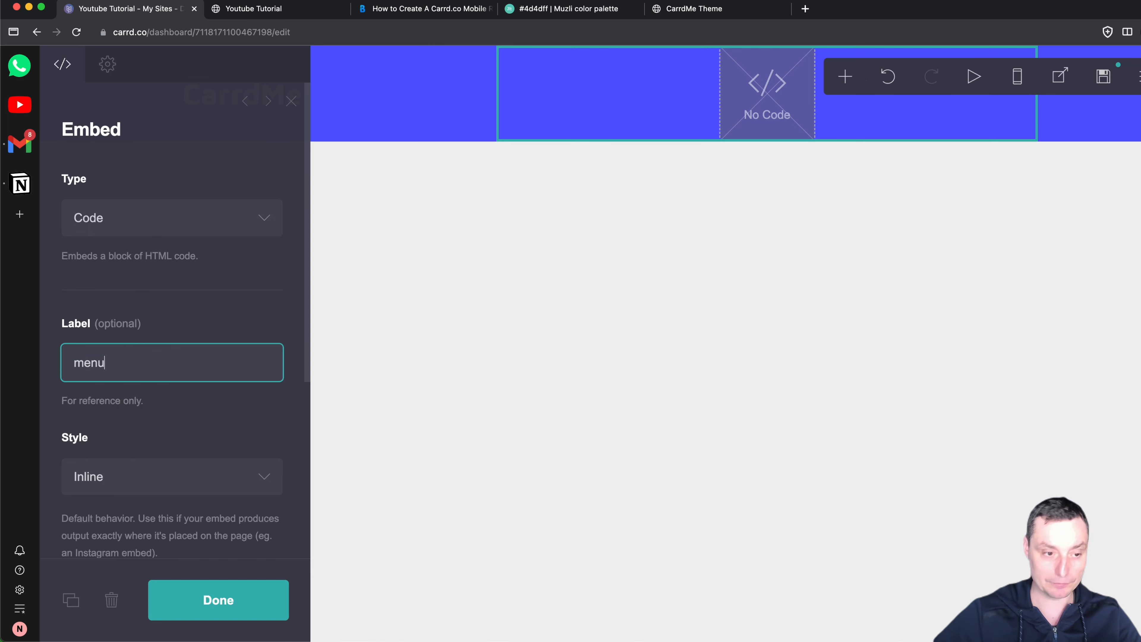
pyautogui.scroll(-5, 121, 355)
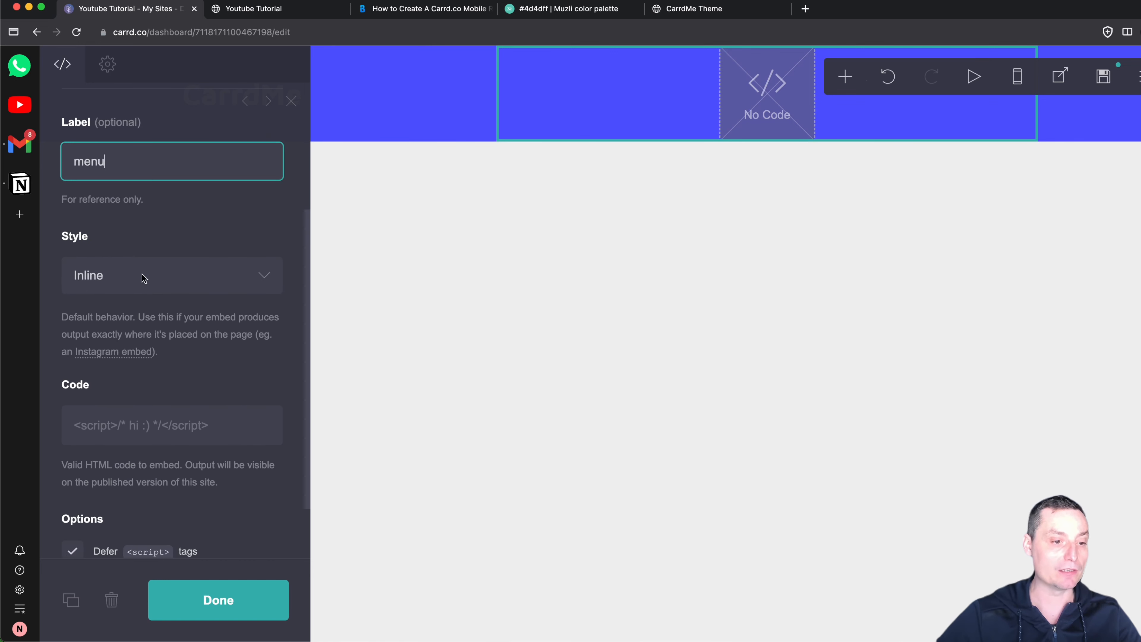
pyautogui.click(118, 424)
pyautogui.press('super+v')
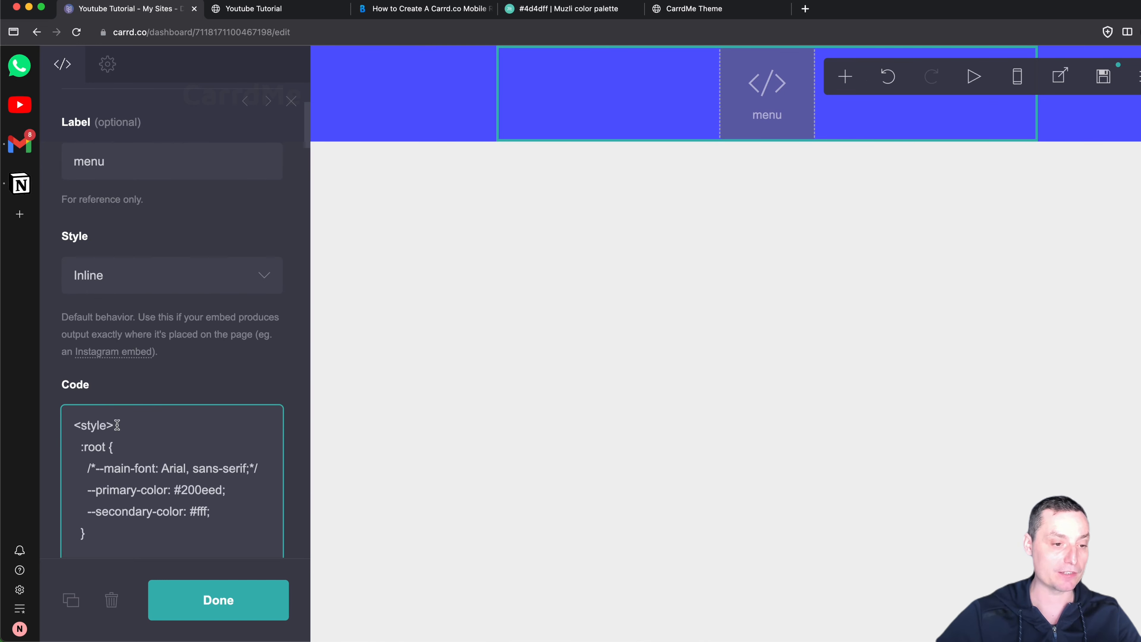
# Step: Copy the blue #4D4DFF from the Muzli color palette and set it as the --primary-color value in the menu embed code
pyautogui.scroll(-3, 160, 410)
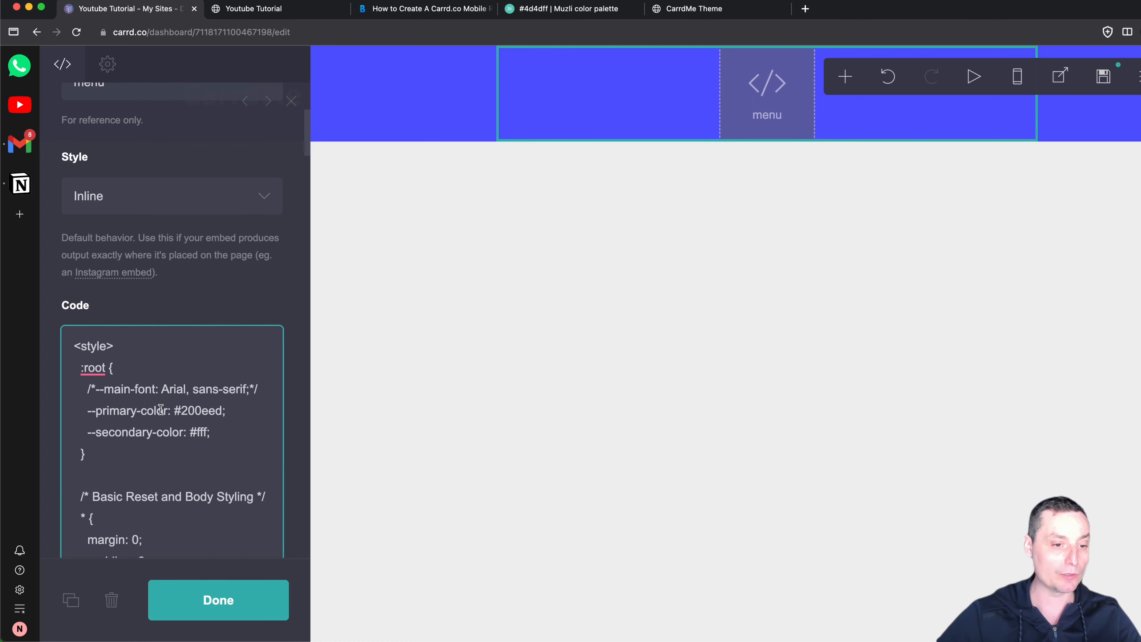
pyautogui.scroll(-1, 161, 410)
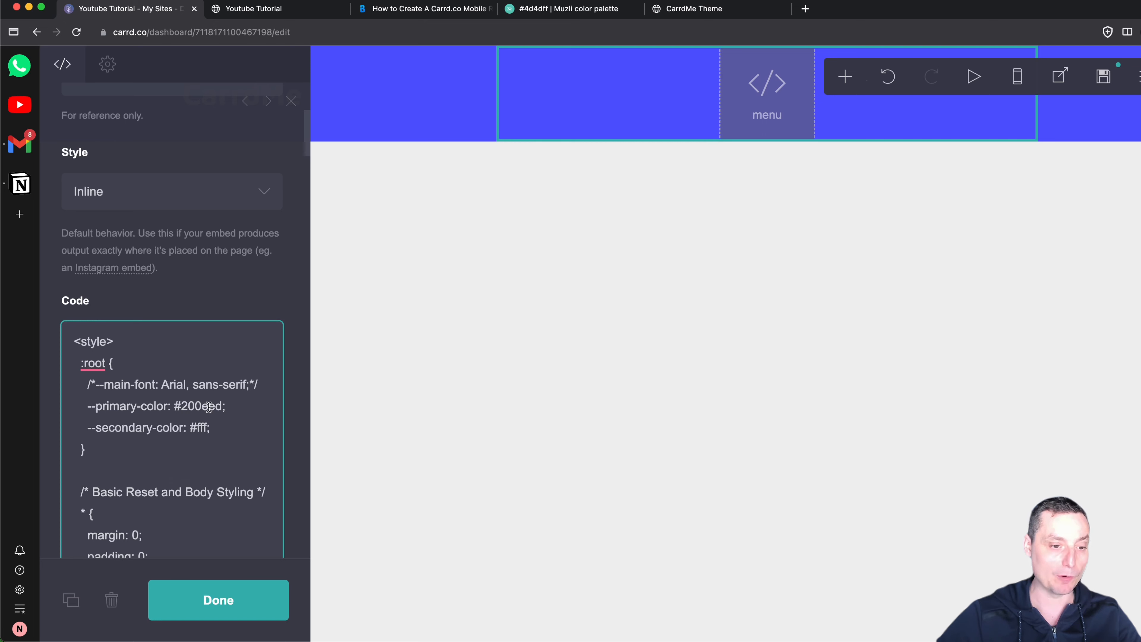
pyautogui.click(564, 13)
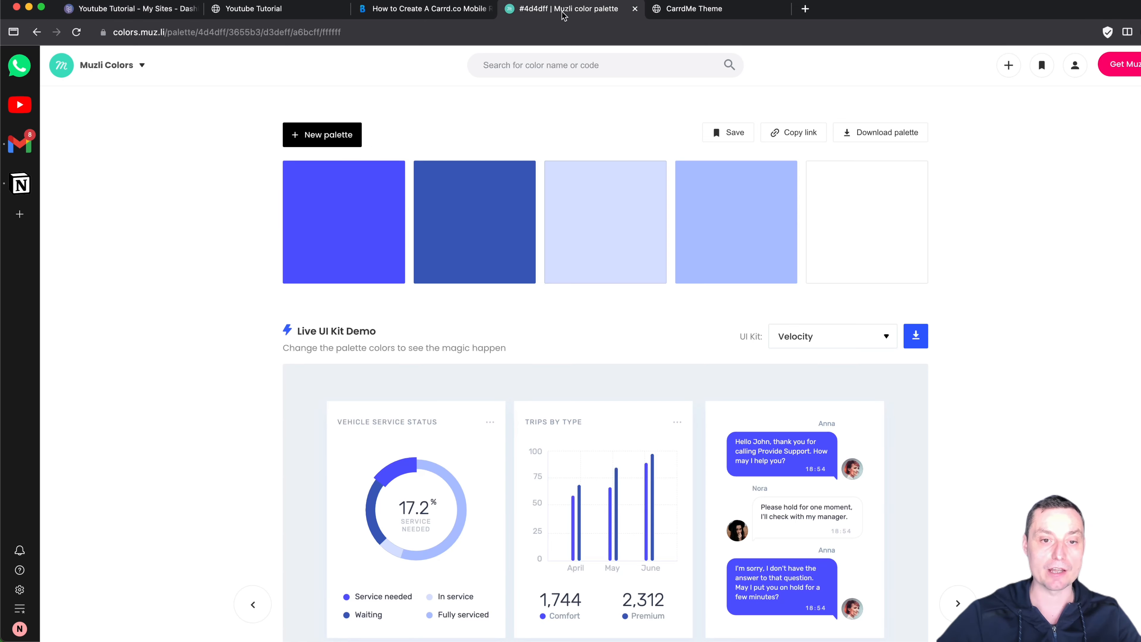
pyautogui.click(315, 255)
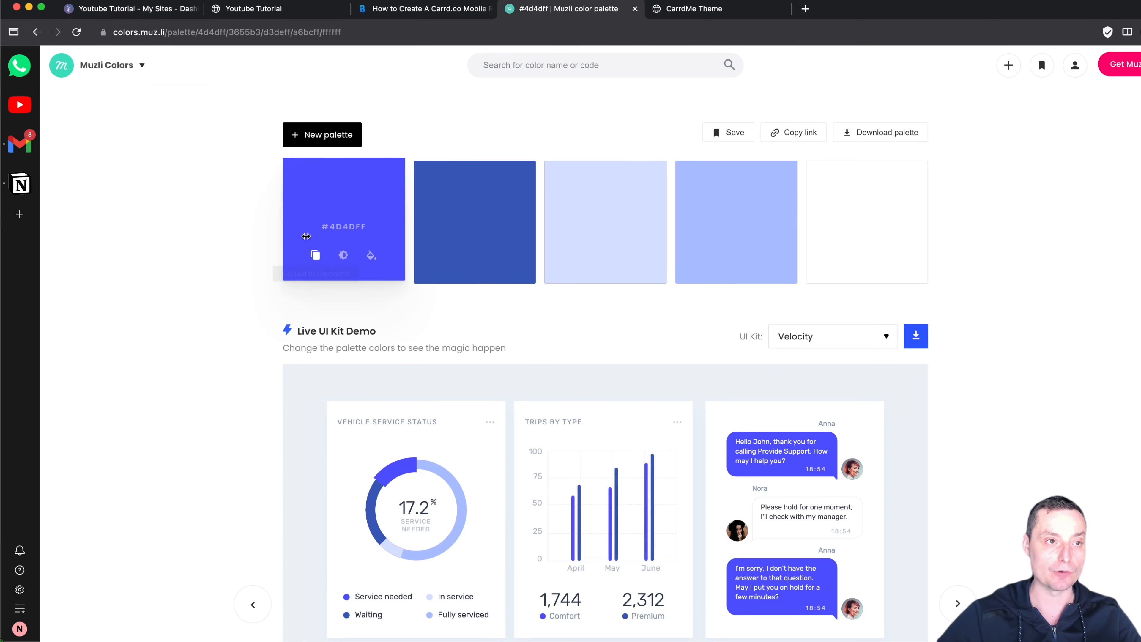
pyautogui.click(141, 8)
pyautogui.moveTo(163, 404); pyautogui.dragTo(209, 409)
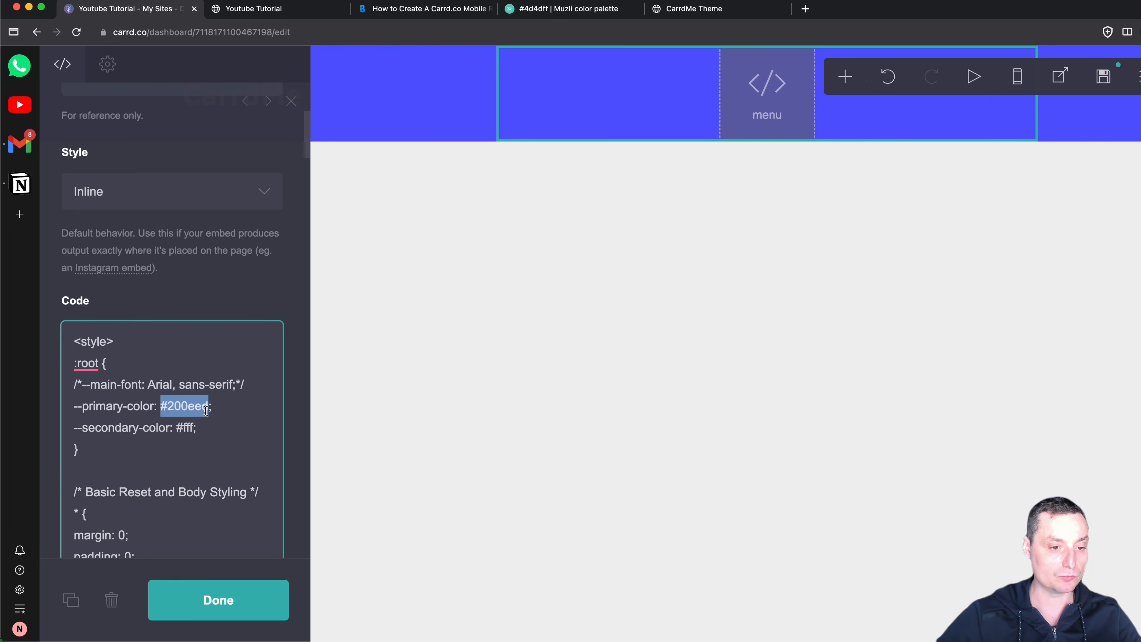
pyautogui.press('super+v')
# Step: Review the menu embed's CSS, including the mobile menu styling, through to the nav markup with the menu items
pyautogui.scroll(-2, 232, 317)
pyautogui.scroll(-10, 225, 308)
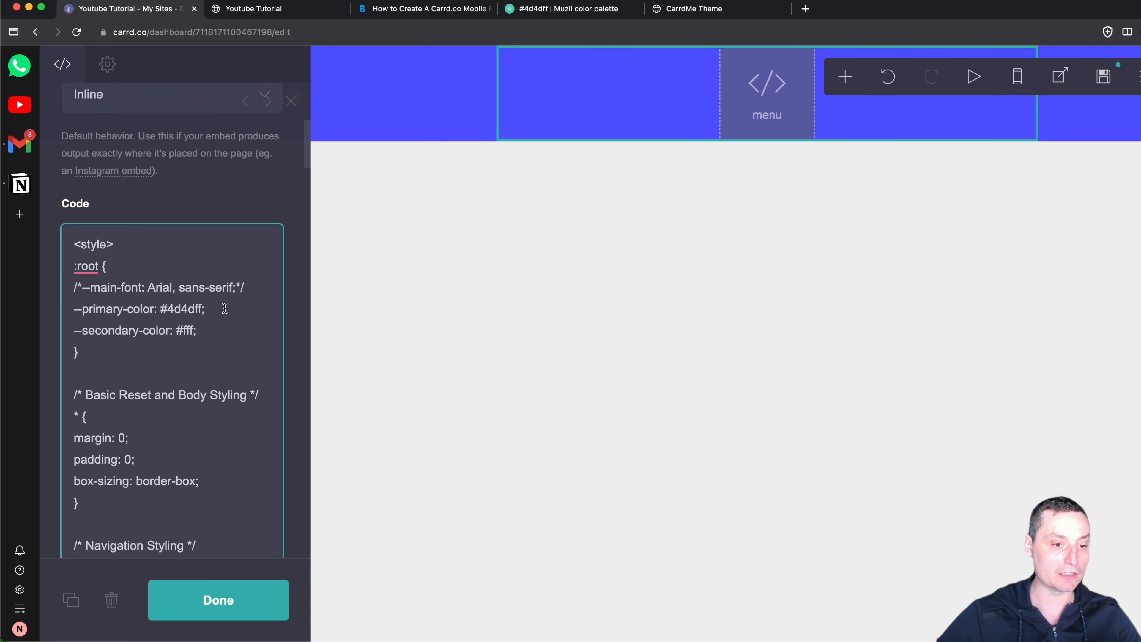
pyautogui.scroll(-15, 224, 308)
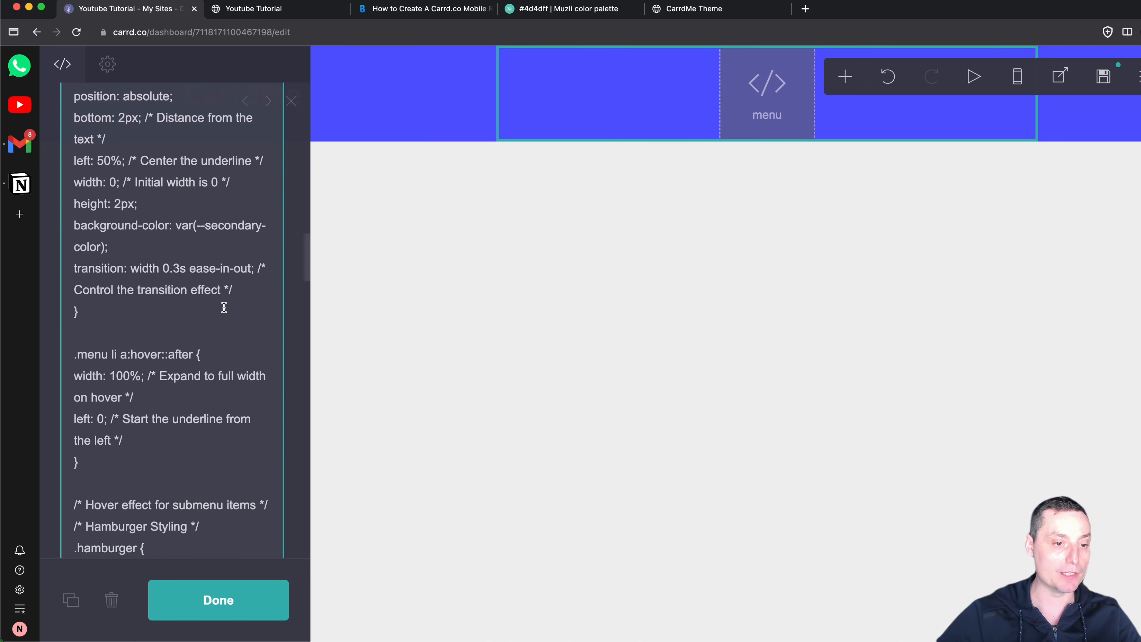
pyautogui.scroll(-12, 223, 308)
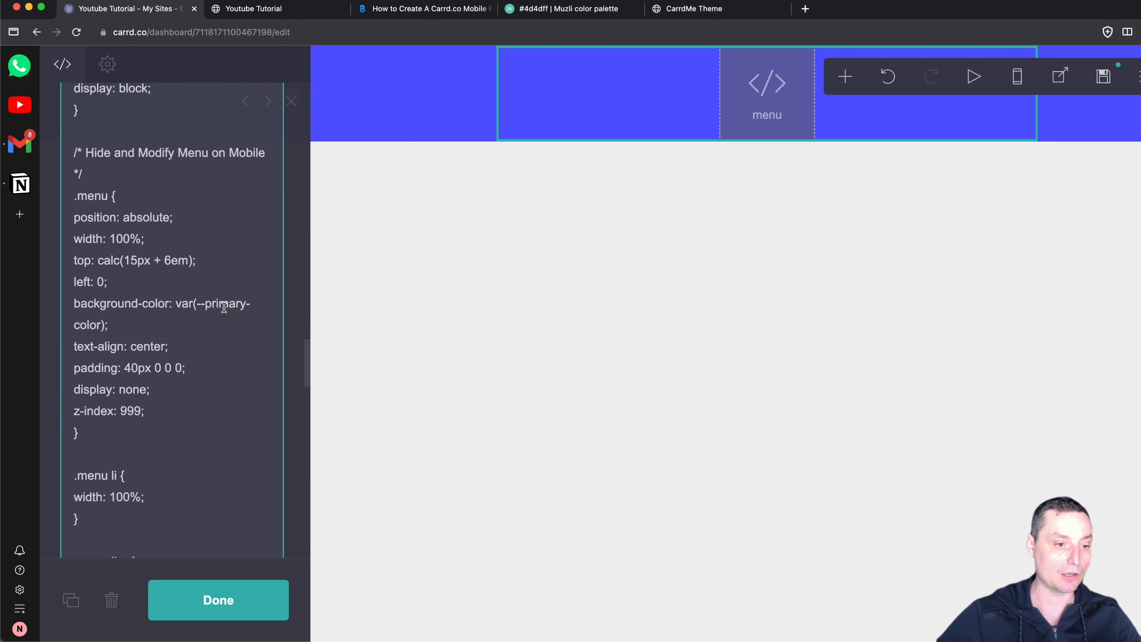
pyautogui.scroll(8, 223, 304)
pyautogui.scroll(-10, 222, 301)
pyautogui.scroll(-8, 222, 302)
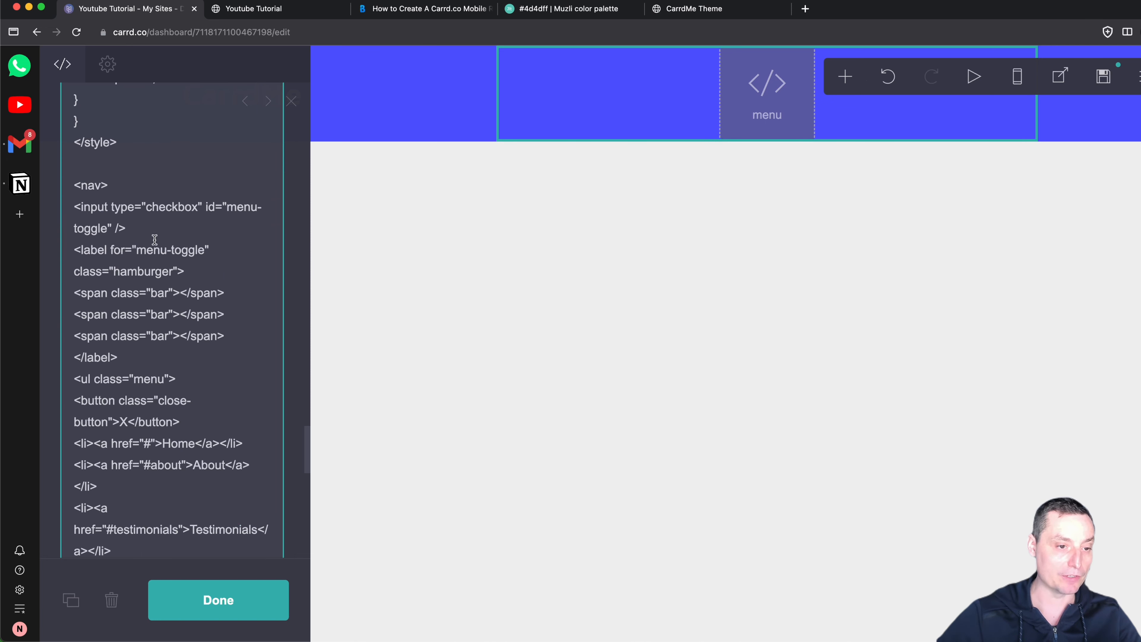
# Step: Duplicate the About list item in the menu embed code, placing the copy directly below the Home item
pyautogui.scroll(-2, 154, 239)
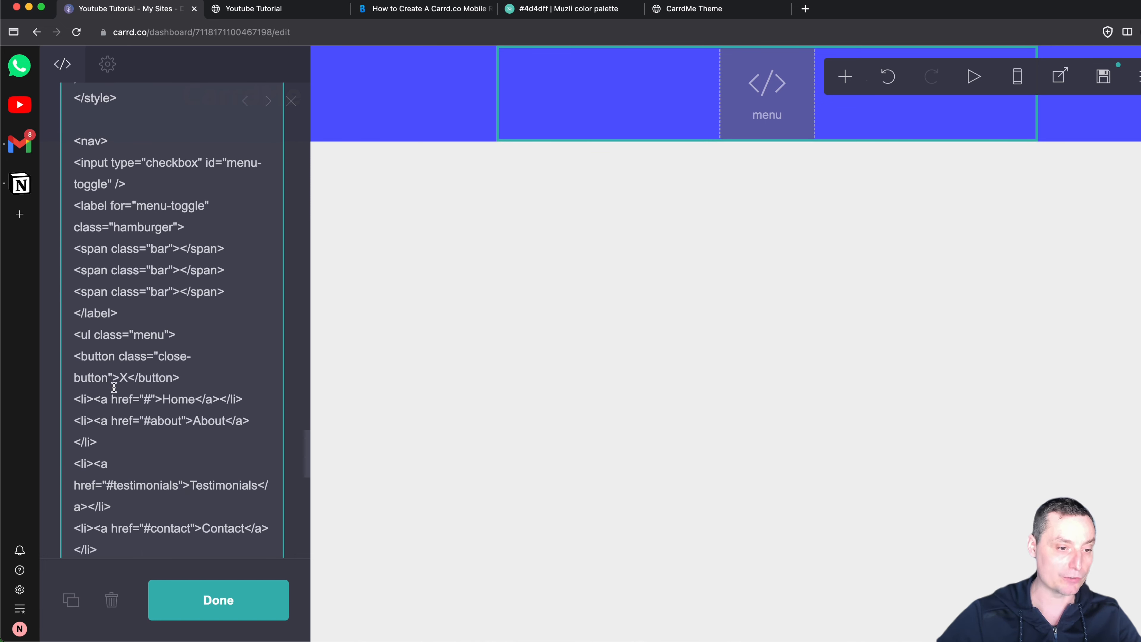
pyautogui.scroll(-1, 104, 395)
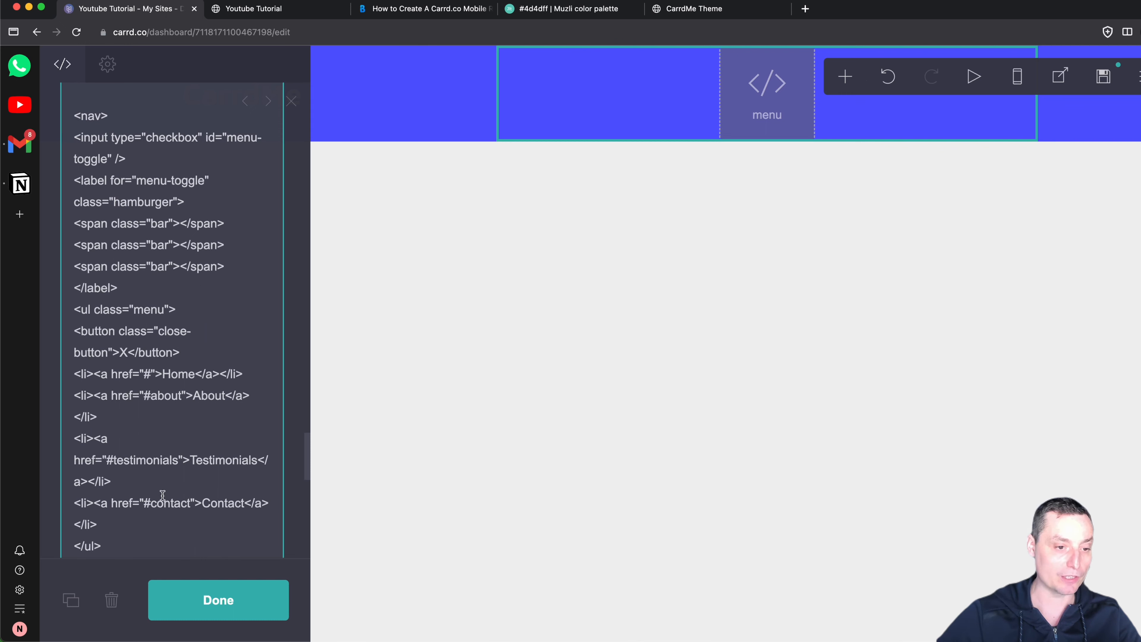
pyautogui.moveTo(72, 396); pyautogui.dragTo(250, 408)
pyautogui.click(257, 376)
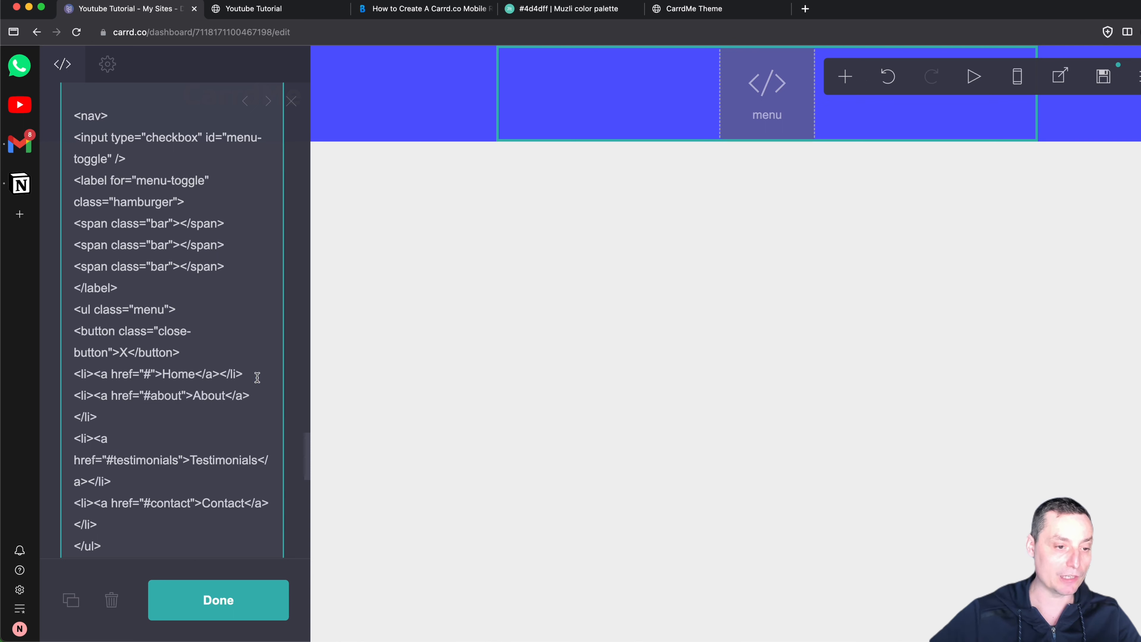
pyautogui.press('Return')
pyautogui.press('cmd+v')
# Step: Change the upper About item's link to #services and its text to Services
pyautogui.doubleClick(167, 394)
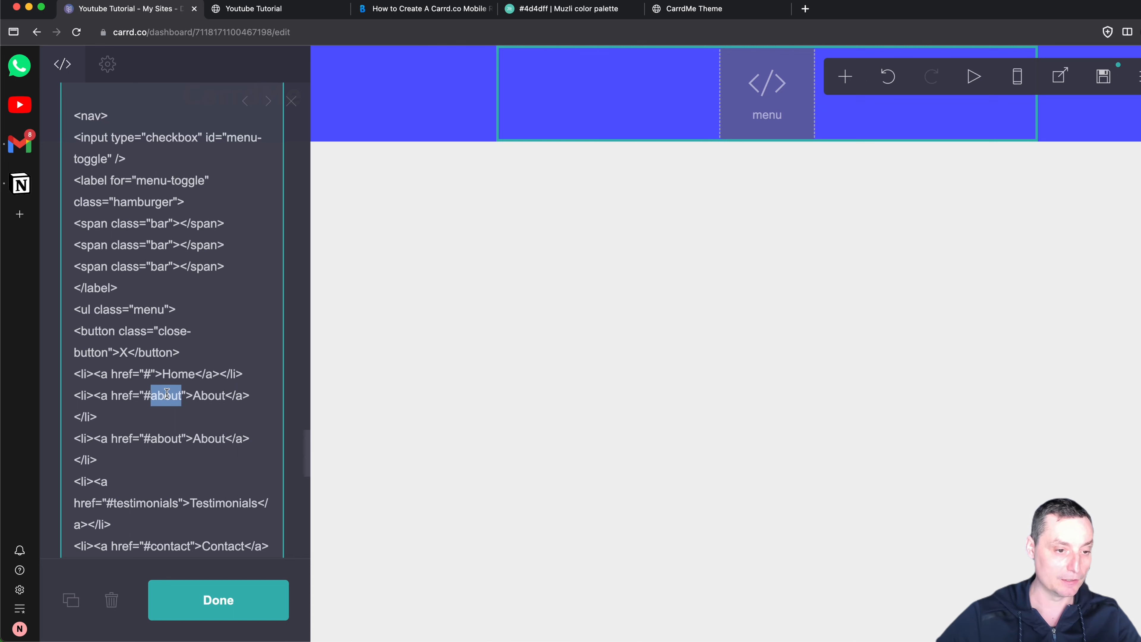
pyautogui.press('BackSpace')
pyautogui.write('ser')
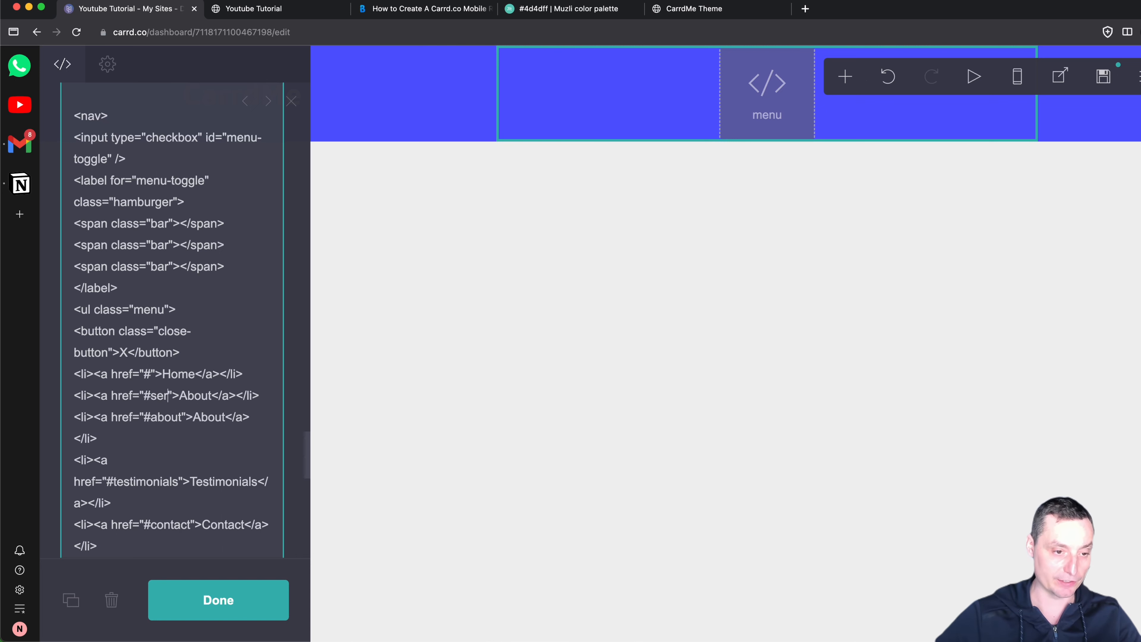
pyautogui.write('vices')
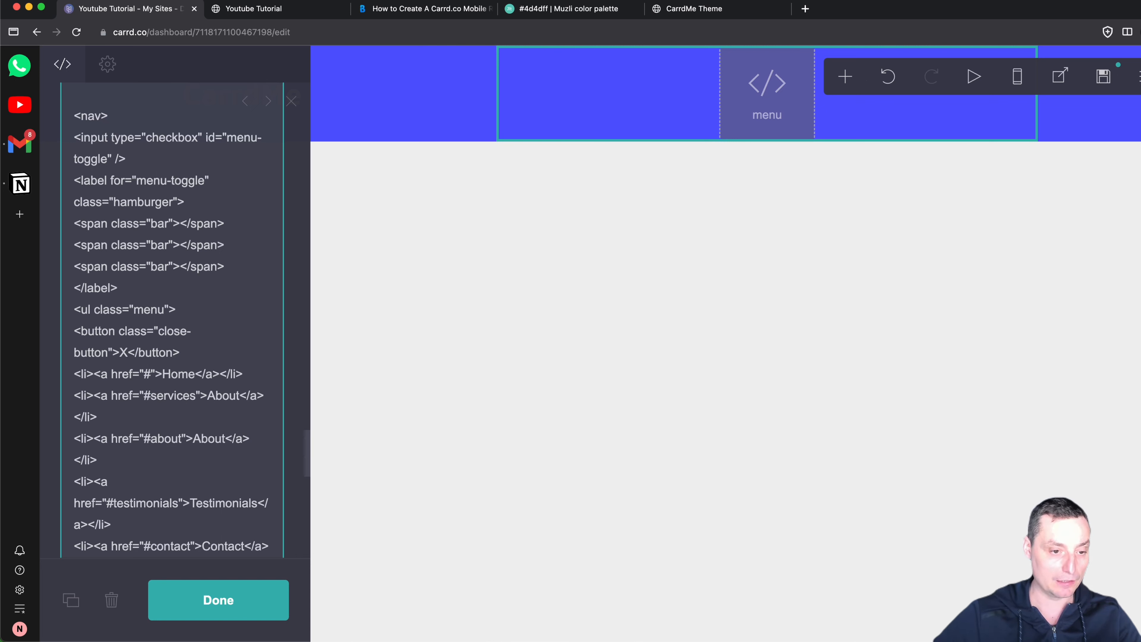
pyautogui.doubleClick(229, 395)
pyautogui.write('Services')
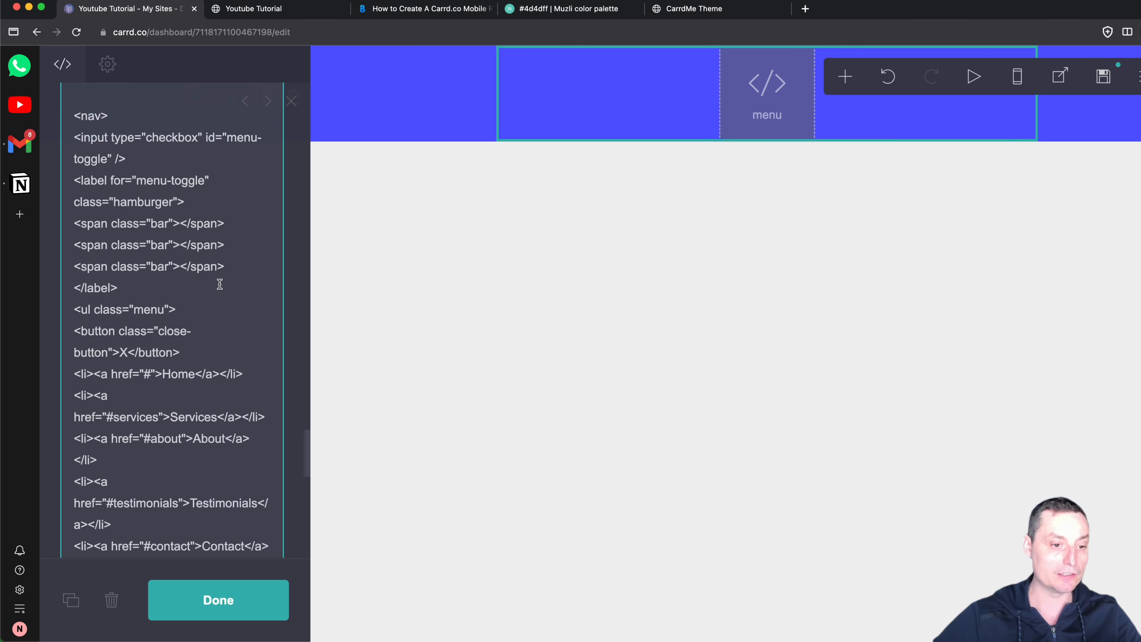
# Step: Uncomment the --main-font variable in the :root block and the font-family line in the nav styling
pyautogui.scroll(15, 208, 355)
pyautogui.scroll(15, 208, 354)
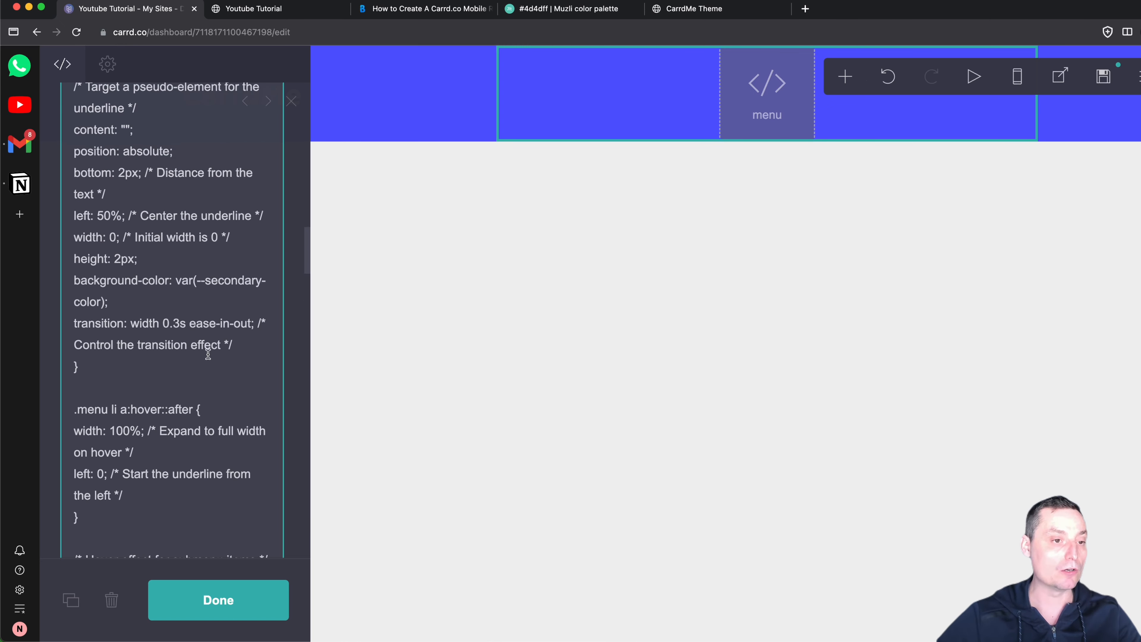
pyautogui.scroll(20, 208, 354)
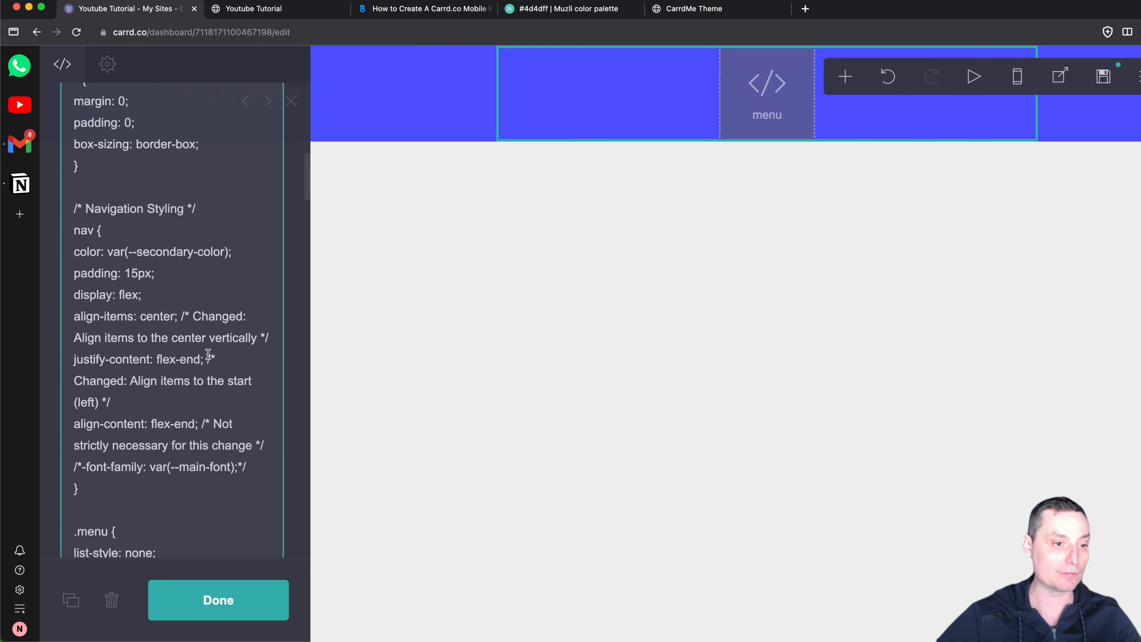
pyautogui.scroll(-5, 209, 358)
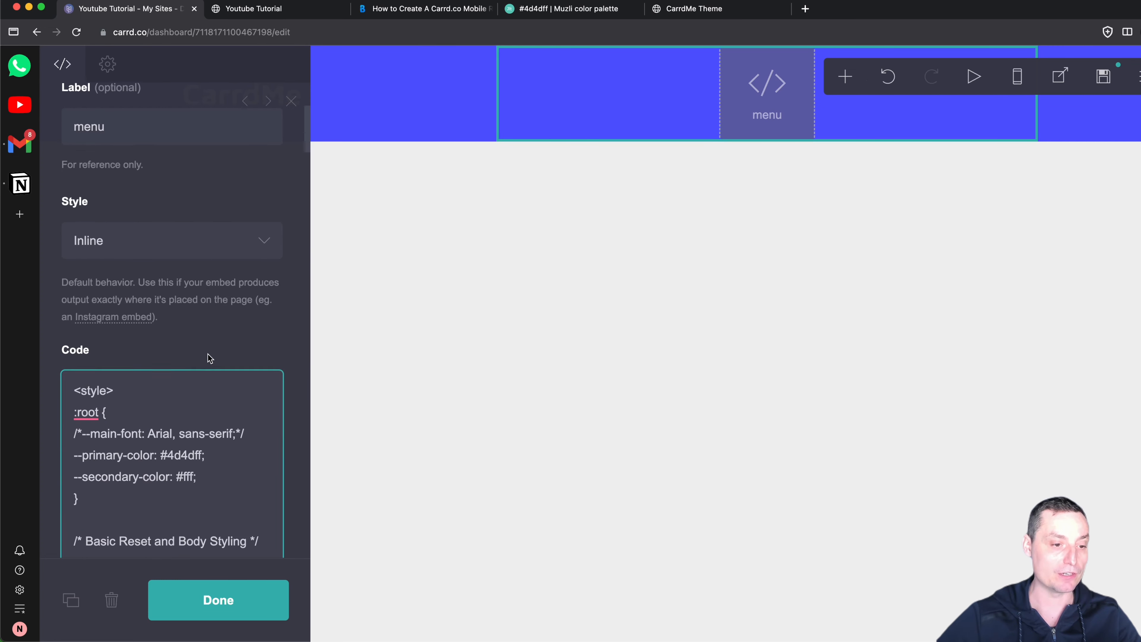
pyautogui.moveTo(83, 421); pyautogui.dragTo(77, 422)
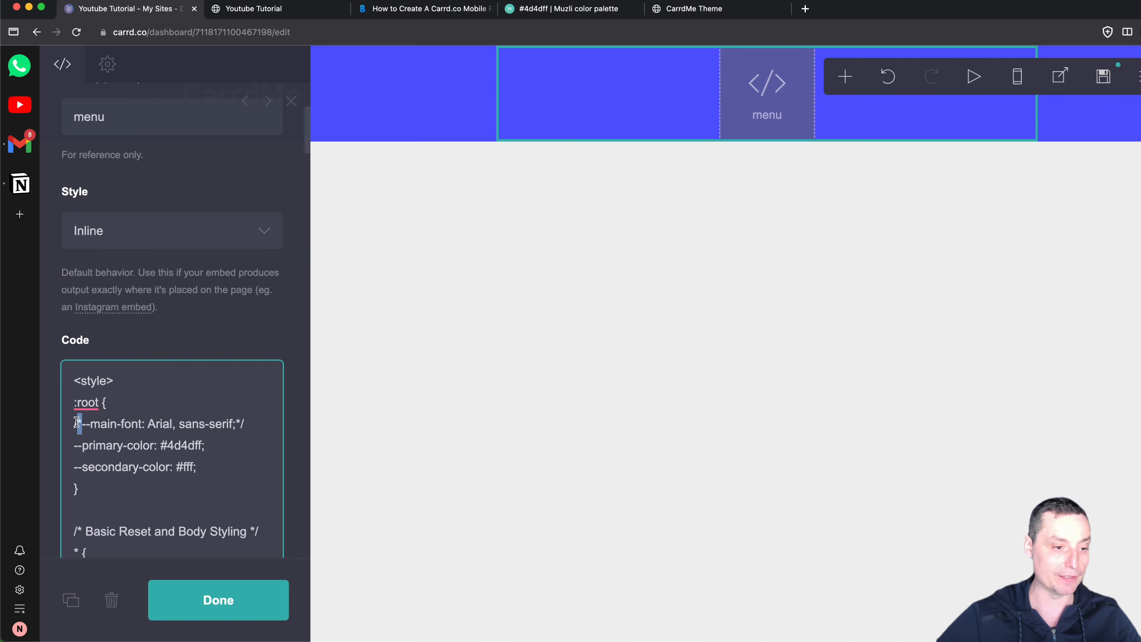
pyautogui.press('BackSpace')
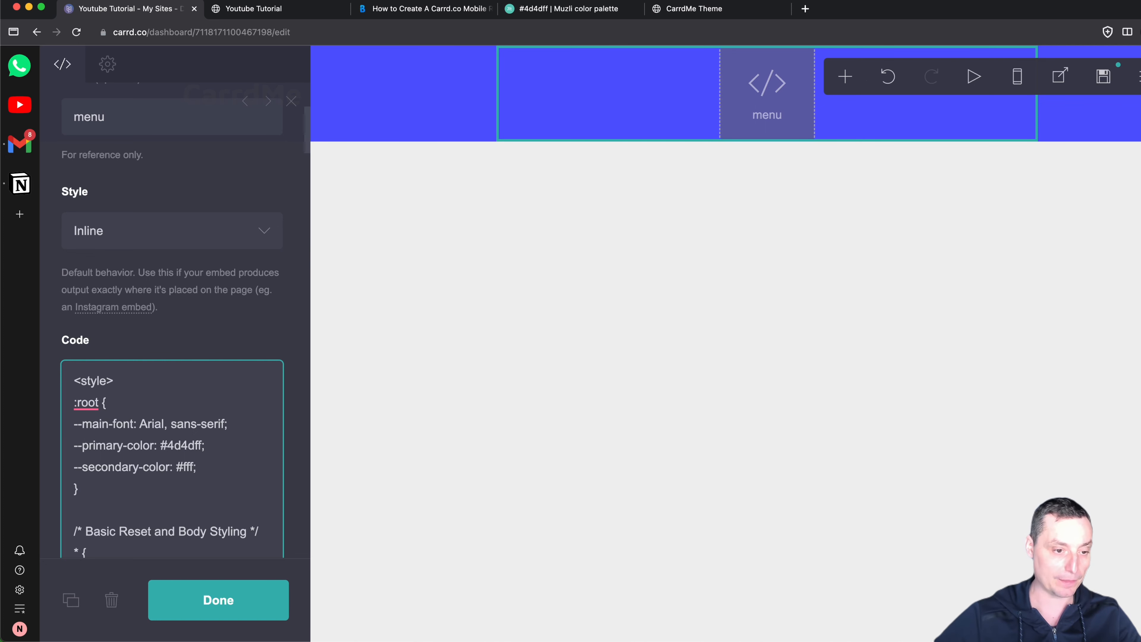
pyautogui.scroll(-4, 242, 407)
pyautogui.scroll(-8, 237, 402)
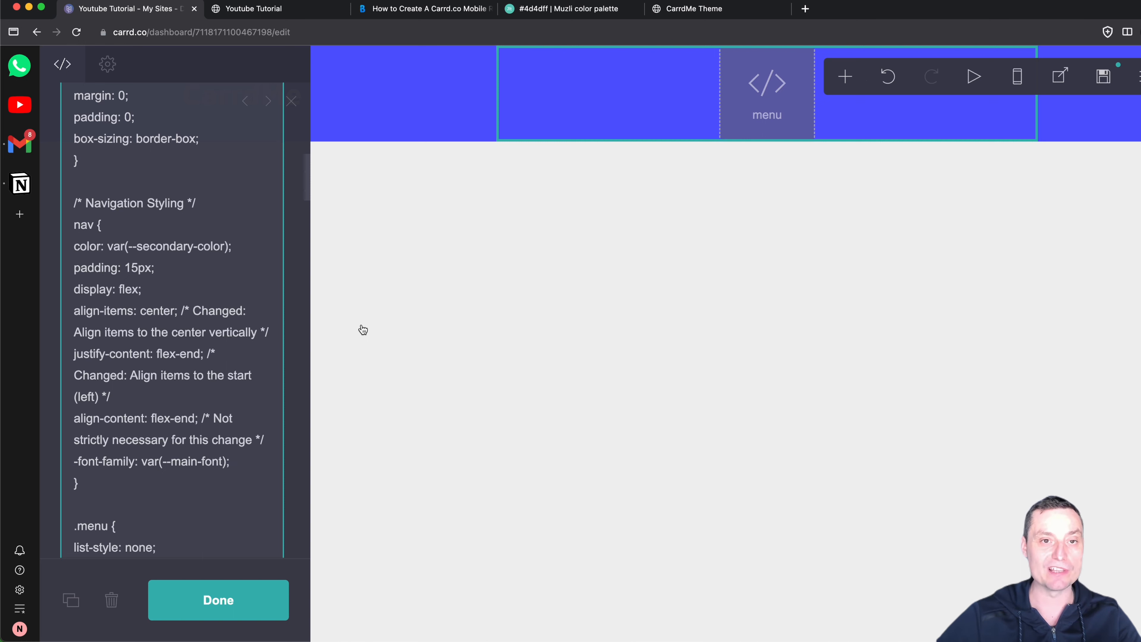
# Step: Inspect the CarrdMe heading on the CarrdMe Theme demo site and copy its font-family value, 'Maven Pro', sans-serif
pyautogui.click(720, 10)
pyautogui.rightClick(214, 71)
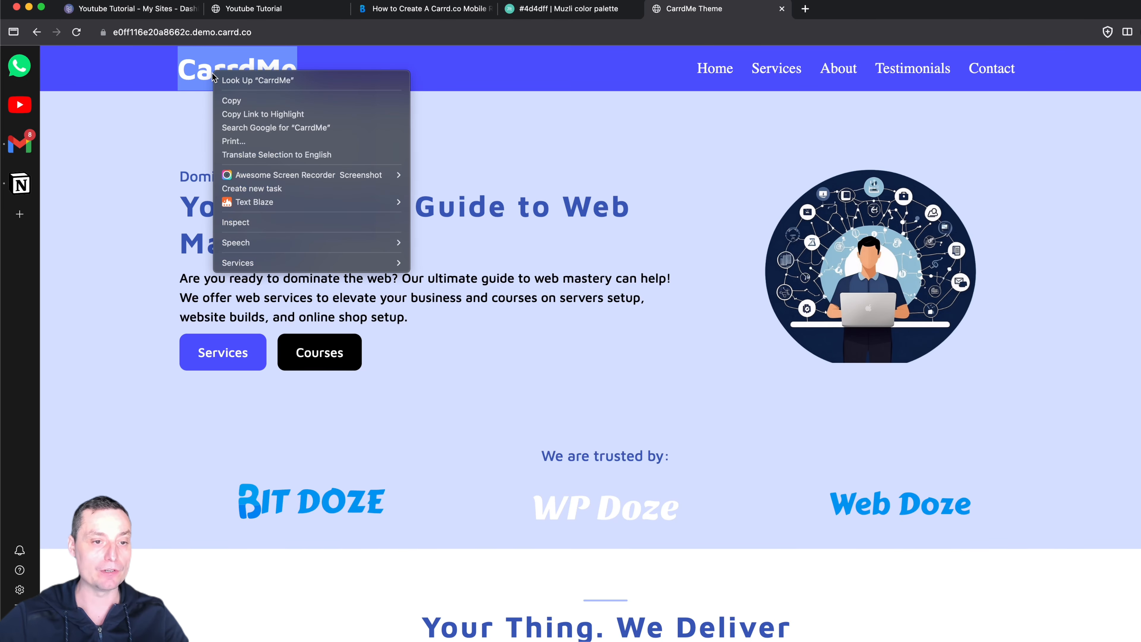
pyautogui.click(256, 223)
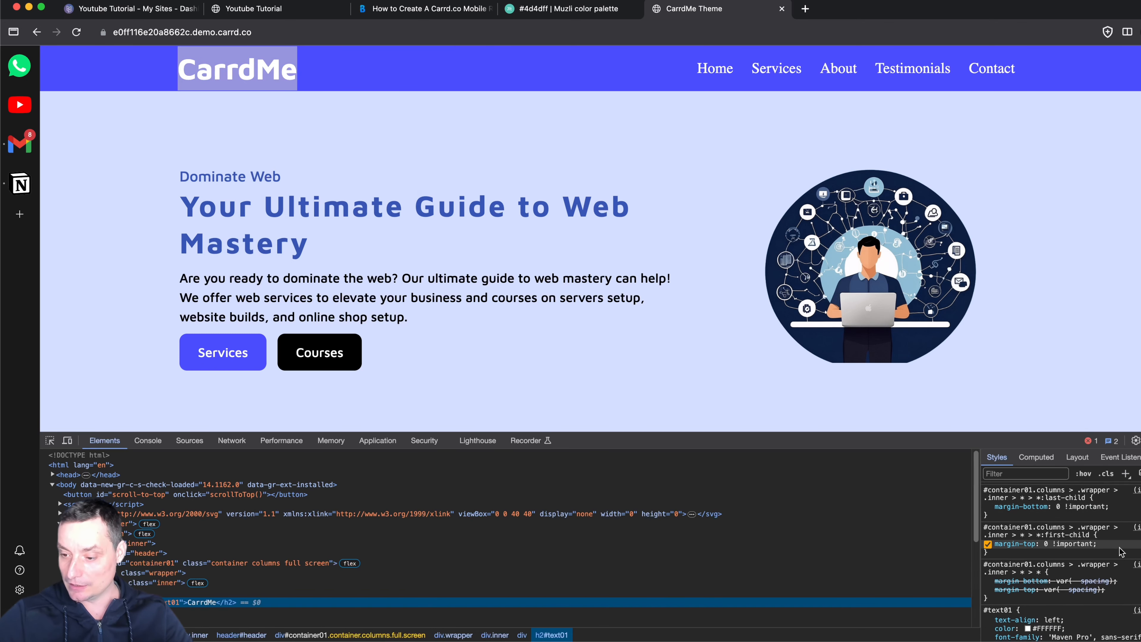
pyautogui.scroll(-1, 1120, 546)
pyautogui.moveTo(1053, 592); pyautogui.dragTo(1139, 591)
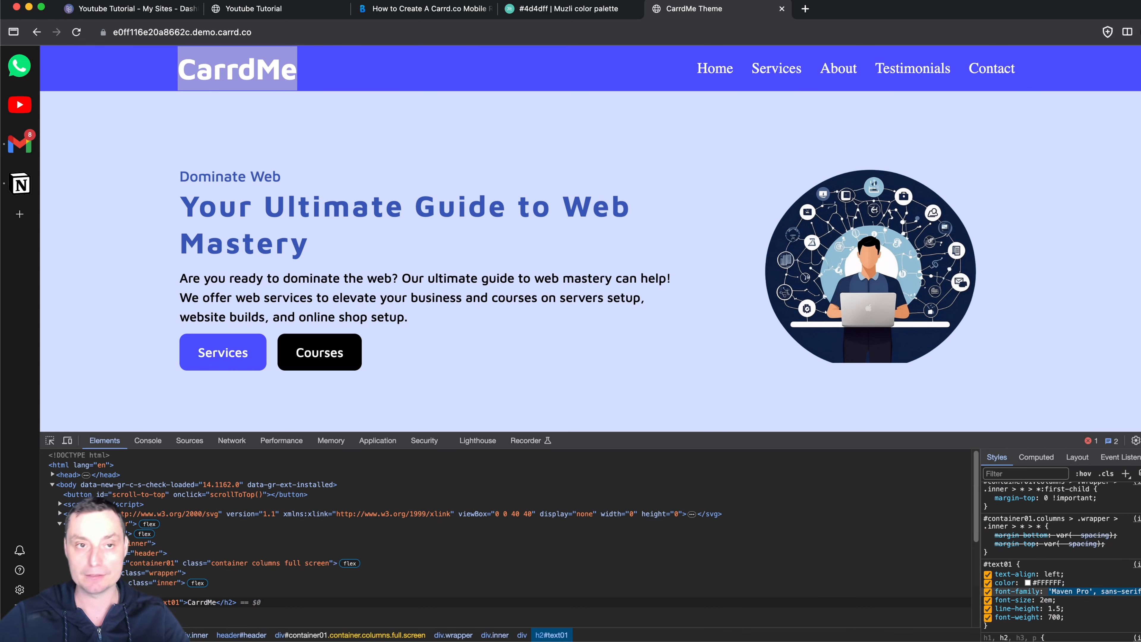
# Step: Return to the Carrd editor, set --main-font to 'Maven Pro', sans-serif in the menu embed code, and finish editing the embed
pyautogui.click(153, 9)
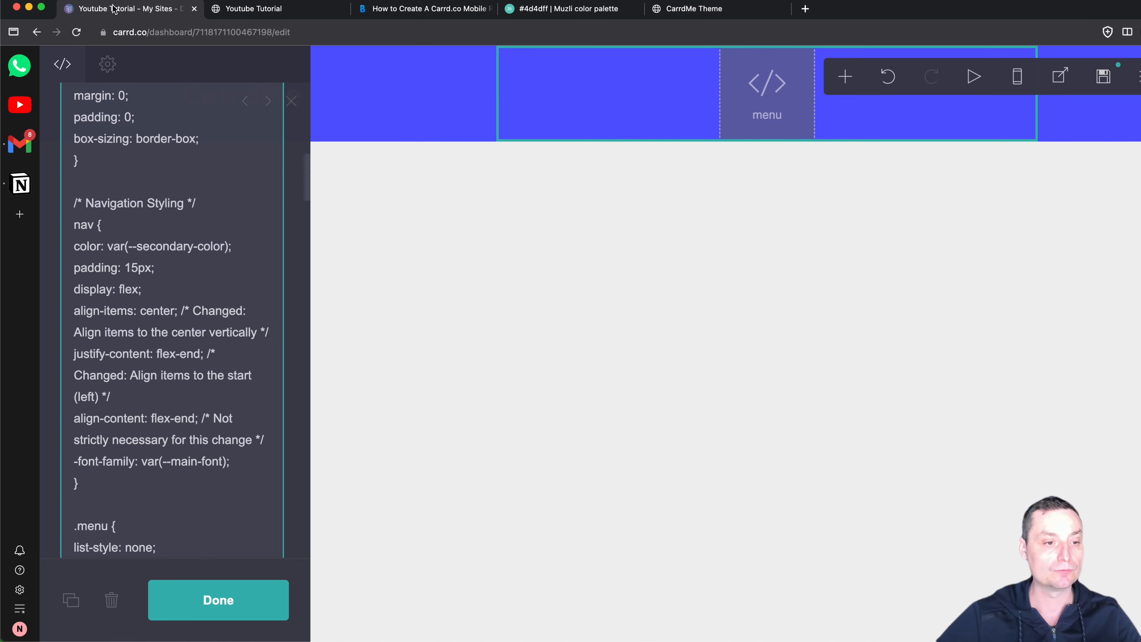
pyautogui.scroll(6, 230, 194)
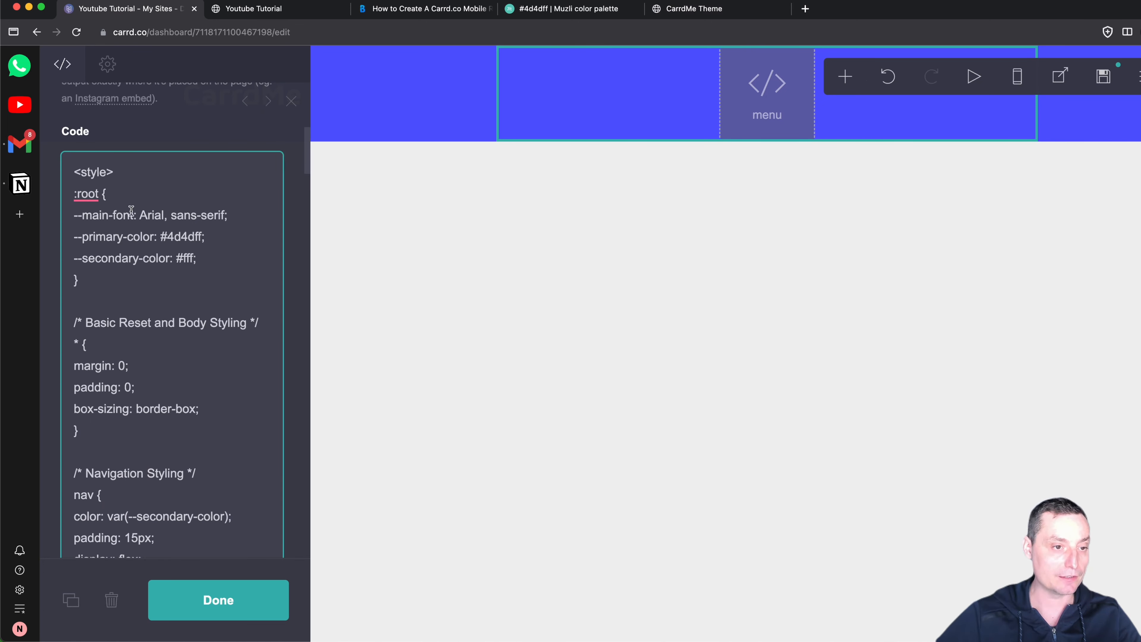
pyautogui.moveTo(139, 215); pyautogui.dragTo(230, 217)
pyautogui.press('super+v')
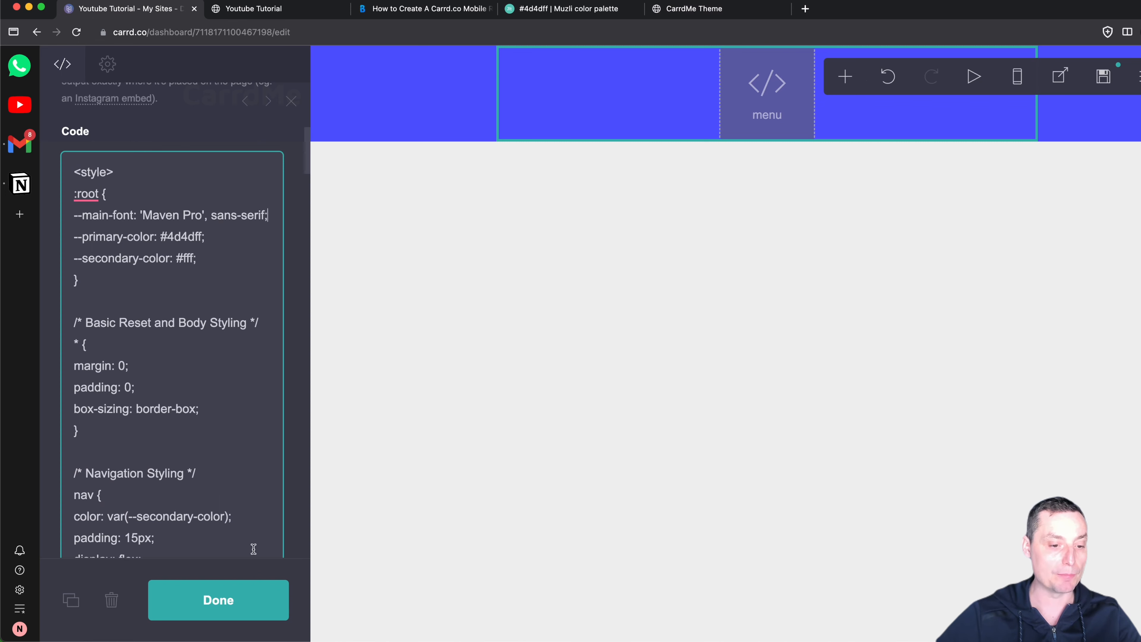
pyautogui.click(250, 593)
# Step: Save the site as a template and open its demo page
pyautogui.click(1104, 76)
pyautogui.click(211, 598)
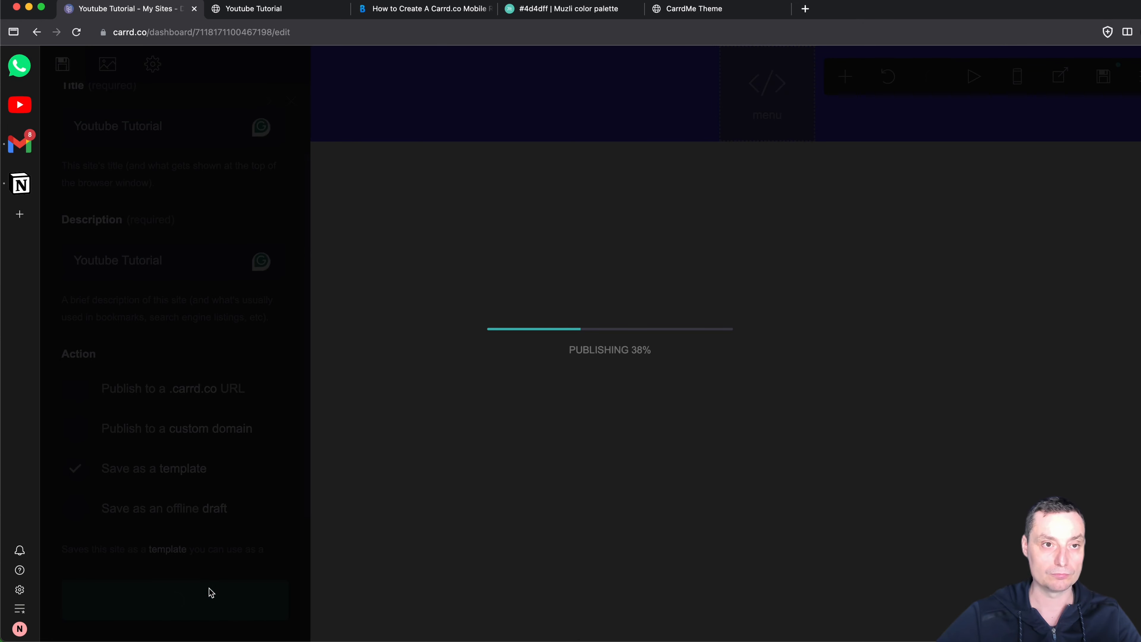
pyautogui.click(676, 401)
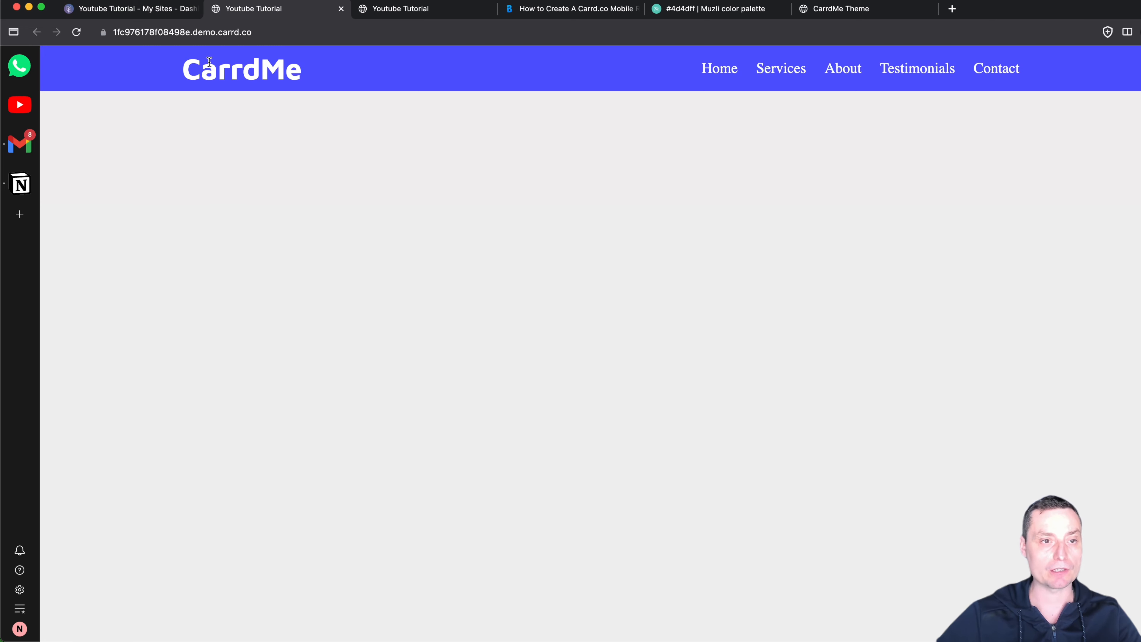
# Step: Check the demo header and its hamburger menu at mobile width, then restore the browser window to desktop width
pyautogui.moveTo(180, 72); pyautogui.dragTo(314, 75)
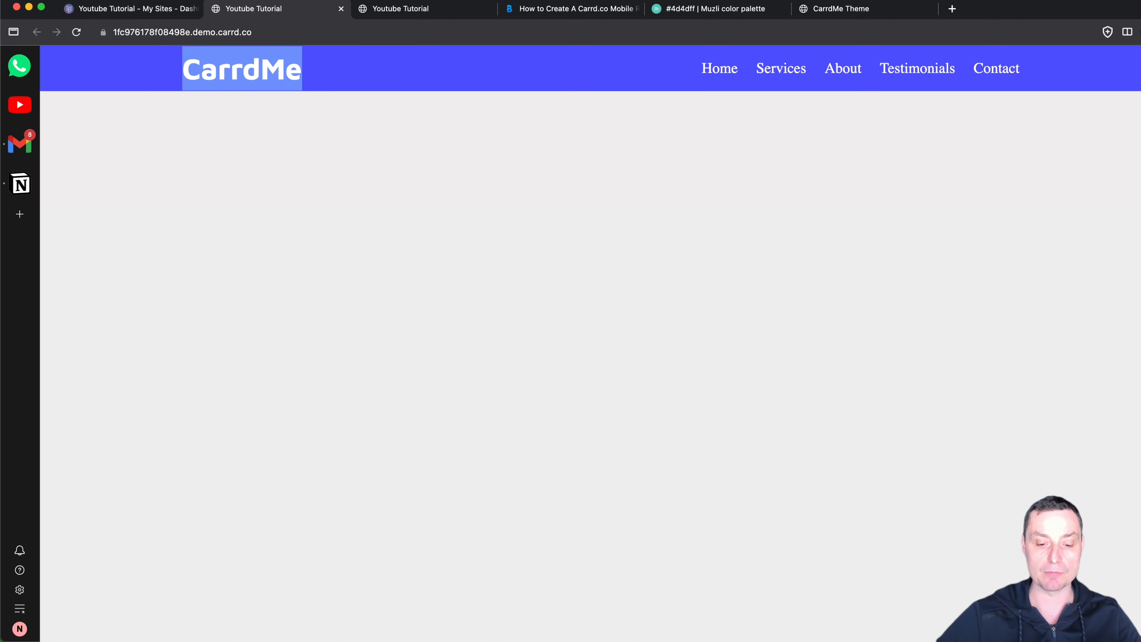
pyautogui.moveTo(1140, 2); pyautogui.dragTo(269, 3)
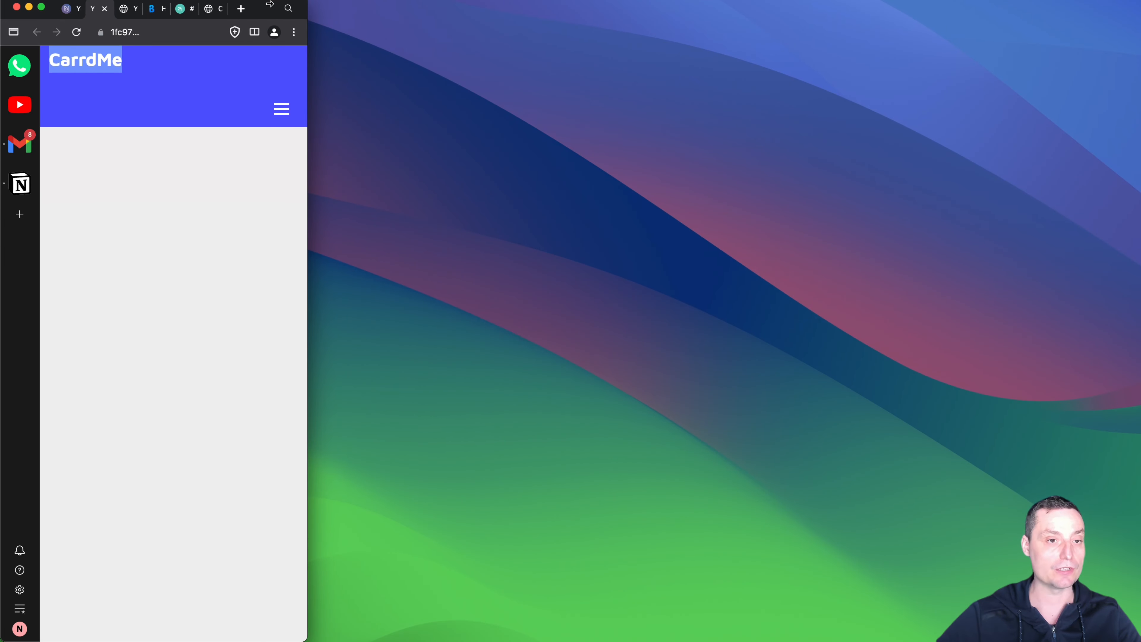
pyautogui.click(275, 116)
pyautogui.click(284, 127)
pyautogui.moveTo(307, 6); pyautogui.dragTo(1106, 128)
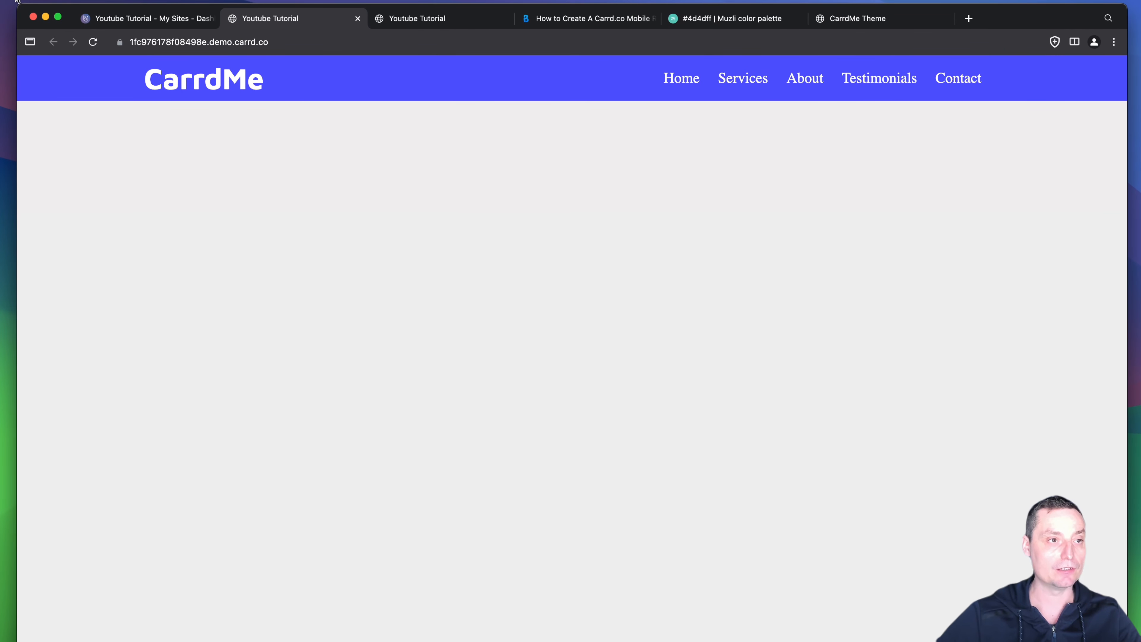
pyautogui.moveTo(22, 11); pyautogui.dragTo(52, 64)
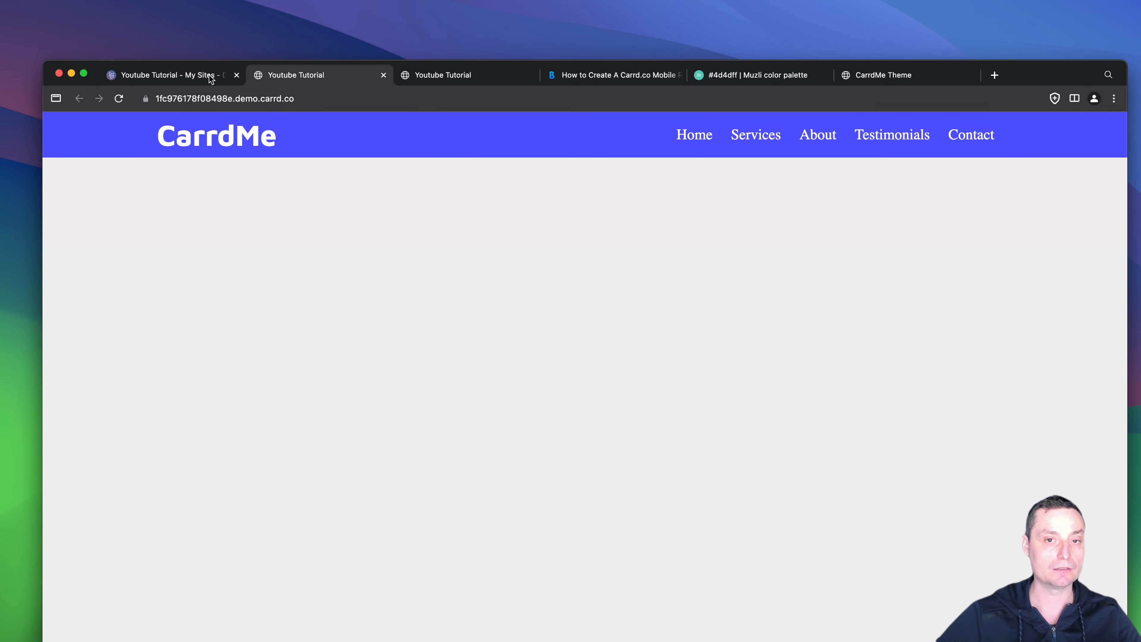
pyautogui.moveTo(1052, 74); pyautogui.dragTo(1034, 35)
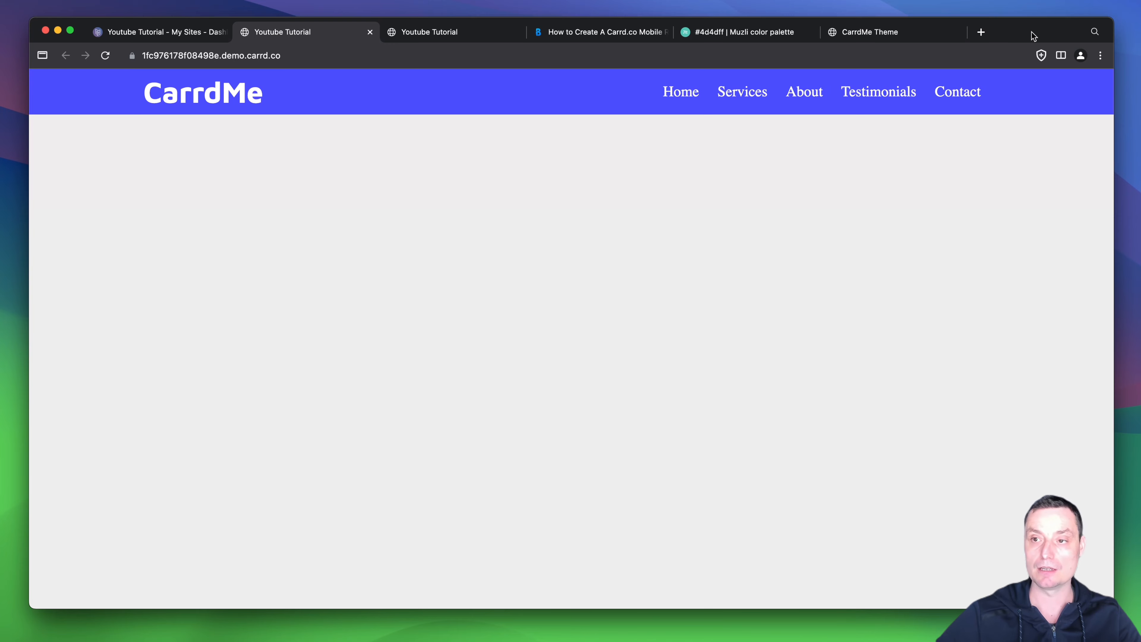
# Step: Switch the header container's mobile settings to Manual with the Default layout, and save the site as a template
pyautogui.click(182, 32)
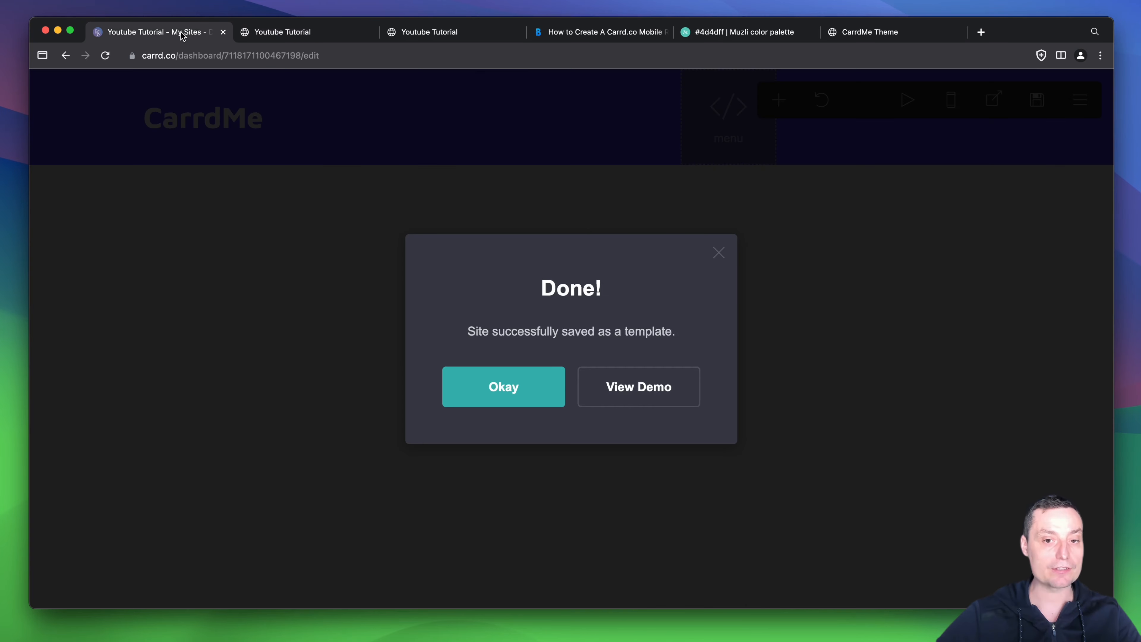
pyautogui.click(502, 399)
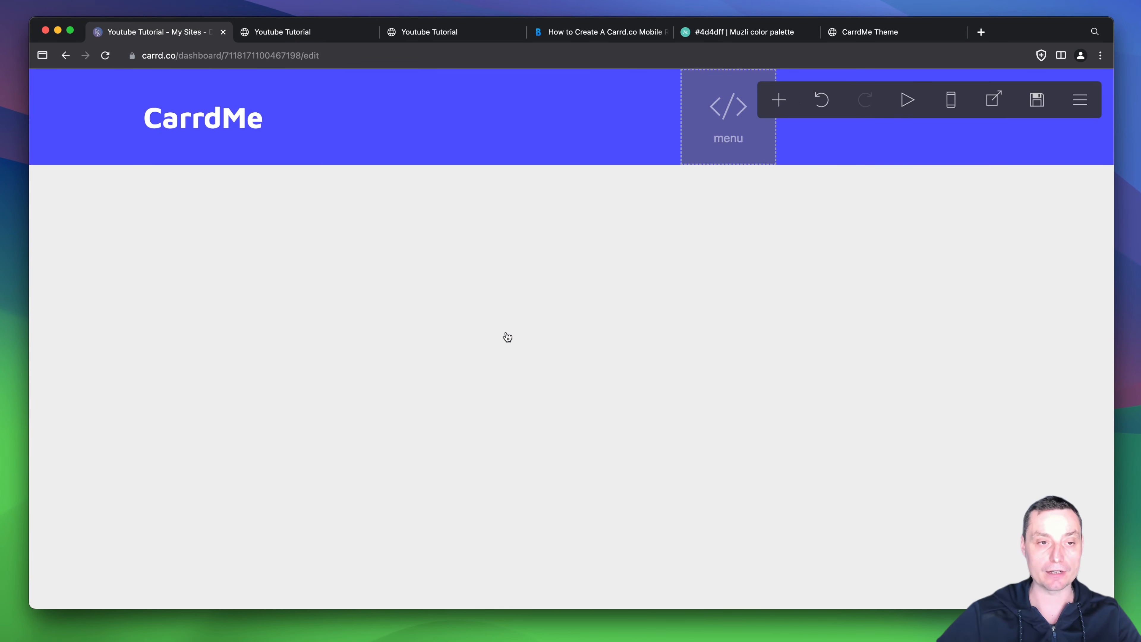
pyautogui.click(85, 120)
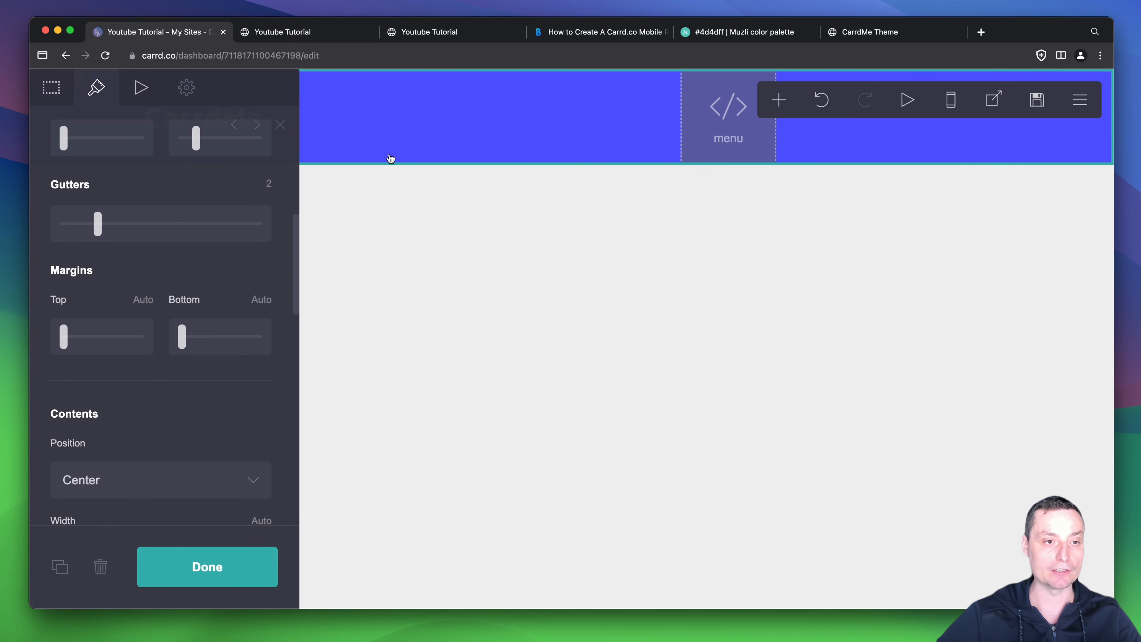
pyautogui.scroll(-10, 178, 241)
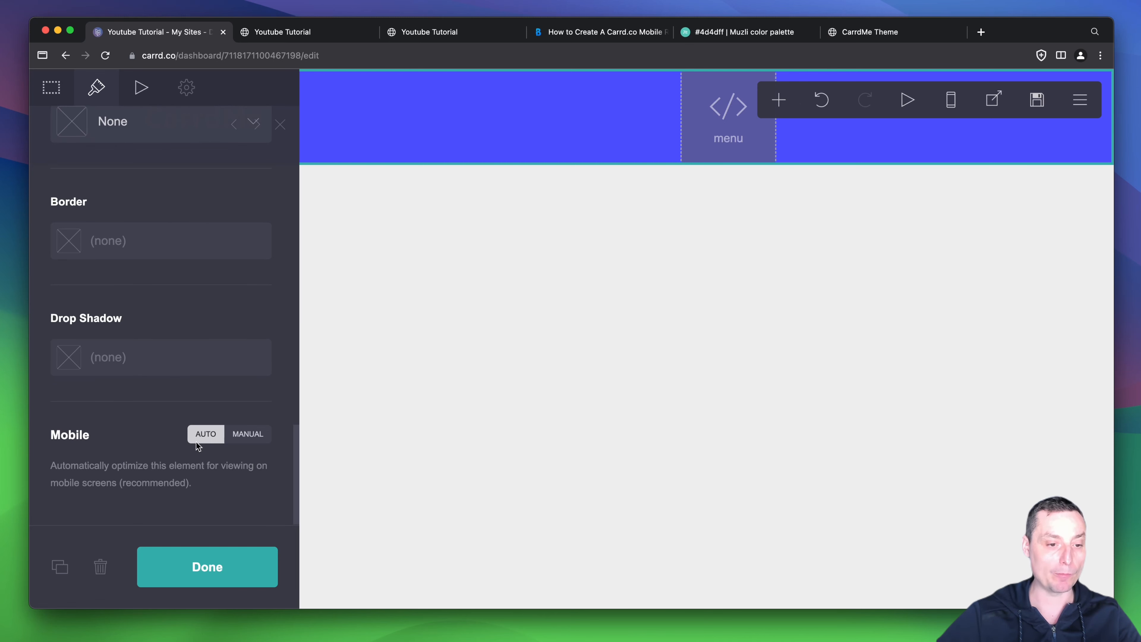
pyautogui.click(252, 434)
pyautogui.scroll(-5, 216, 343)
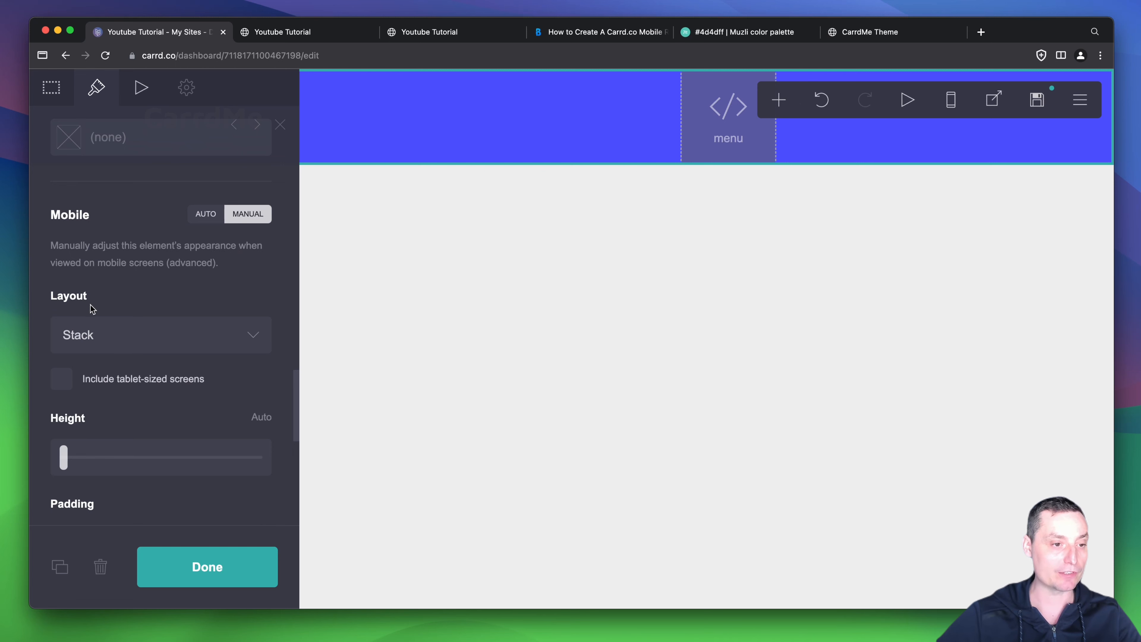
pyautogui.click(128, 339)
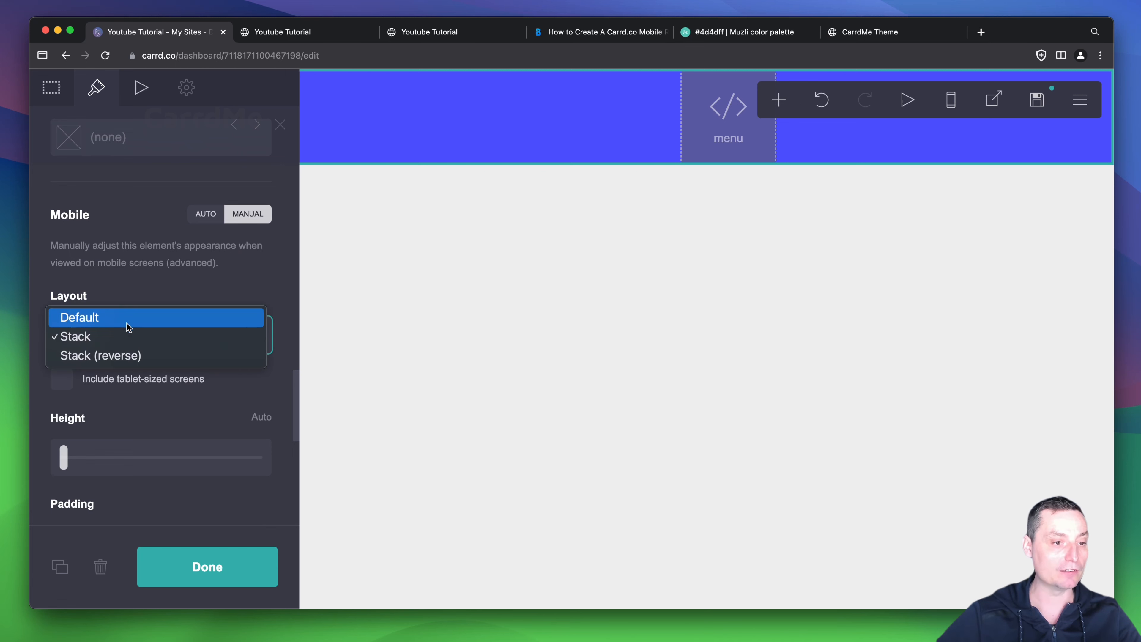
pyautogui.click(127, 324)
pyautogui.click(215, 568)
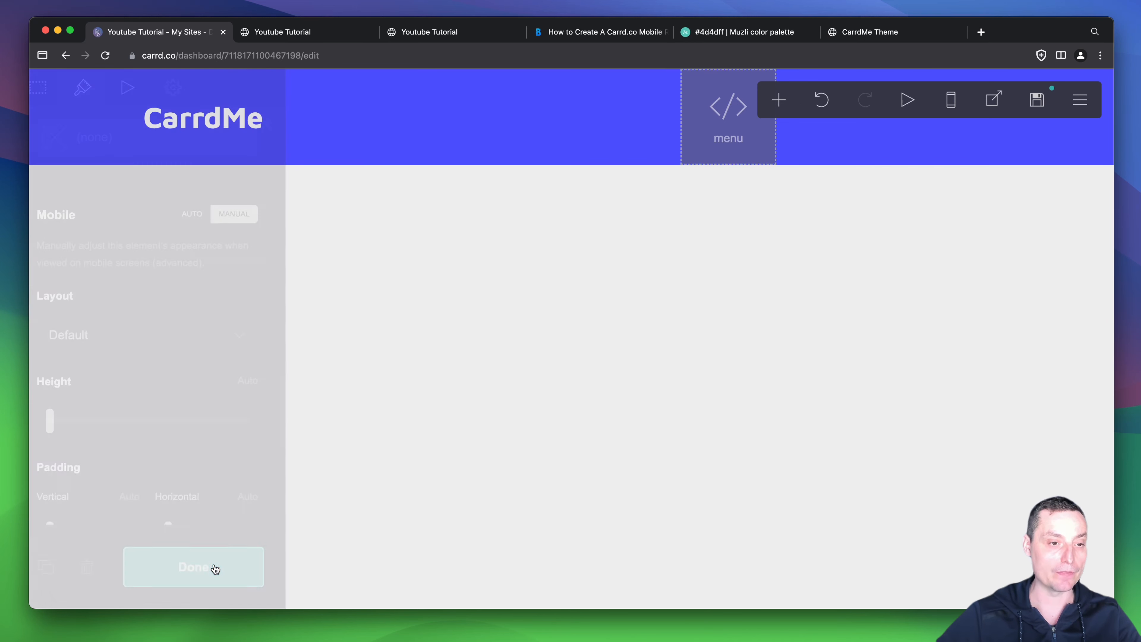
pyautogui.click(1038, 100)
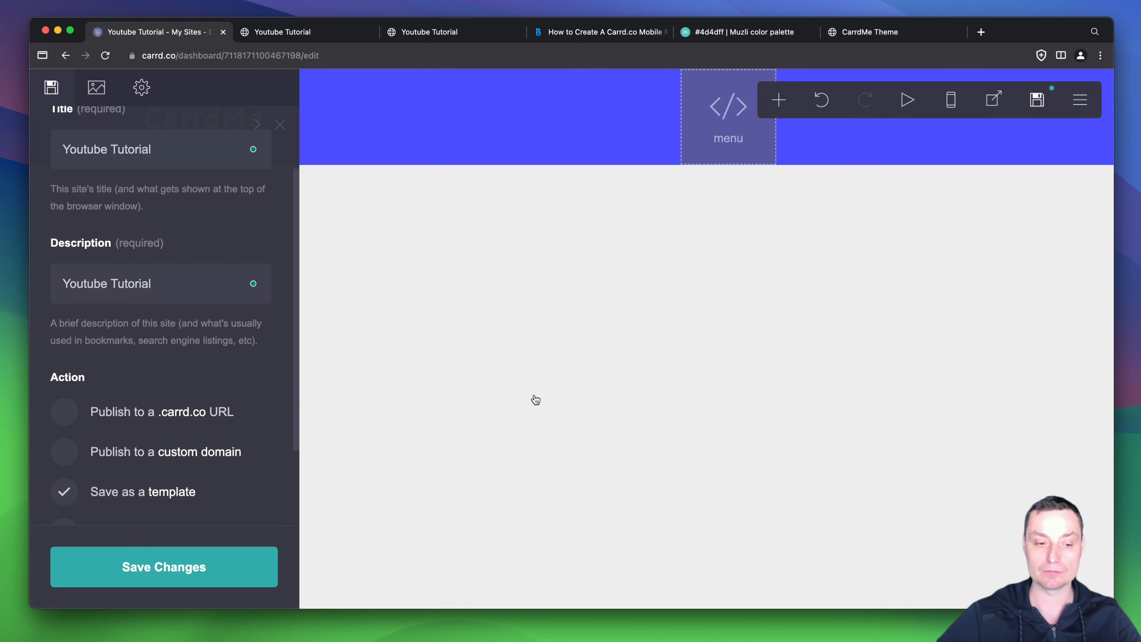
pyautogui.click(197, 568)
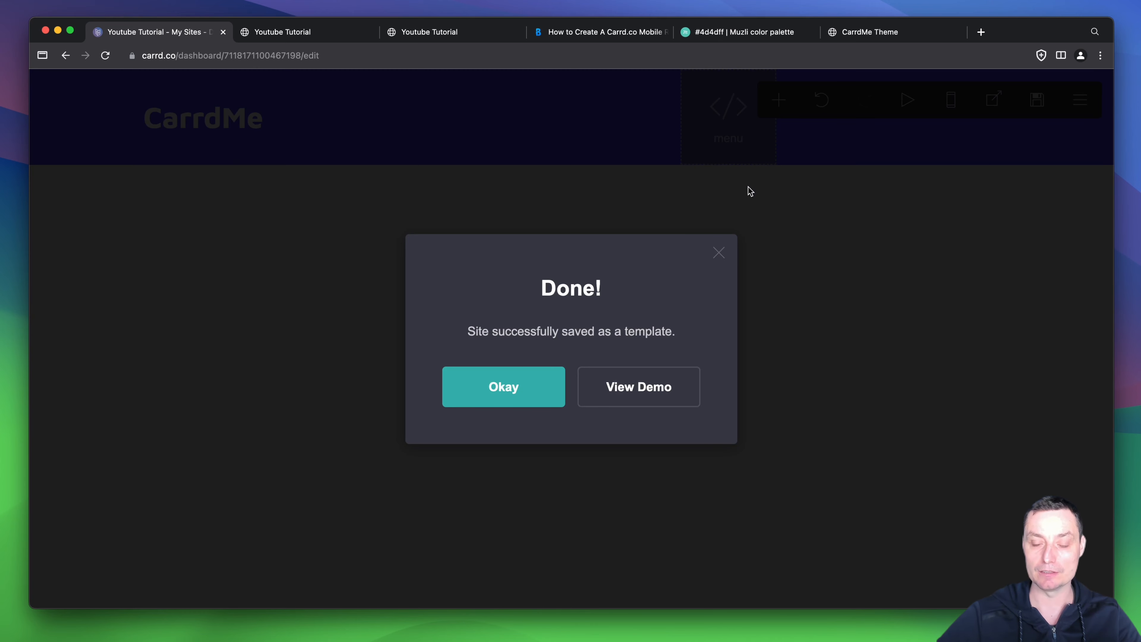
# Step: Open the template's demo page, check the header and open and close its hamburger menu at mobile width, then restore the desktop window width
pyautogui.click(659, 396)
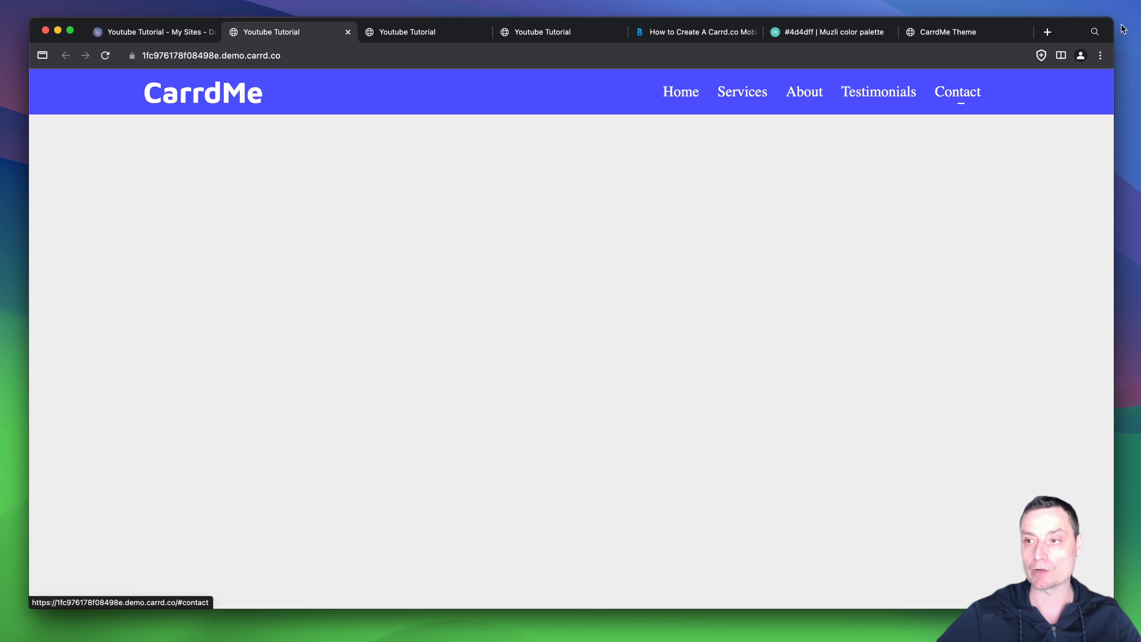
pyautogui.moveTo(1108, 26); pyautogui.dragTo(330, 2)
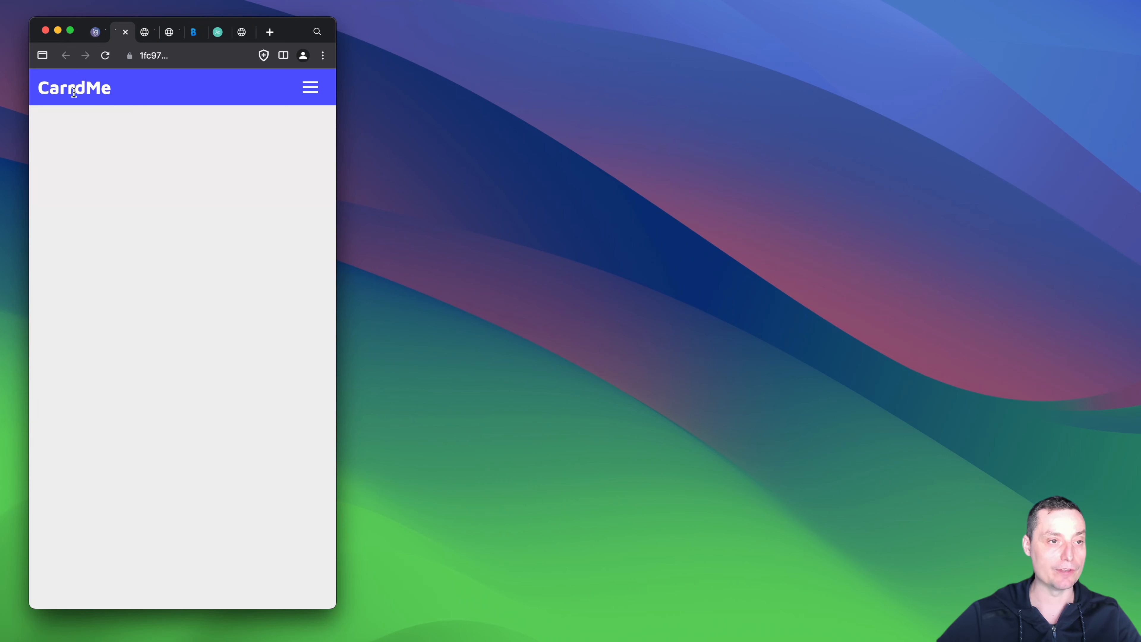
pyautogui.click(309, 88)
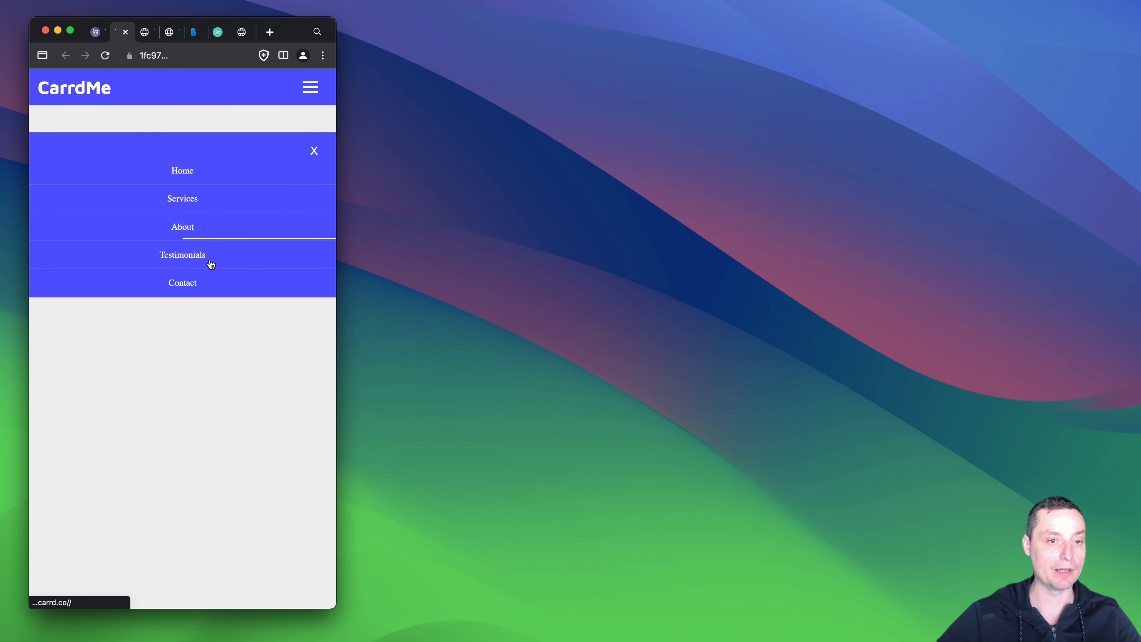
pyautogui.click(315, 150)
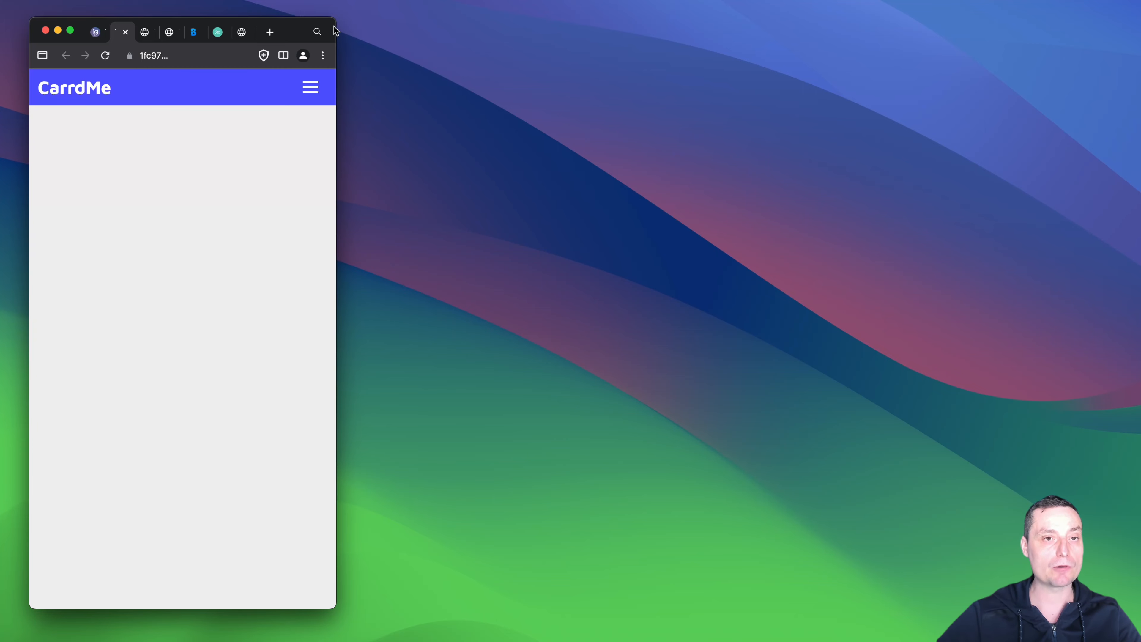
pyautogui.moveTo(337, 28); pyautogui.dragTo(1133, 53)
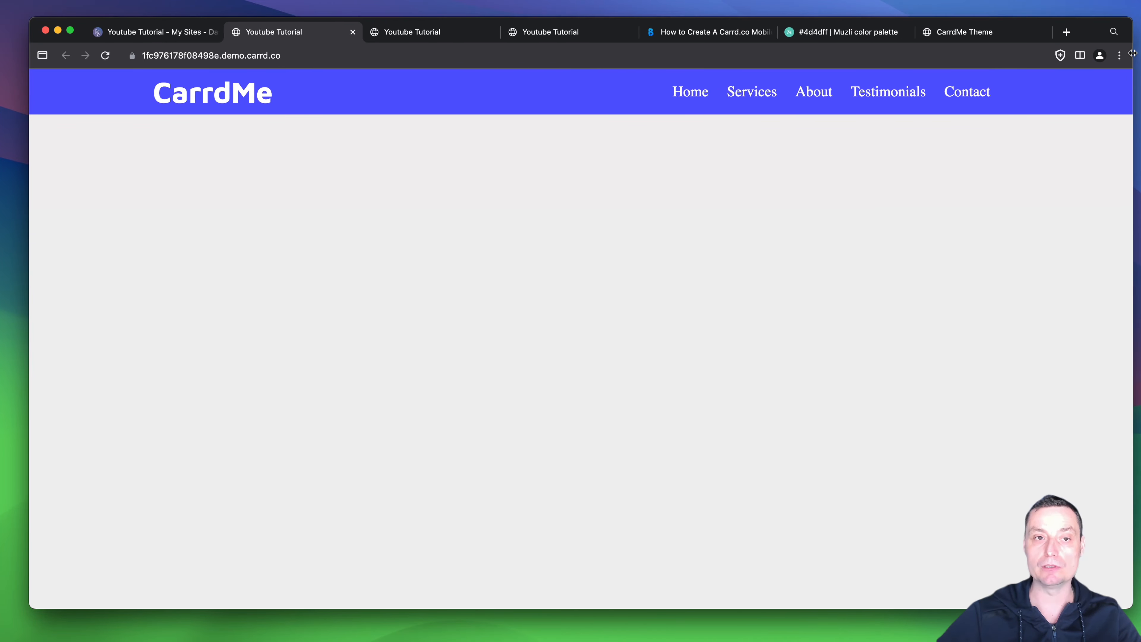
# Step: Close the open demo pages, return to the Carrd editor and dismiss the template-saved message
pyautogui.click(353, 31)
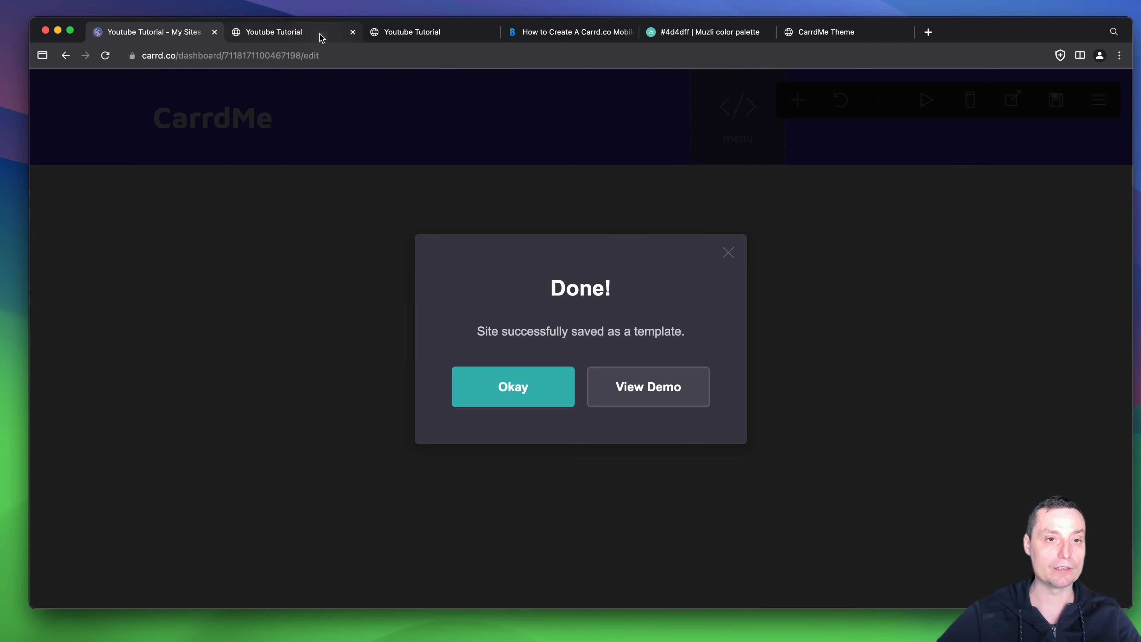
pyautogui.click(352, 31)
pyautogui.click(353, 31)
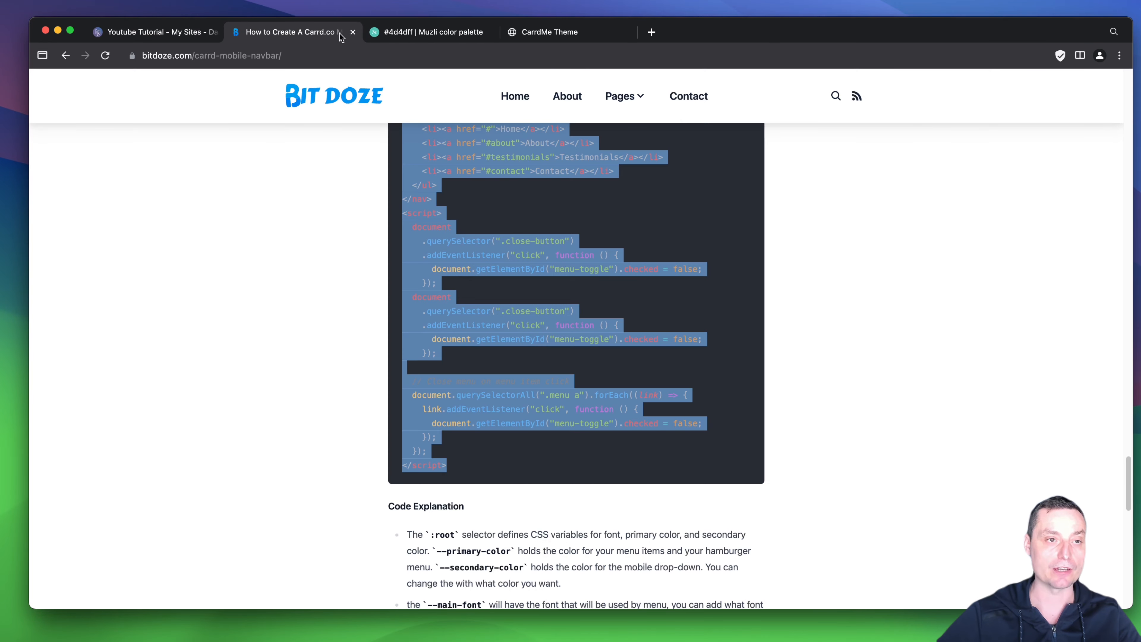
pyautogui.click(180, 32)
pyautogui.click(528, 389)
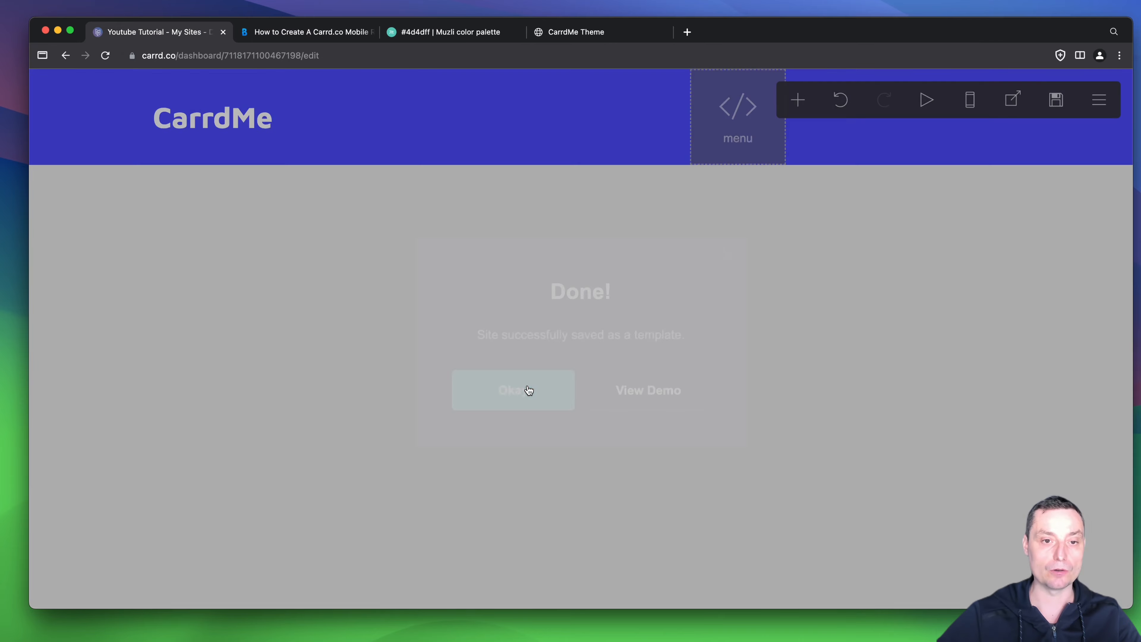
# Step: Add a new container below the header and create a style named hero-c for it
pyautogui.click(317, 188)
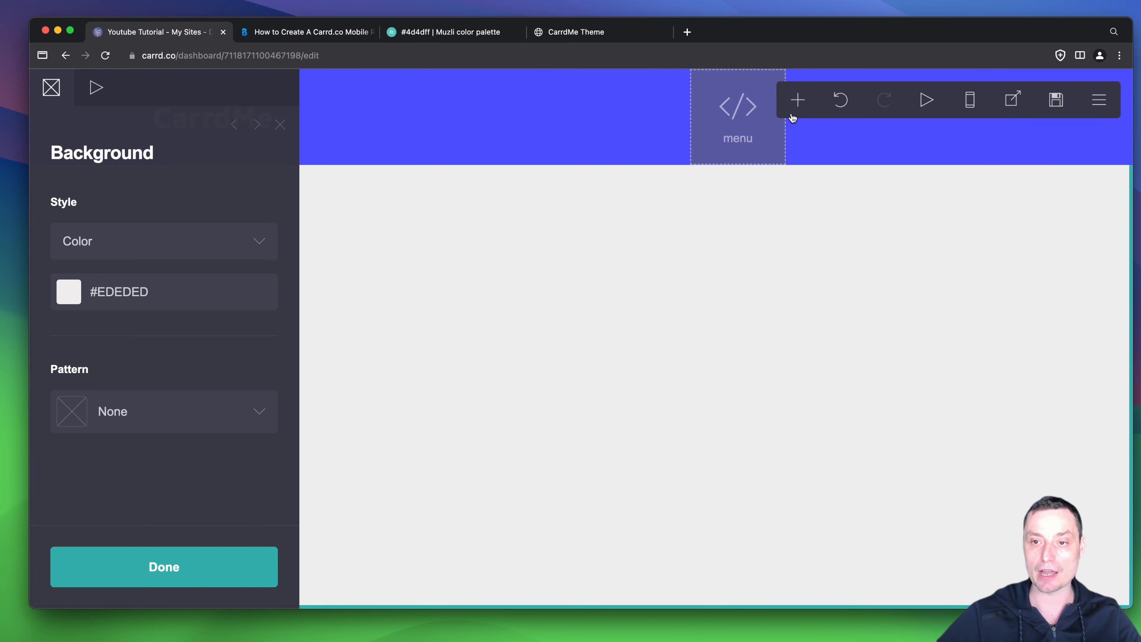
pyautogui.click(798, 101)
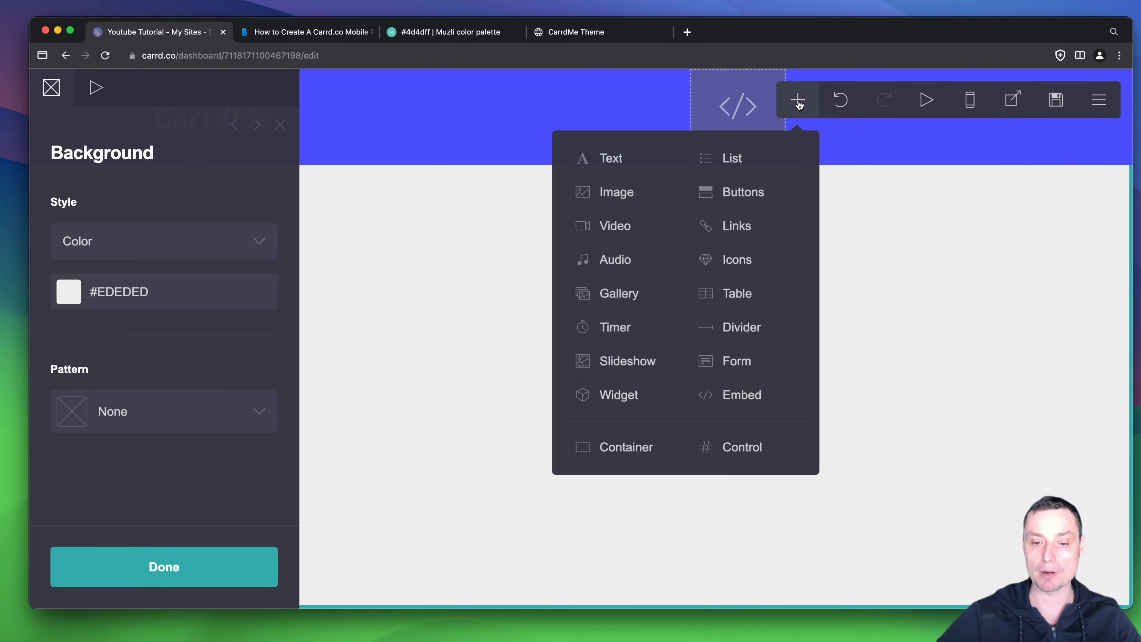
pyautogui.click(629, 448)
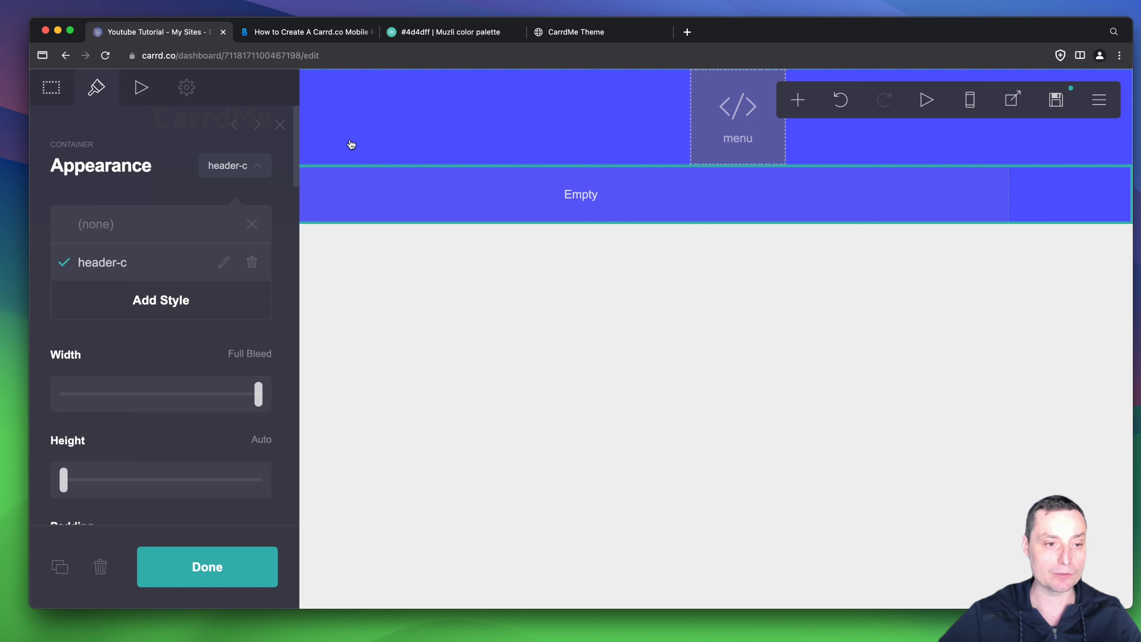
pyautogui.click(162, 302)
pyautogui.click(224, 301)
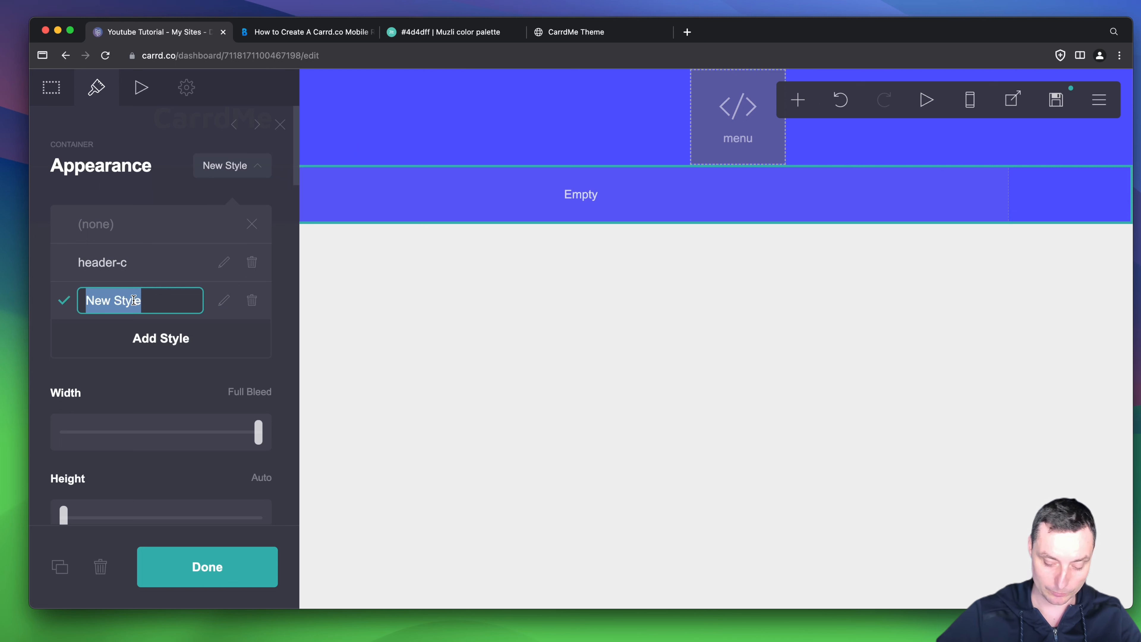
pyautogui.write('hero')
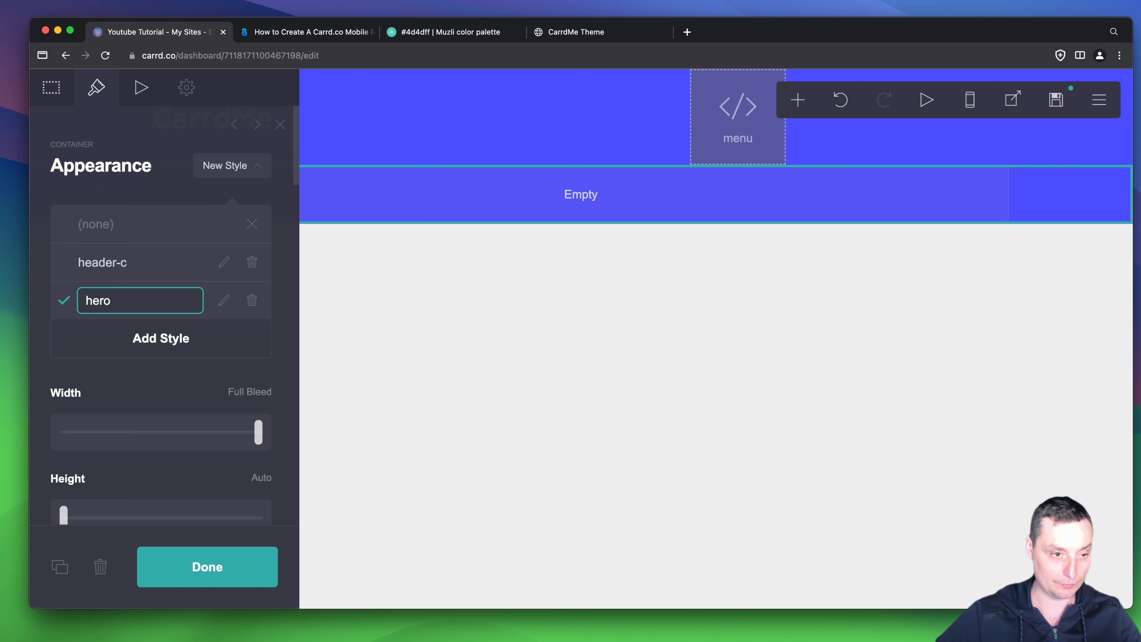
pyautogui.write('-c')
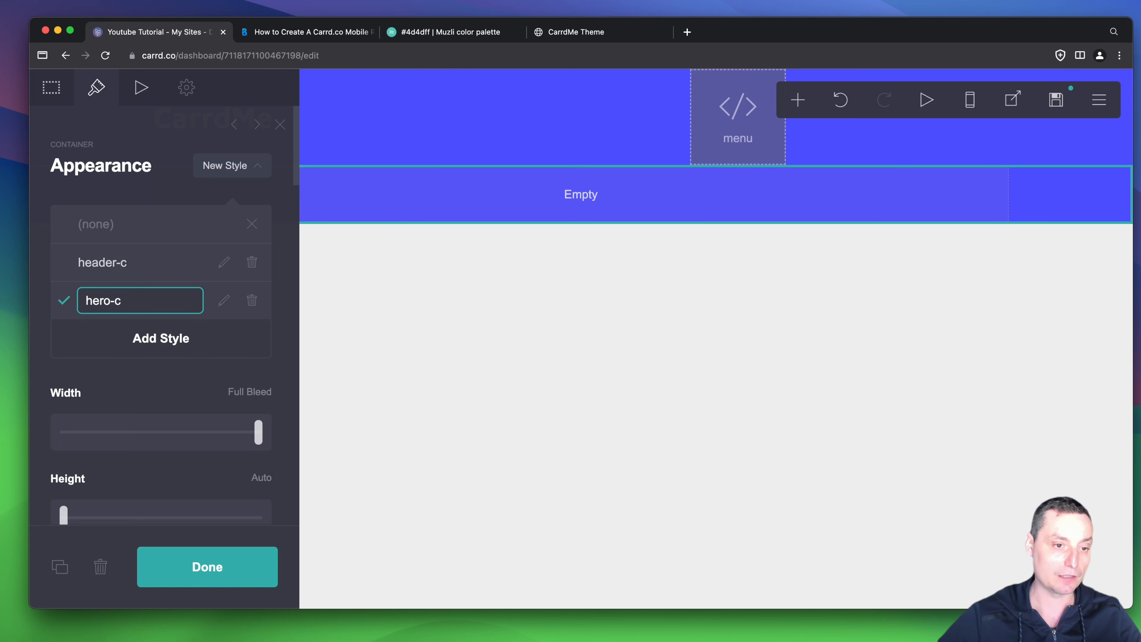
pyautogui.press('Return')
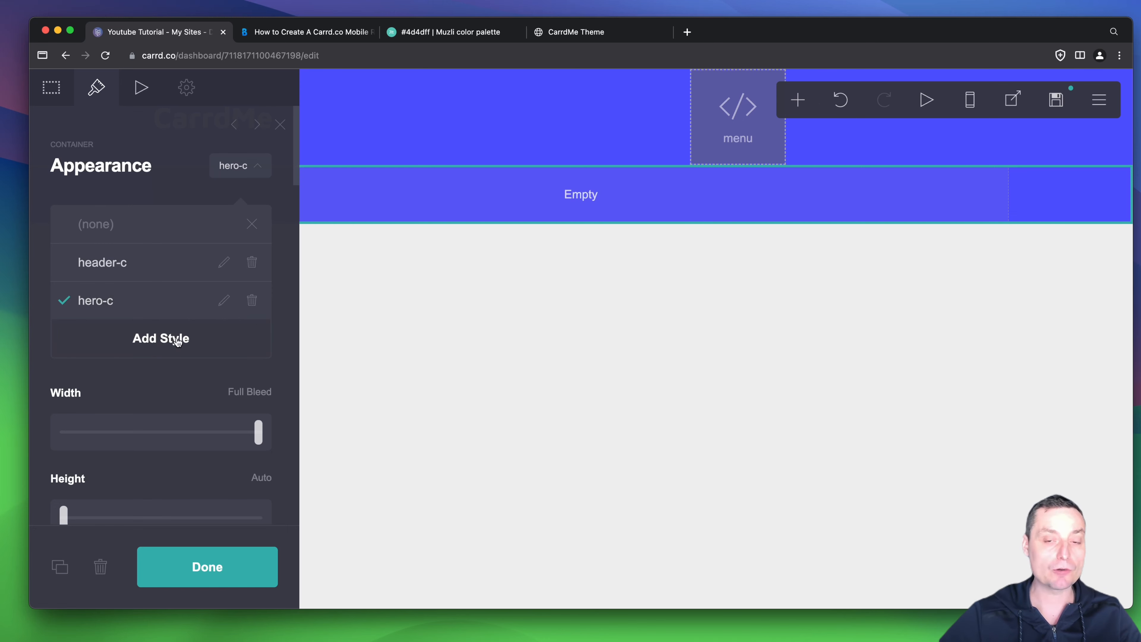
# Step: Copy the light blue #D3DEFF from the Muzli palette and set it as the hero-c container's background color
pyautogui.scroll(-10, 189, 281)
pyautogui.scroll(-5, 188, 276)
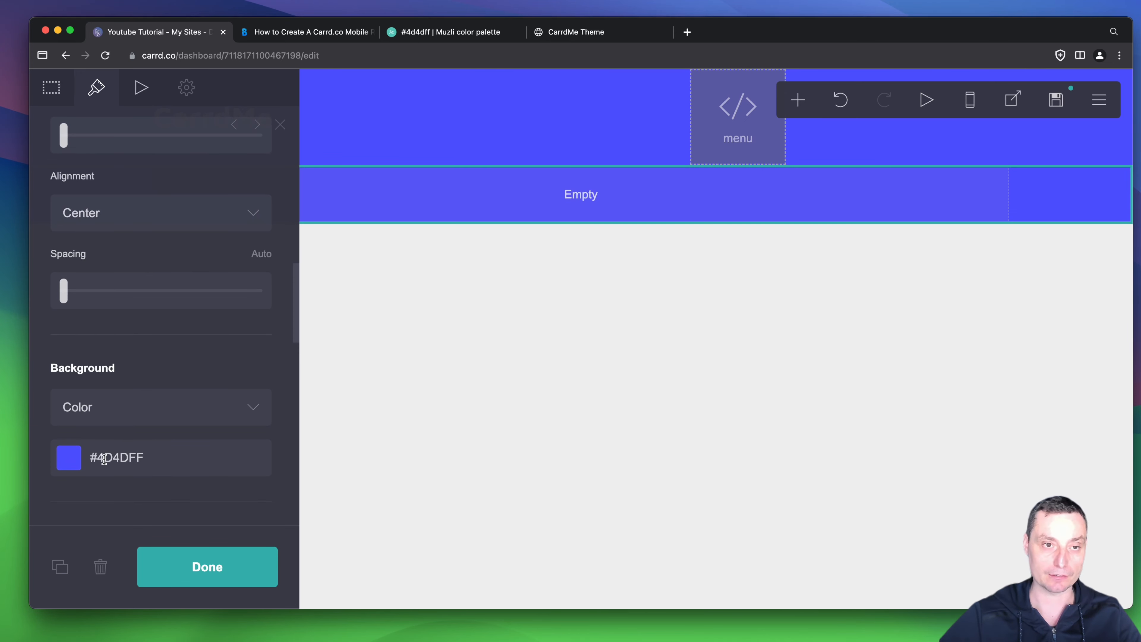
pyautogui.click(451, 35)
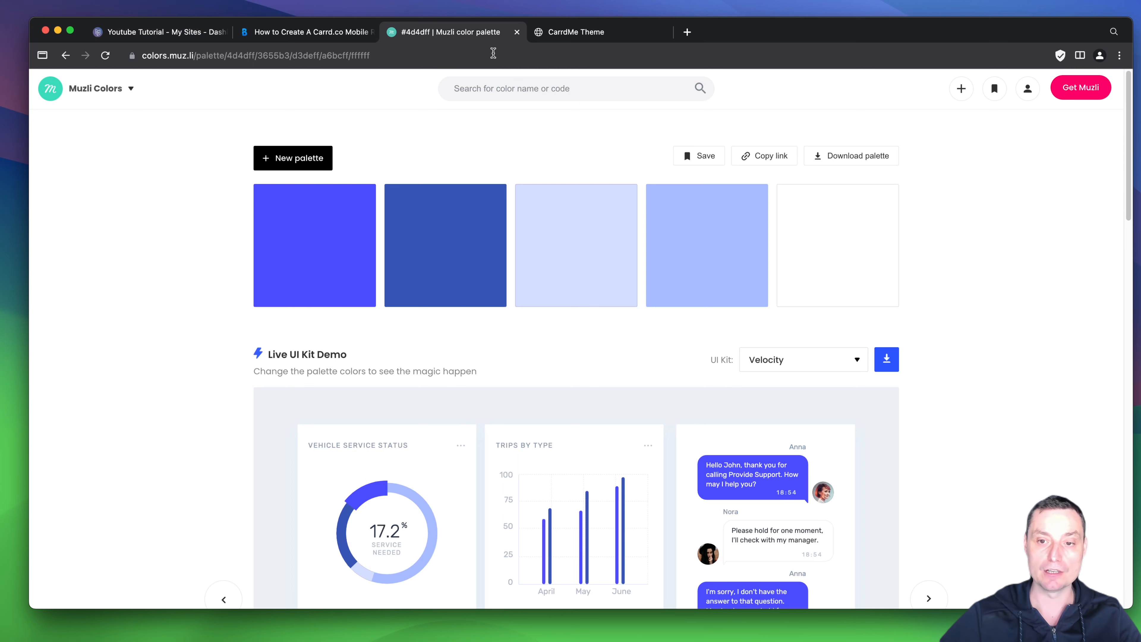
pyautogui.moveTo(587, 217)
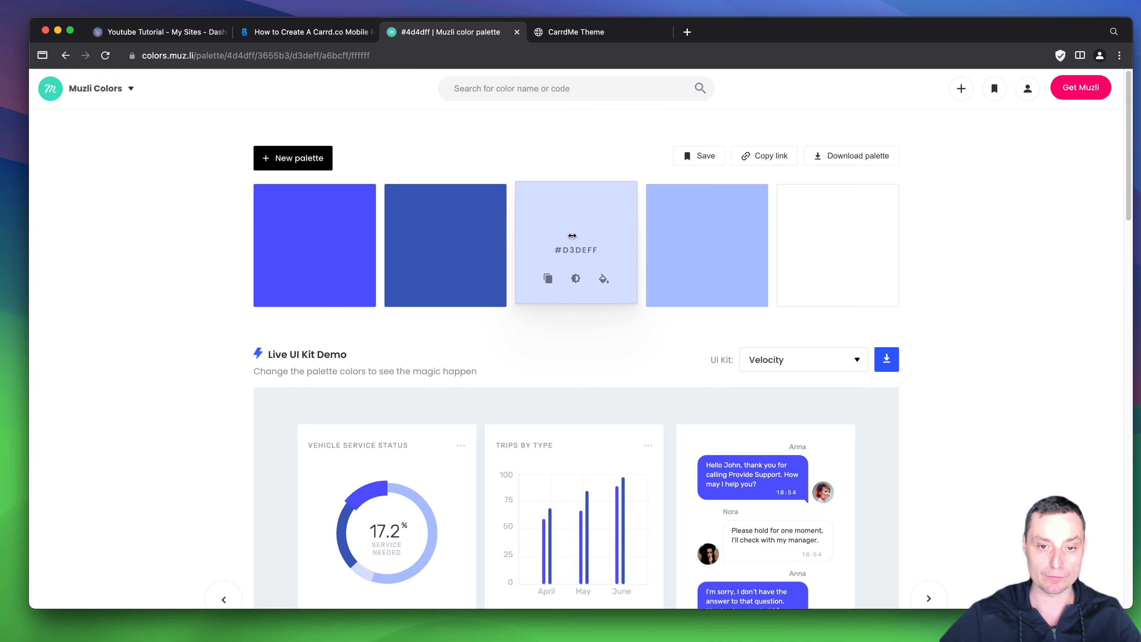
pyautogui.click(548, 278)
pyautogui.click(171, 31)
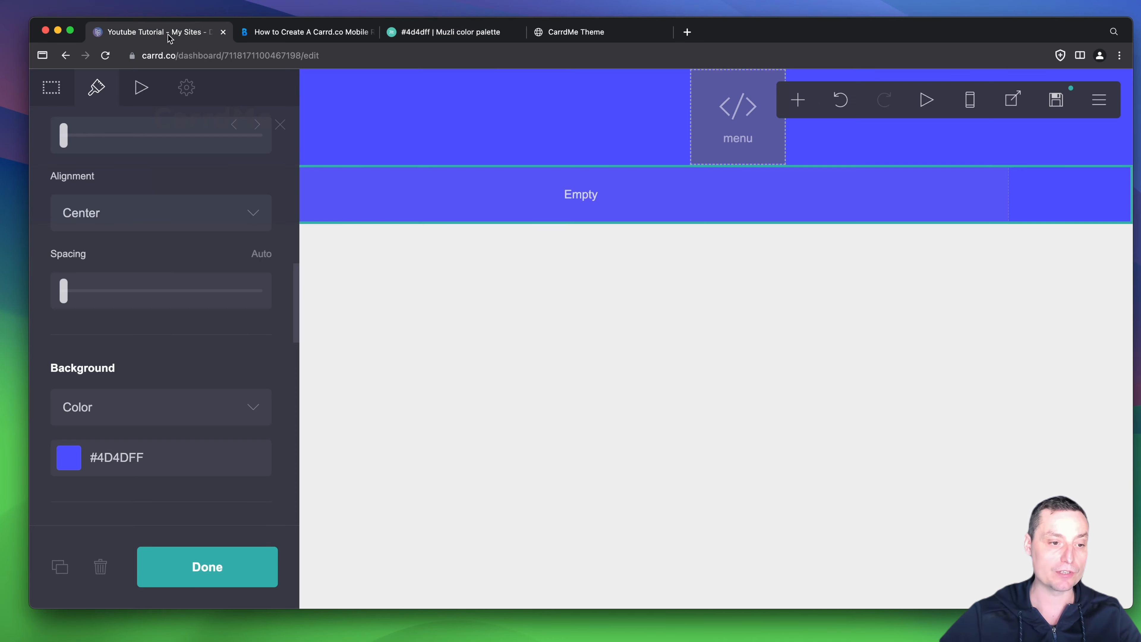
pyautogui.click(125, 455)
pyautogui.press('super+v')
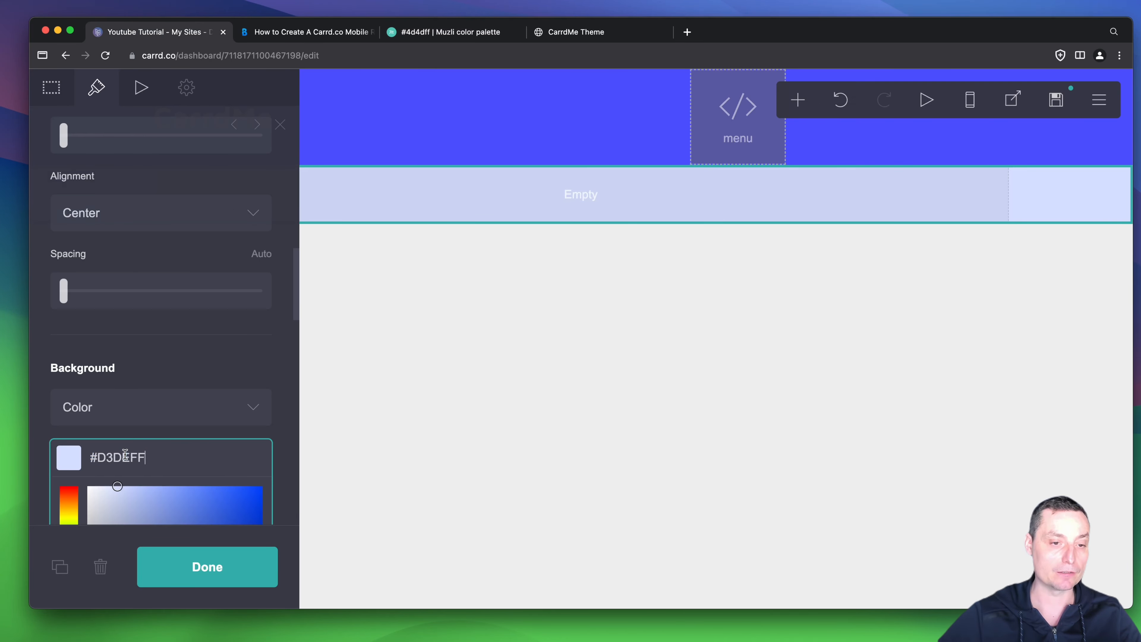
pyautogui.click(1055, 238)
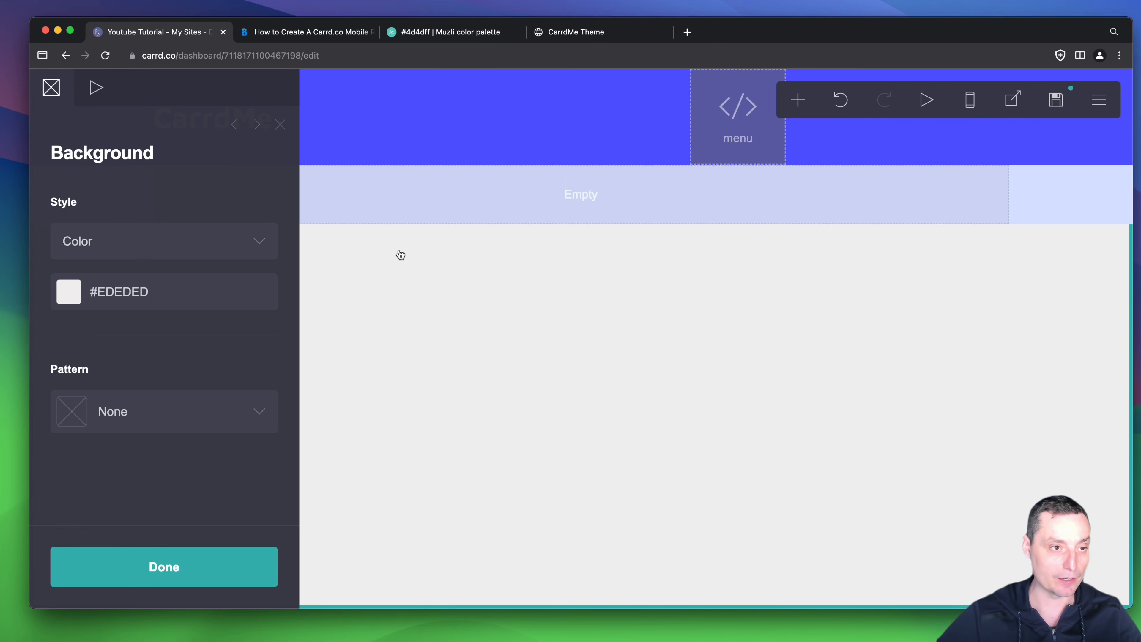
# Step: Change the hero container's type to Columns and set its left column's width to 60%
pyautogui.click(1028, 198)
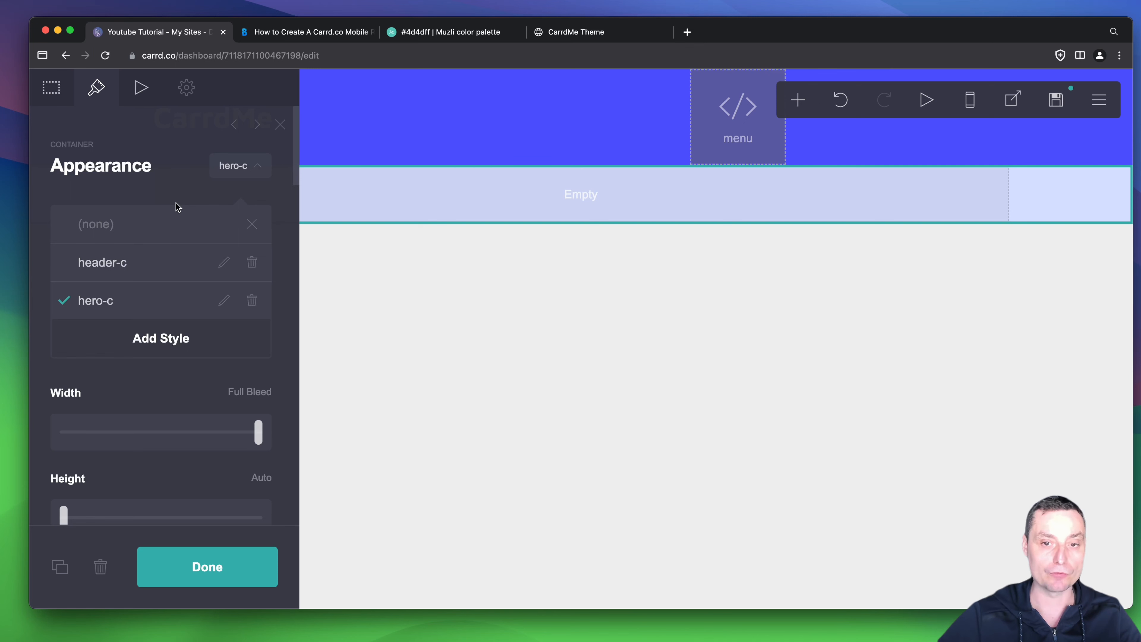
pyautogui.click(59, 89)
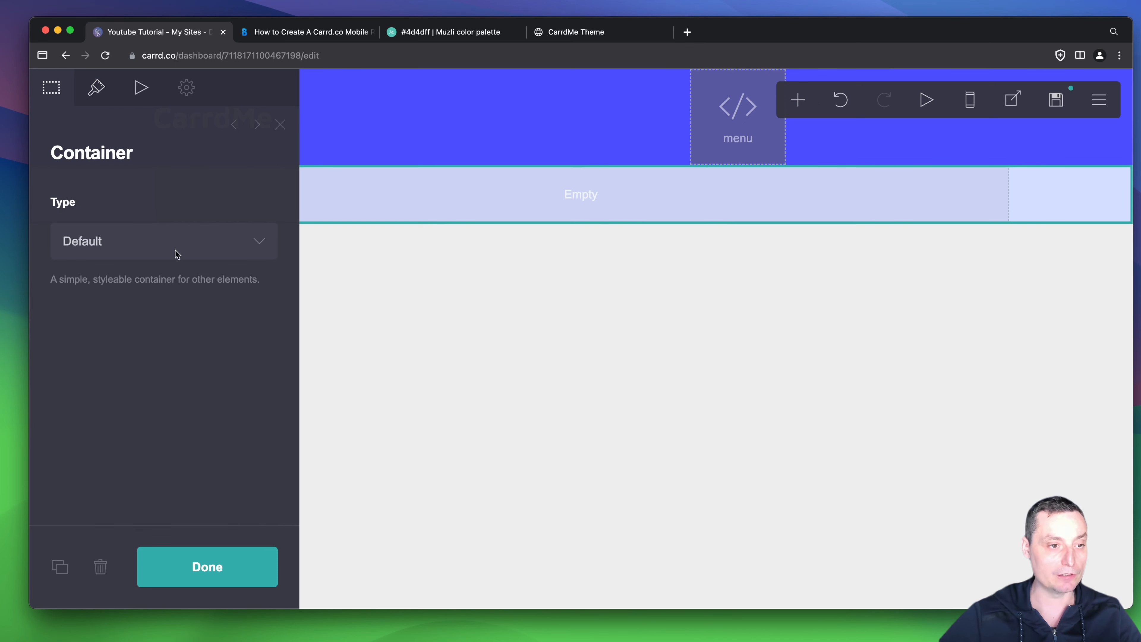
pyautogui.click(209, 249)
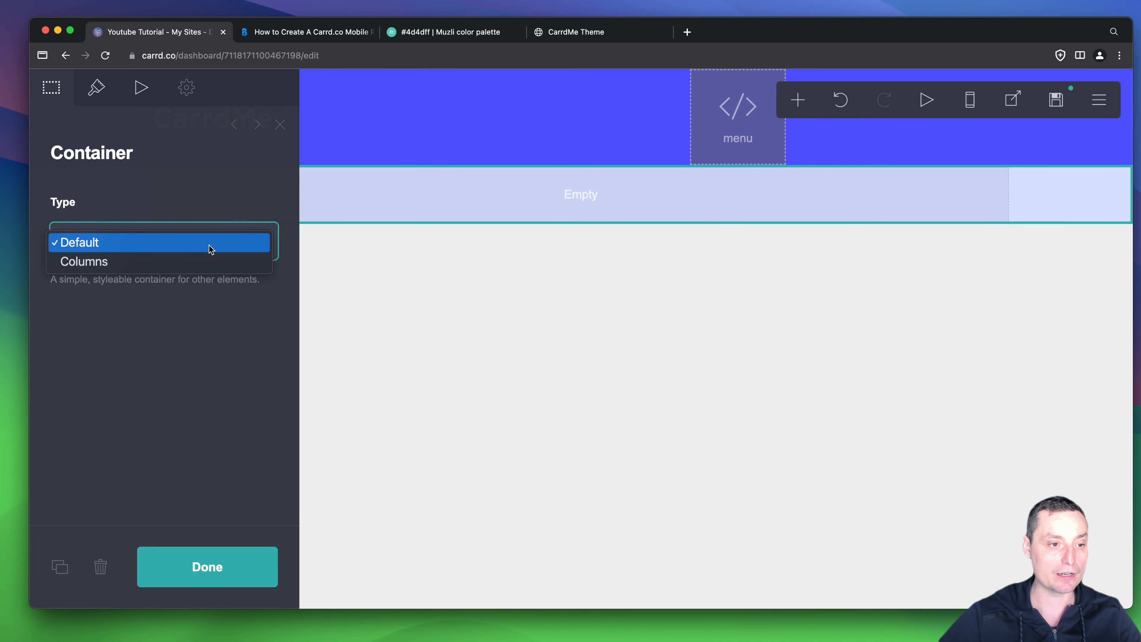
pyautogui.click(186, 260)
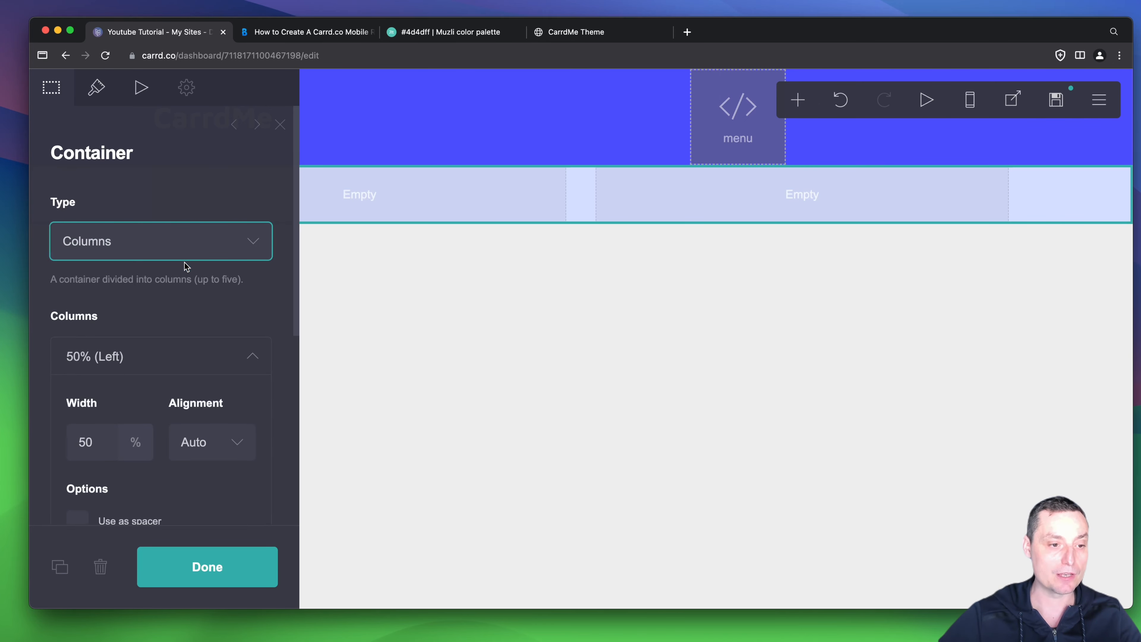
pyautogui.scroll(-2, 186, 252)
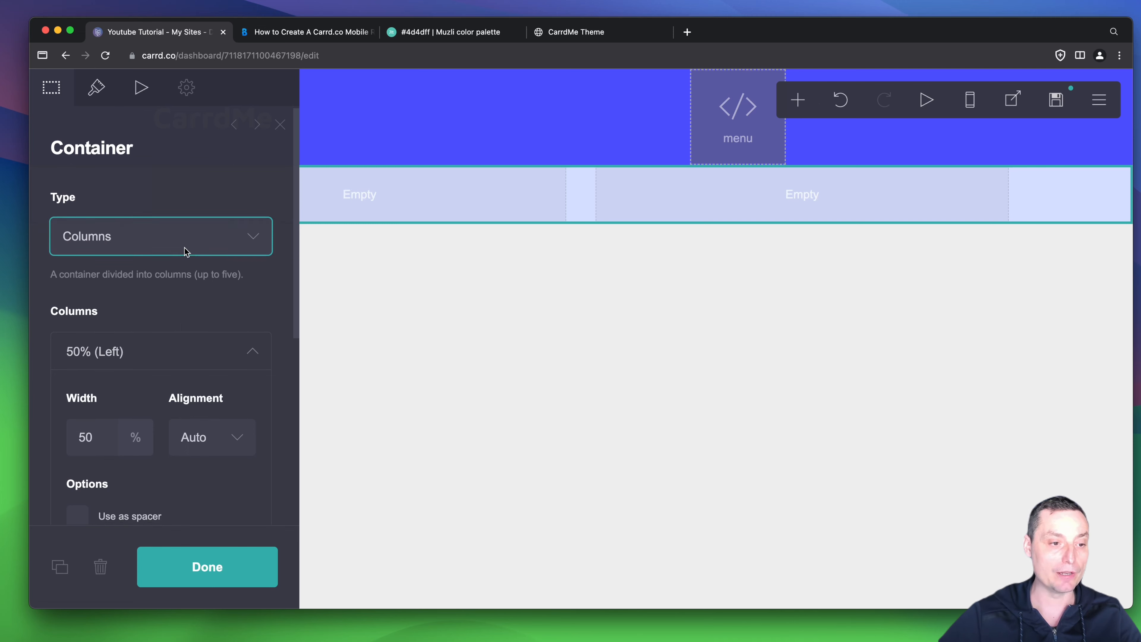
pyautogui.scroll(-3, 186, 252)
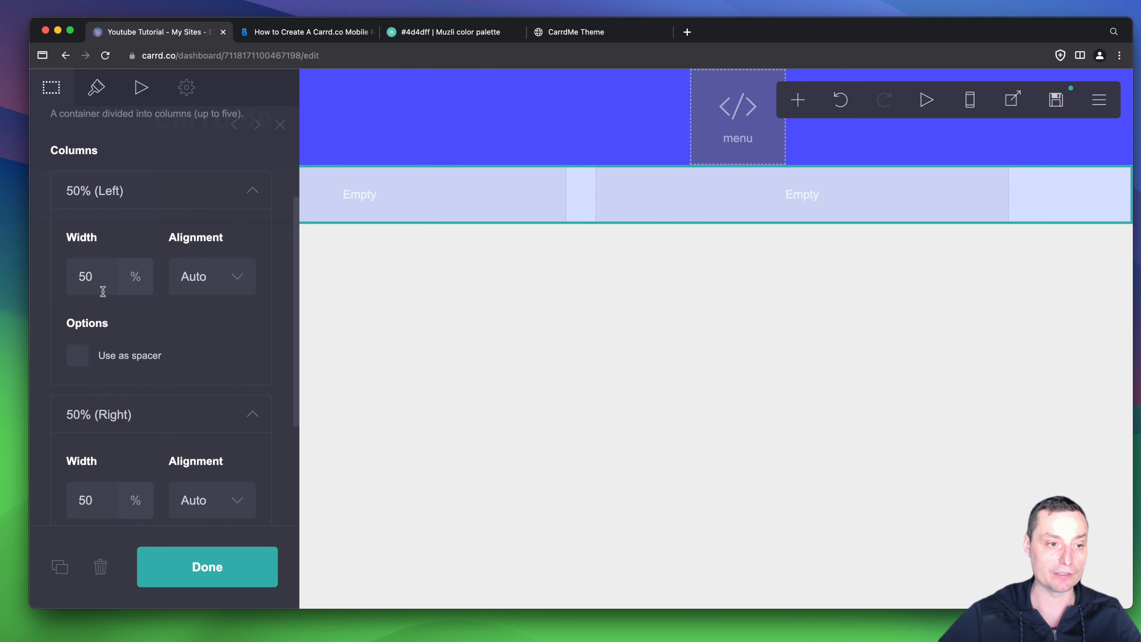
pyautogui.doubleClick(93, 277)
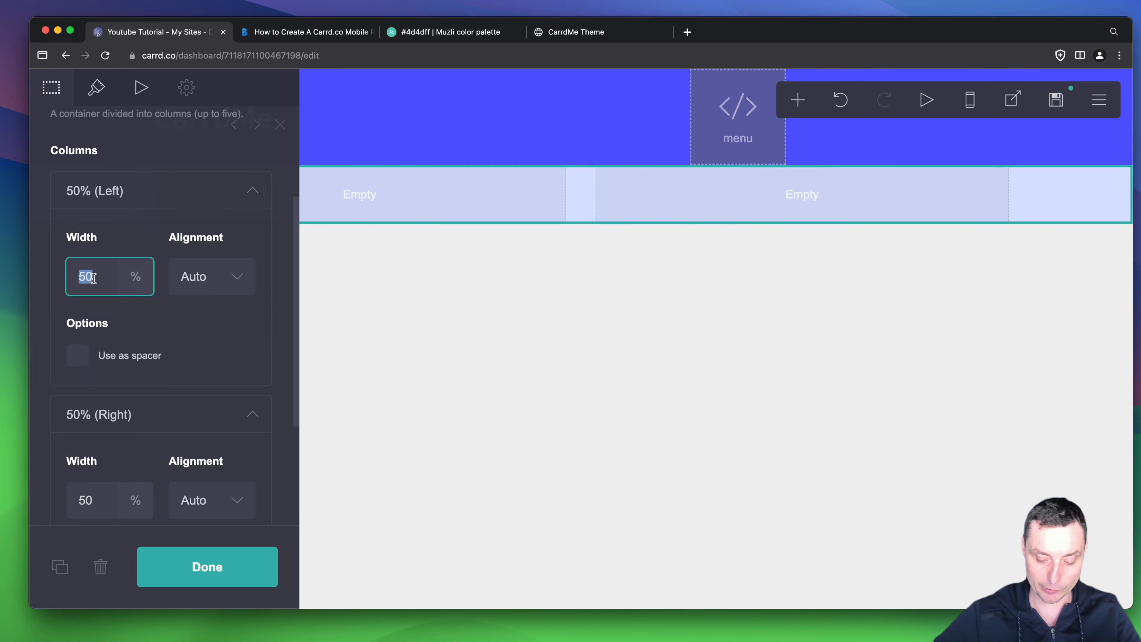
pyautogui.write('60')
pyautogui.click(211, 325)
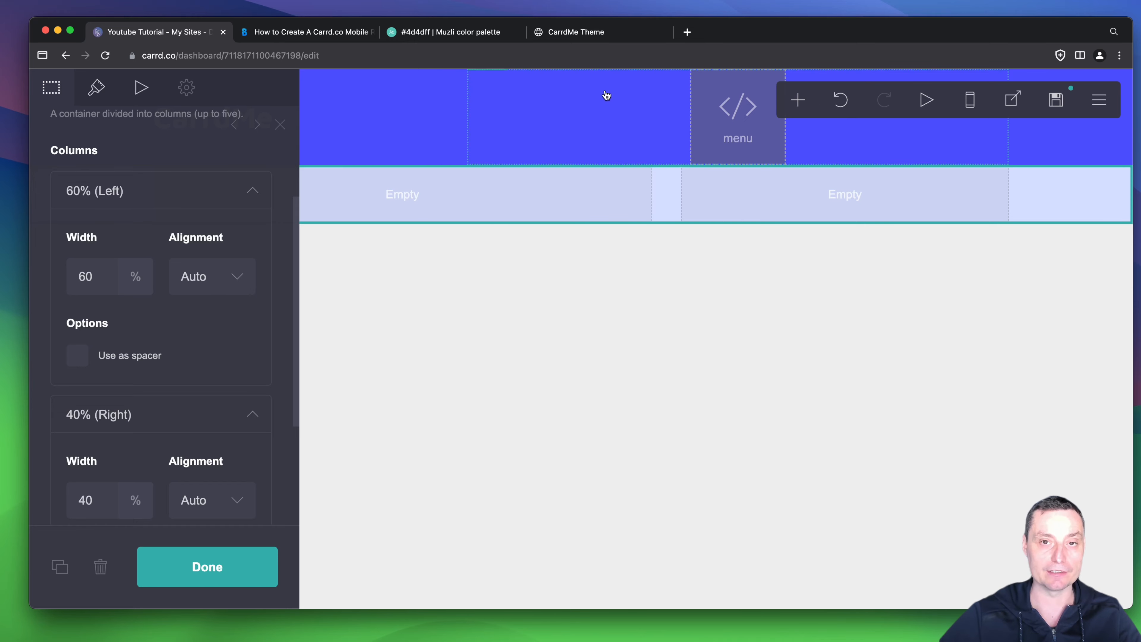
# Step: Switch to the CarrdMe Theme demo, close the developer tools and examine the hero section's layout
pyautogui.click(599, 34)
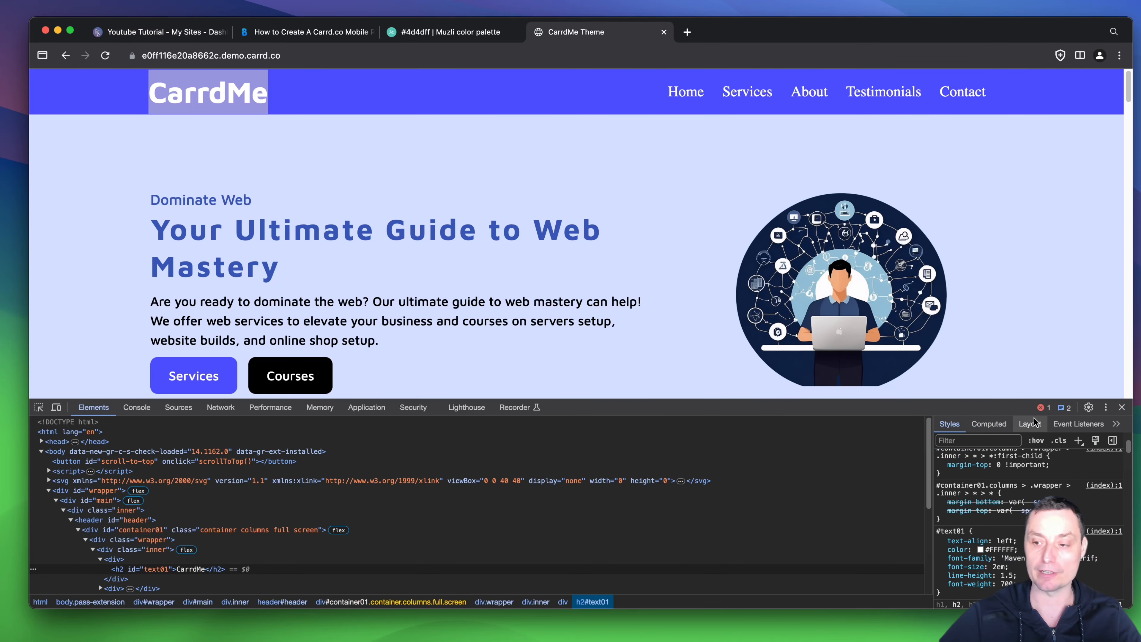
pyautogui.click(1123, 408)
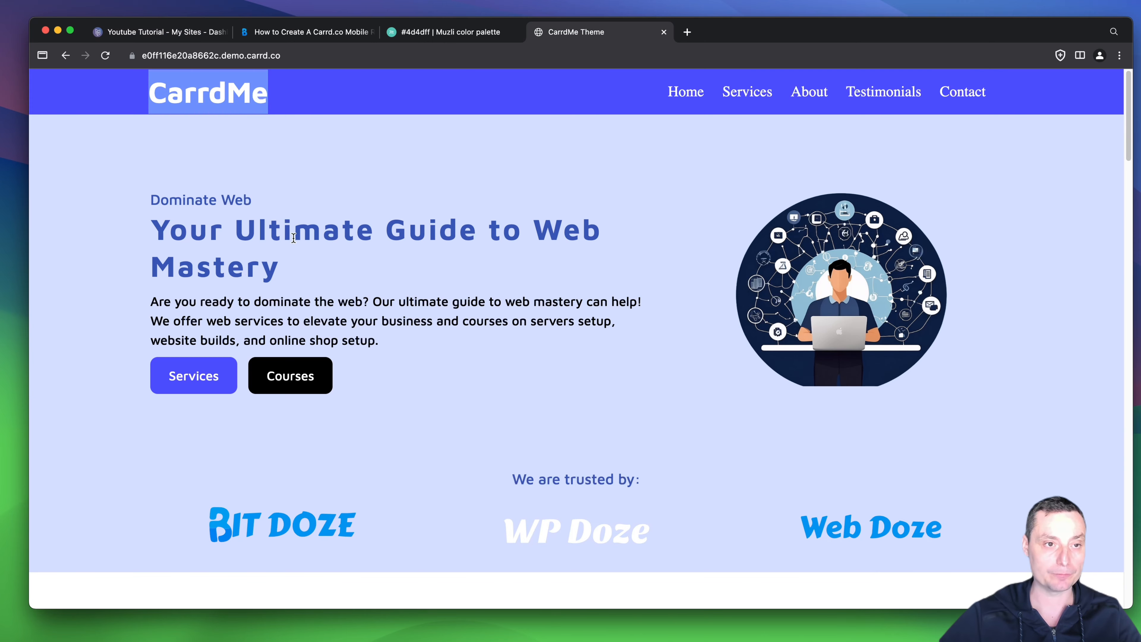
pyautogui.click(391, 182)
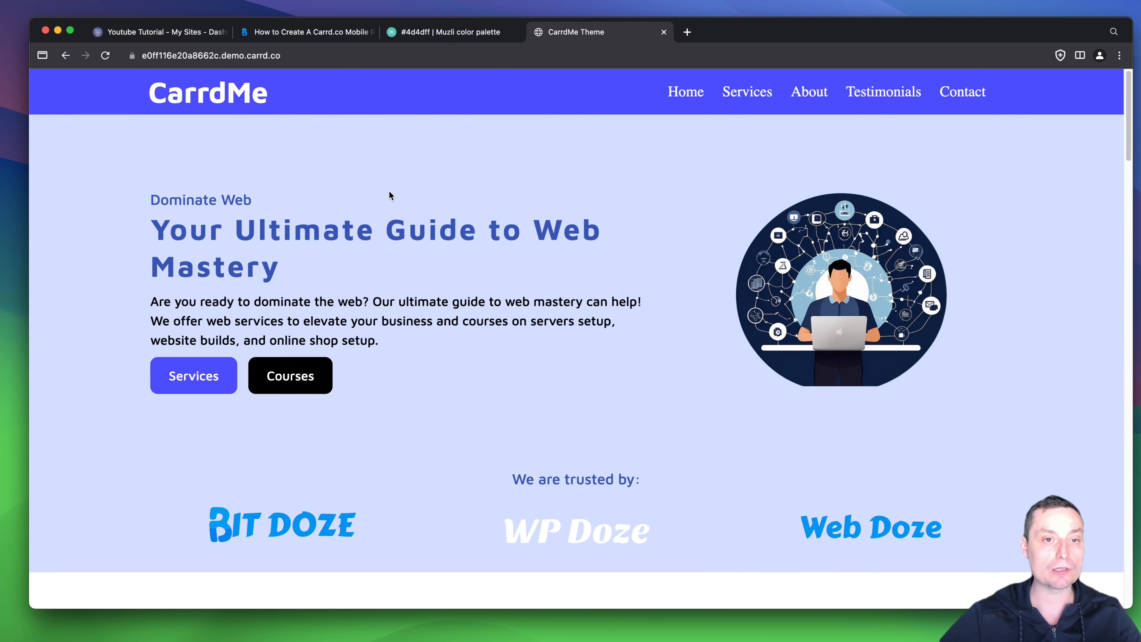
# Step: Return to the Carrd editor and set the hero-c container's height to 15
pyautogui.click(165, 35)
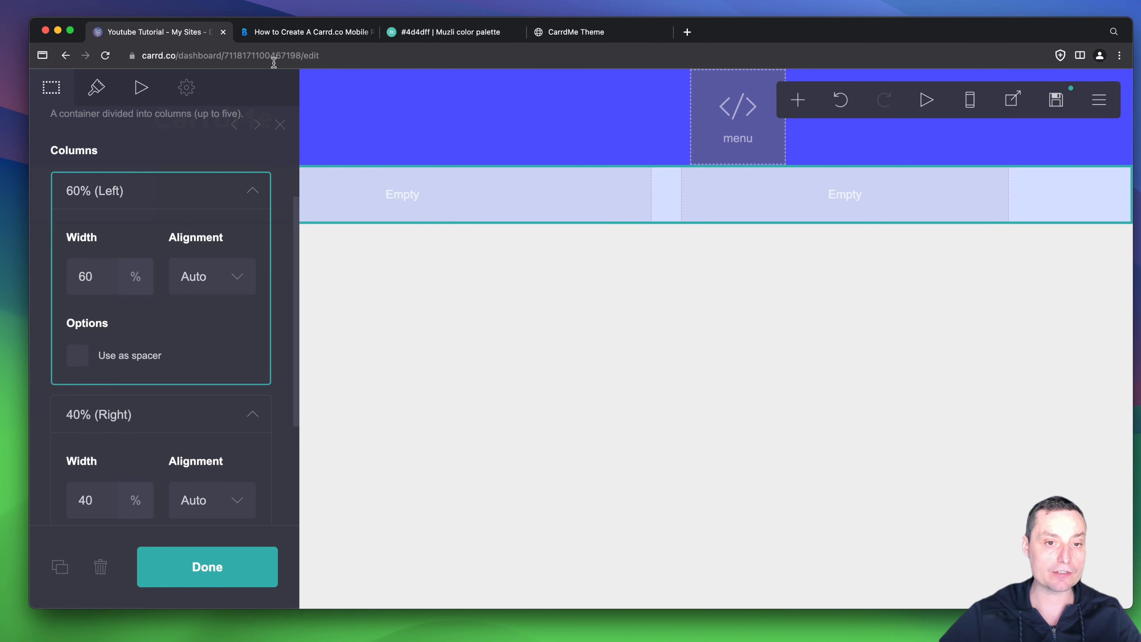
pyautogui.click(97, 89)
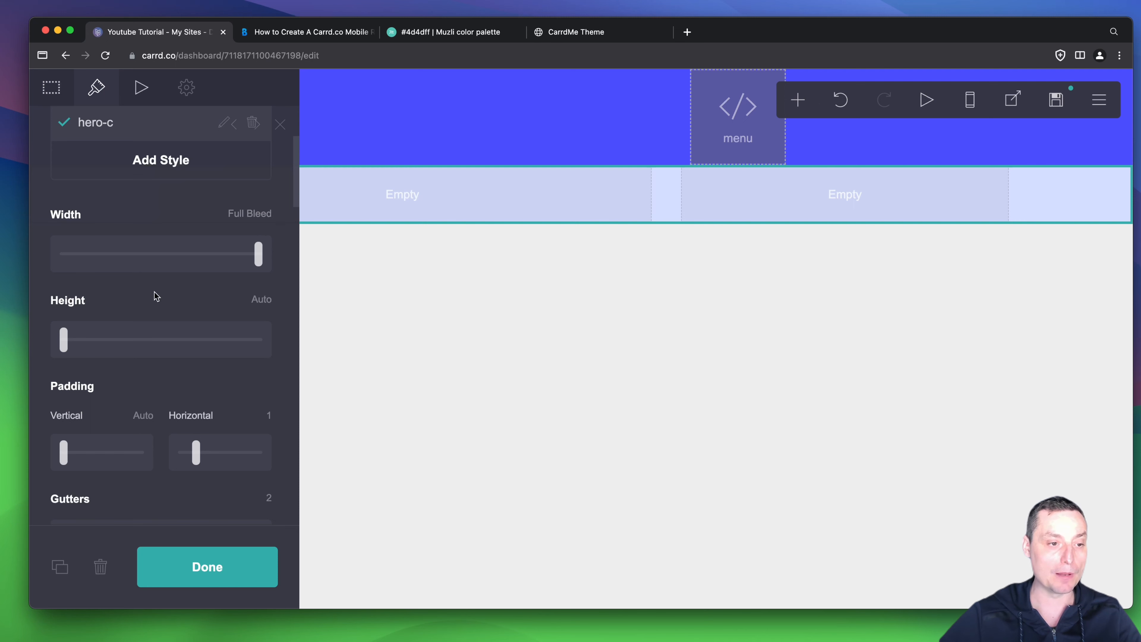
pyautogui.moveTo(65, 340); pyautogui.dragTo(71, 344)
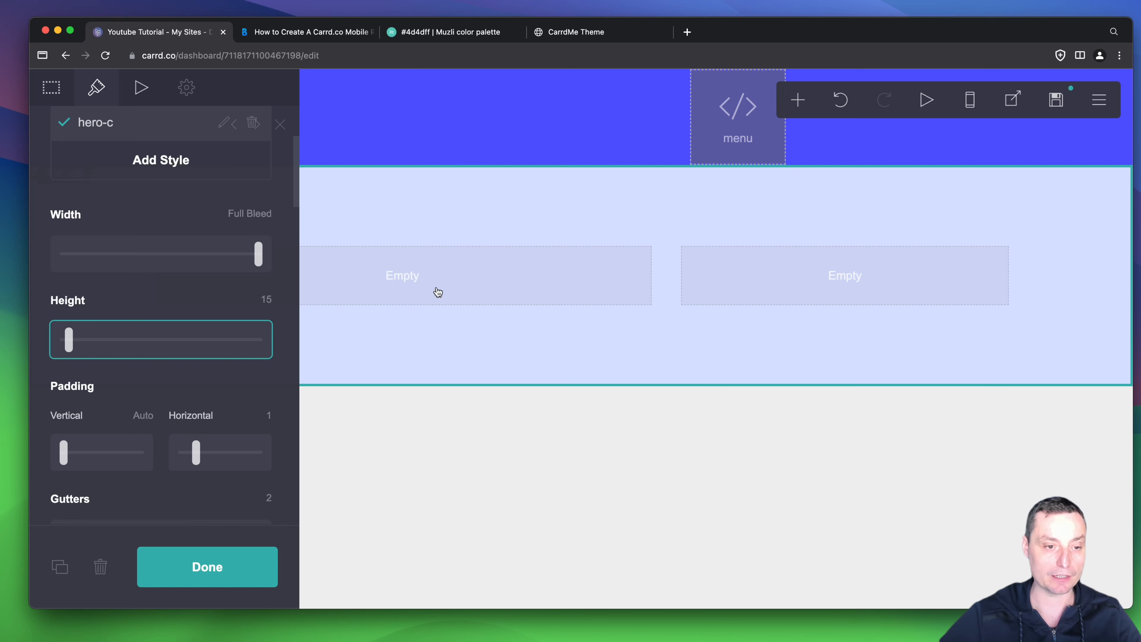
# Step: Set the position of the hero-c container's contents to Top
pyautogui.scroll(-1, 133, 371)
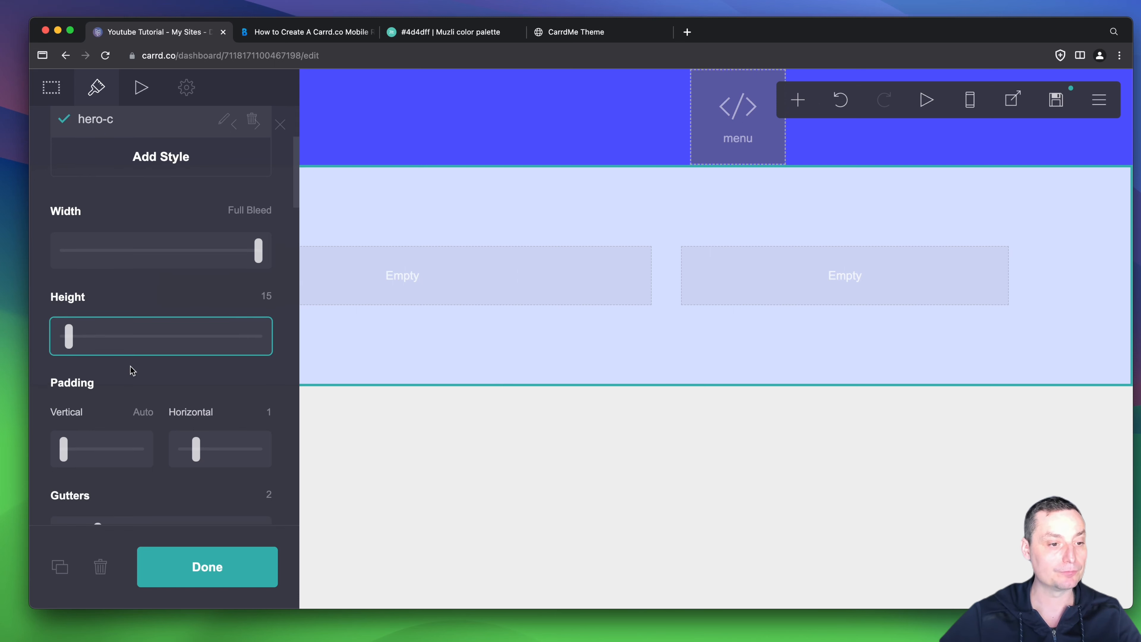
pyautogui.scroll(-1, 131, 371)
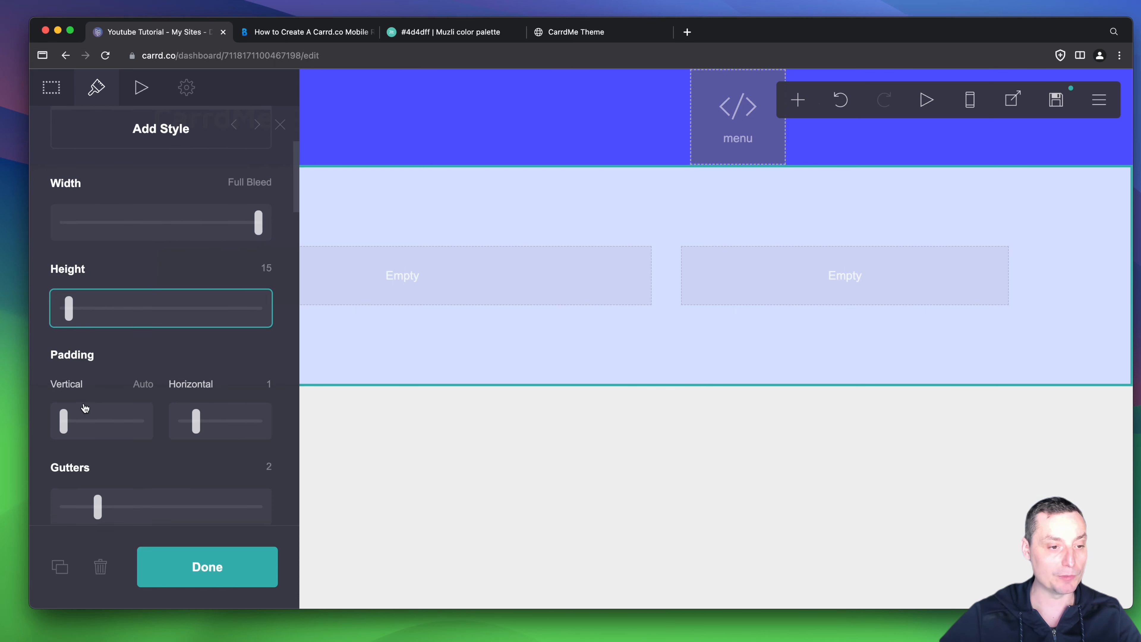
pyautogui.moveTo(66, 422)
pyautogui.mouseDown()
pyautogui.moveTo(81, 423)
pyautogui.moveTo(58, 420)
pyautogui.mouseUp()
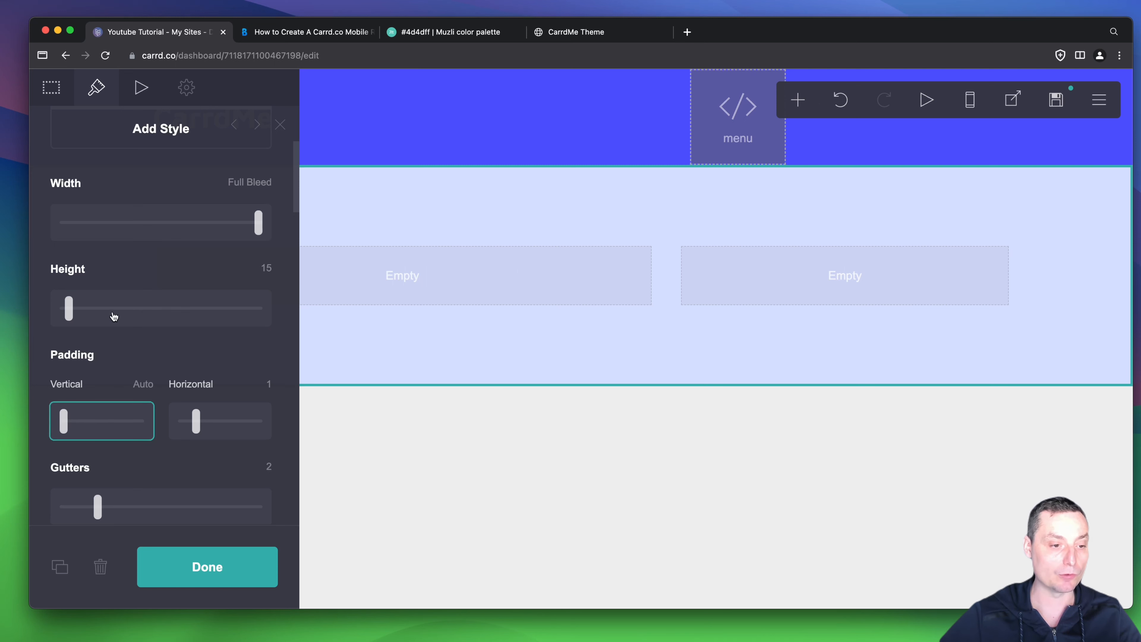
pyautogui.scroll(-5, 112, 317)
pyautogui.scroll(-1, 122, 315)
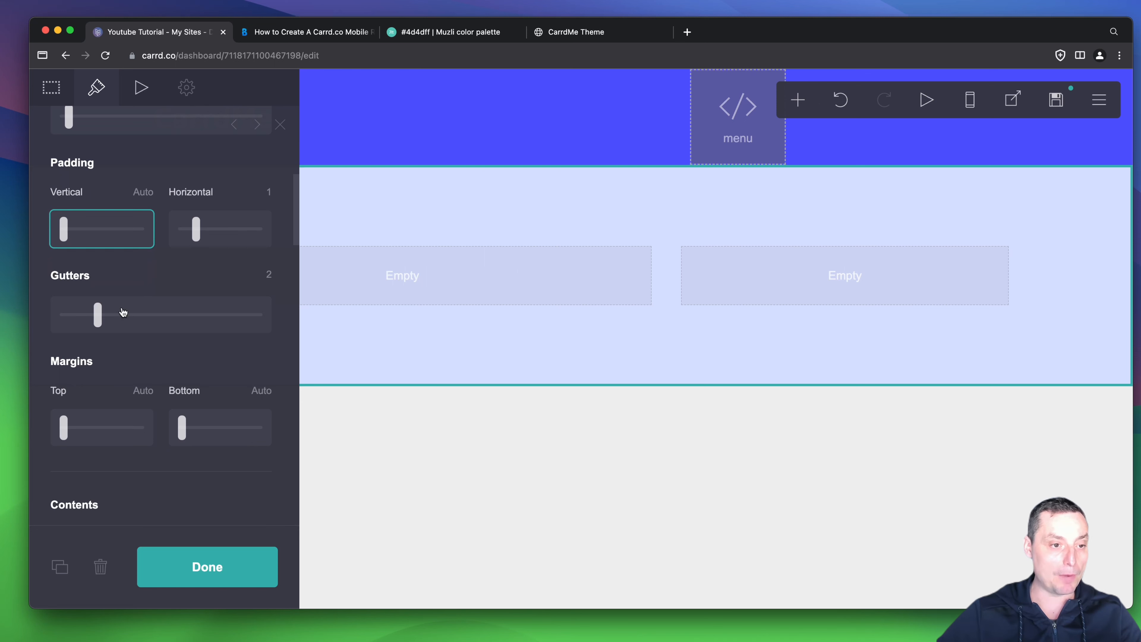
pyautogui.scroll(-2, 139, 346)
pyautogui.scroll(-3, 143, 330)
pyautogui.click(142, 418)
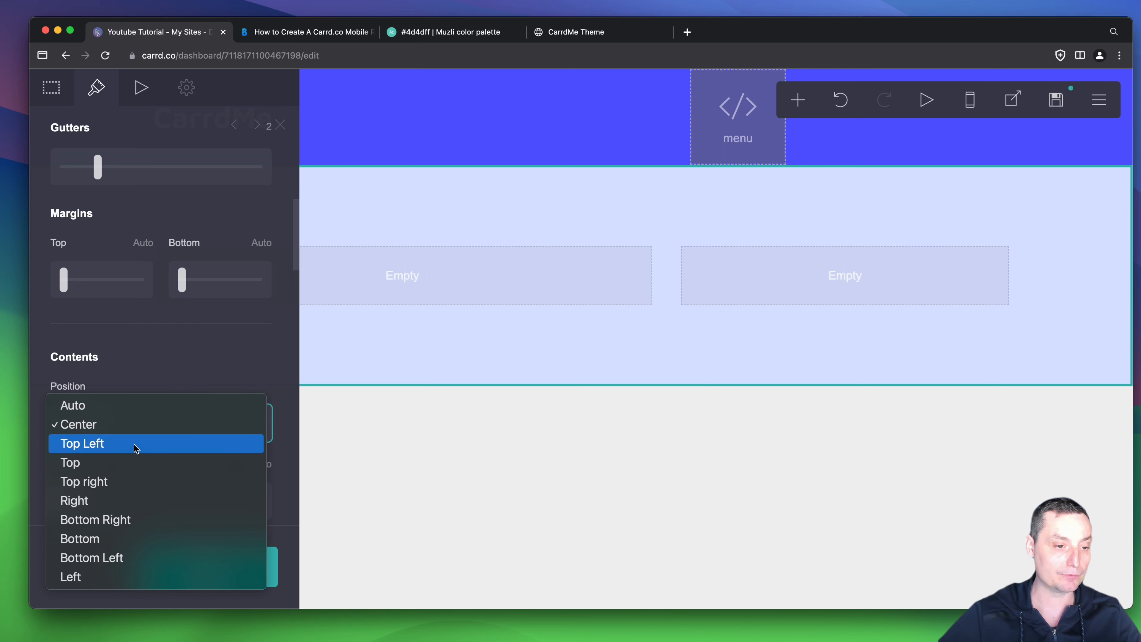
pyautogui.click(130, 459)
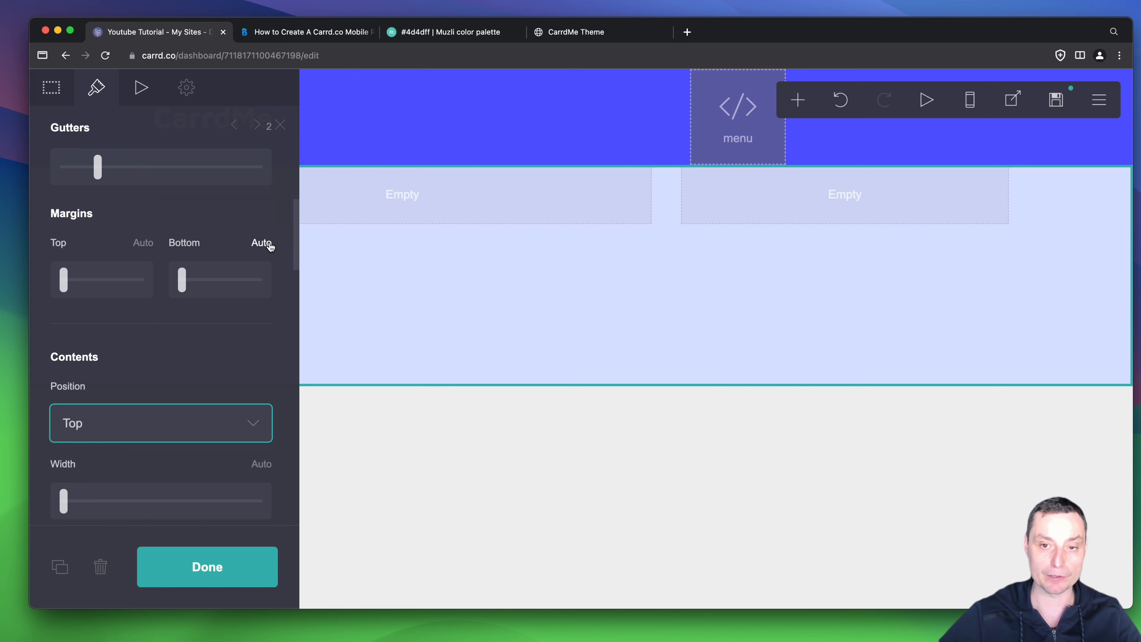
# Step: Set the alignment of the hero-c container's contents to Left horizontally and Top vertically
pyautogui.scroll(-4, 129, 317)
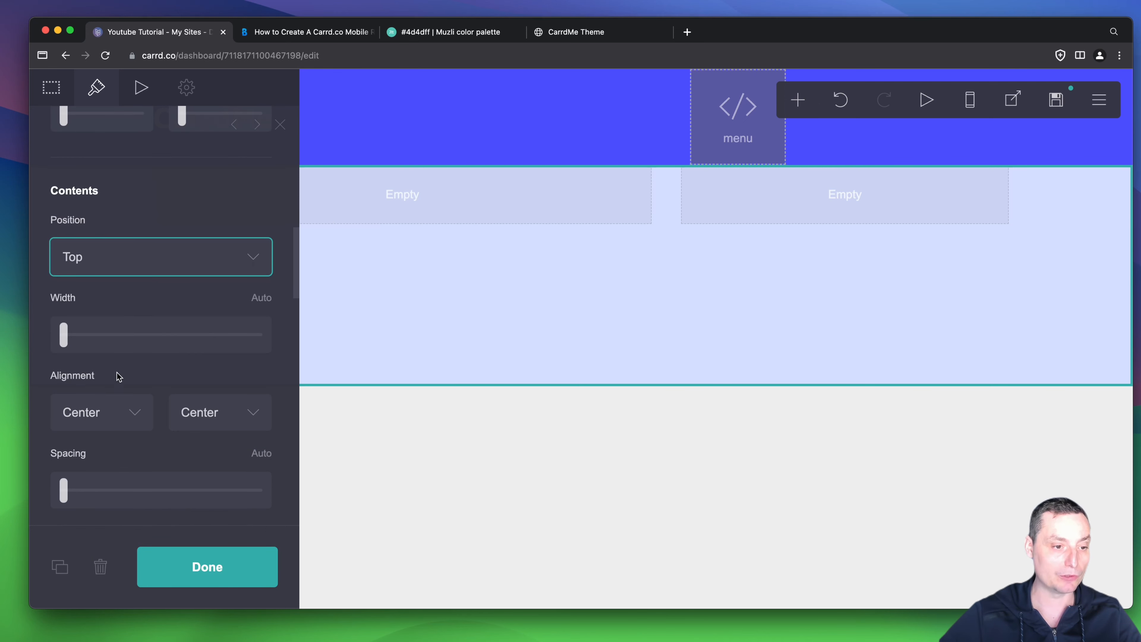
pyautogui.click(119, 413)
pyautogui.click(116, 396)
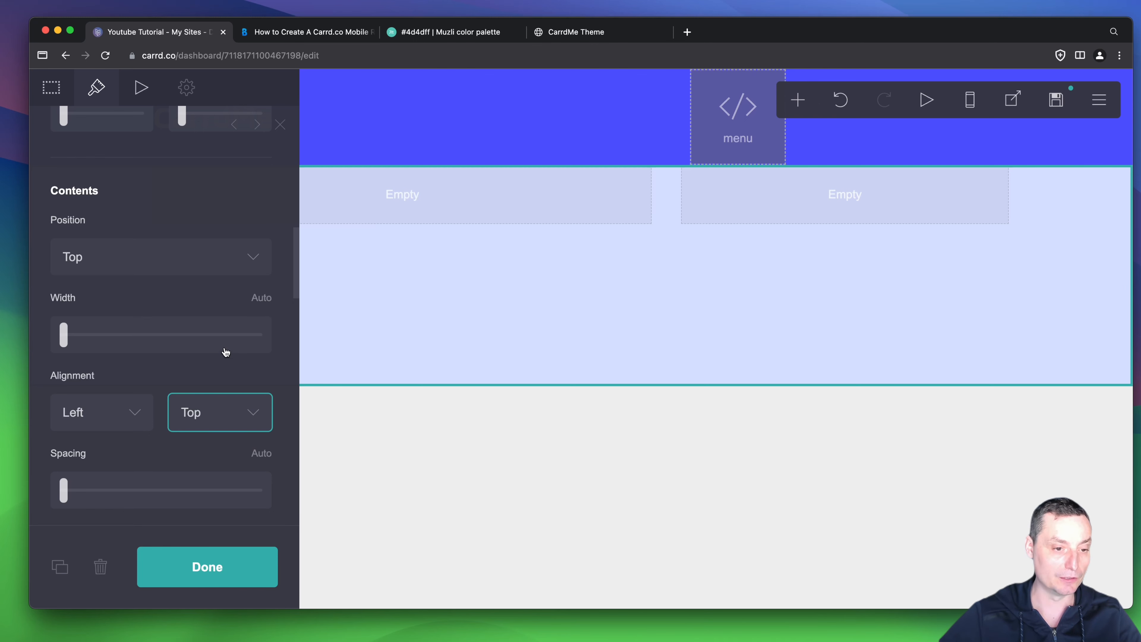
# Step: Set the hero-c container's vertical padding to 3
pyautogui.scroll(-6, 226, 352)
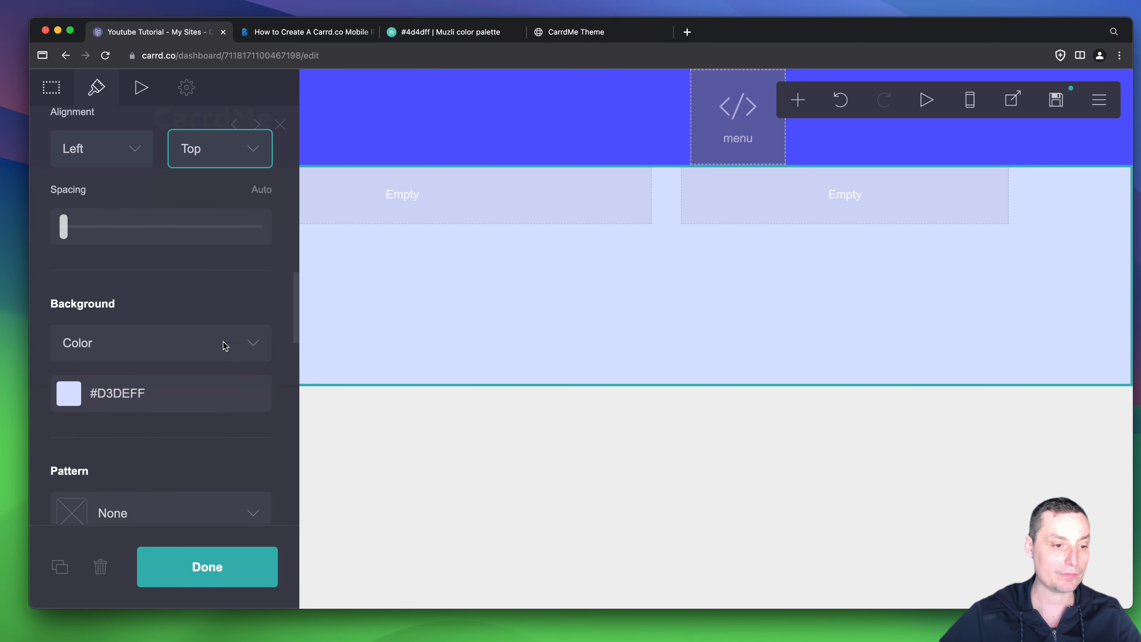
pyautogui.scroll(10, 225, 314)
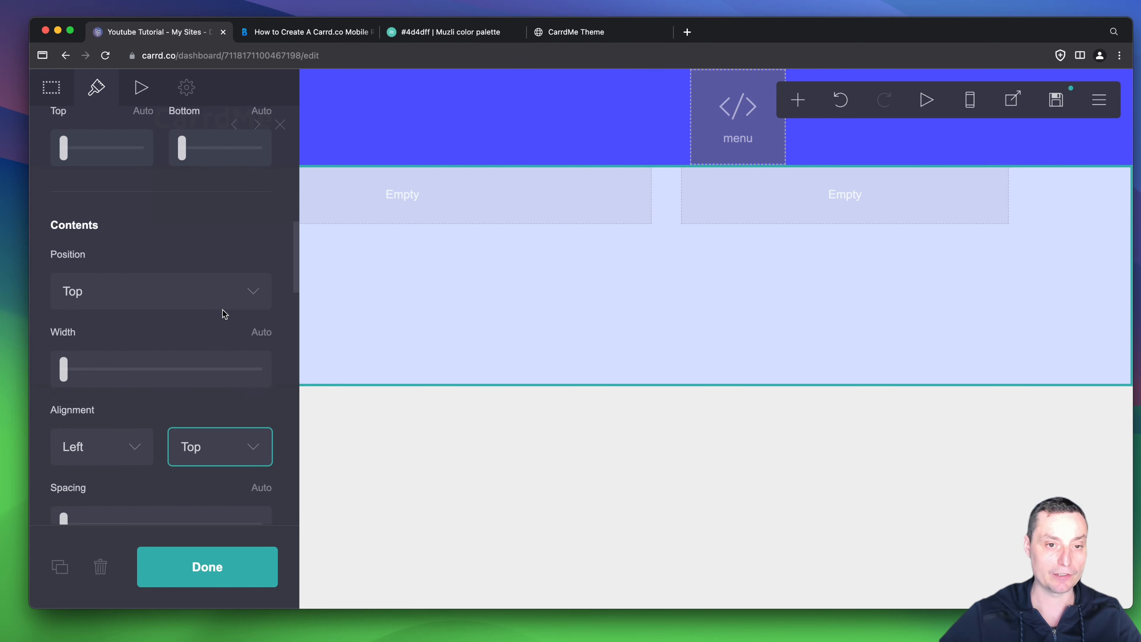
pyautogui.scroll(2, 65, 458)
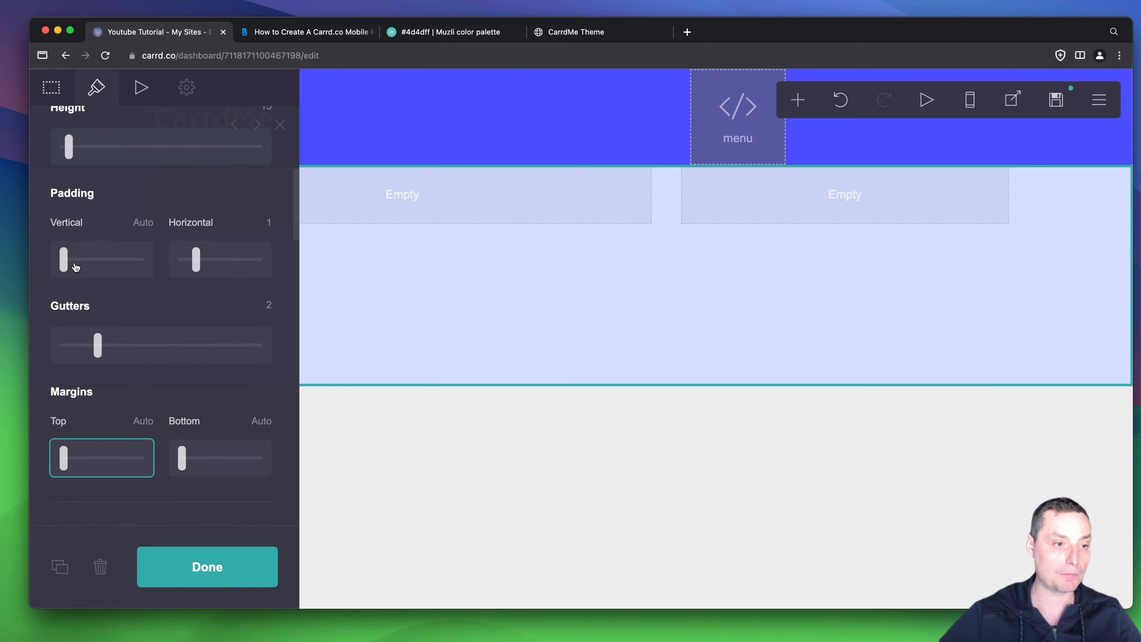
pyautogui.moveTo(65, 264); pyautogui.dragTo(84, 265)
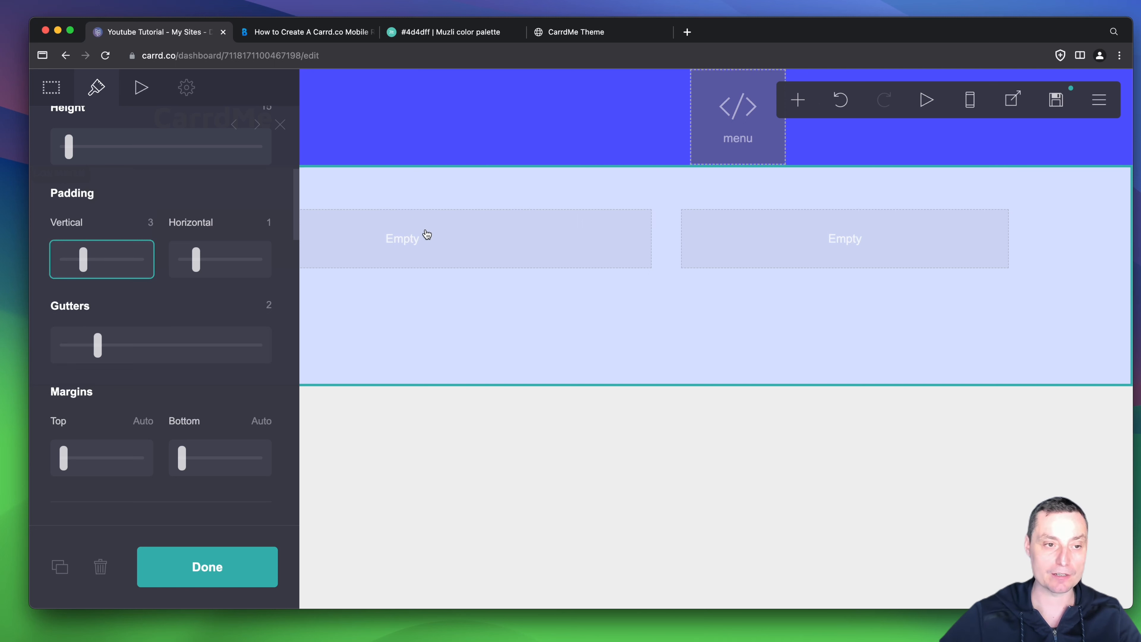
pyautogui.scroll(2, 203, 201)
pyautogui.scroll(5, 203, 201)
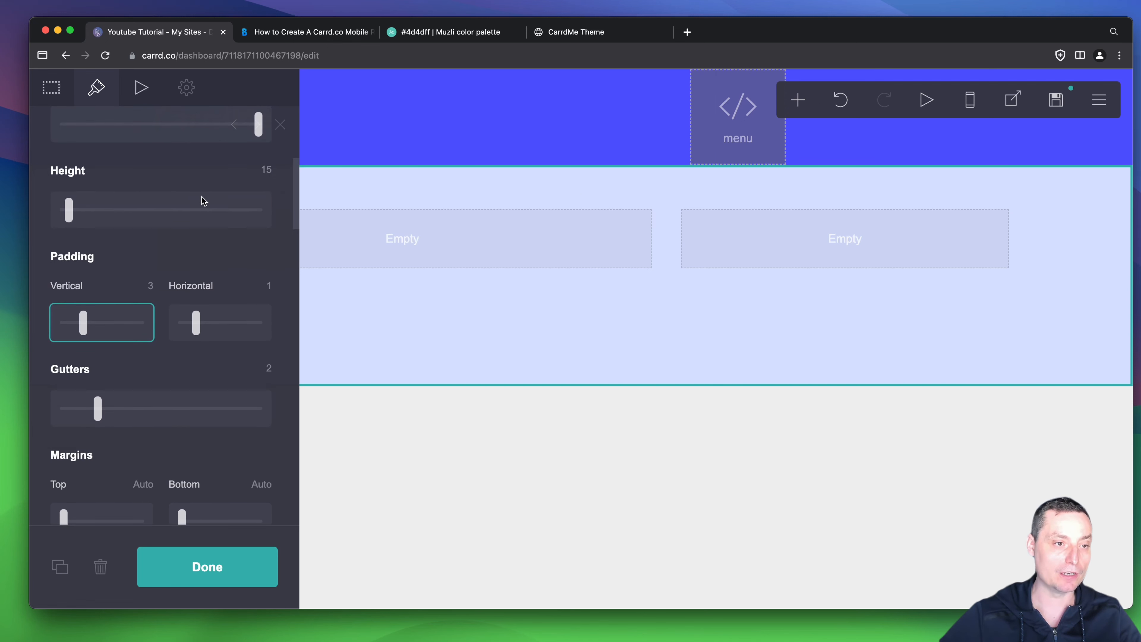
pyautogui.scroll(10, 203, 201)
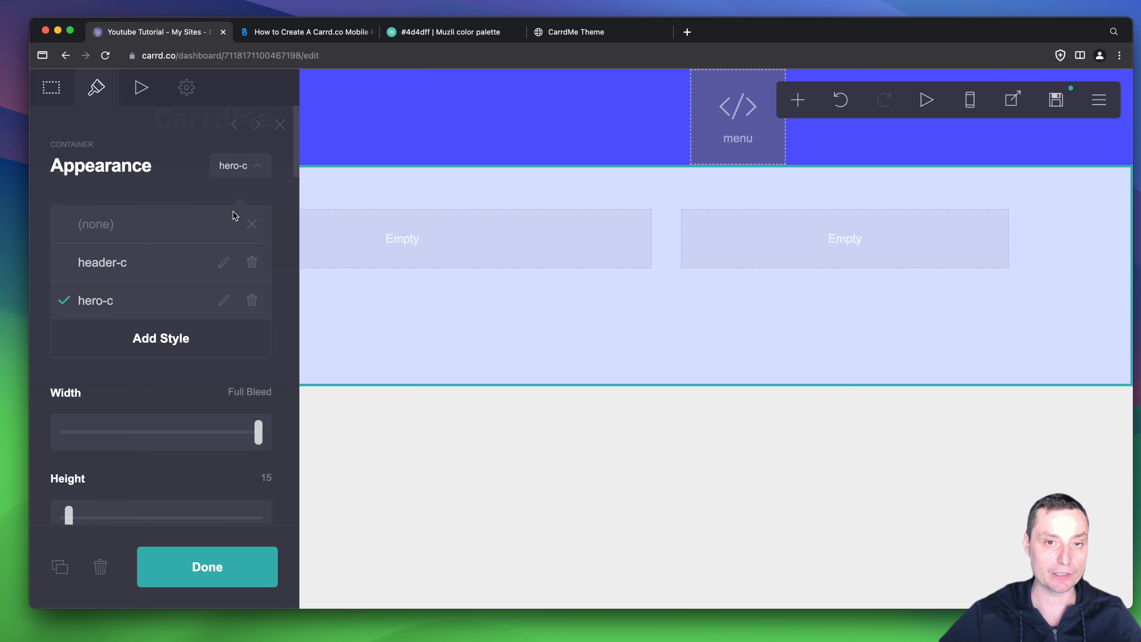
# Step: Switch to the CarrdMe Theme demo and copy the "Dominate Web" text above the hero headline
pyautogui.click(571, 34)
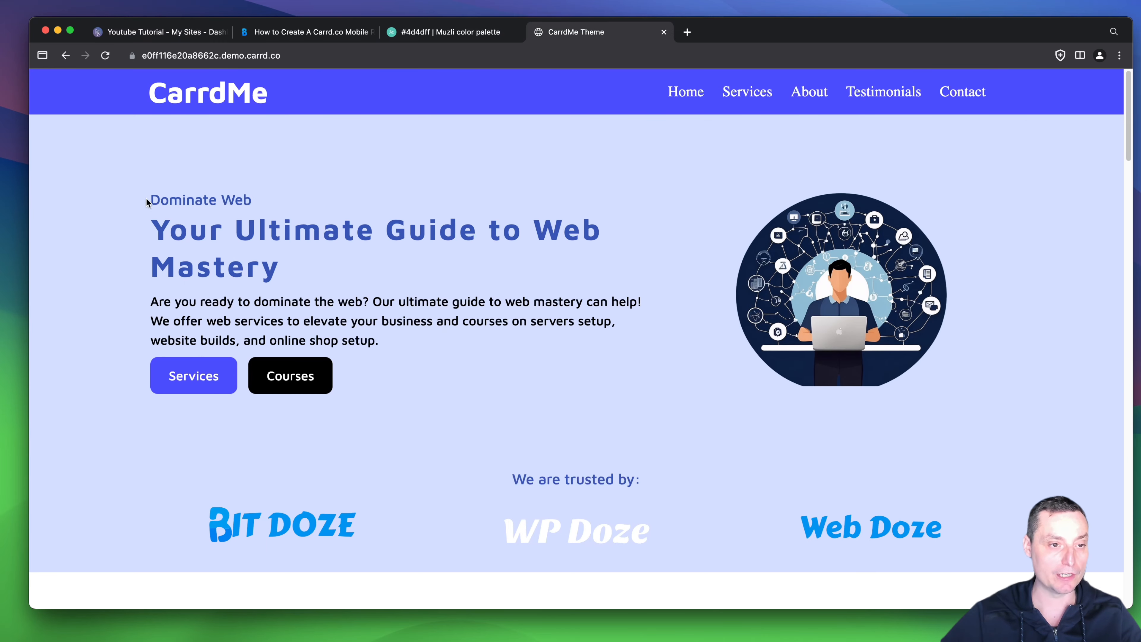
pyautogui.moveTo(151, 199); pyautogui.dragTo(251, 199)
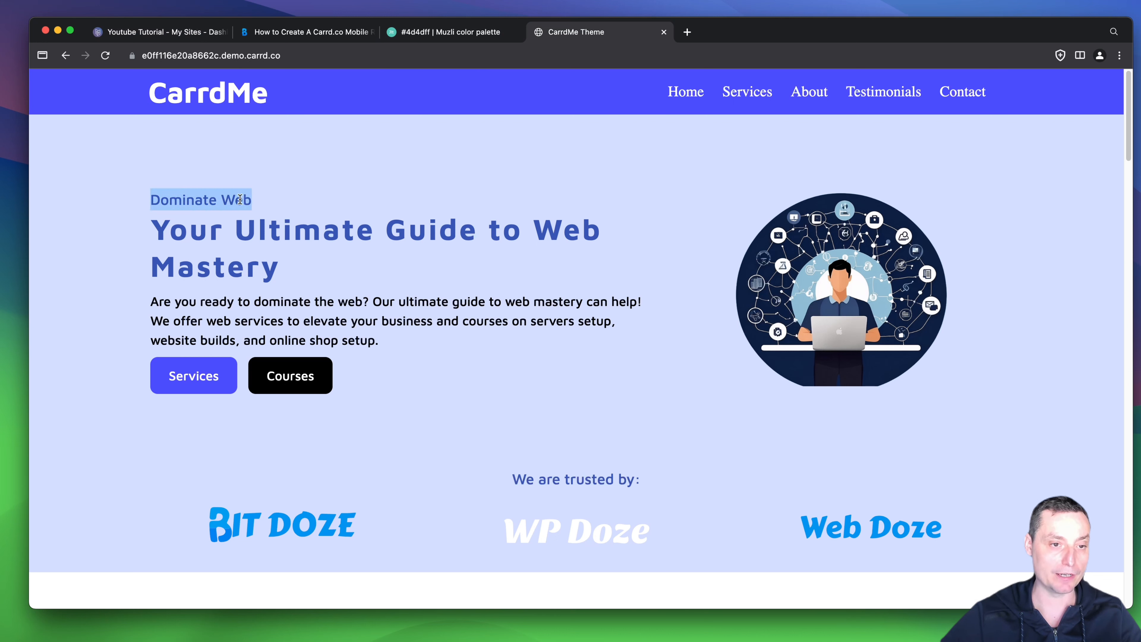
pyautogui.rightClick(240, 199)
pyautogui.click(267, 224)
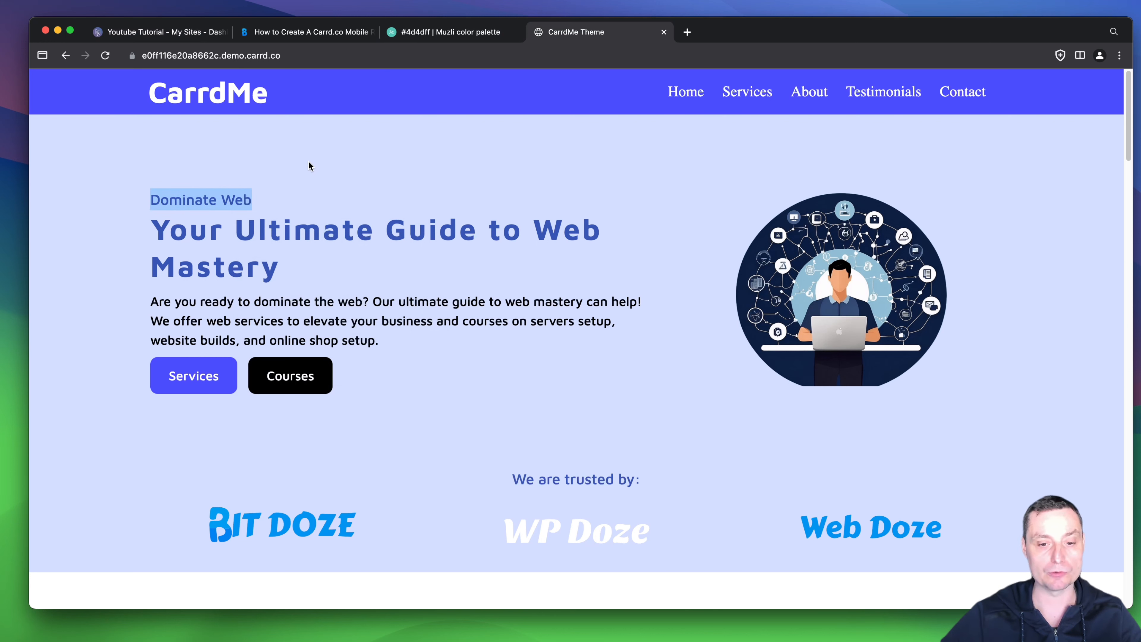
# Step: Return to the Carrd editor and add a text element to the hero container's empty left column
pyautogui.click(178, 36)
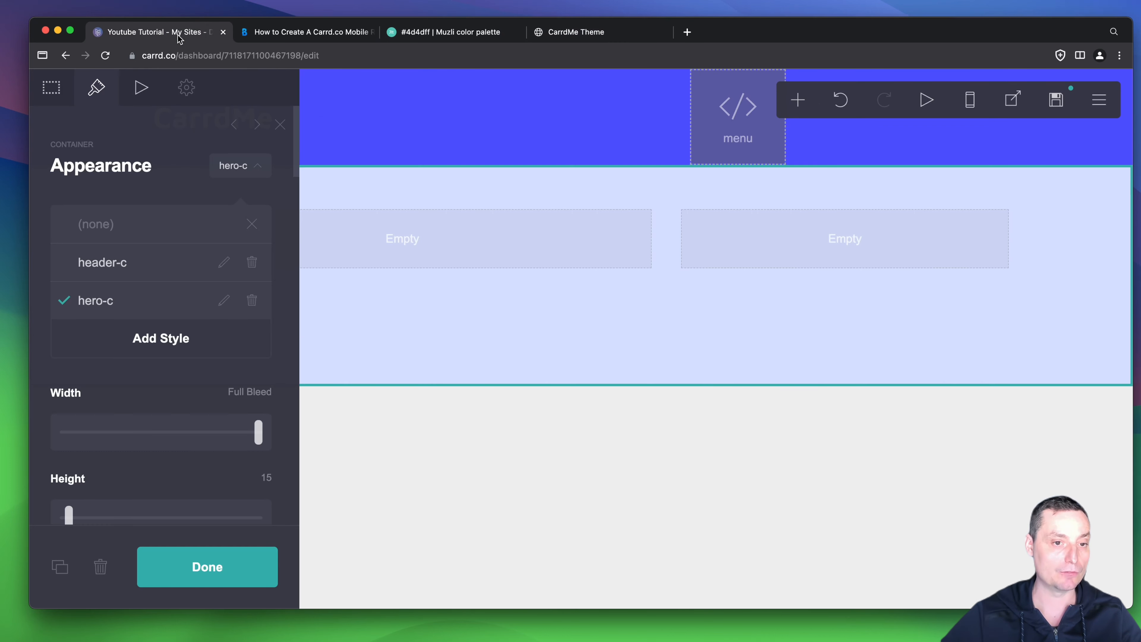
pyautogui.click(384, 238)
pyautogui.click(383, 238)
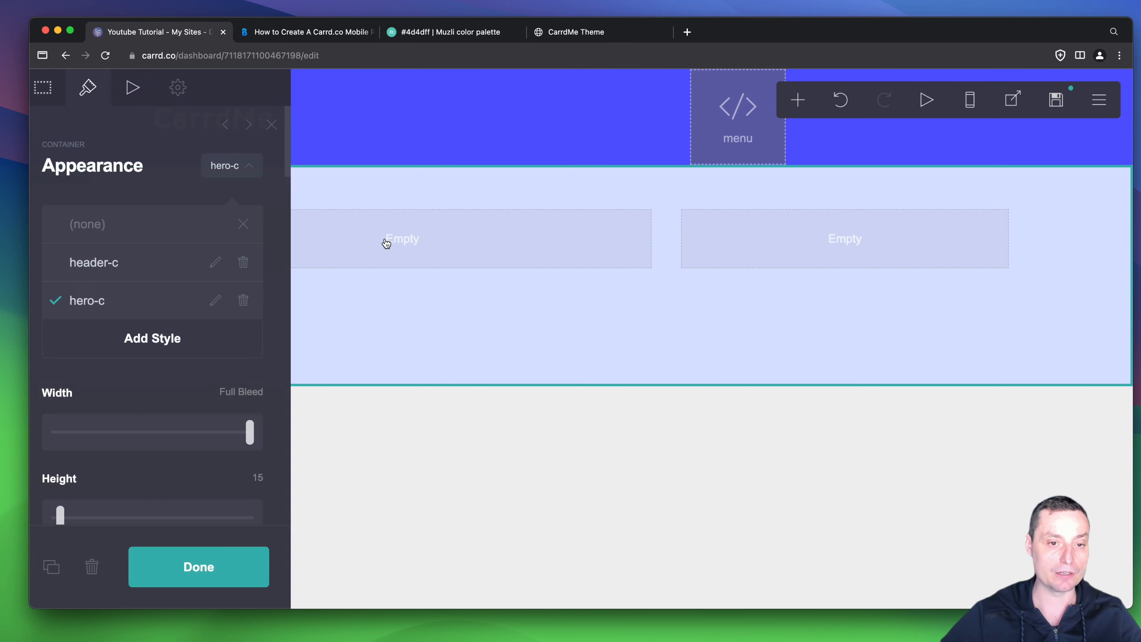
pyautogui.click(798, 100)
pyautogui.click(627, 157)
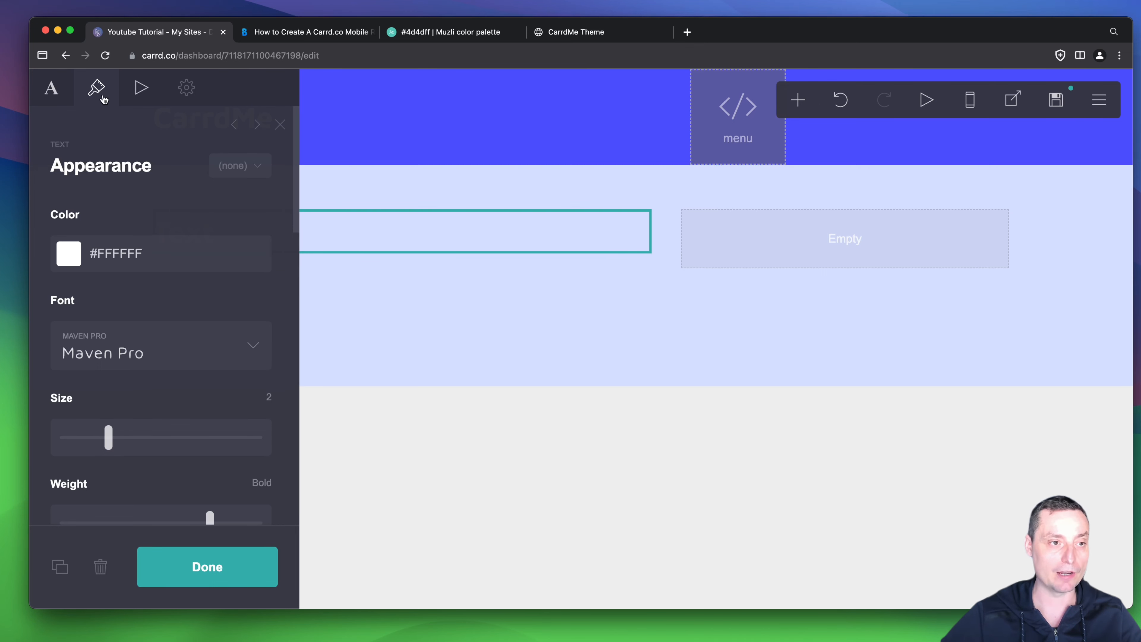
# Step: Replace the new text element's placeholder with the copied "Dominate Web" and close the element's settings
pyautogui.click(52, 89)
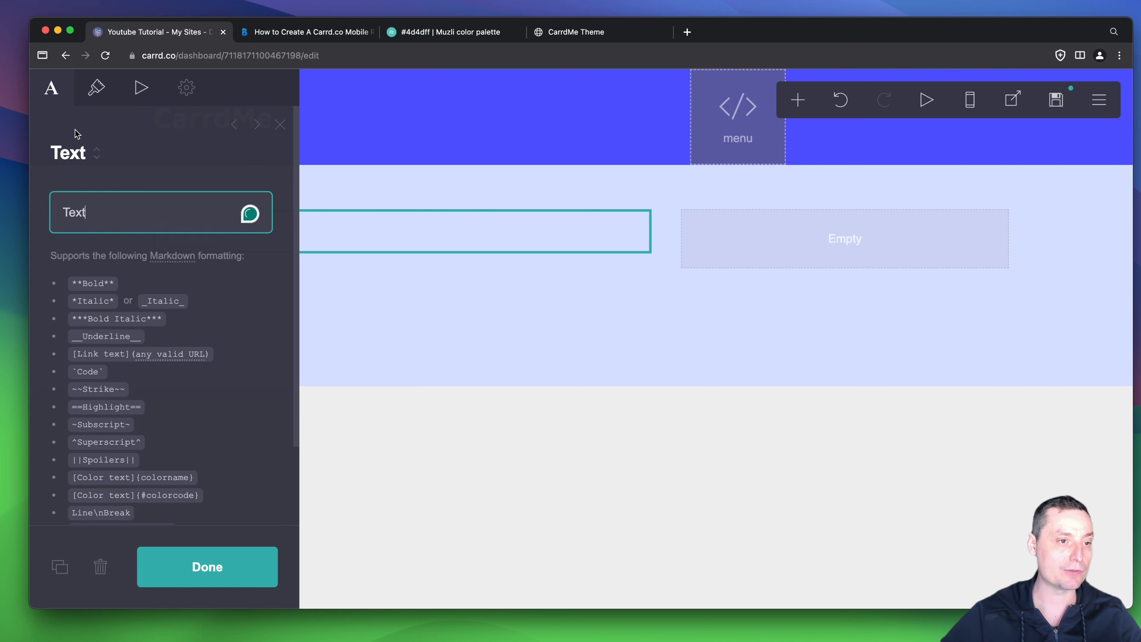
pyautogui.doubleClick(84, 211)
pyautogui.press('super+v')
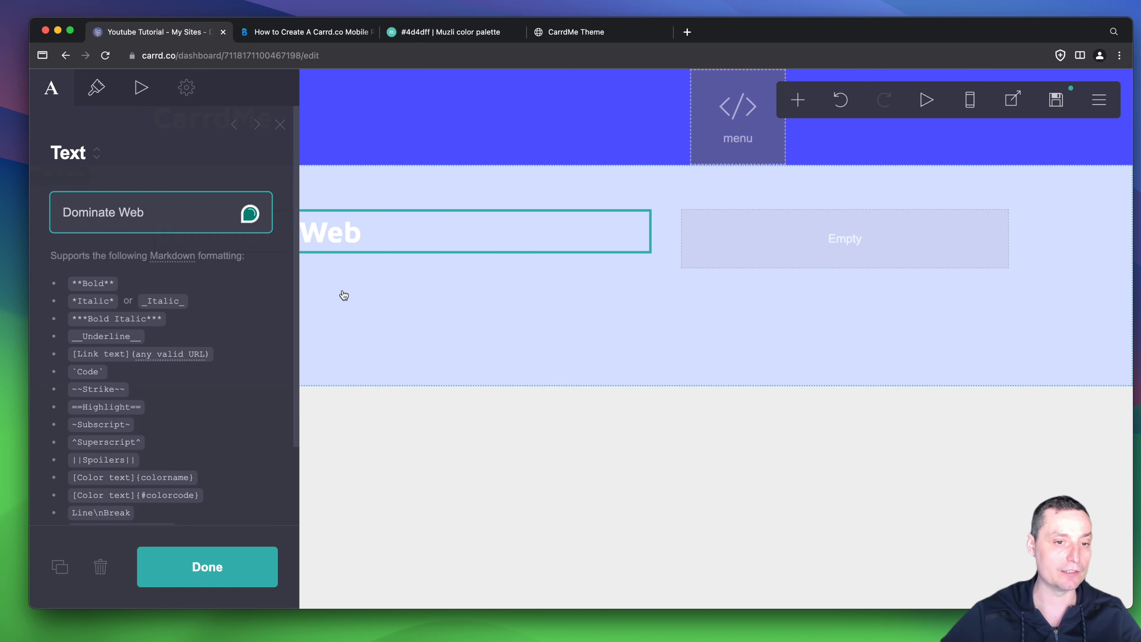
pyautogui.click(441, 428)
pyautogui.click(435, 136)
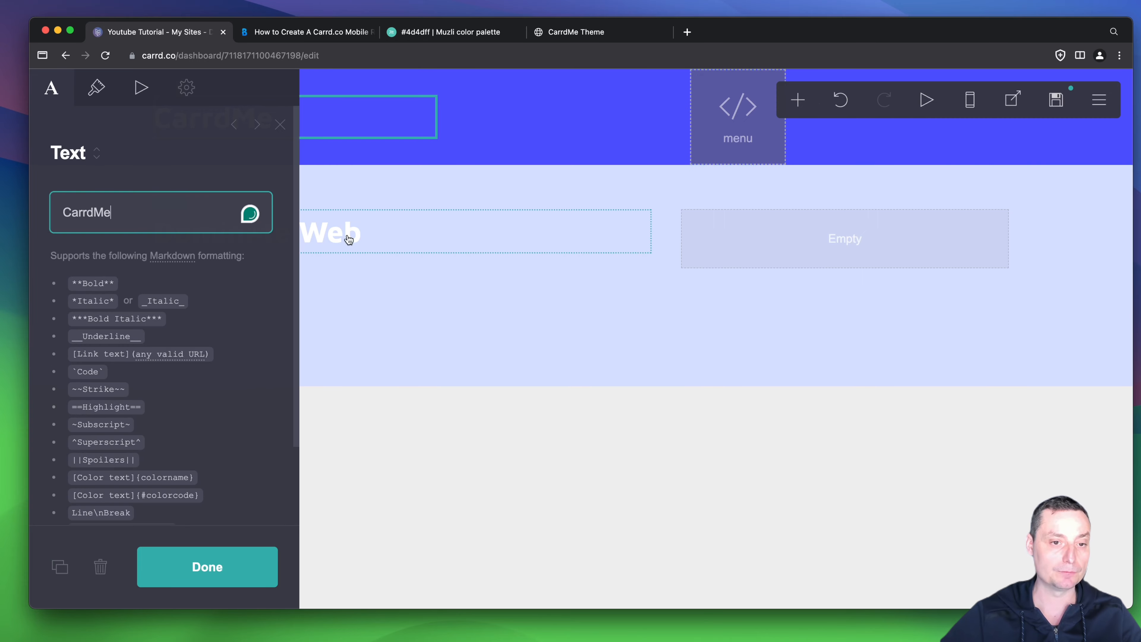
pyautogui.click(479, 420)
pyautogui.click(248, 560)
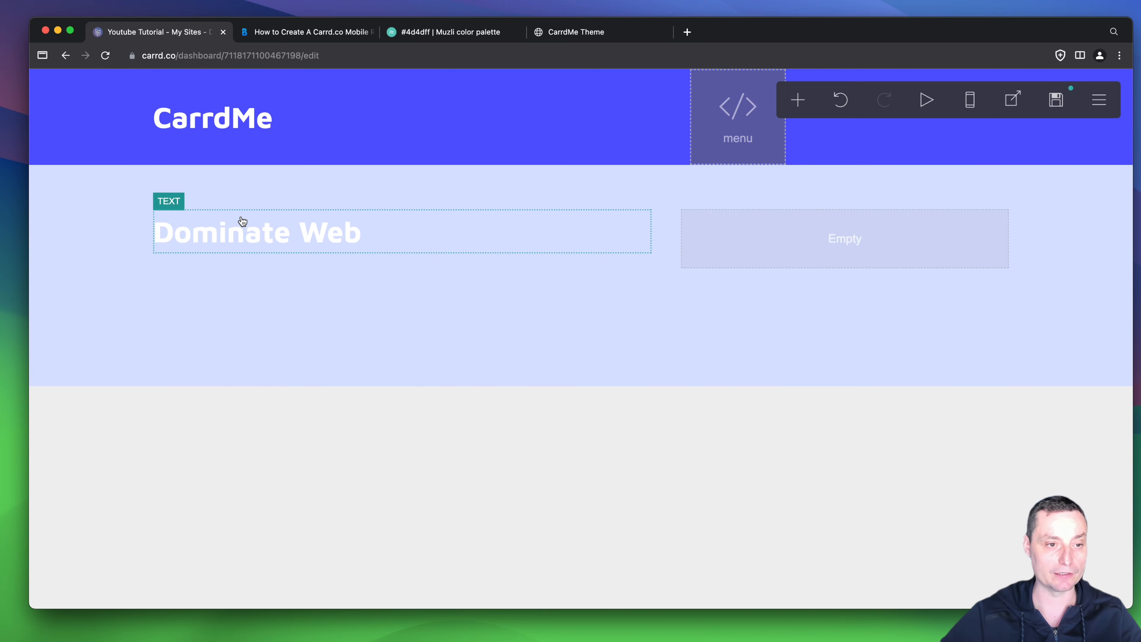
# Step: Add a new appearance style to the "Dominate Web" text and name it sub-h
pyautogui.click(250, 231)
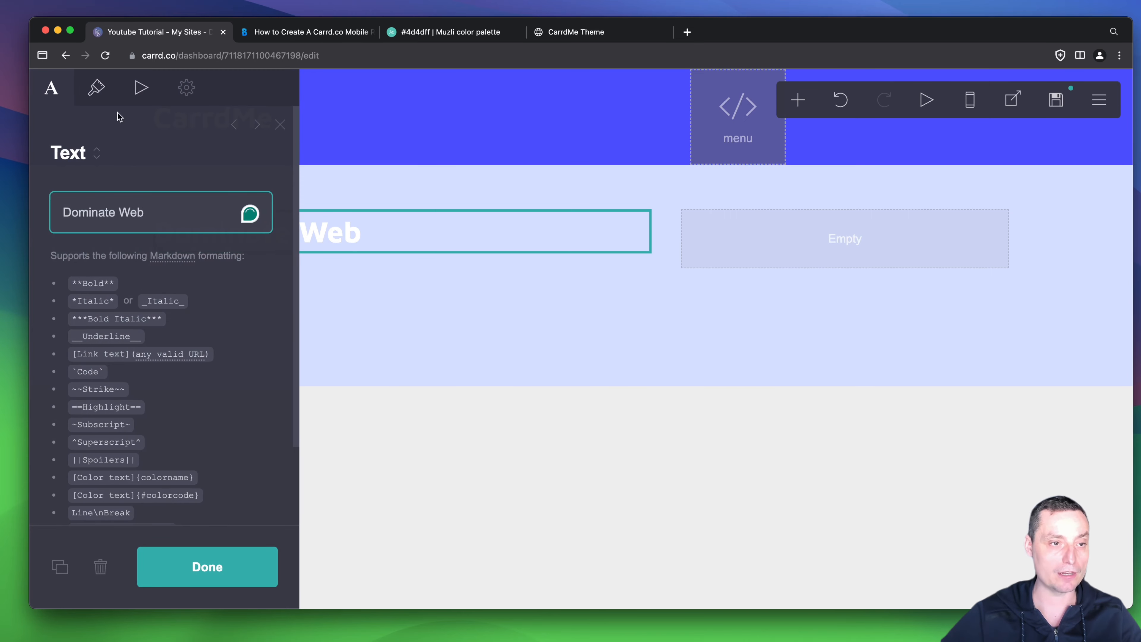
pyautogui.click(95, 89)
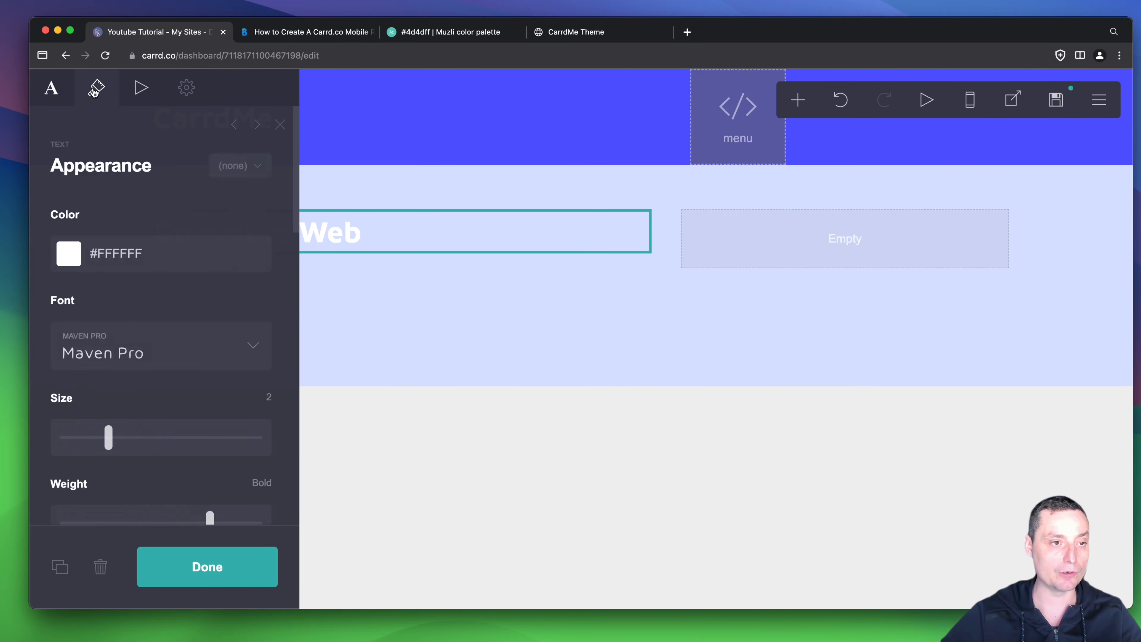
pyautogui.click(257, 168)
pyautogui.click(176, 315)
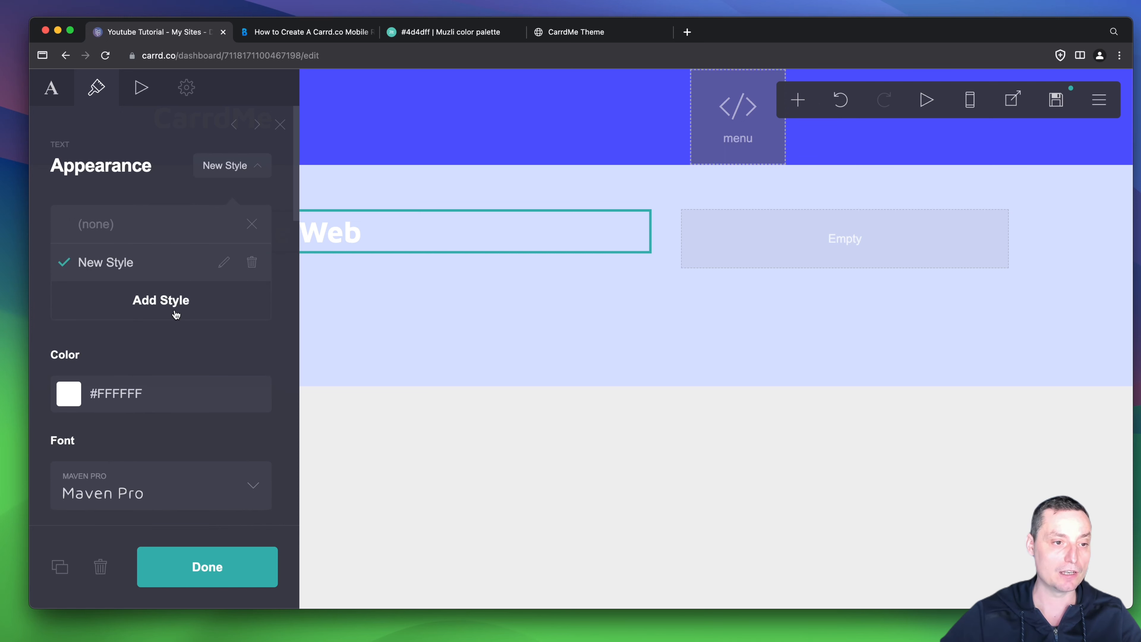
pyautogui.click(224, 262)
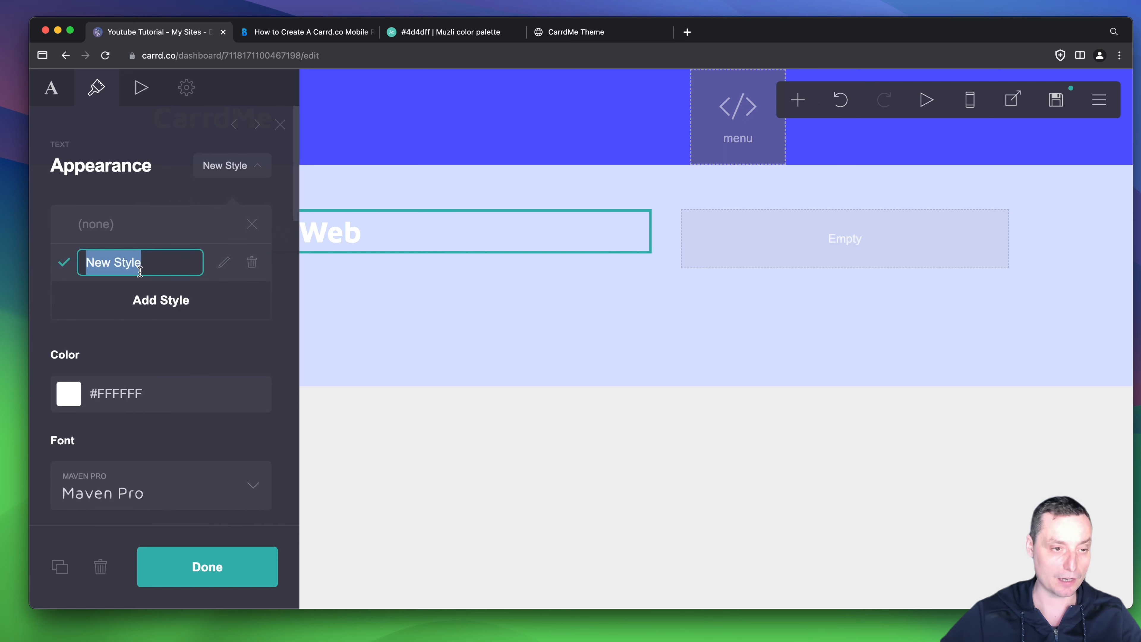
pyautogui.write('sub-h')
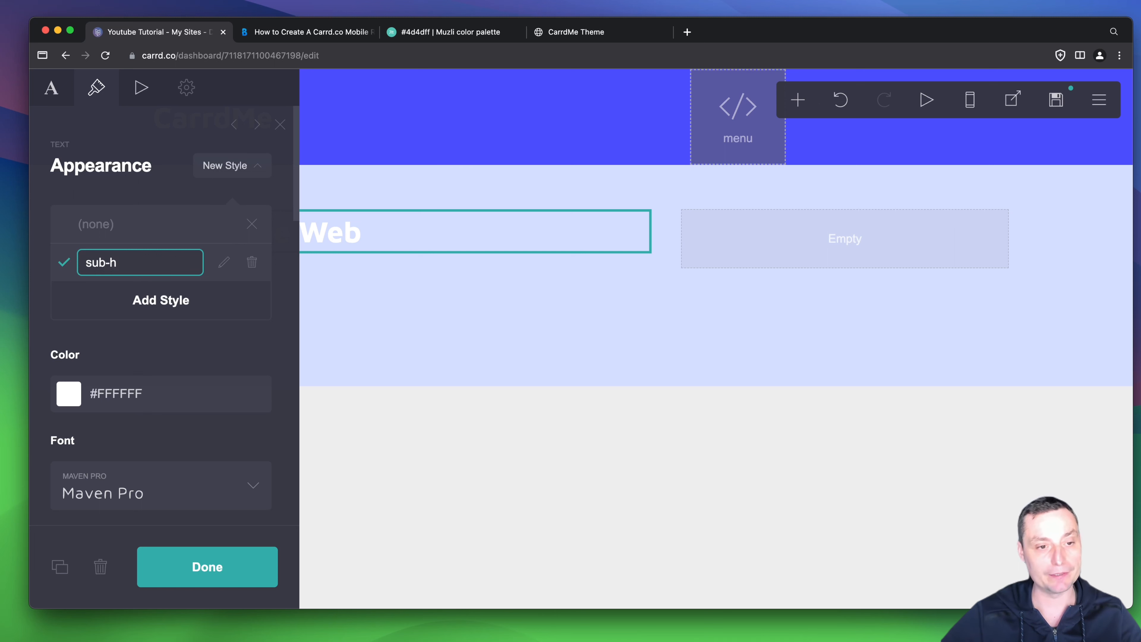
pyautogui.press('Return')
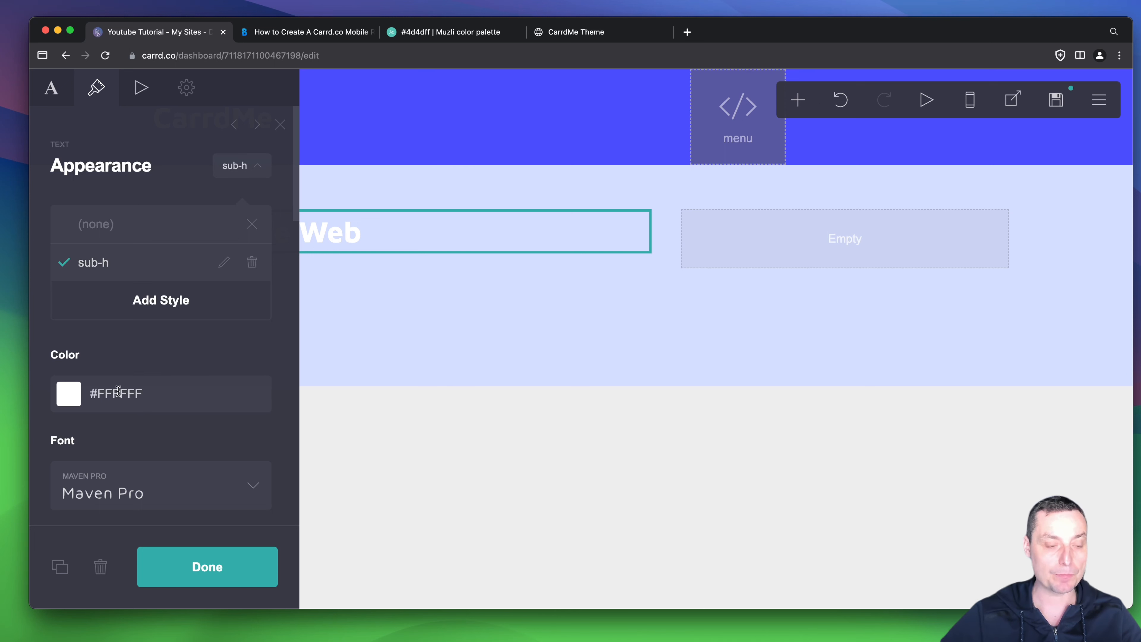
# Step: Copy the dark blue #3655B3 from the Muzli palette and set it as the sub-h style's text color
pyautogui.click(471, 33)
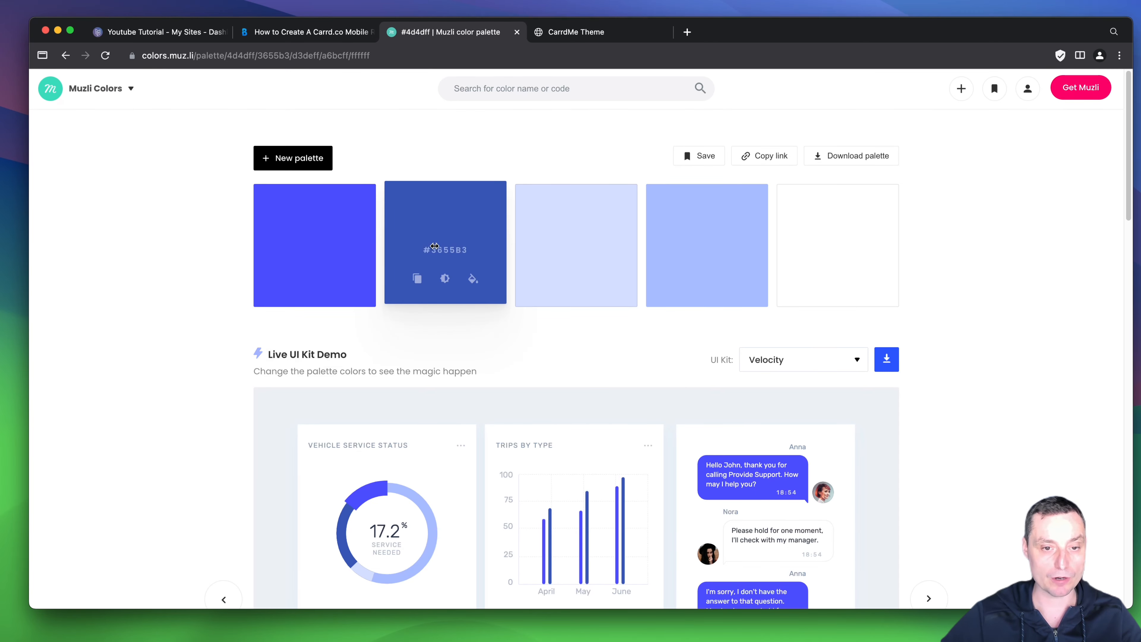
pyautogui.click(418, 278)
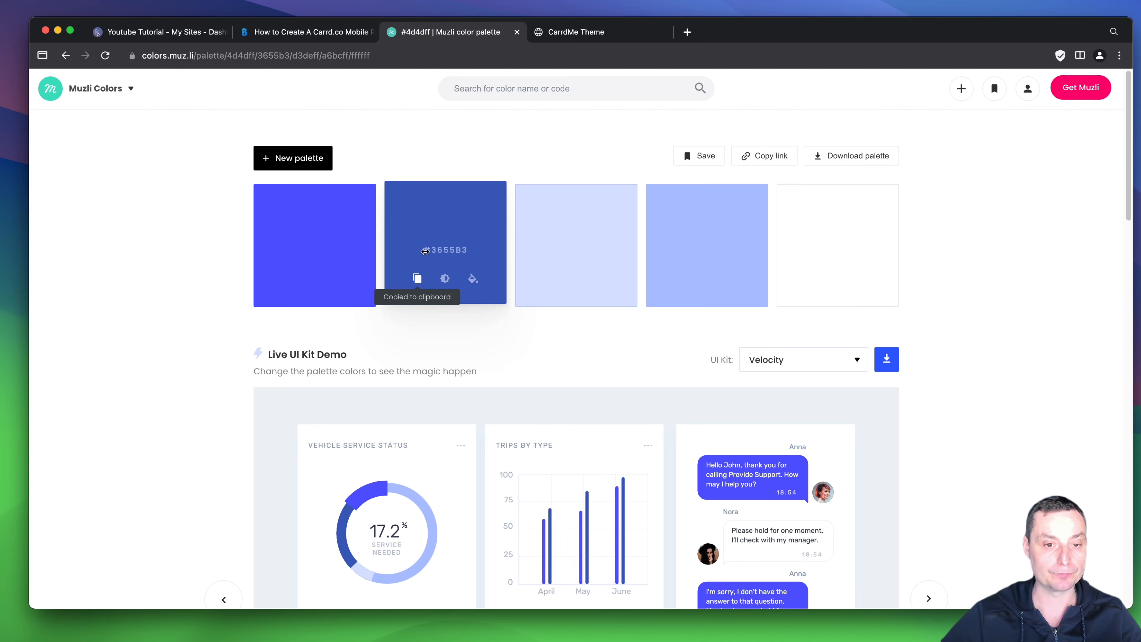
pyautogui.click(179, 39)
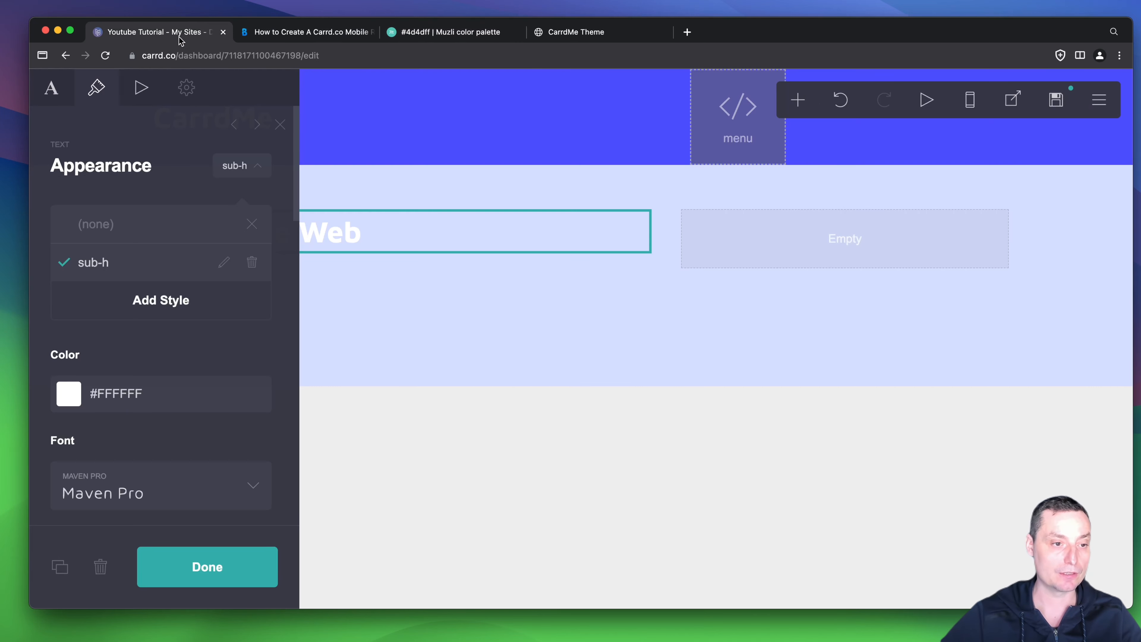
pyautogui.click(126, 390)
pyautogui.press('super+v')
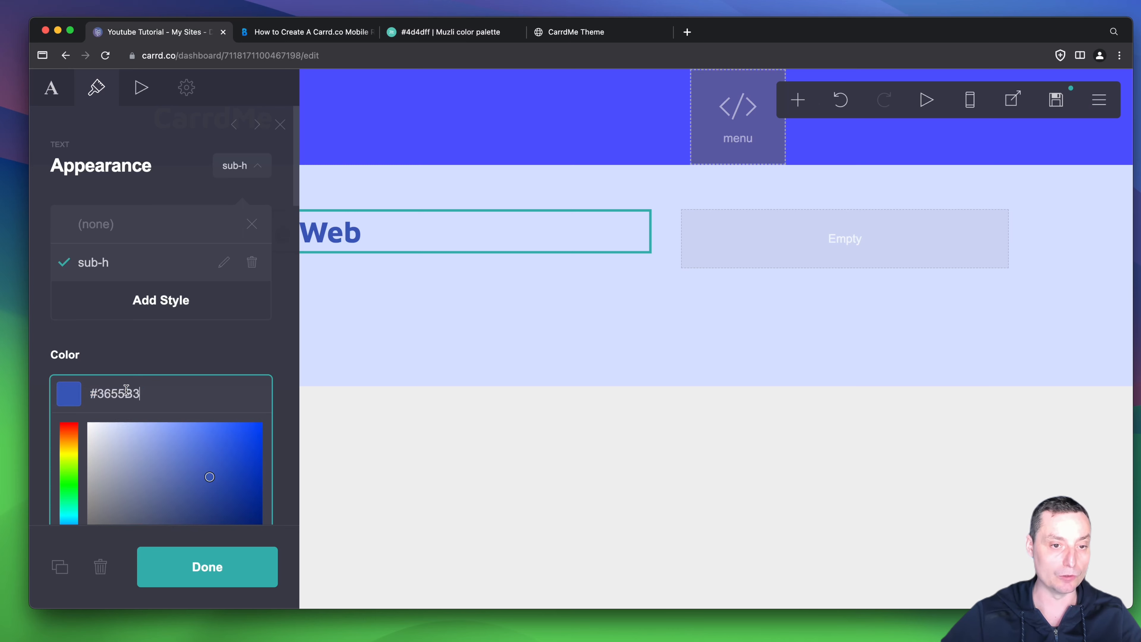
pyautogui.click(358, 337)
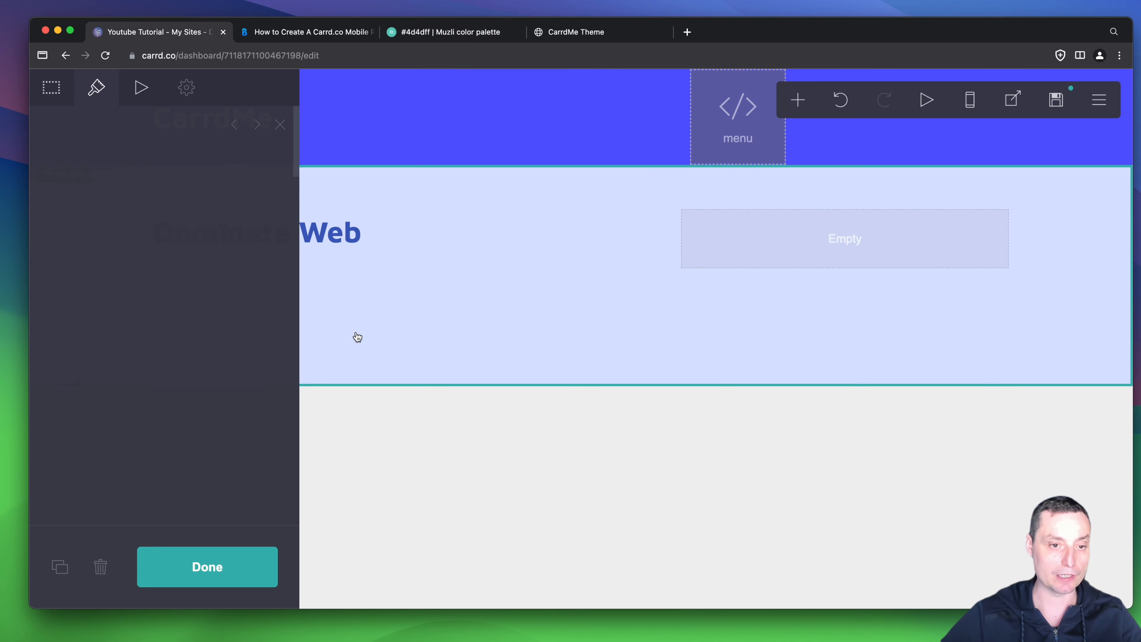
# Step: Reduce the "Dominate Web" text's font size to 1 in its sub-h style and close the settings
pyautogui.click(356, 297)
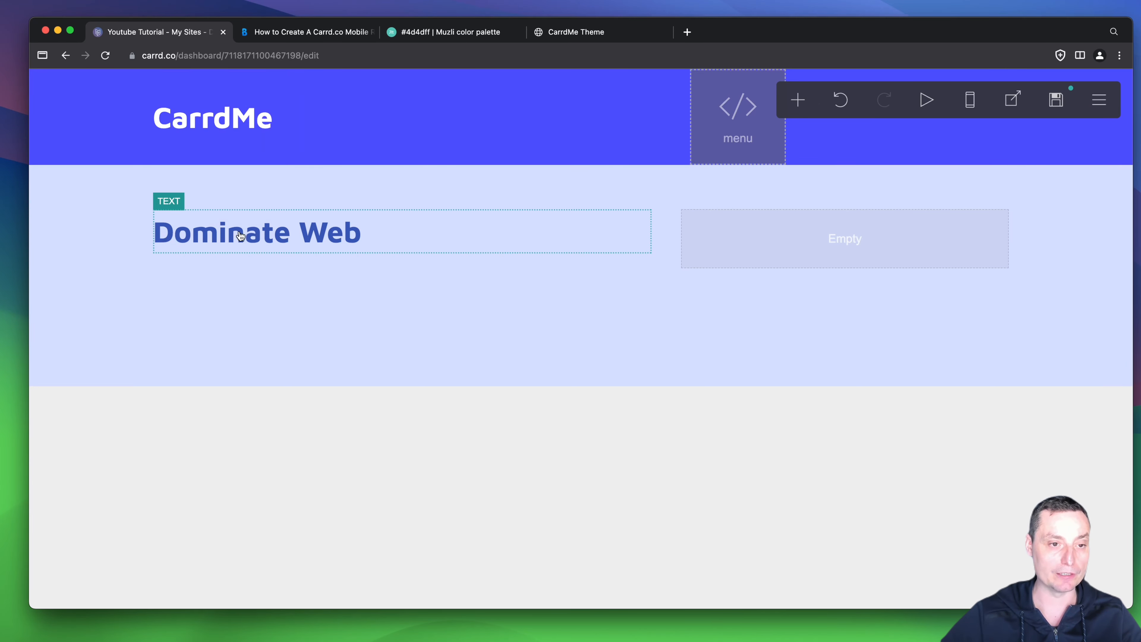
pyautogui.click(308, 236)
pyautogui.scroll(-5, 212, 241)
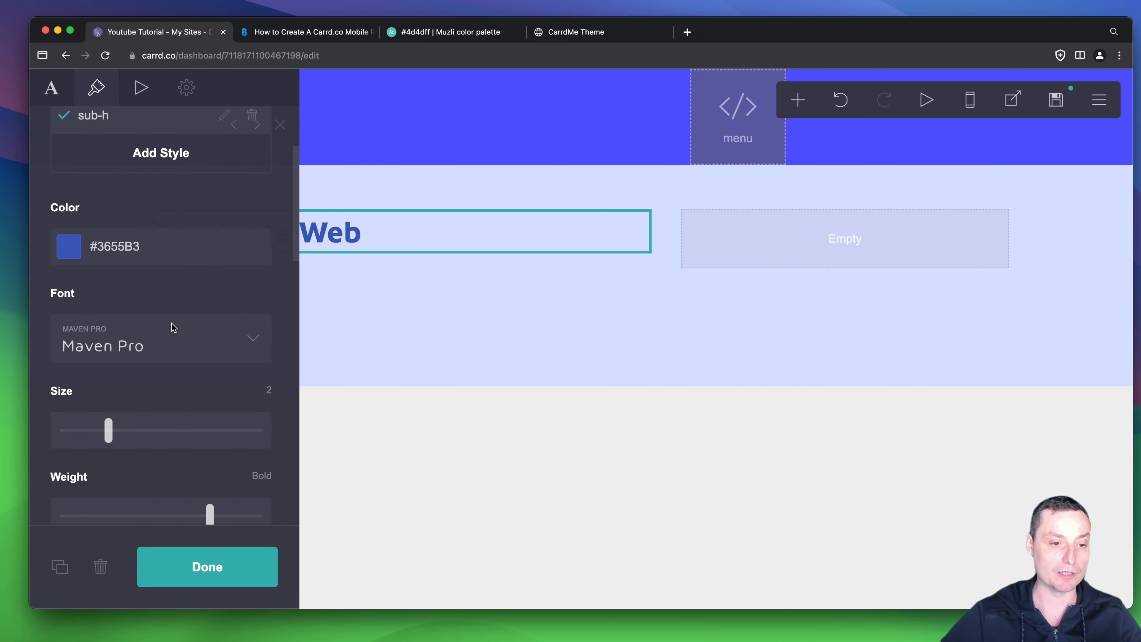
pyautogui.scroll(-1, 174, 320)
pyautogui.moveTo(108, 416); pyautogui.dragTo(80, 419)
pyautogui.click(359, 309)
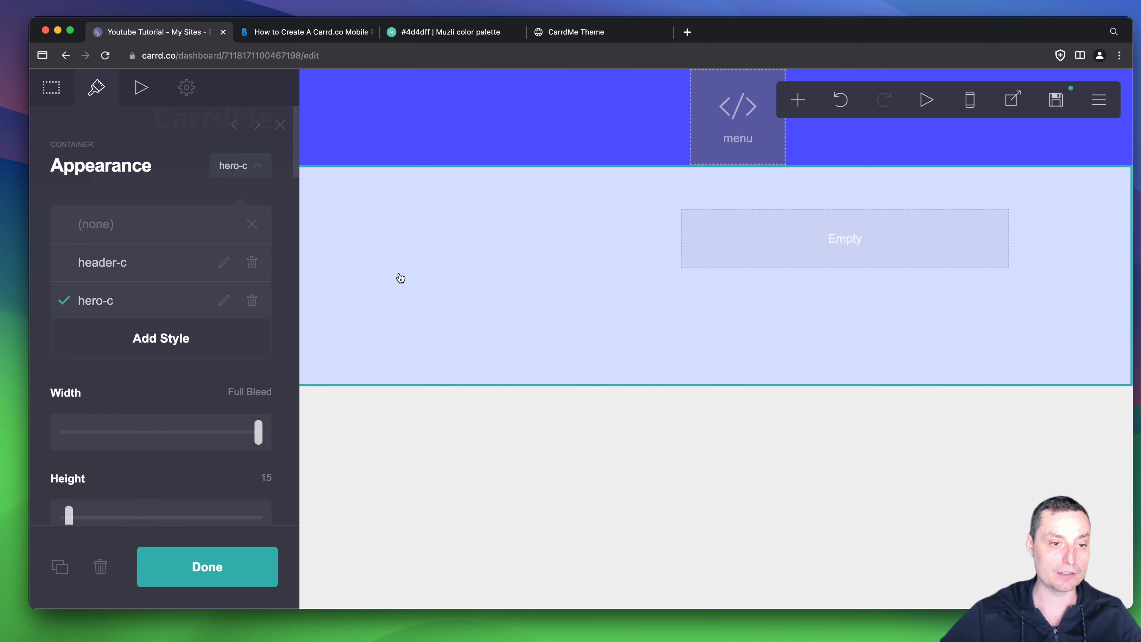
pyautogui.click(410, 268)
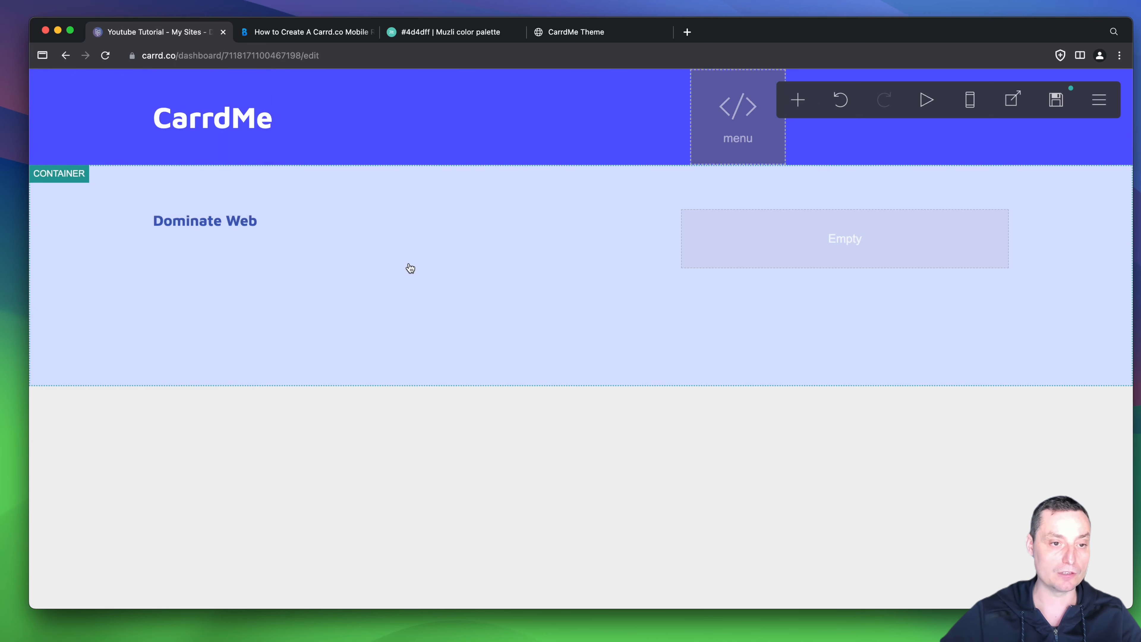
# Step: Set the "Dominate Web" text's font weight to Regular in the sub-h style and close the settings
pyautogui.click(230, 231)
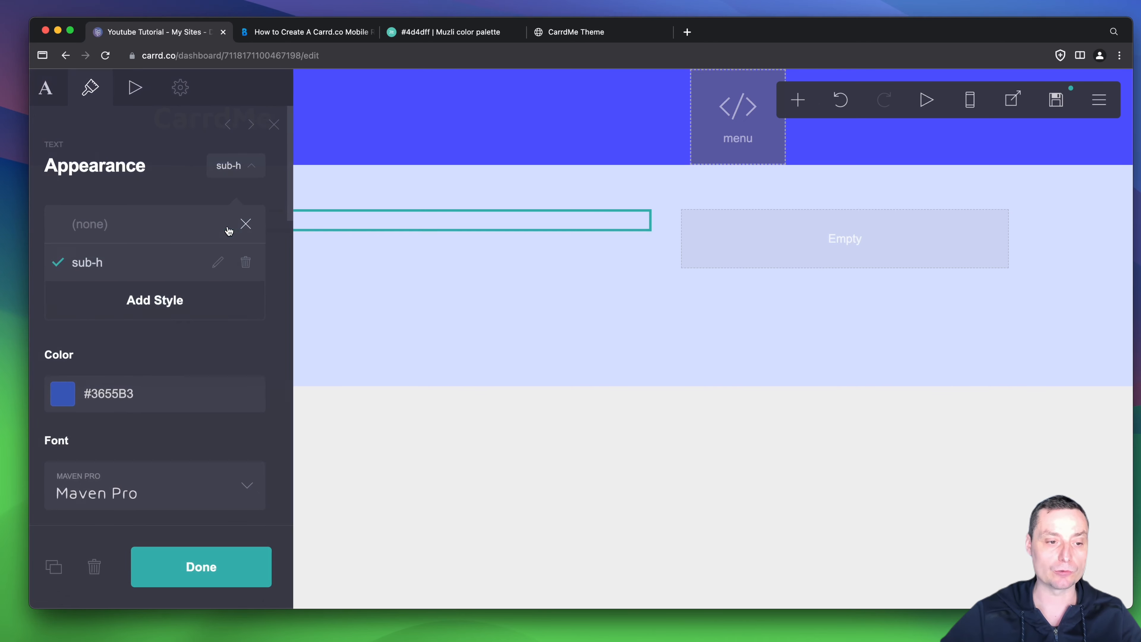
pyautogui.scroll(-5, 187, 324)
pyautogui.scroll(-4, 199, 324)
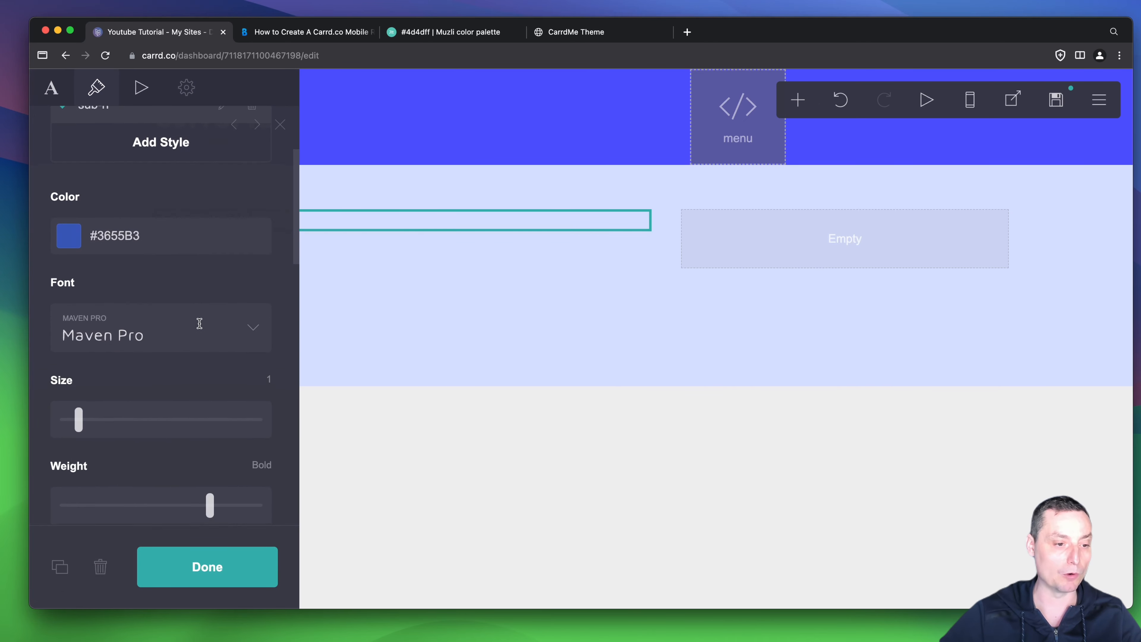
pyautogui.moveTo(212, 400); pyautogui.dragTo(146, 400)
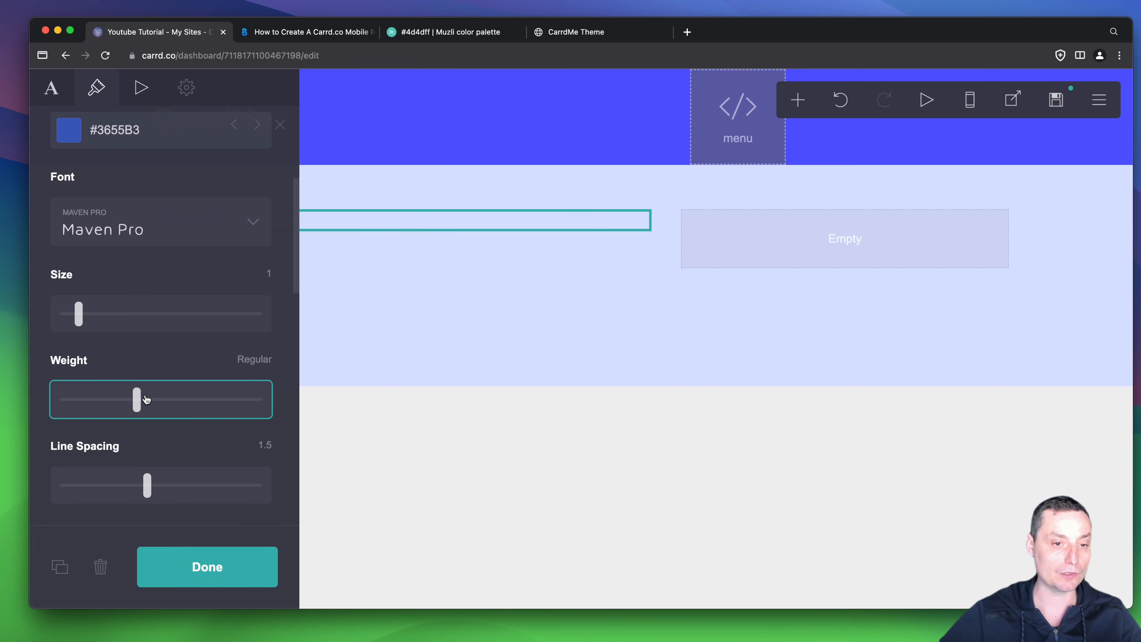
pyautogui.click(423, 295)
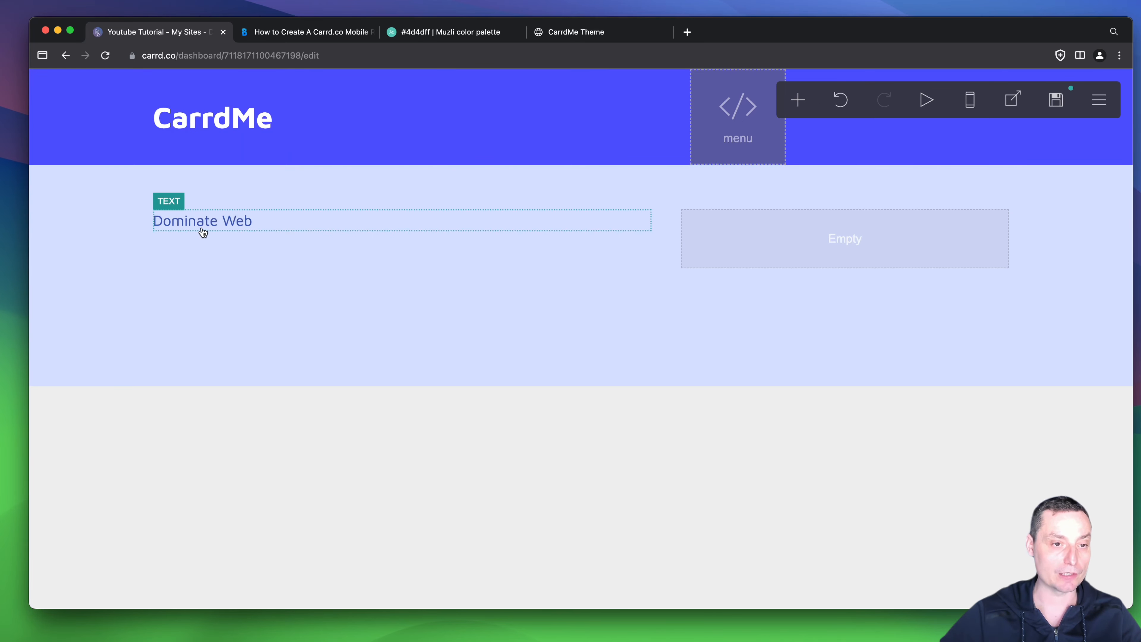
pyautogui.click(206, 229)
pyautogui.click(407, 265)
pyautogui.click(397, 263)
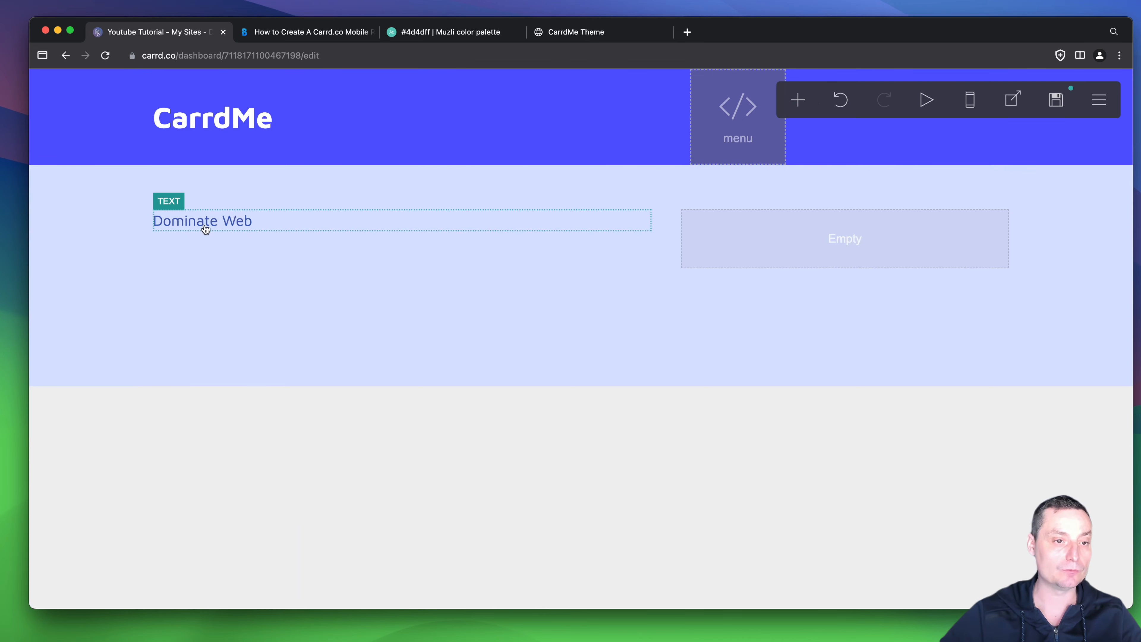
# Step: Switch to the CarrdMe Theme demo and copy its hero heading "Your Ultimate Guide to Web Mastery"
pyautogui.click(569, 33)
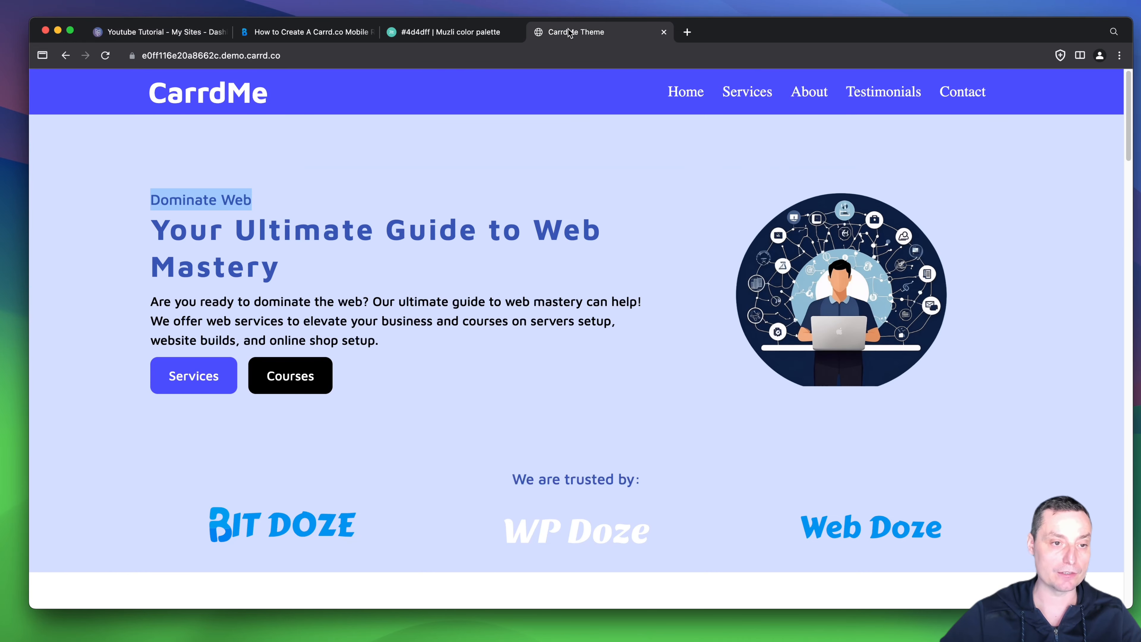
pyautogui.click(429, 169)
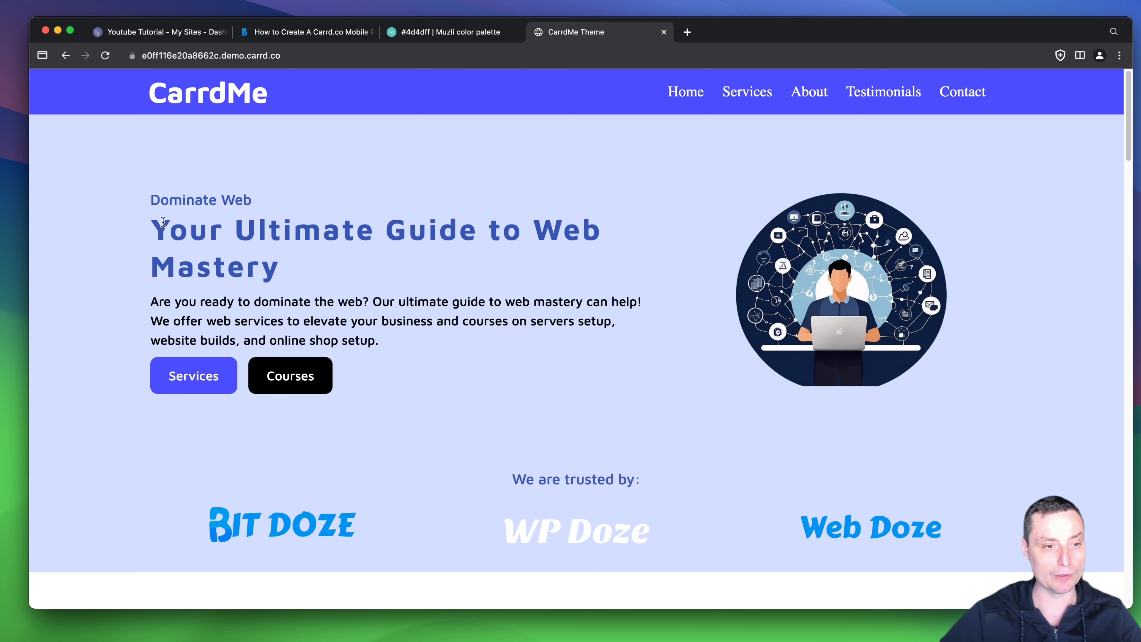
pyautogui.moveTo(156, 228); pyautogui.dragTo(296, 257)
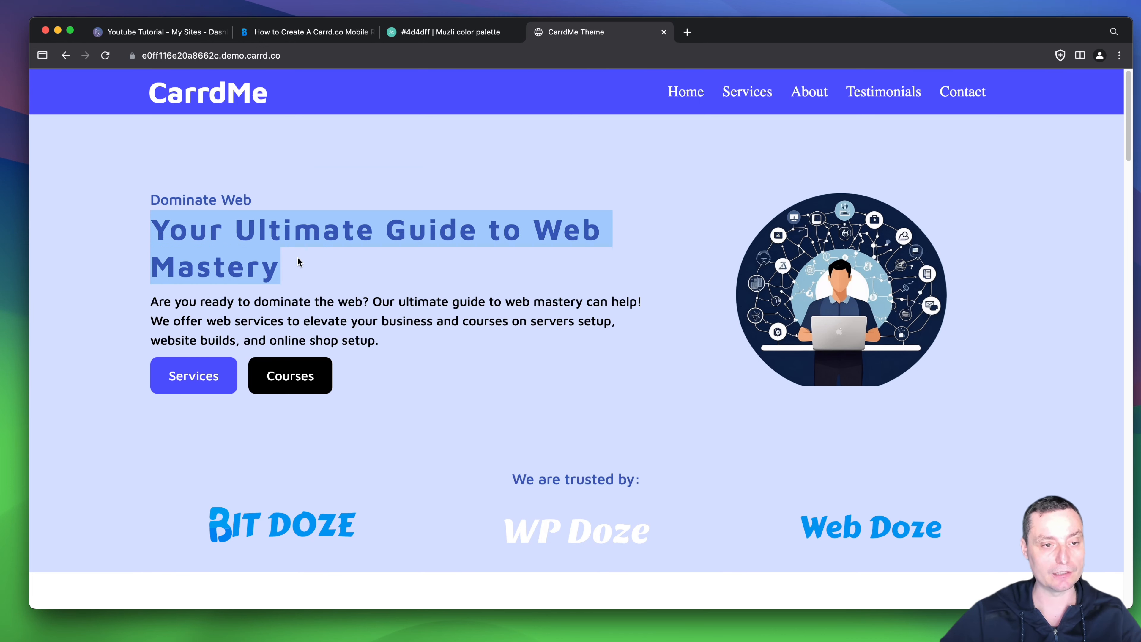
pyautogui.rightClick(270, 240)
pyautogui.click(305, 265)
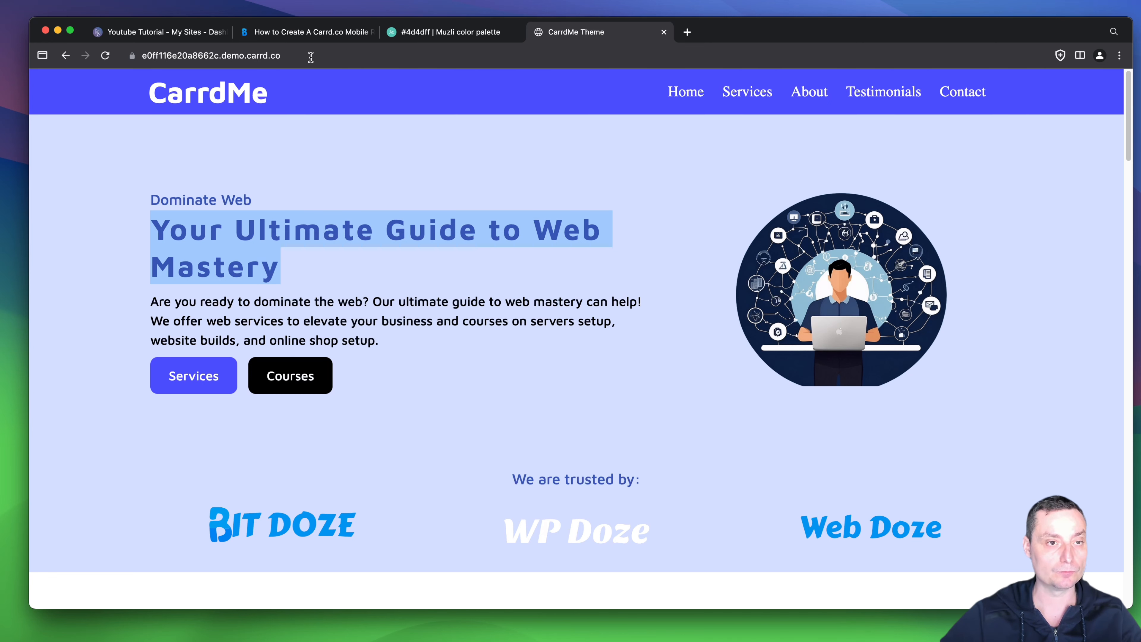
# Step: Return to the Carrd editor and add a text element below "Dominate Web" containing the copied "Your Ultimate Guide to Web Mastery"
pyautogui.click(165, 36)
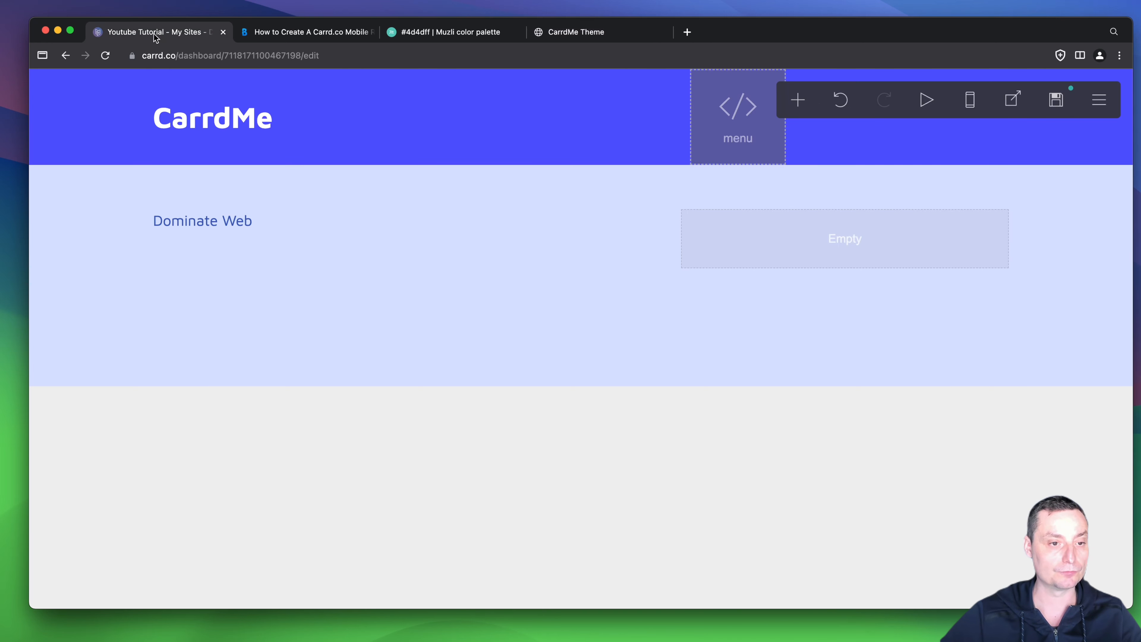
pyautogui.click(270, 228)
pyautogui.click(799, 102)
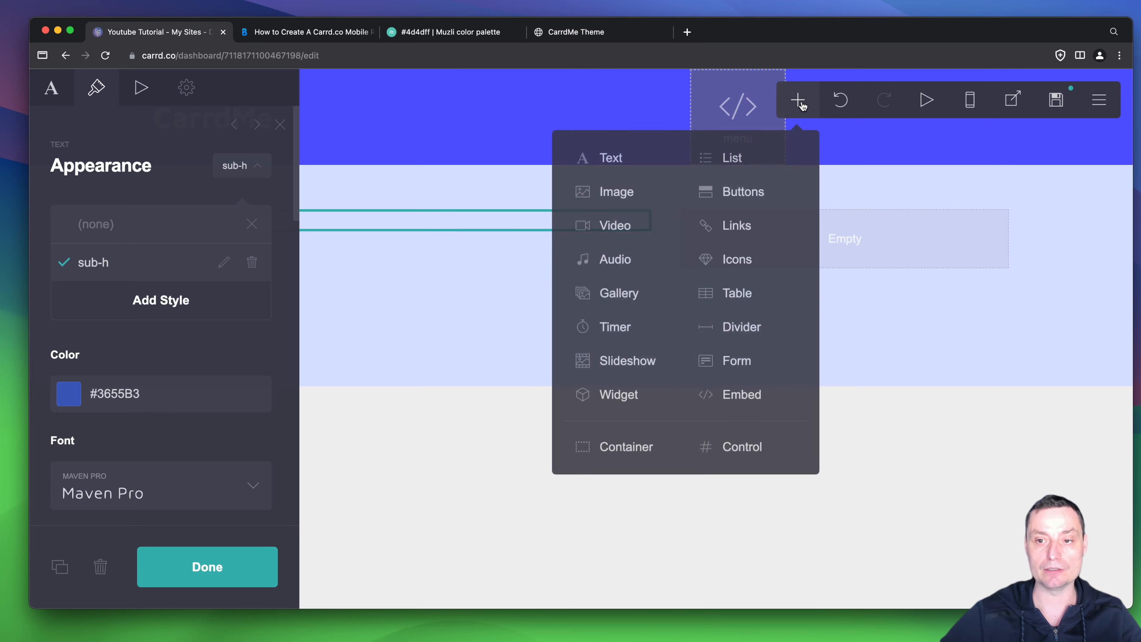
pyautogui.click(625, 164)
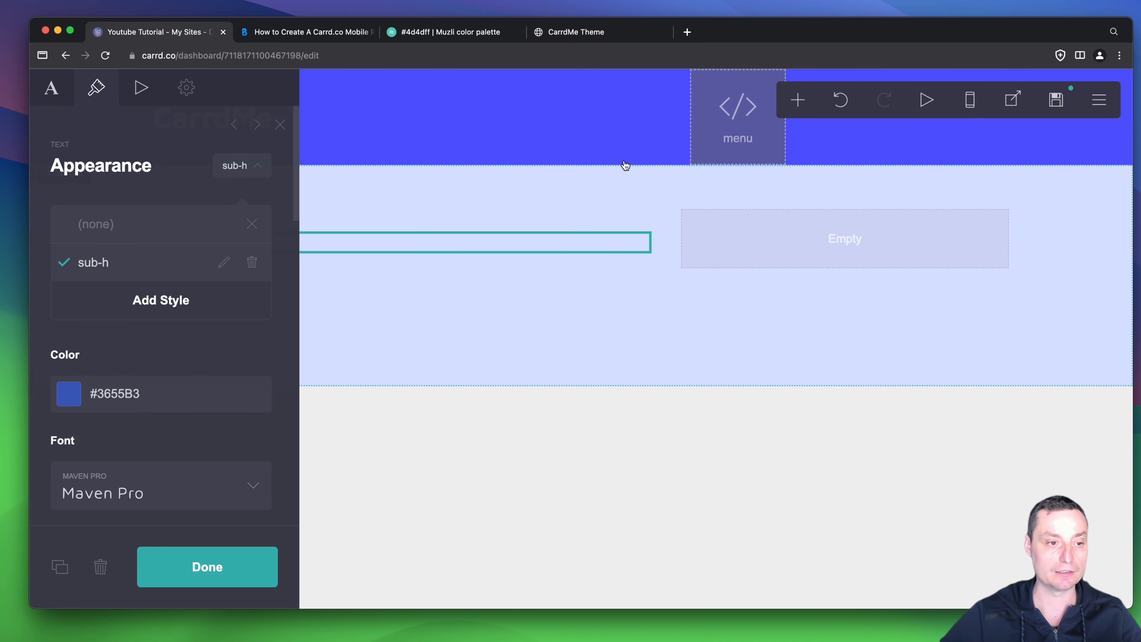
pyautogui.click(52, 88)
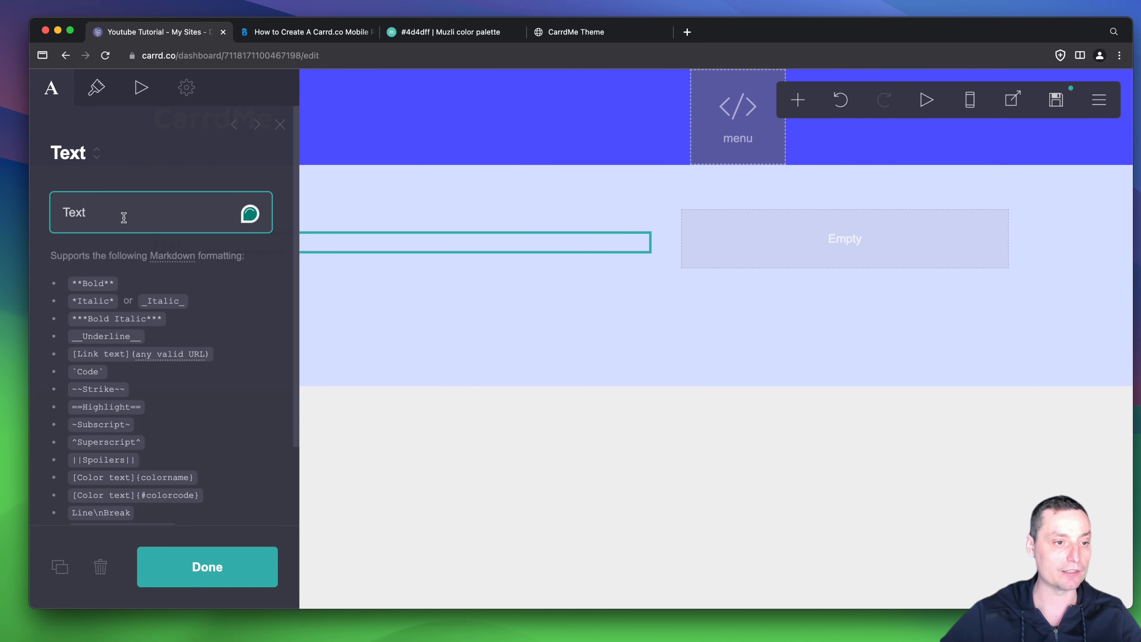
pyautogui.press('super+v')
pyautogui.click(237, 566)
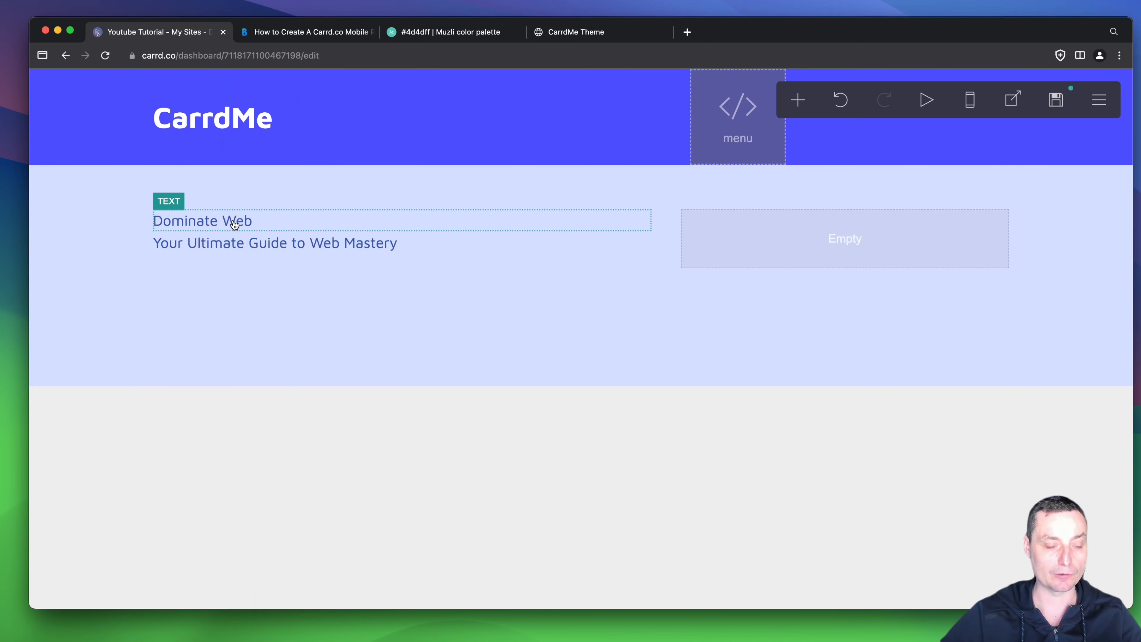
# Step: Add a new appearance style to the "Your Ultimate Guide to Web Mastery" text and name it main-h
pyautogui.click(229, 245)
pyautogui.click(91, 89)
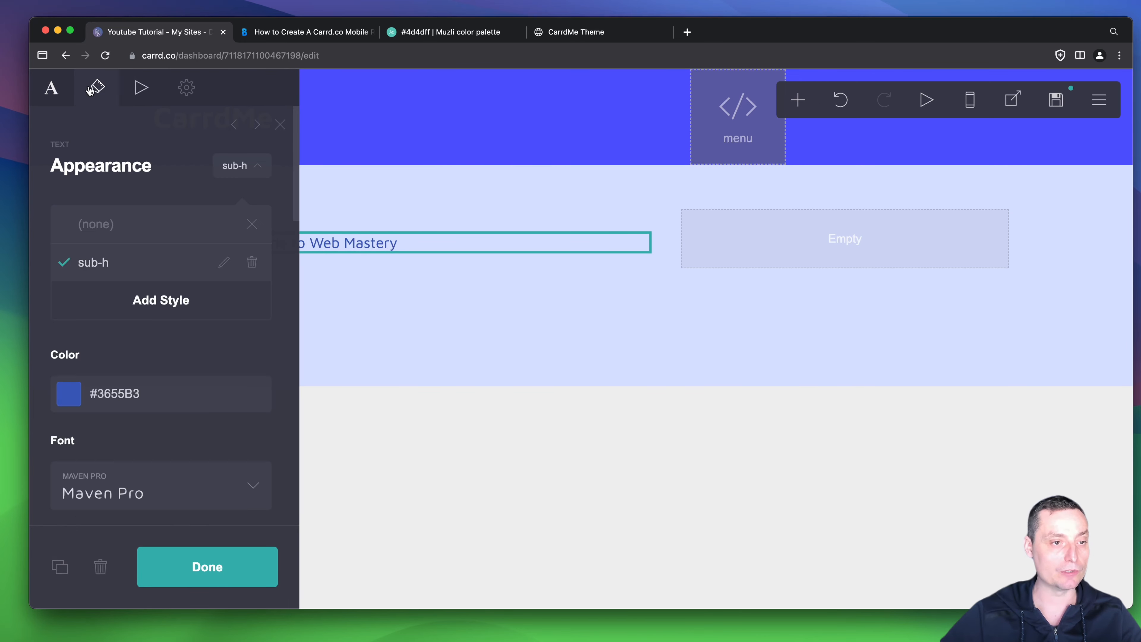
pyautogui.click(162, 306)
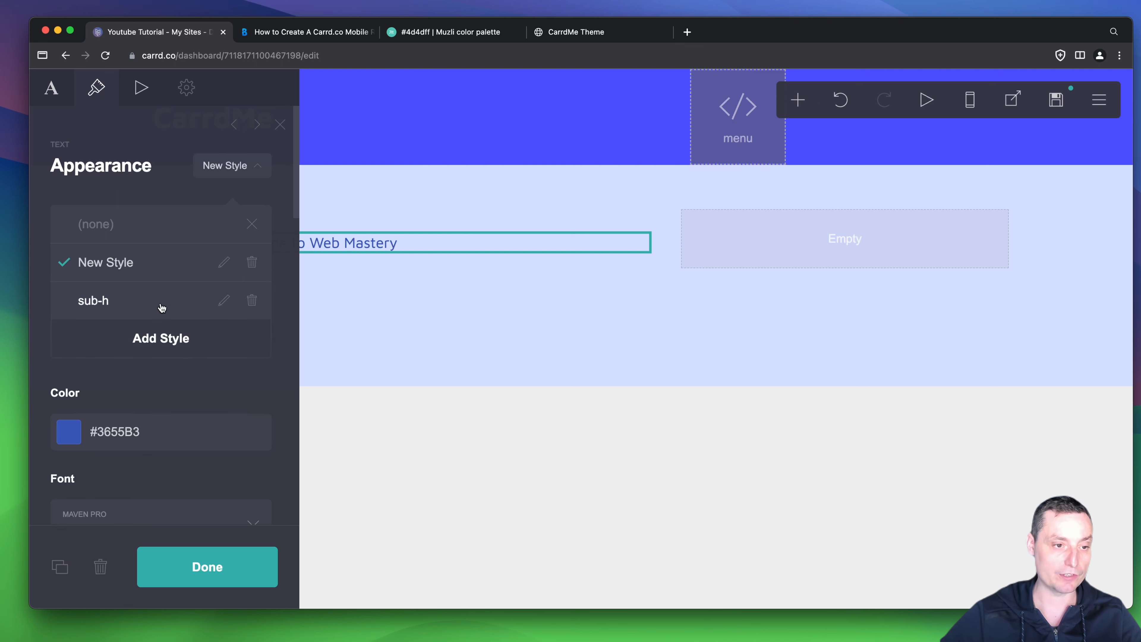
pyautogui.click(220, 261)
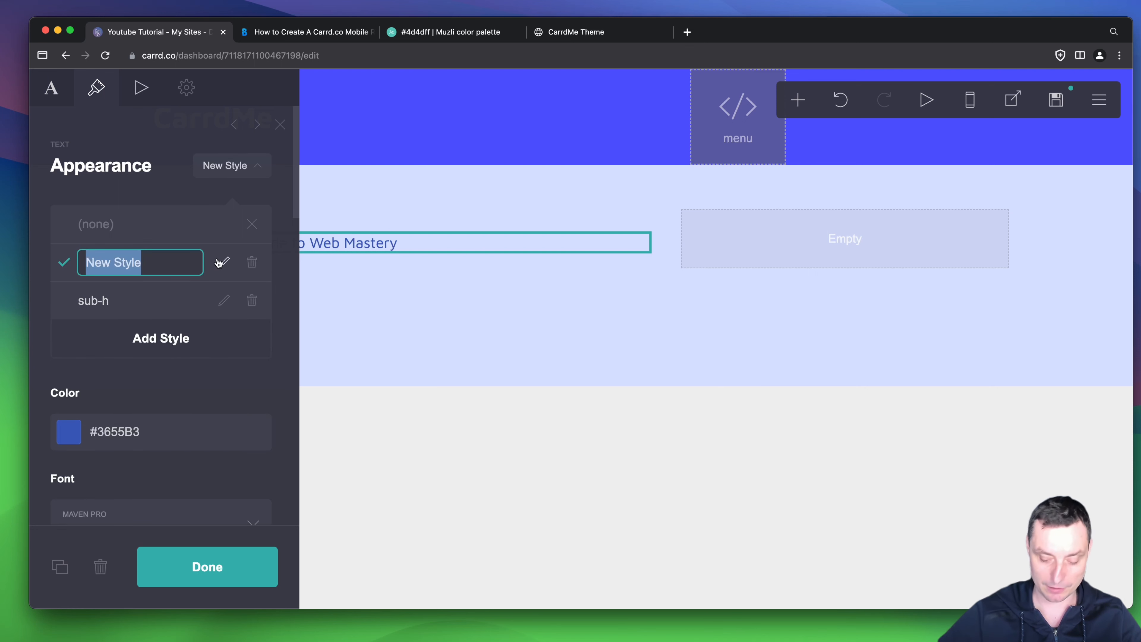
pyautogui.write('main-h')
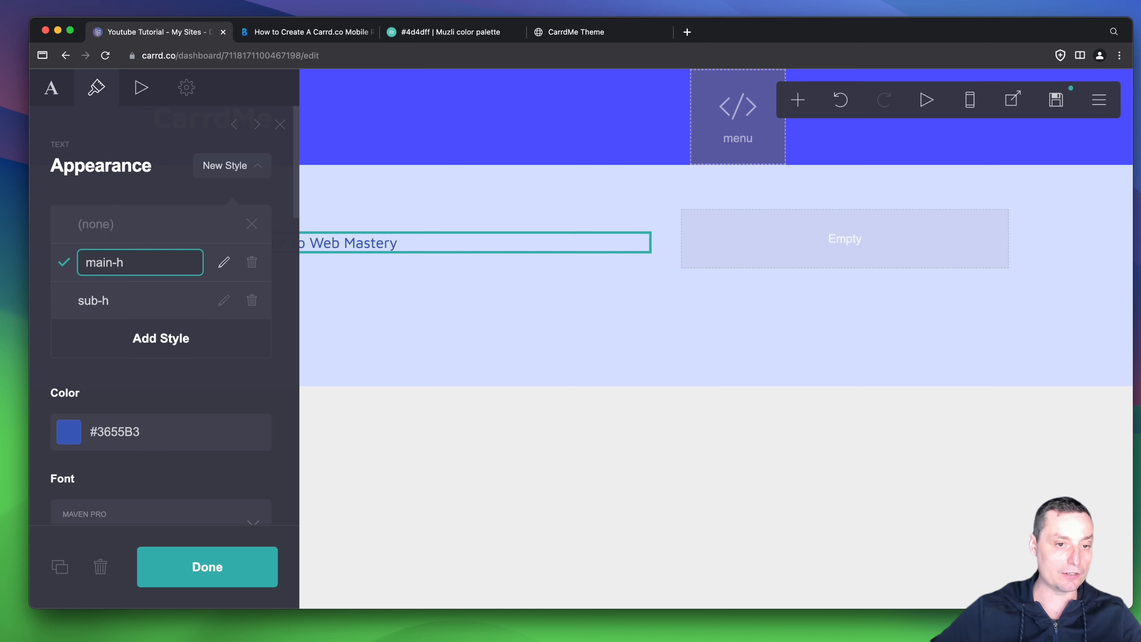
pyautogui.press('Return')
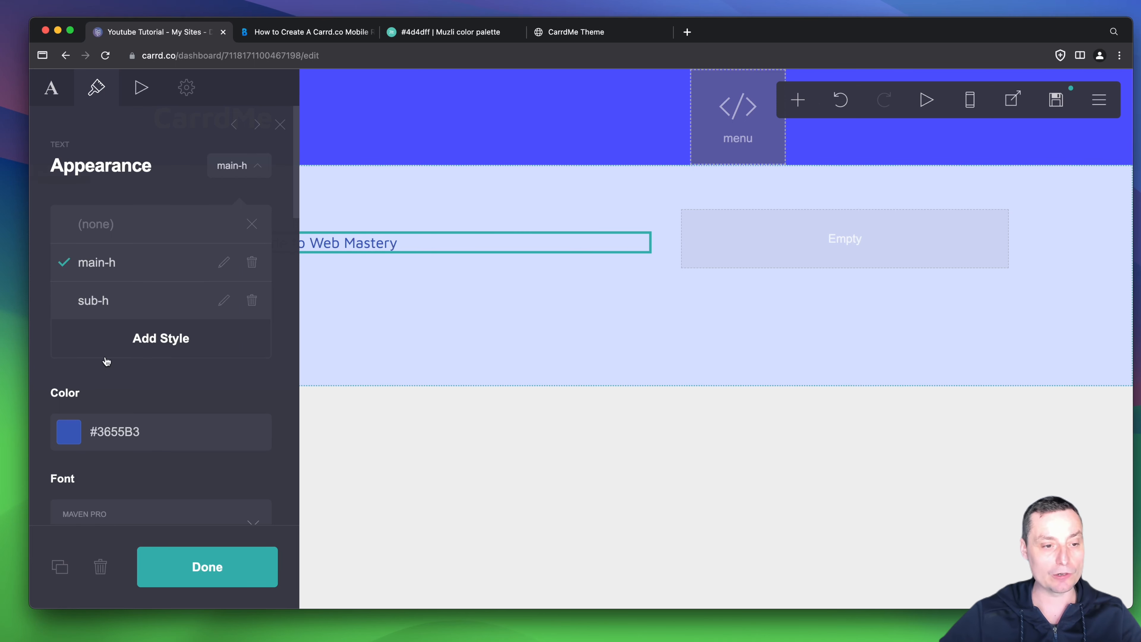
# Step: Set the main-h style's font size to 2 and weight to Medium, then close the text settings
pyautogui.scroll(-4, 119, 410)
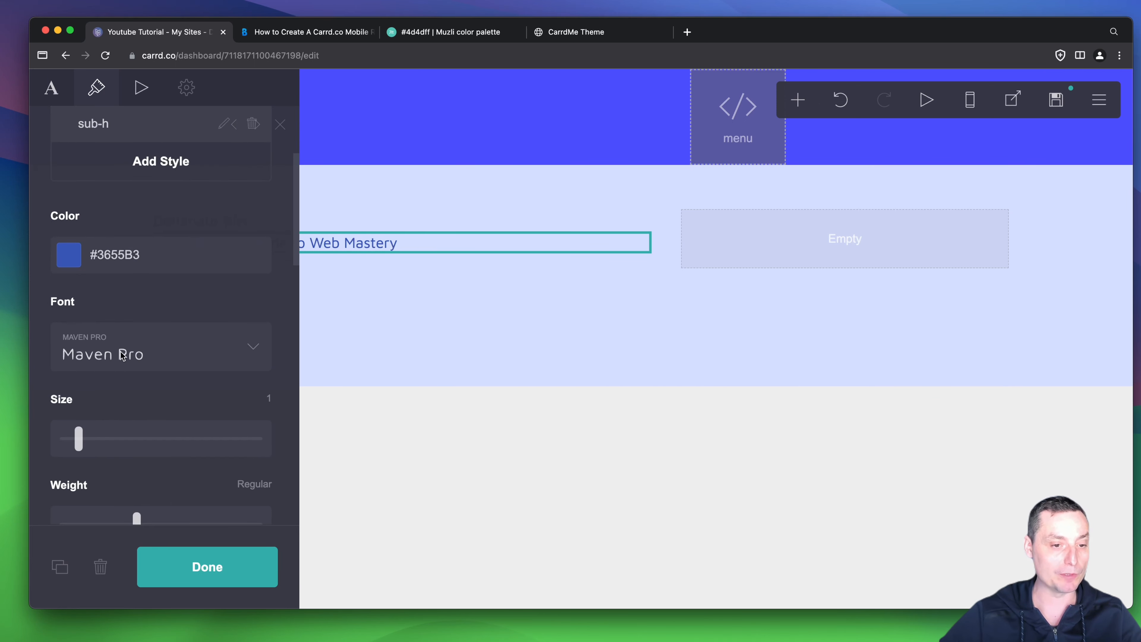
pyautogui.moveTo(82, 439); pyautogui.dragTo(108, 441)
pyautogui.scroll(-2, 126, 416)
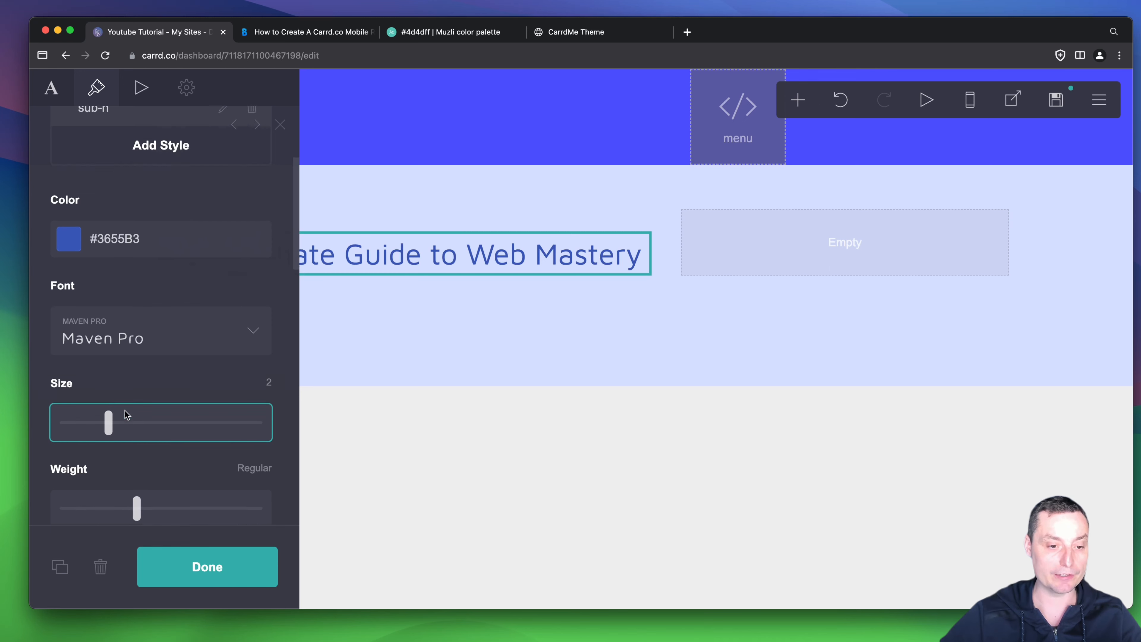
pyautogui.moveTo(137, 483); pyautogui.dragTo(152, 484)
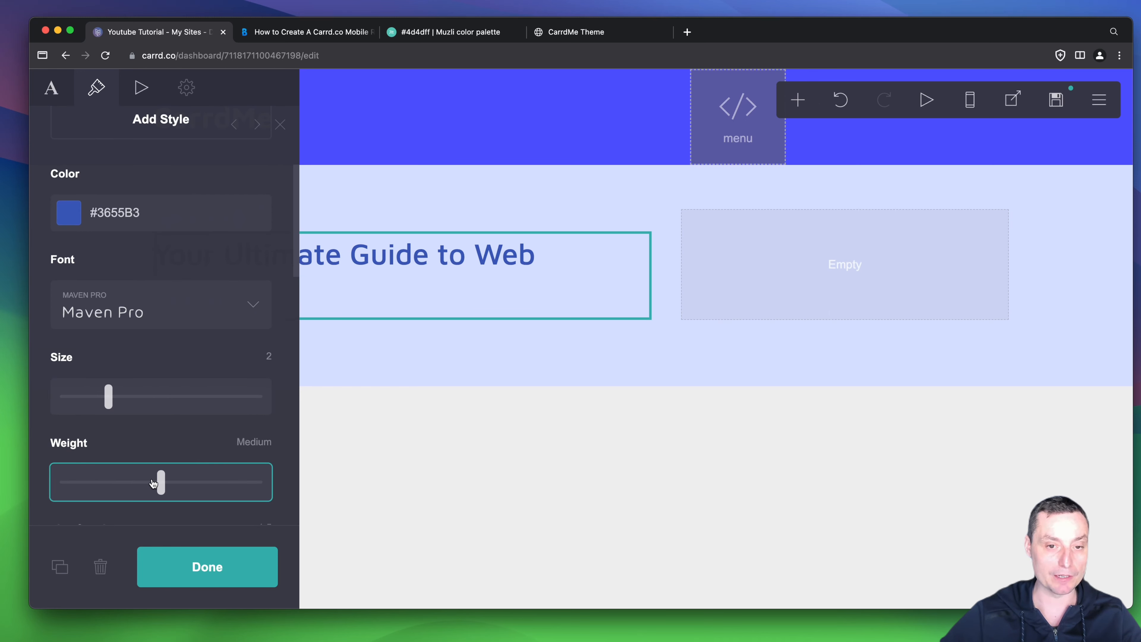
pyautogui.click(524, 193)
pyautogui.click(524, 193)
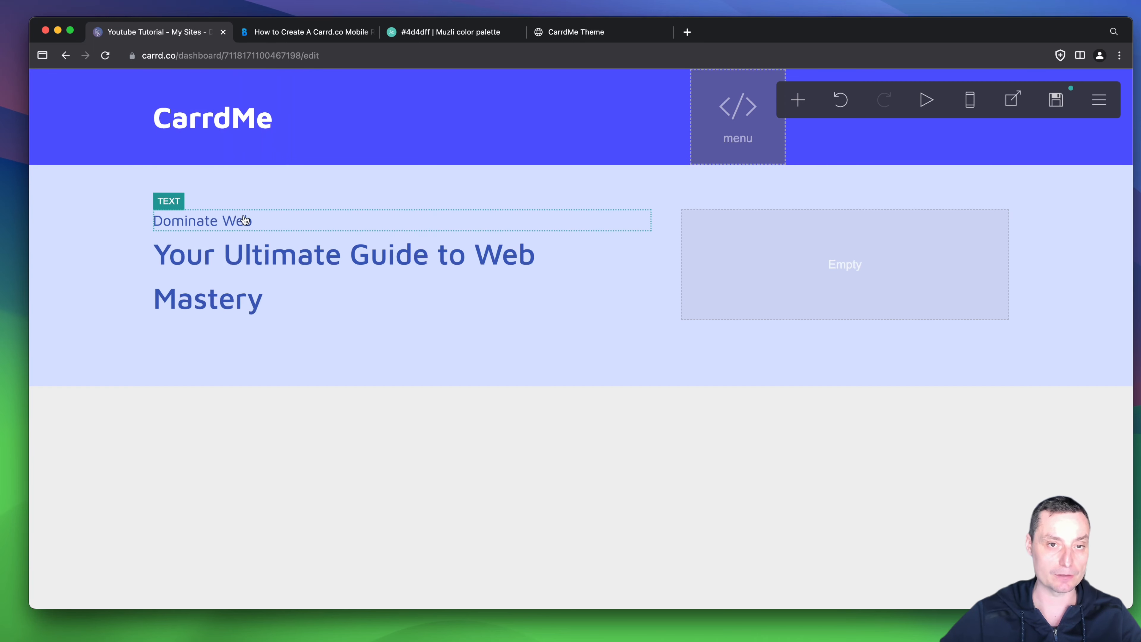
# Step: Compare the heading with the CarrdMe Theme demo and set the main-h style's weight to Semi Bold
pyautogui.click(572, 34)
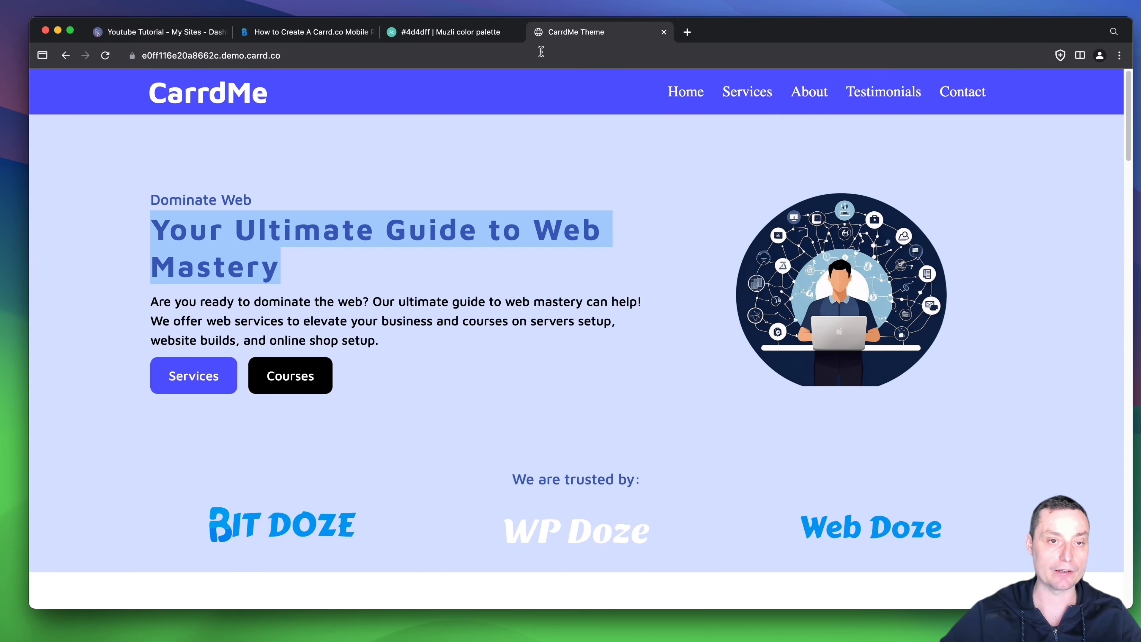
pyautogui.click(135, 33)
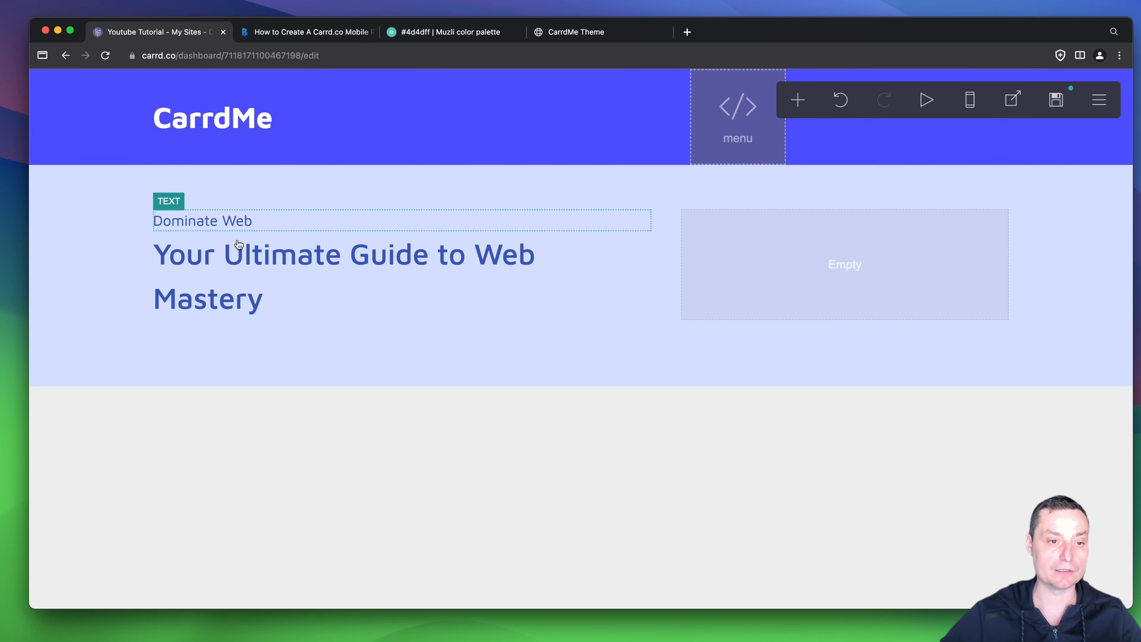
pyautogui.click(242, 290)
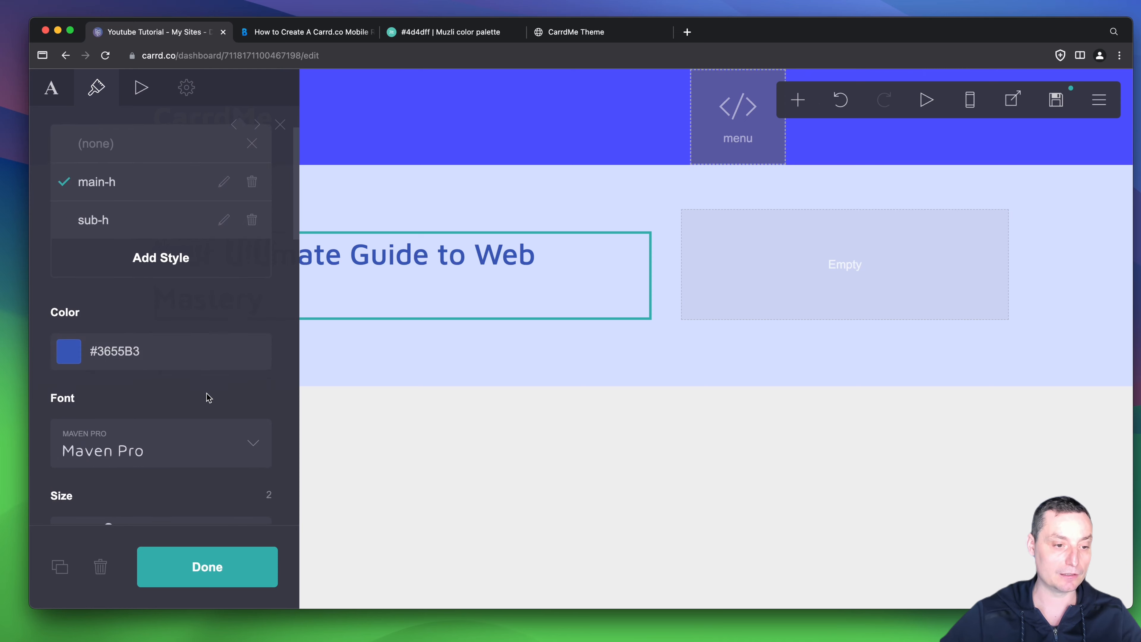
pyautogui.scroll(-5, 209, 397)
pyautogui.click(167, 383)
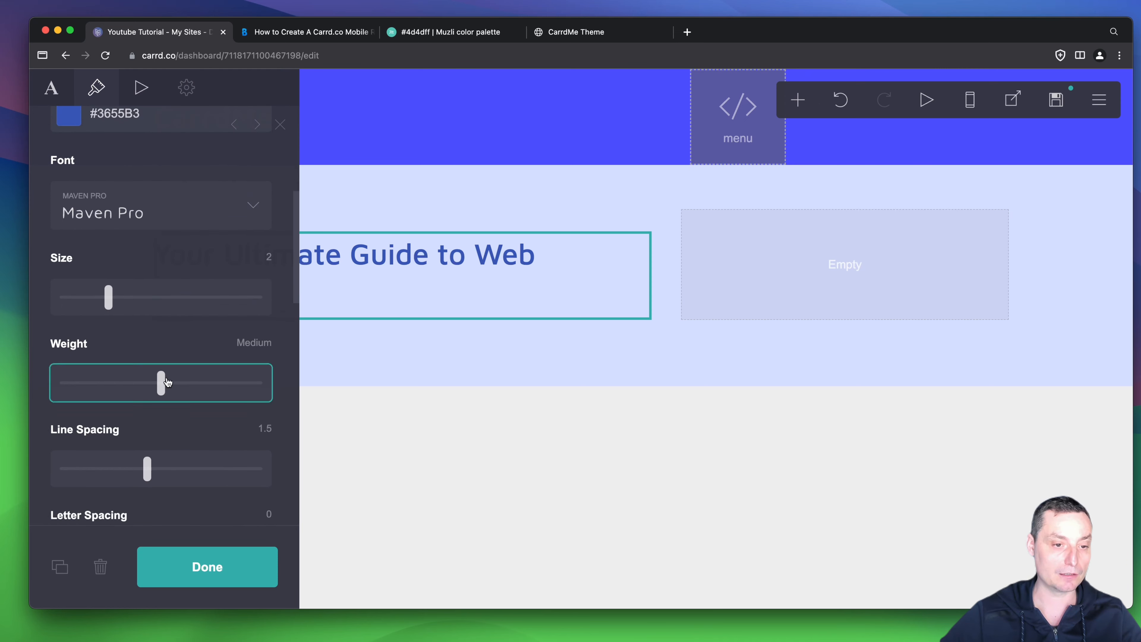
pyautogui.moveTo(168, 382); pyautogui.dragTo(178, 383)
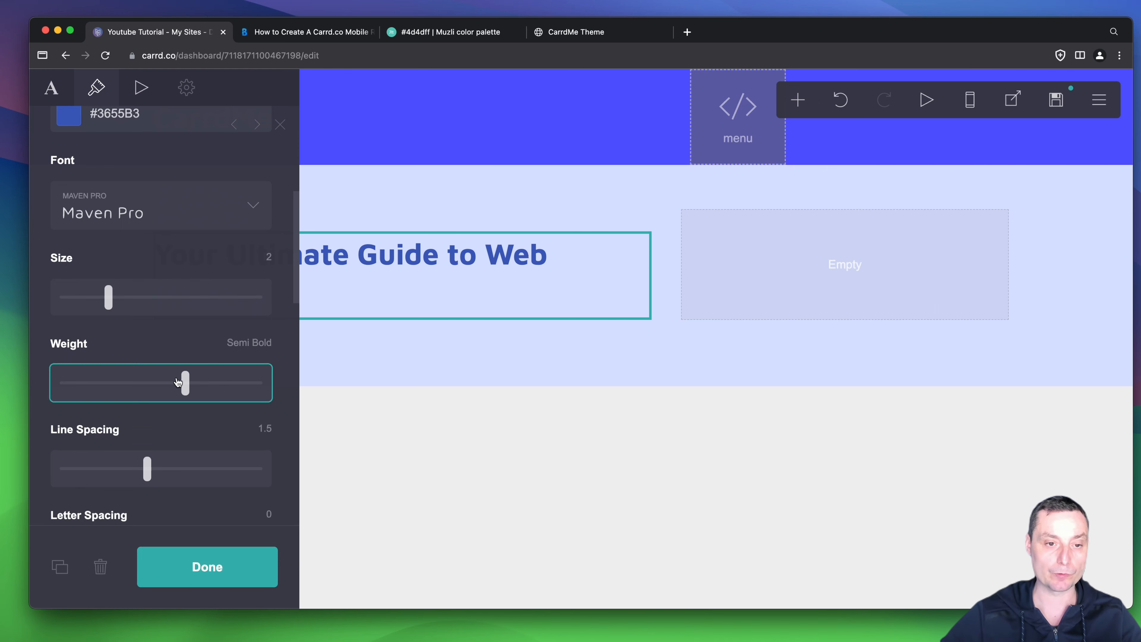
pyautogui.click(489, 181)
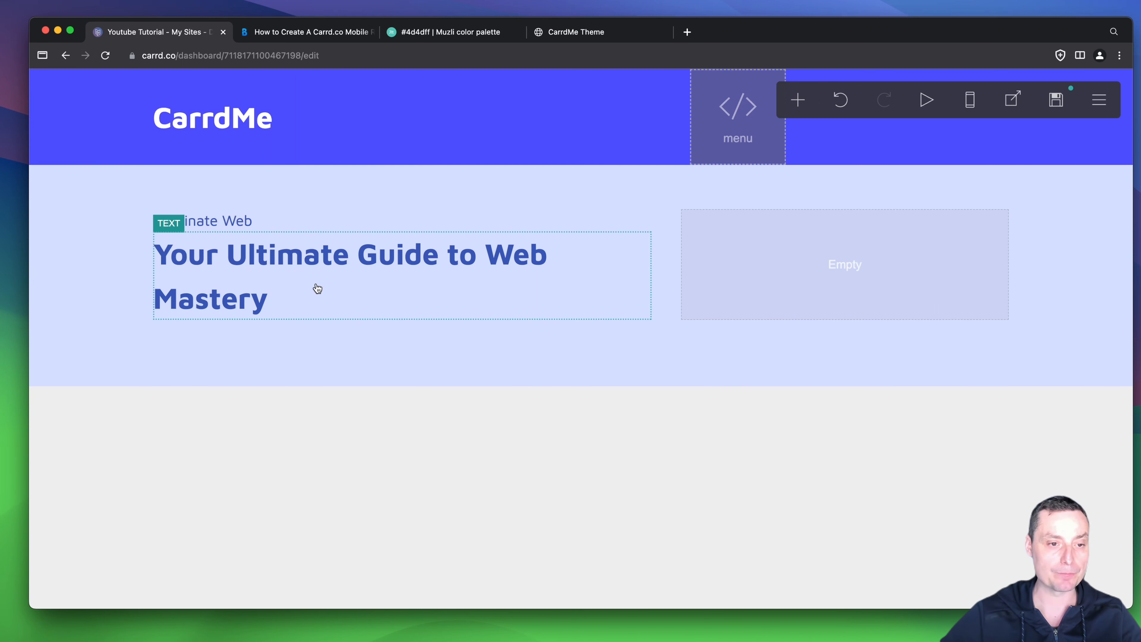
# Step: Set the main-h style's line spacing to 1.375 and letter spacing to -0.025 on the main heading, then close its settings
pyautogui.click(306, 257)
pyautogui.scroll(-8, 196, 319)
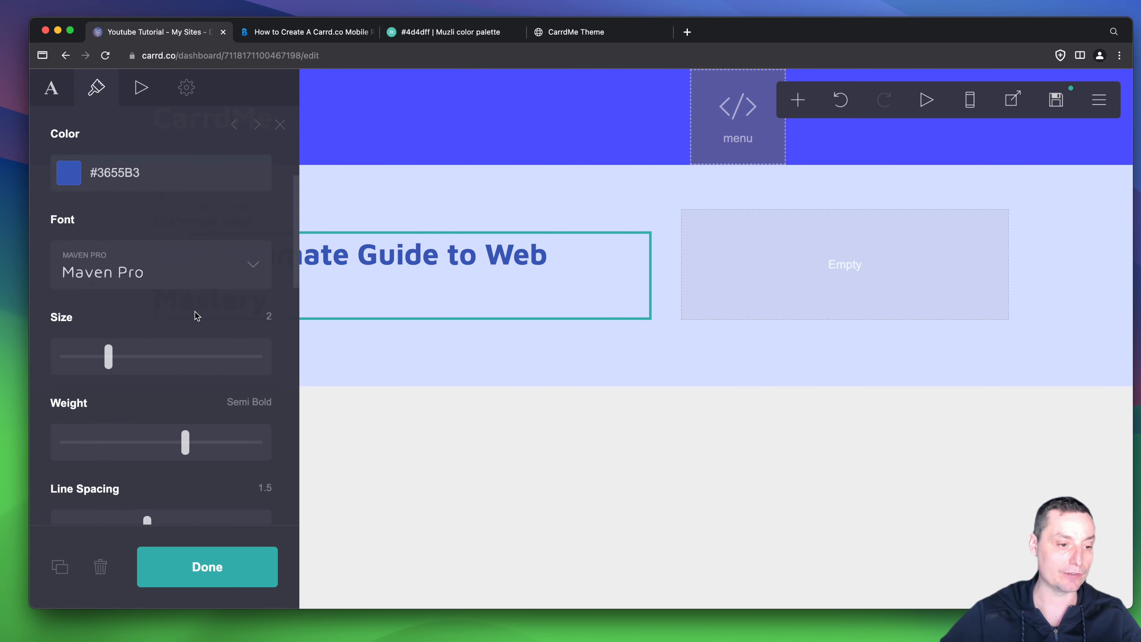
pyautogui.scroll(-4, 196, 316)
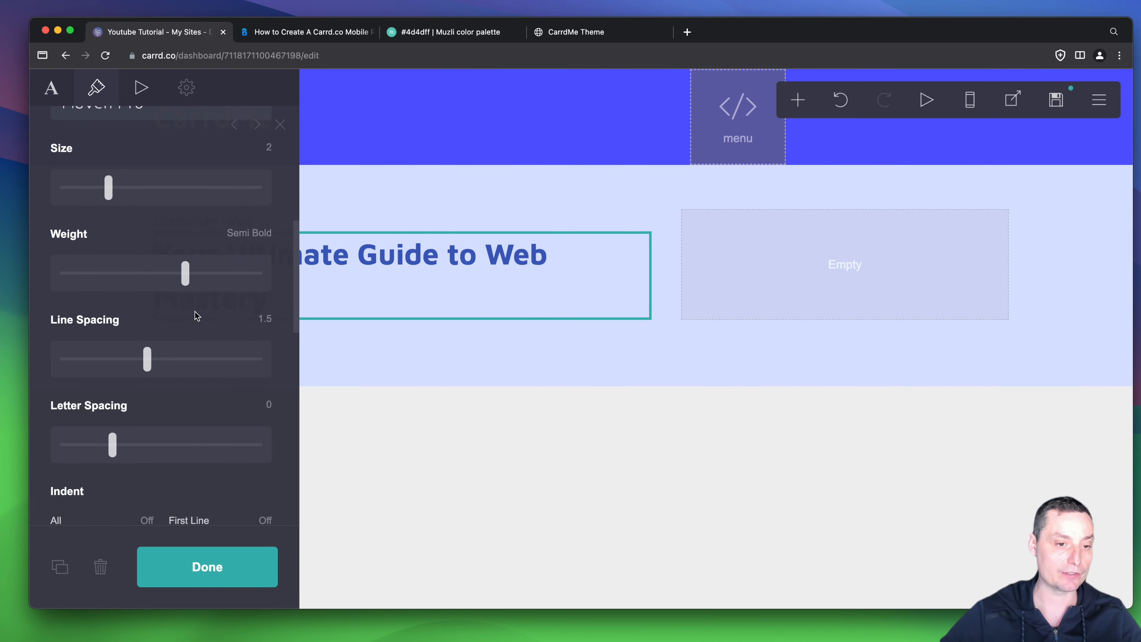
pyautogui.moveTo(150, 362); pyautogui.dragTo(135, 361)
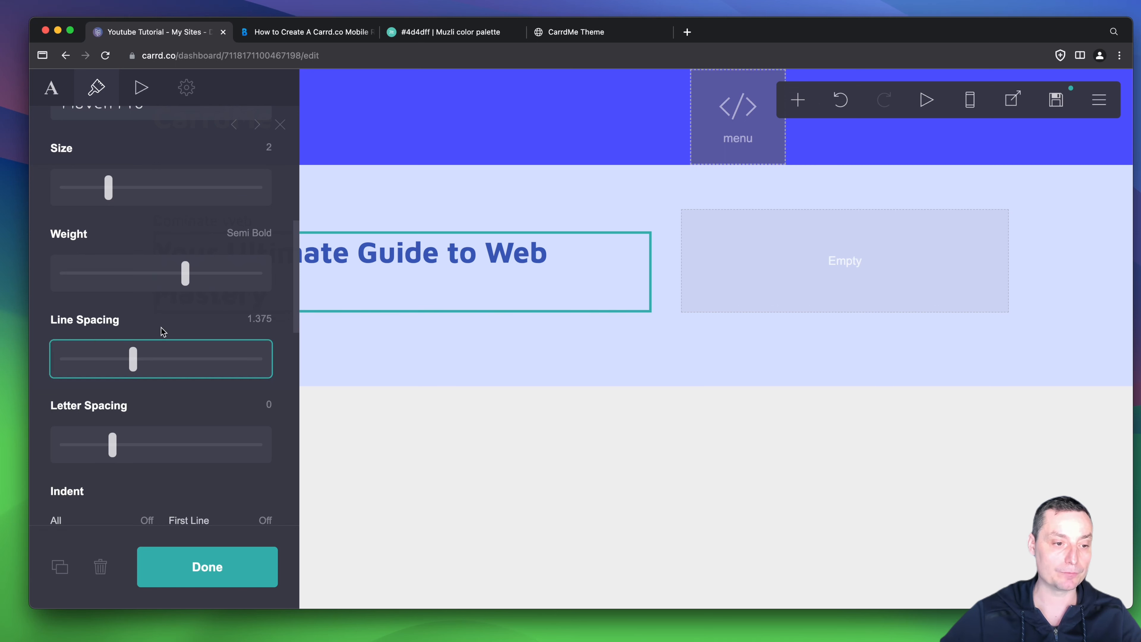
pyautogui.scroll(-1, 157, 350)
pyautogui.moveTo(112, 424); pyautogui.dragTo(111, 424)
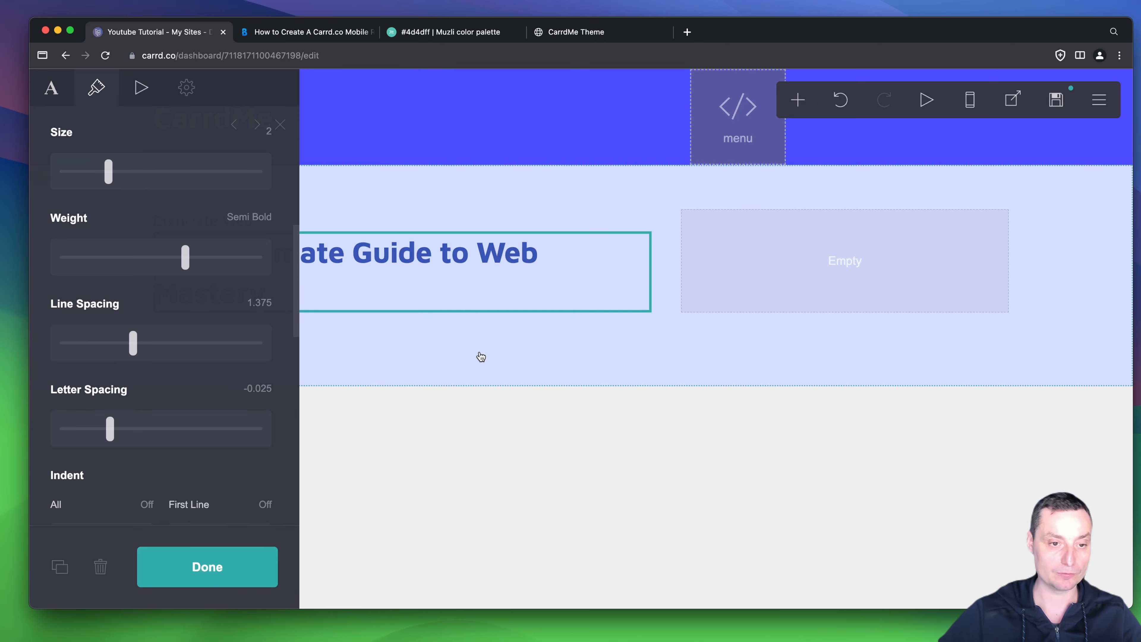
pyautogui.click(521, 420)
pyautogui.click(522, 420)
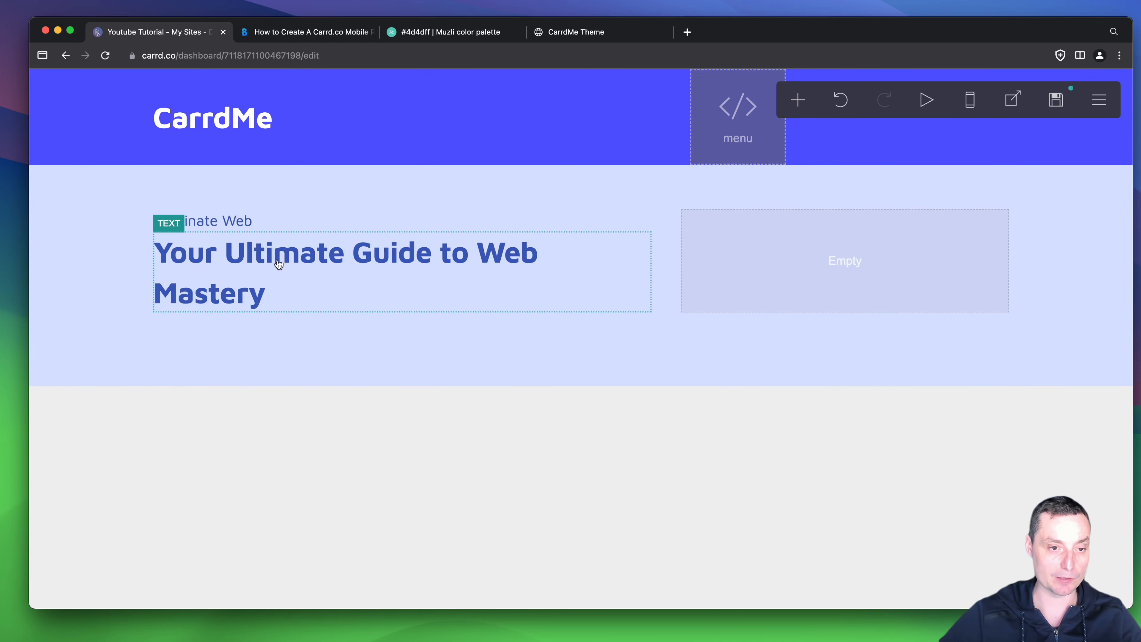
# Step: Review the main heading's remaining appearance settings, including indent, margins, alignment, gradient and outline
pyautogui.click(374, 274)
pyautogui.scroll(-2, 239, 316)
pyautogui.scroll(-10, 238, 313)
pyautogui.scroll(-4, 238, 311)
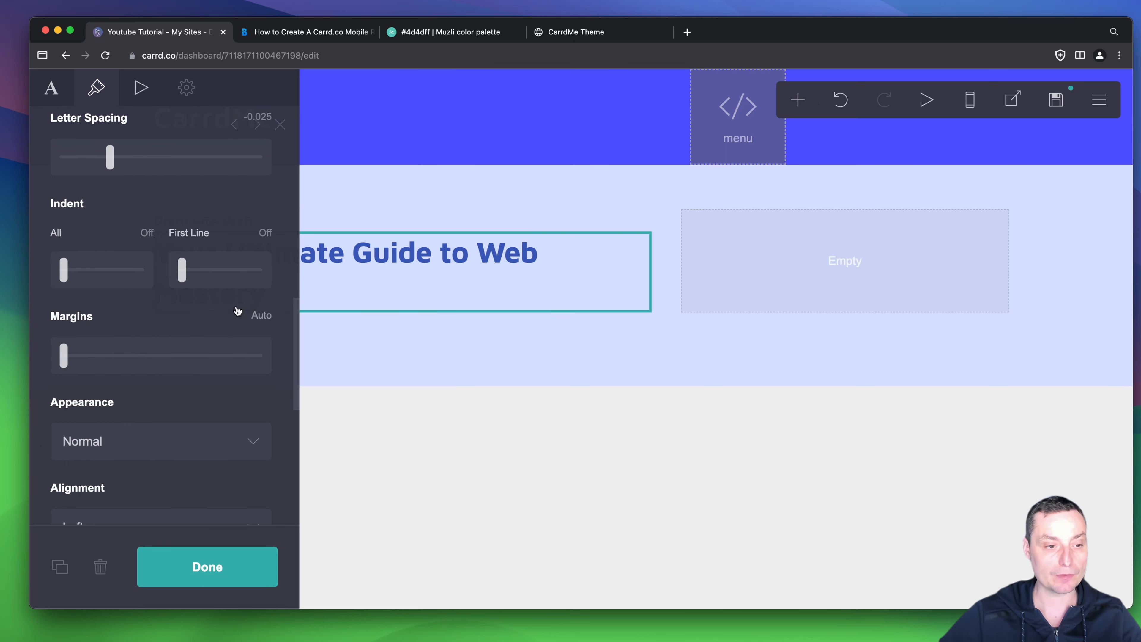
pyautogui.scroll(-3, 237, 311)
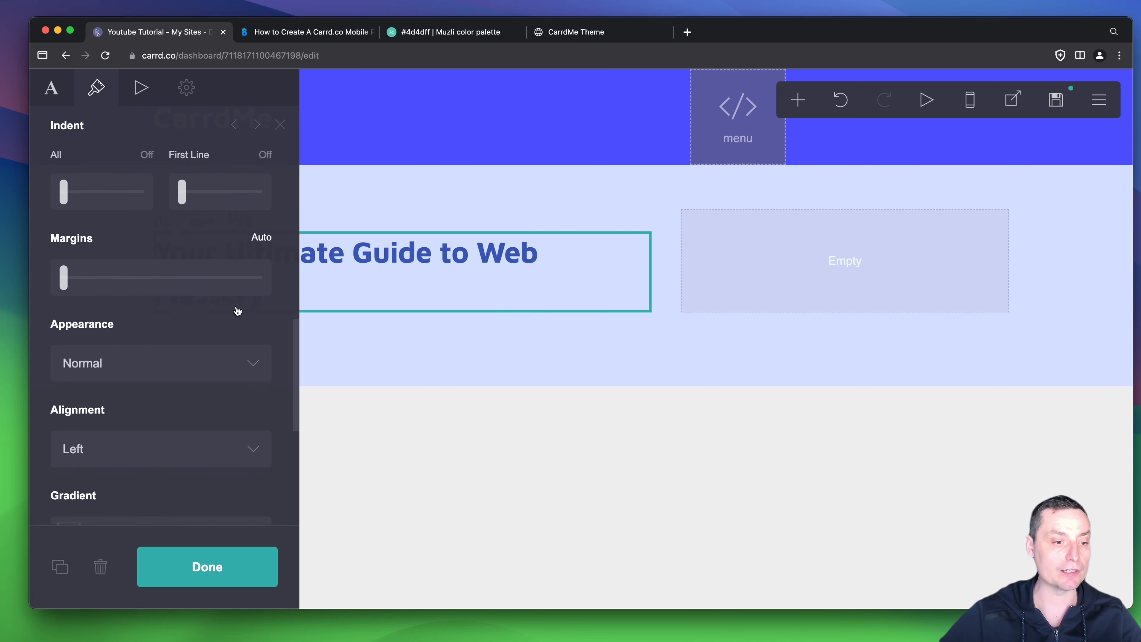
pyautogui.scroll(-3, 237, 311)
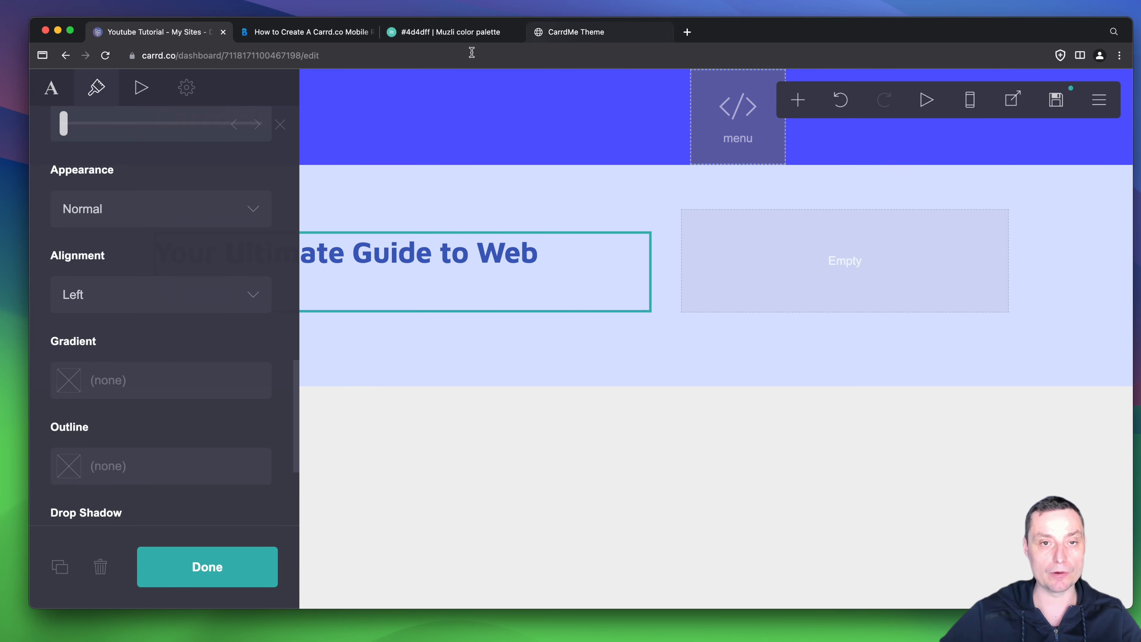
# Step: Switch to the CarrdMe Theme demo and copy the hero paragraph starting "Are you ready to dominate the web?"
pyautogui.click(591, 38)
pyautogui.click(155, 304)
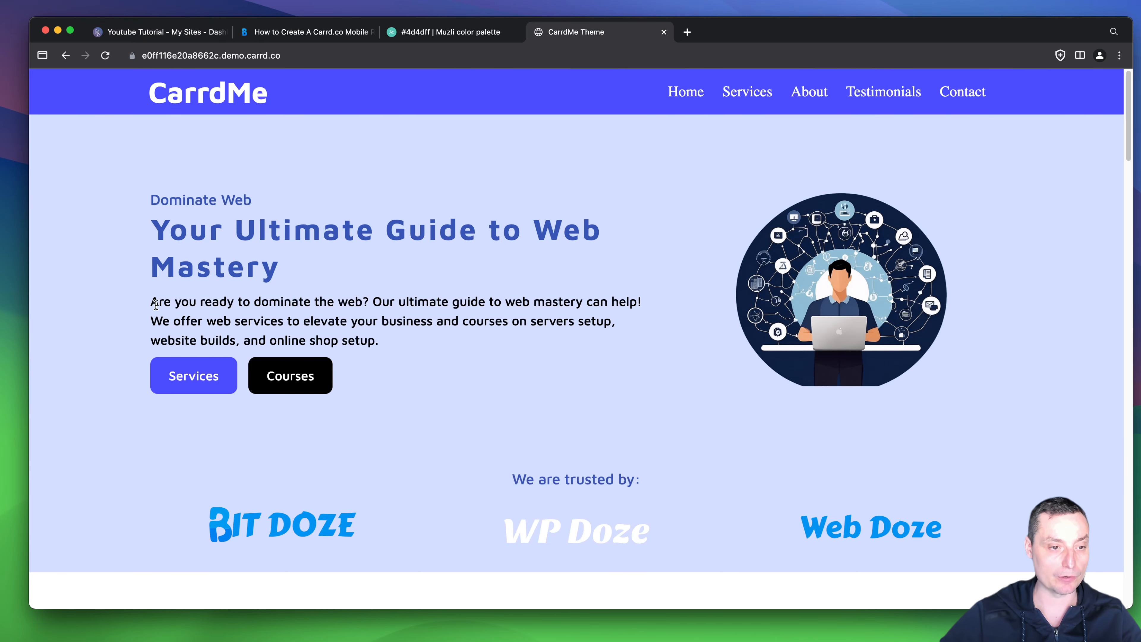
pyautogui.moveTo(150, 301); pyautogui.dragTo(391, 338)
pyautogui.press('super+c')
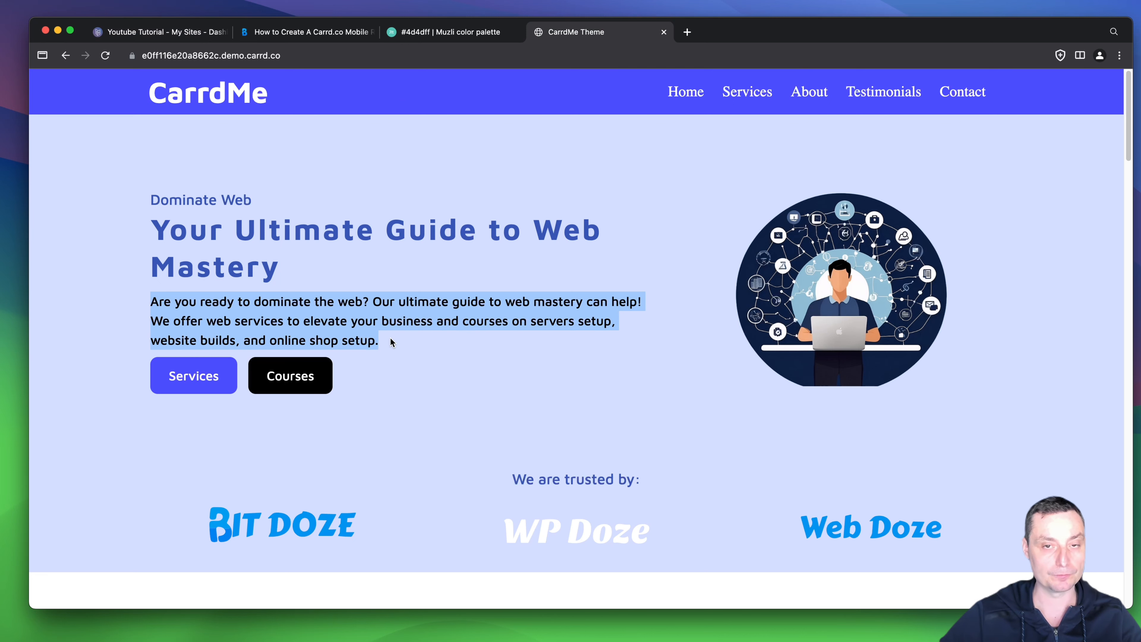
# Step: Return to the Carrd editor and add a text element below the "Your Ultimate Guide to Web Mastery" heading
pyautogui.click(176, 33)
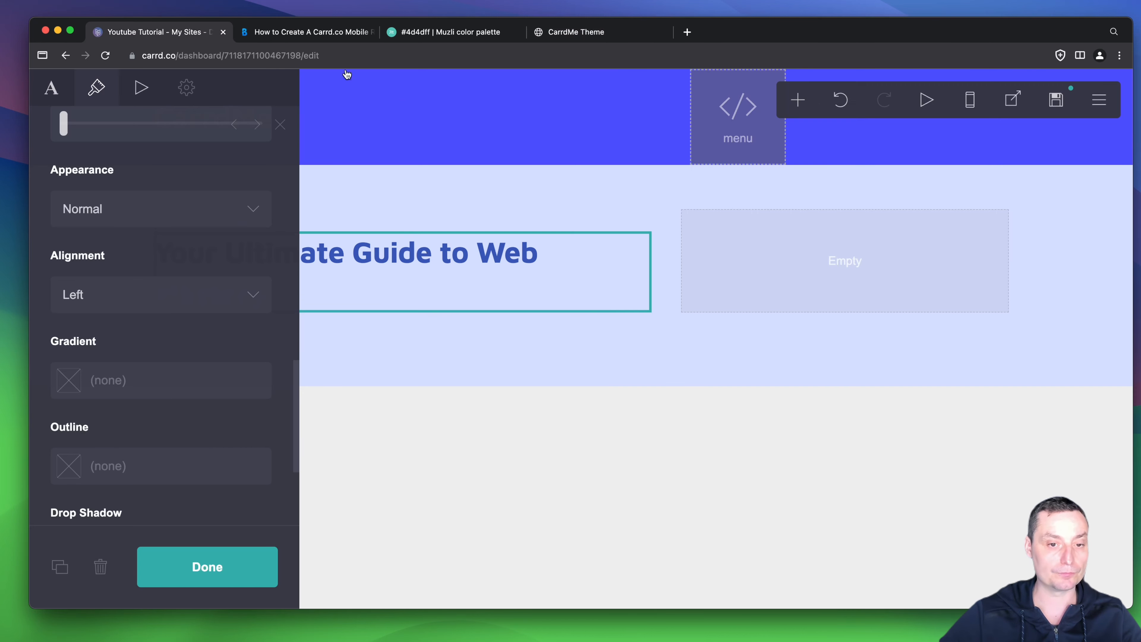
pyautogui.click(795, 102)
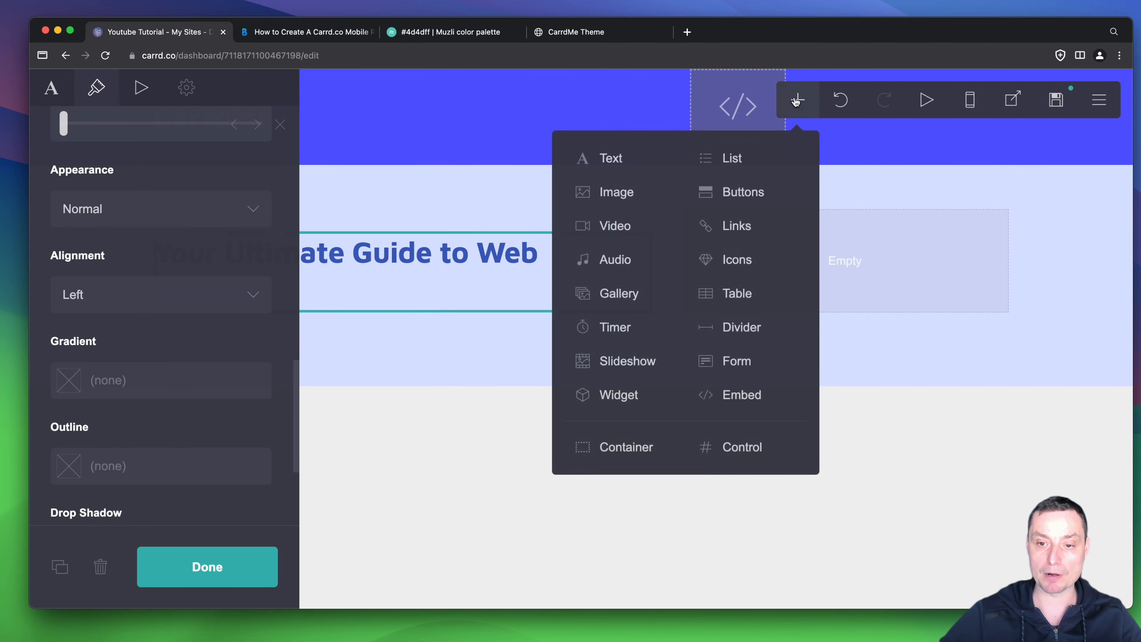
pyautogui.click(605, 155)
pyautogui.click(472, 390)
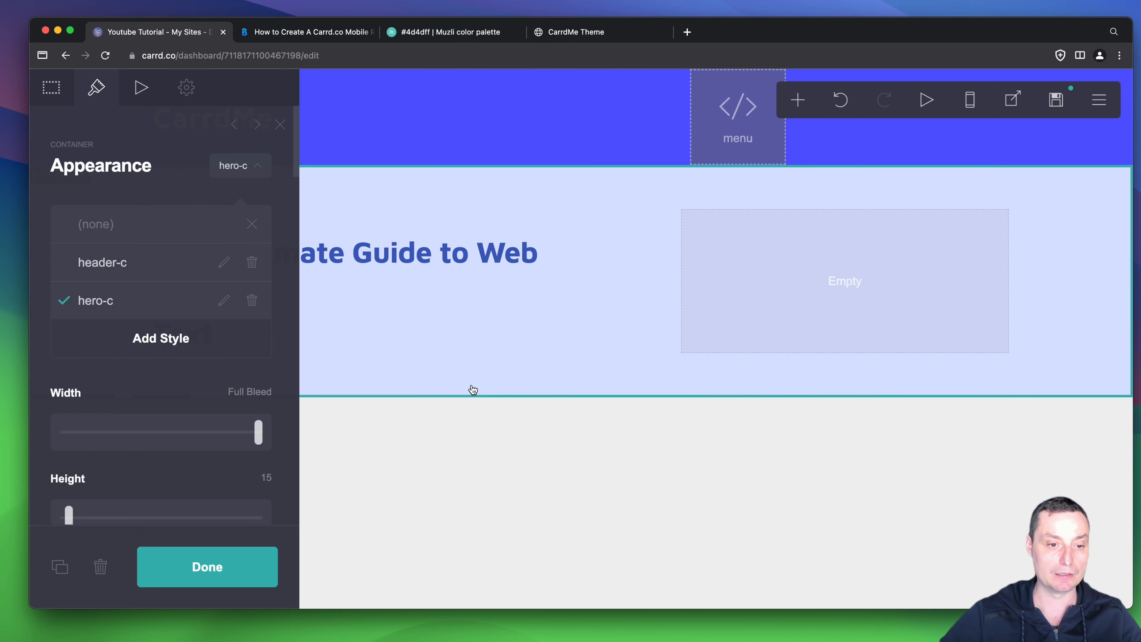
pyautogui.click(470, 390)
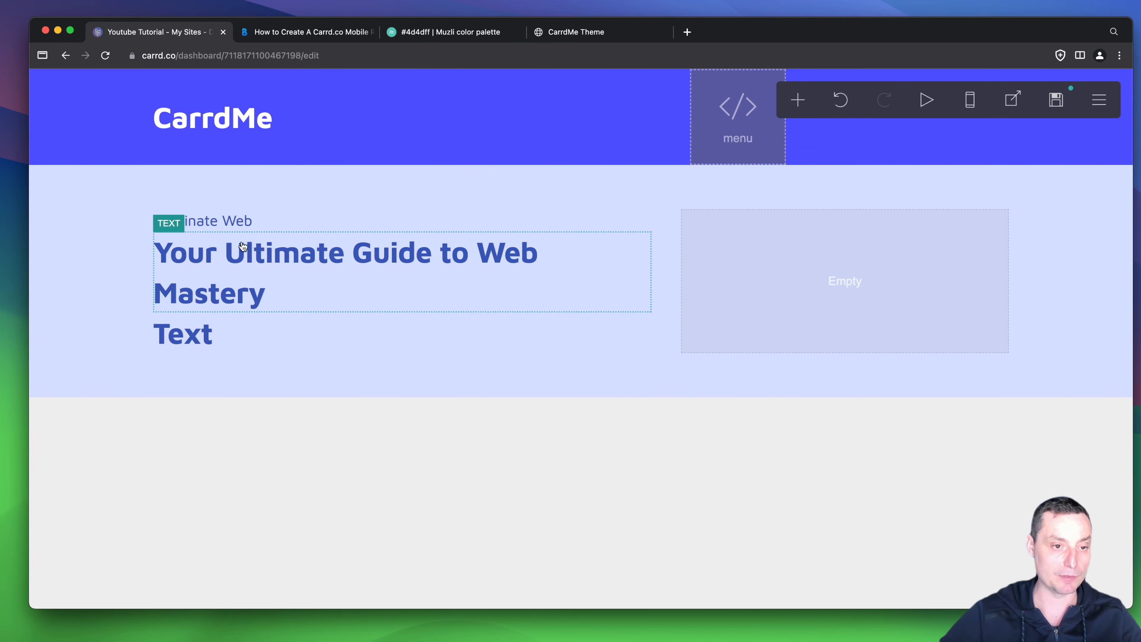
# Step: Add a new appearance style to the text element below the main heading and name it black-text
pyautogui.click(216, 335)
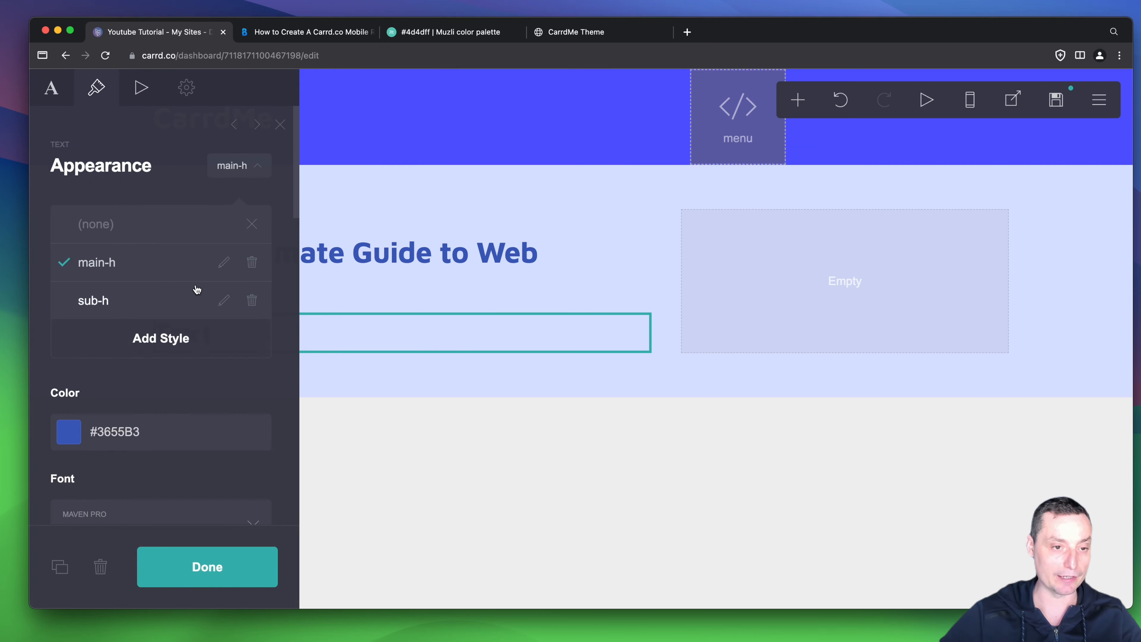
pyautogui.click(186, 338)
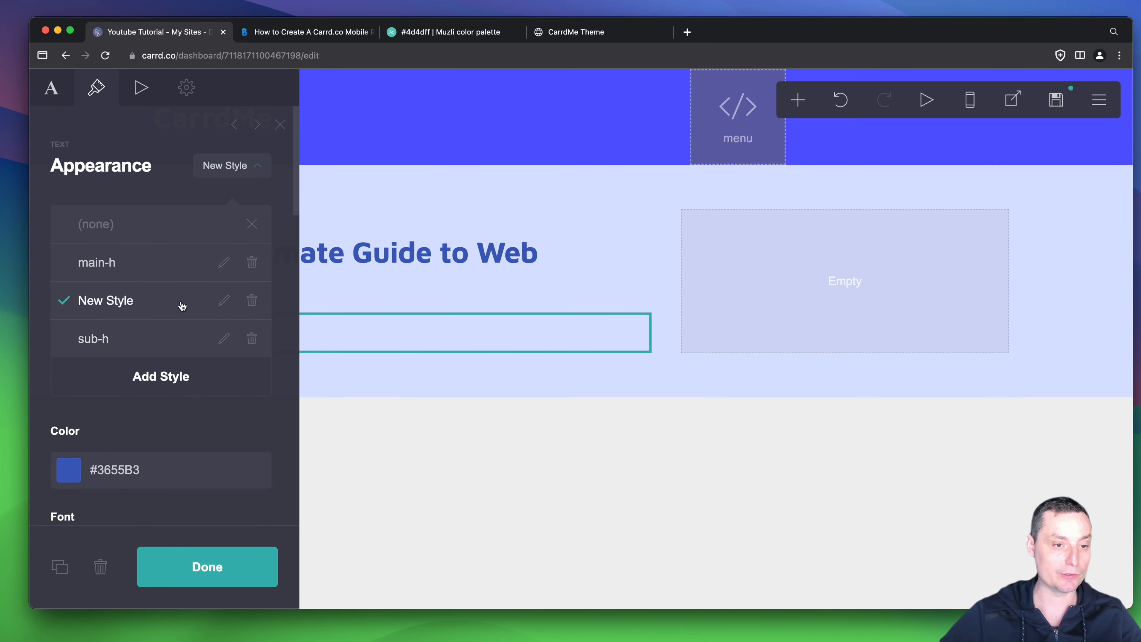
pyautogui.click(224, 302)
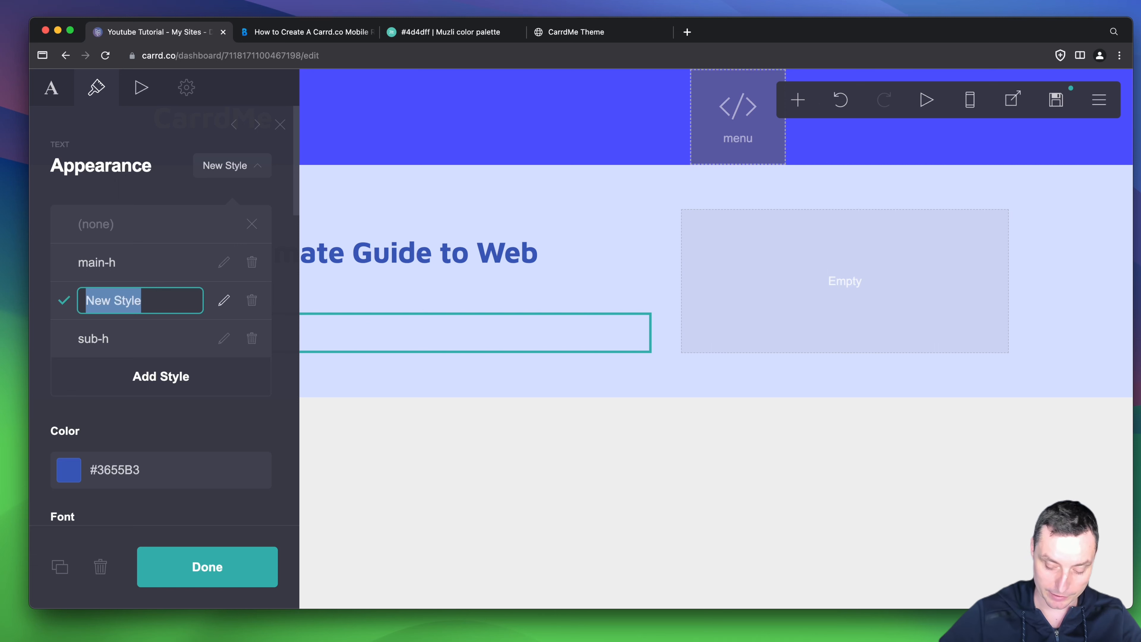
pyautogui.write('black-text')
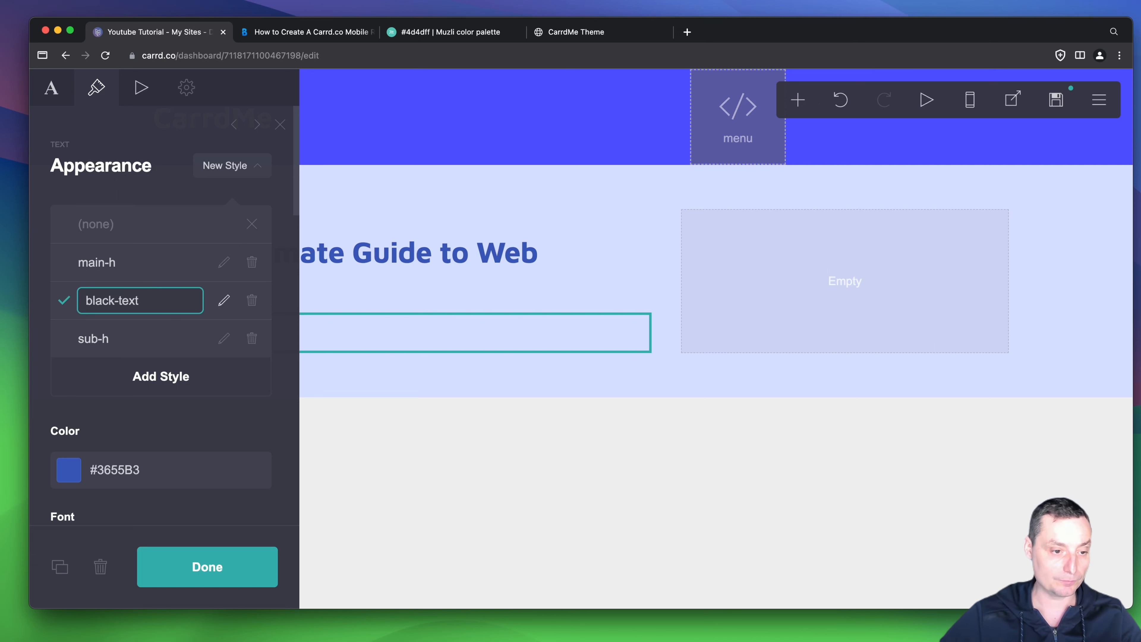
pyautogui.click(202, 416)
# Step: Set the black-text style's color to dark gray #303030
pyautogui.scroll(-2, 175, 395)
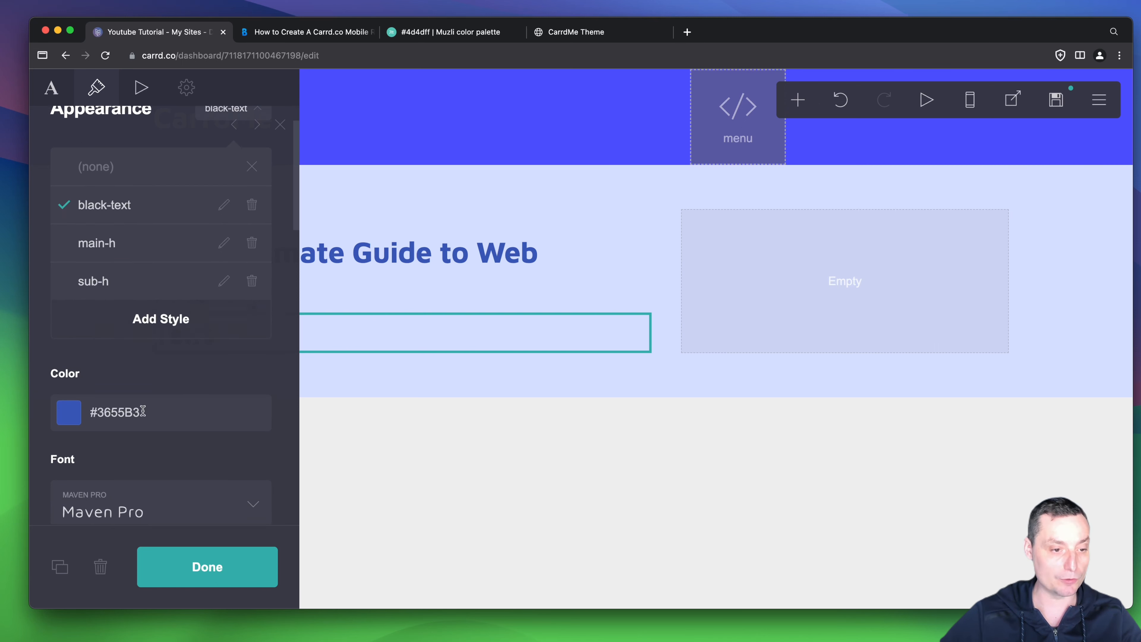
pyautogui.click(74, 412)
pyautogui.scroll(-2, 135, 431)
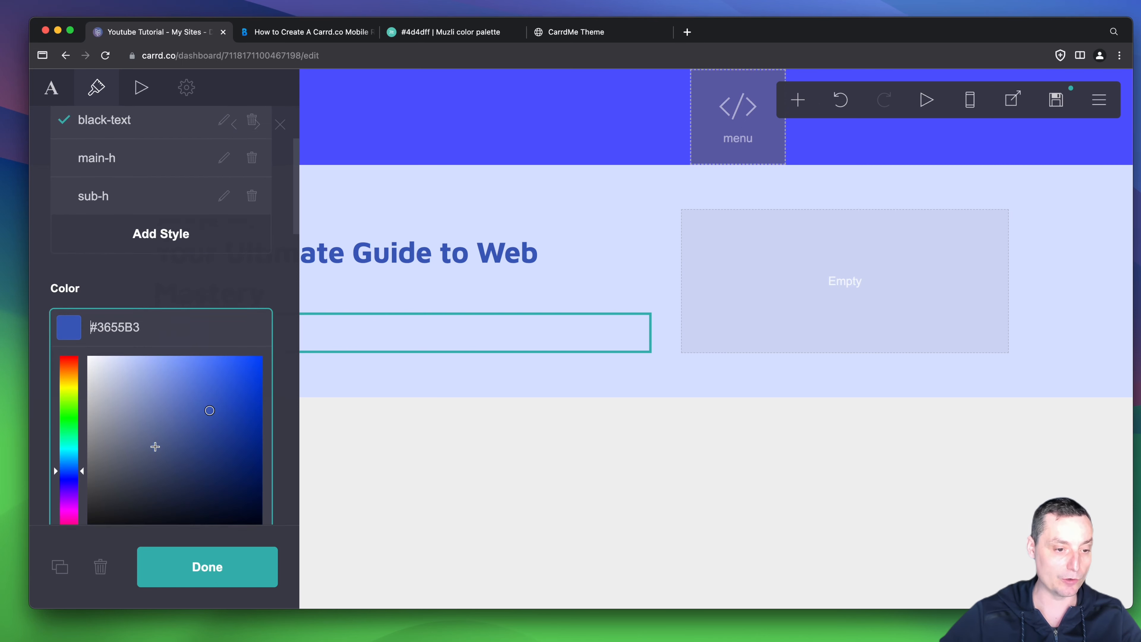
pyautogui.moveTo(210, 403); pyautogui.dragTo(93, 496)
pyautogui.scroll(-2, 149, 398)
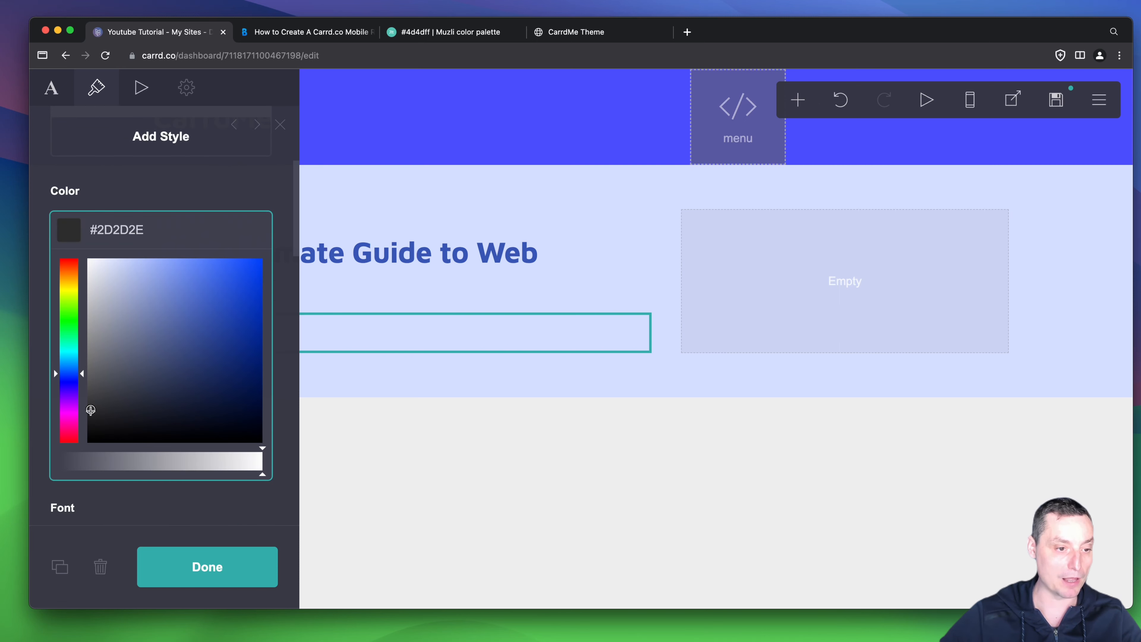
pyautogui.moveTo(90, 413); pyautogui.dragTo(89, 408)
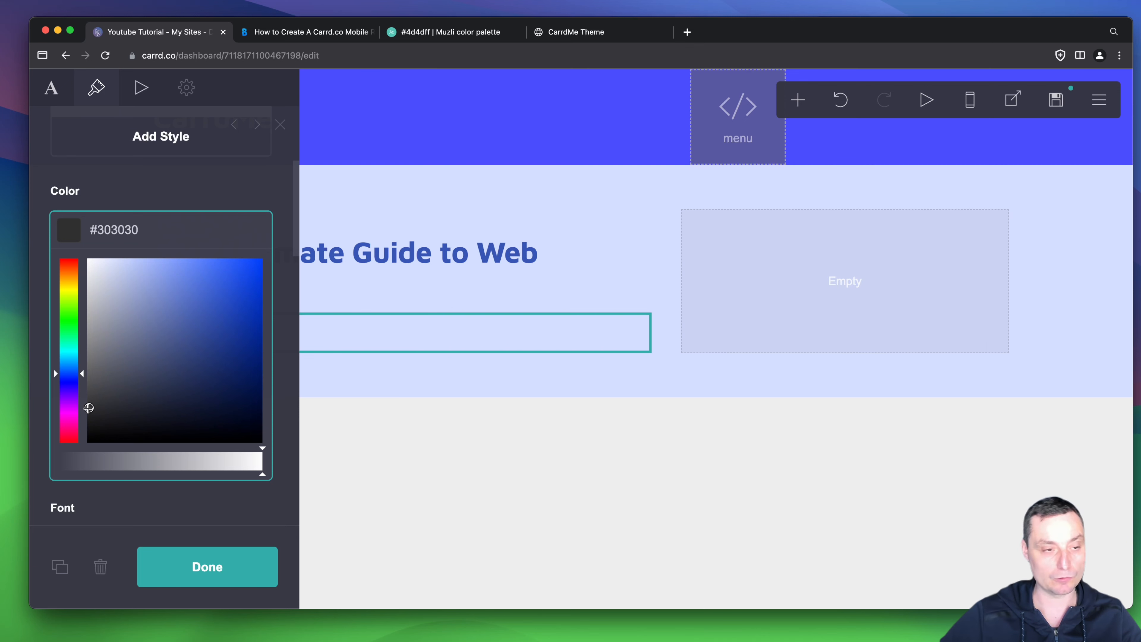
pyautogui.scroll(-1, 183, 334)
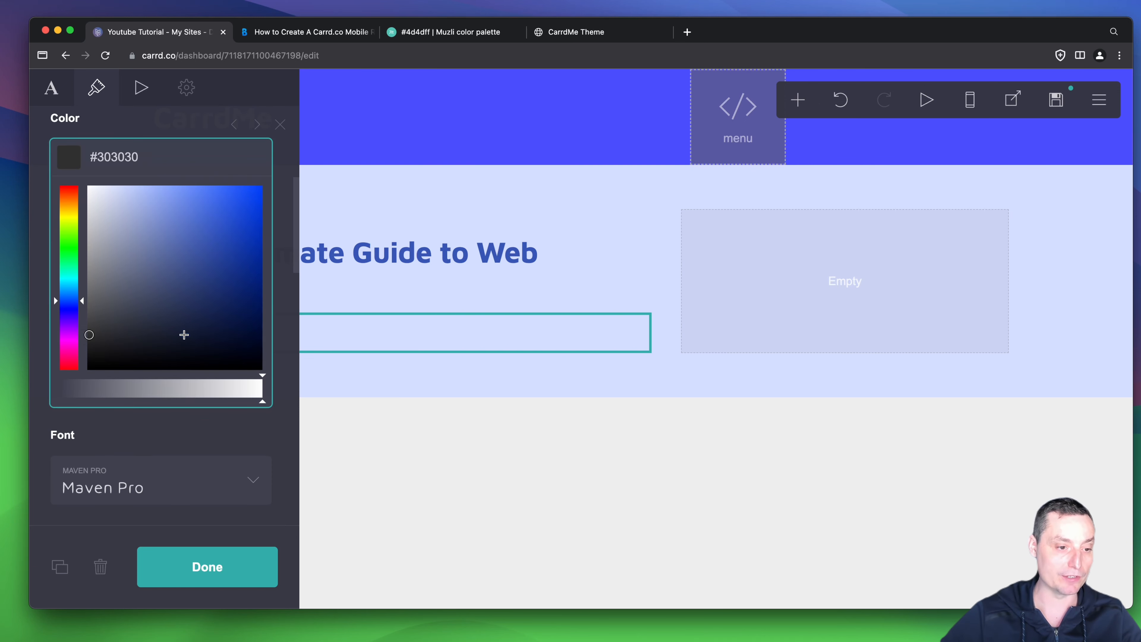
pyautogui.scroll(5, 184, 334)
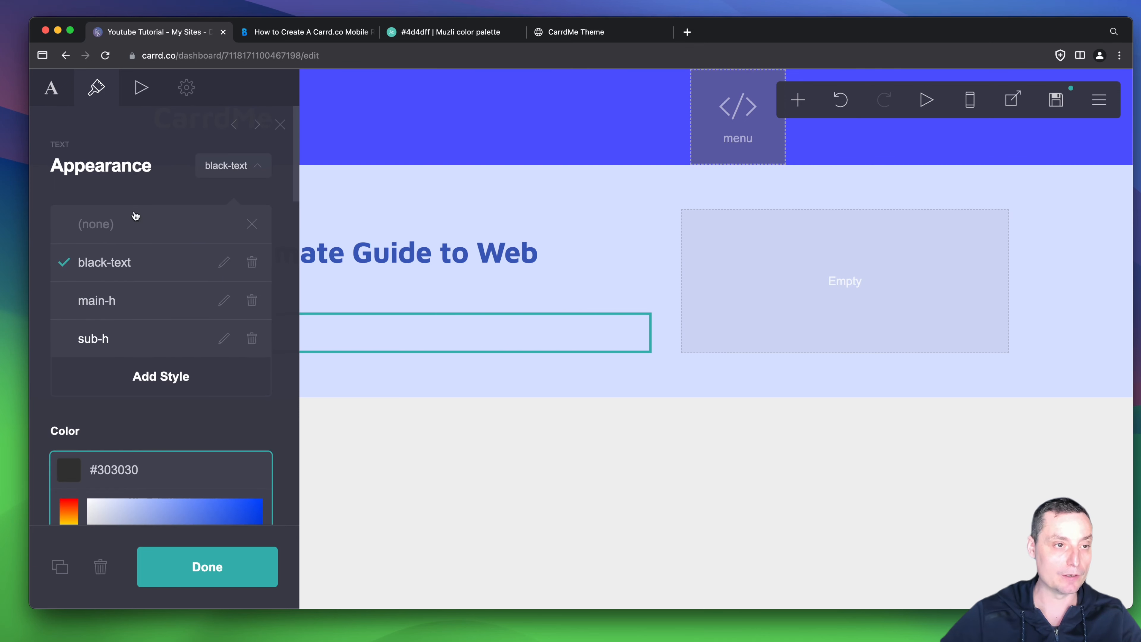
# Step: Replace the placeholder in the text element below the main heading with the copied hero paragraph and close the settings
pyautogui.click(49, 92)
pyautogui.doubleClick(83, 213)
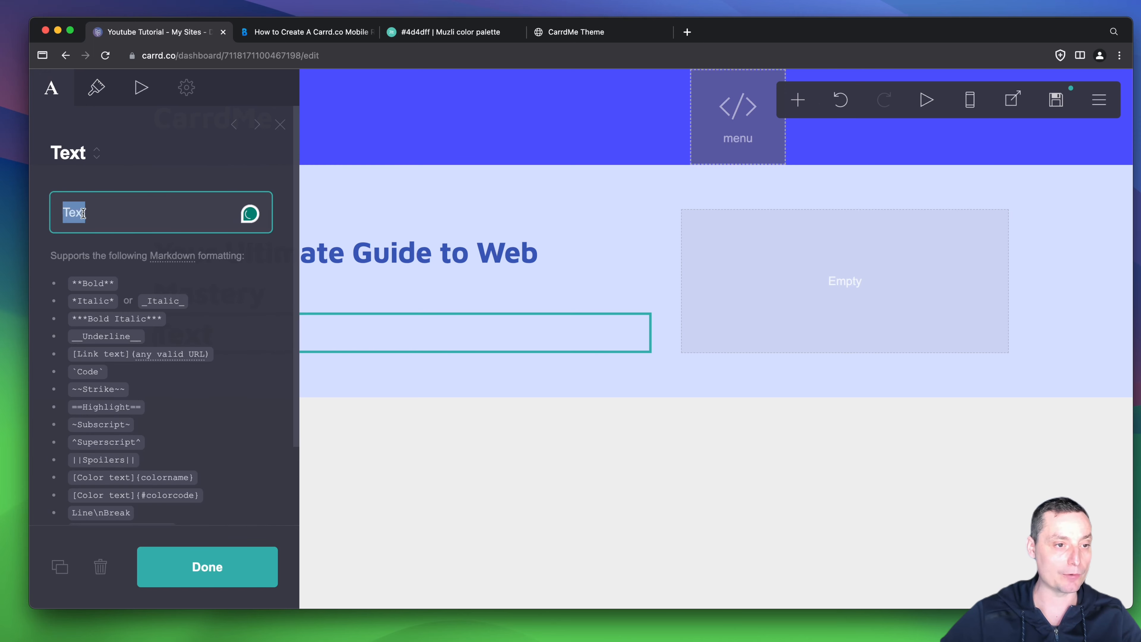
pyautogui.press('super+v')
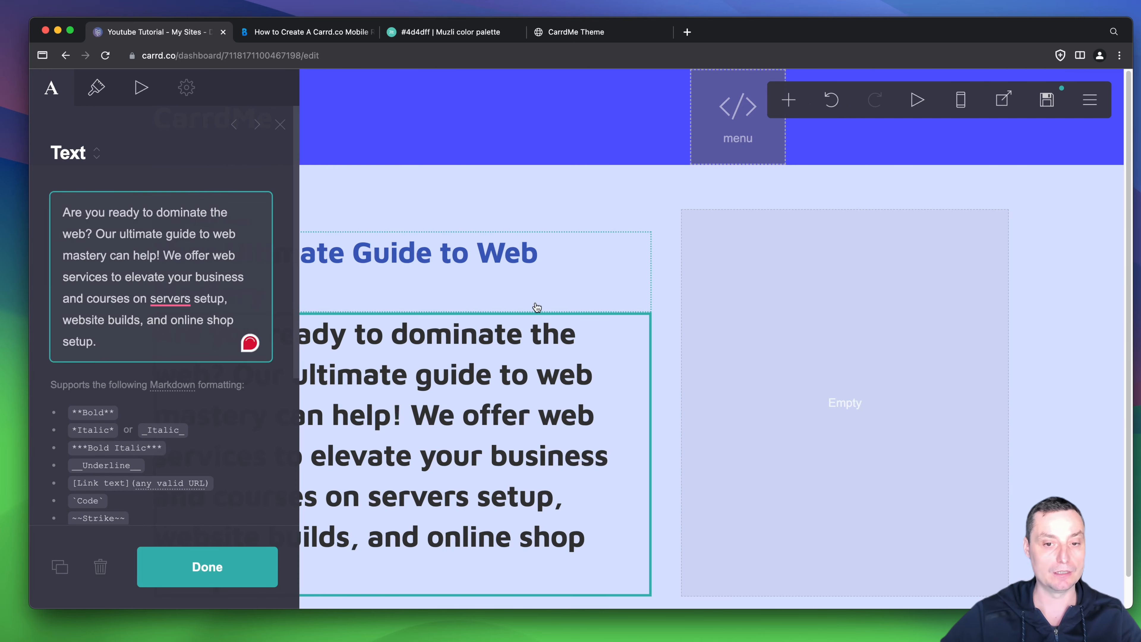
pyautogui.click(97, 88)
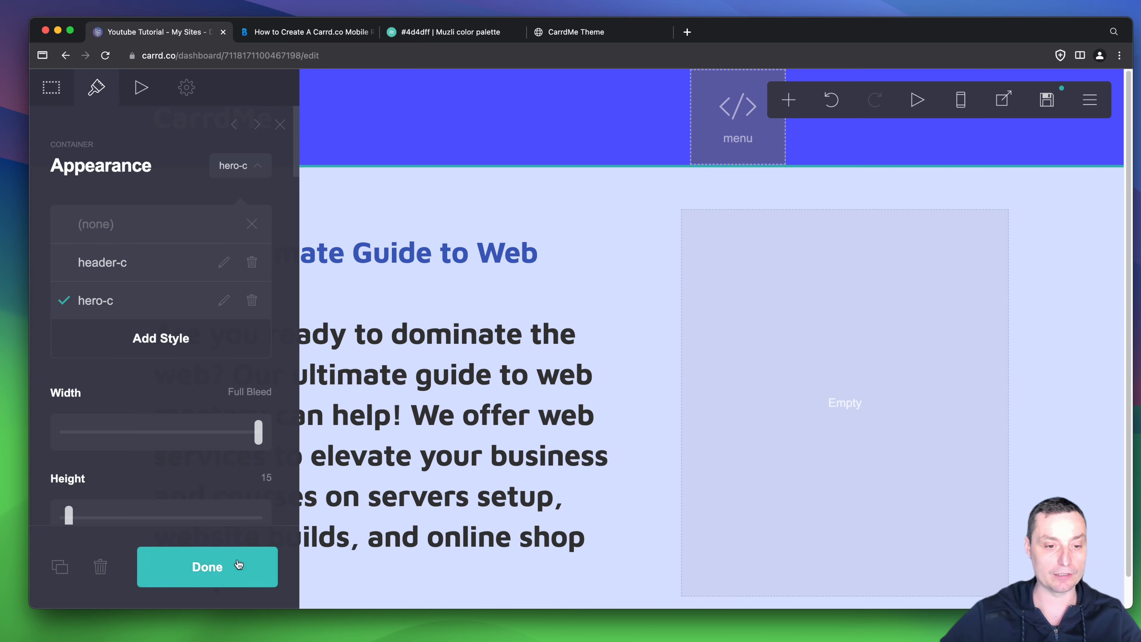
pyautogui.click(207, 566)
pyautogui.scroll(-1, 369, 365)
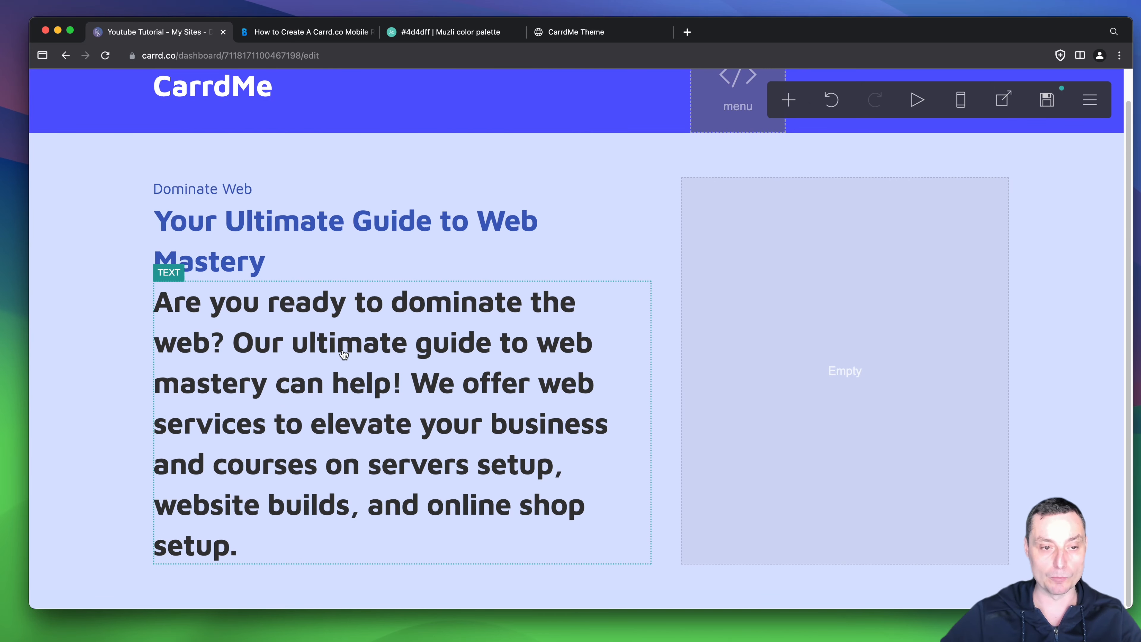
# Step: Compare the hero paragraph's look with the CarrdMe Theme demo and return to the Carrd editor
pyautogui.click(576, 32)
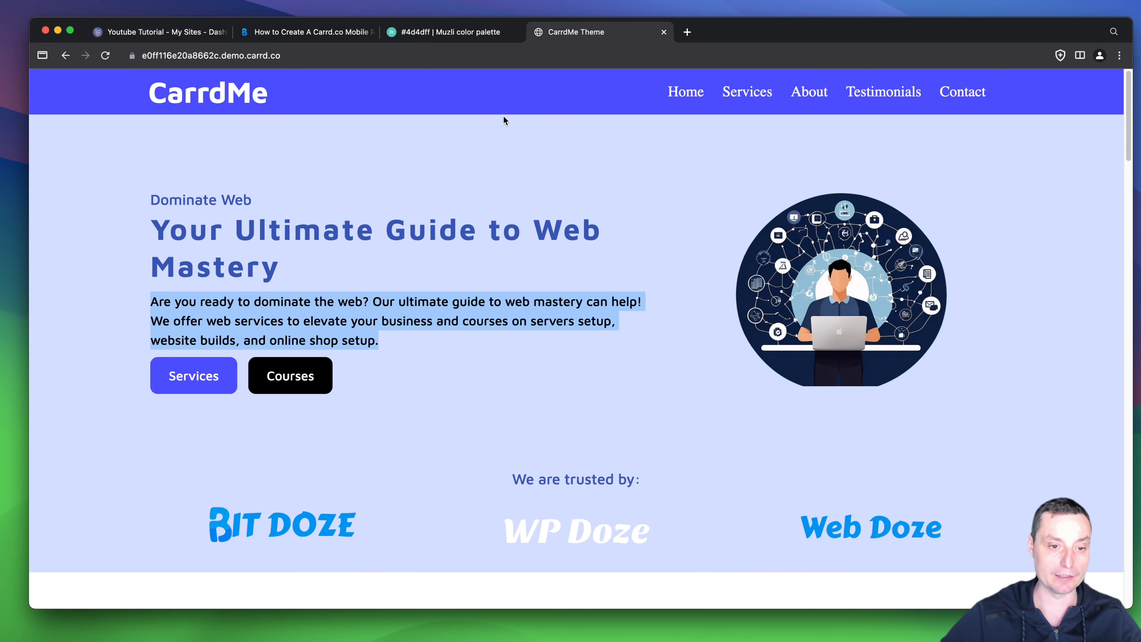
pyautogui.click(405, 342)
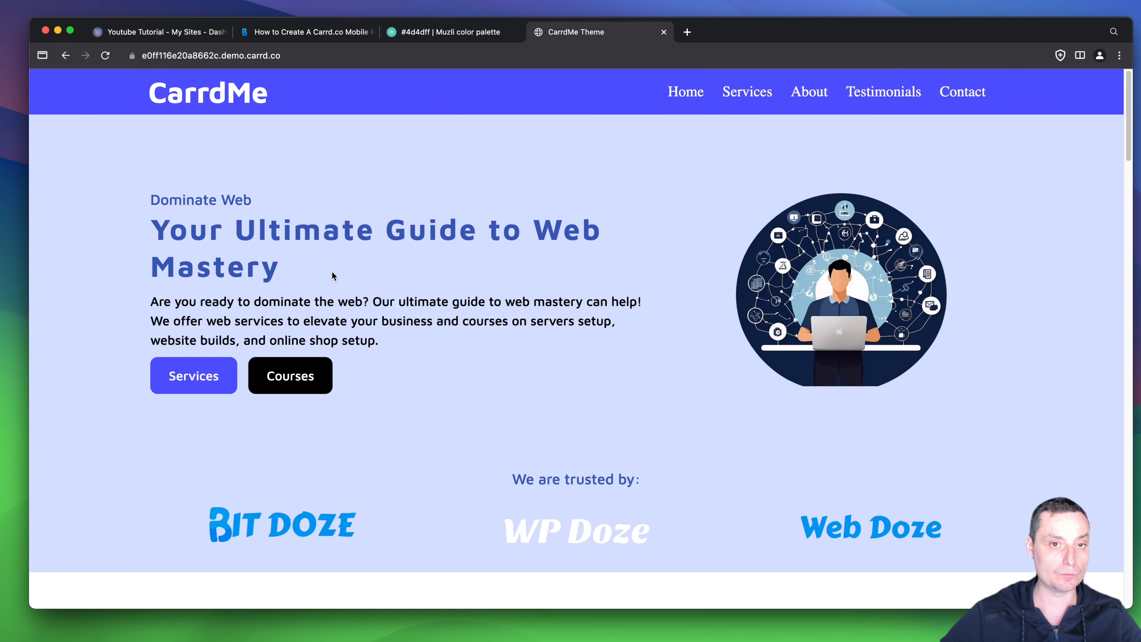
pyautogui.click(166, 39)
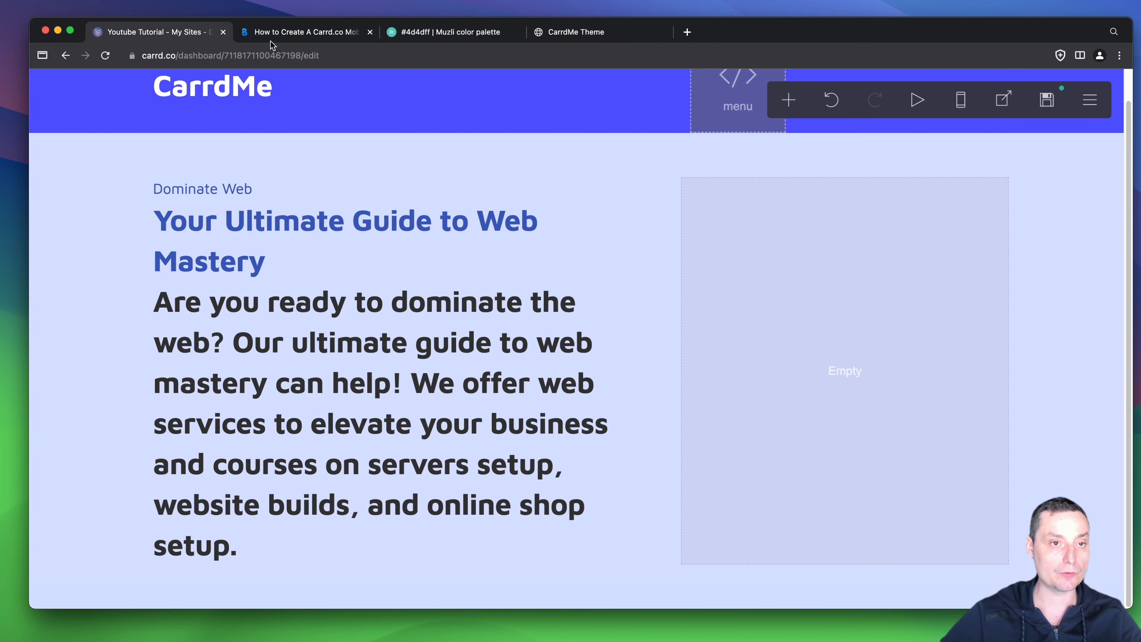
# Step: Set the hero paragraph's text size to 1 and its weight to Regular
pyautogui.click(314, 371)
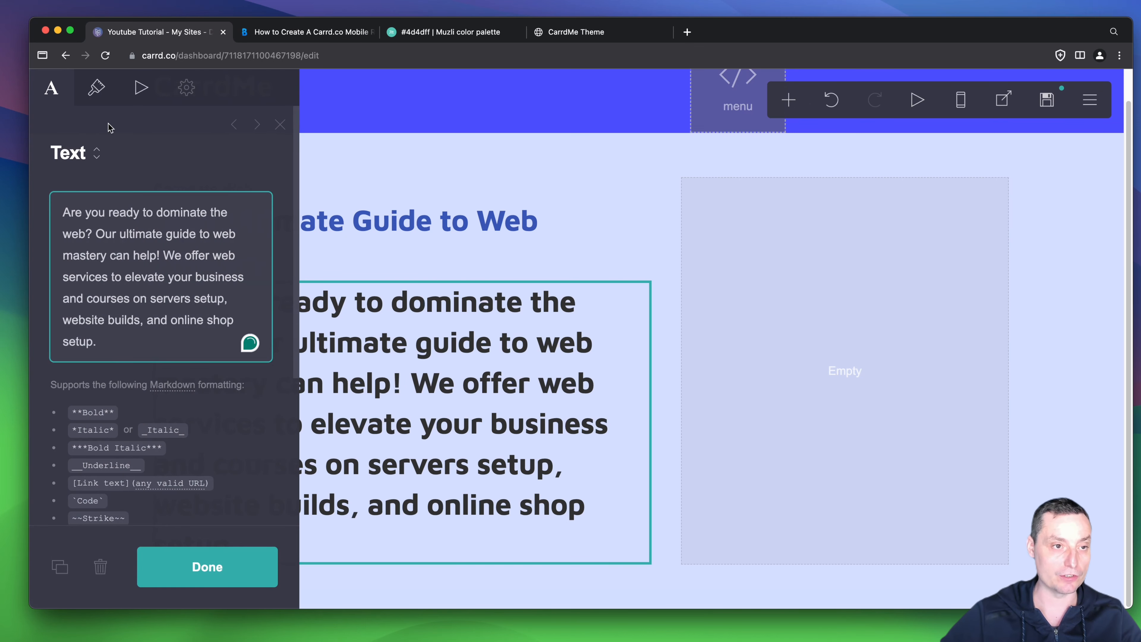
pyautogui.click(96, 87)
pyautogui.scroll(-2, 157, 242)
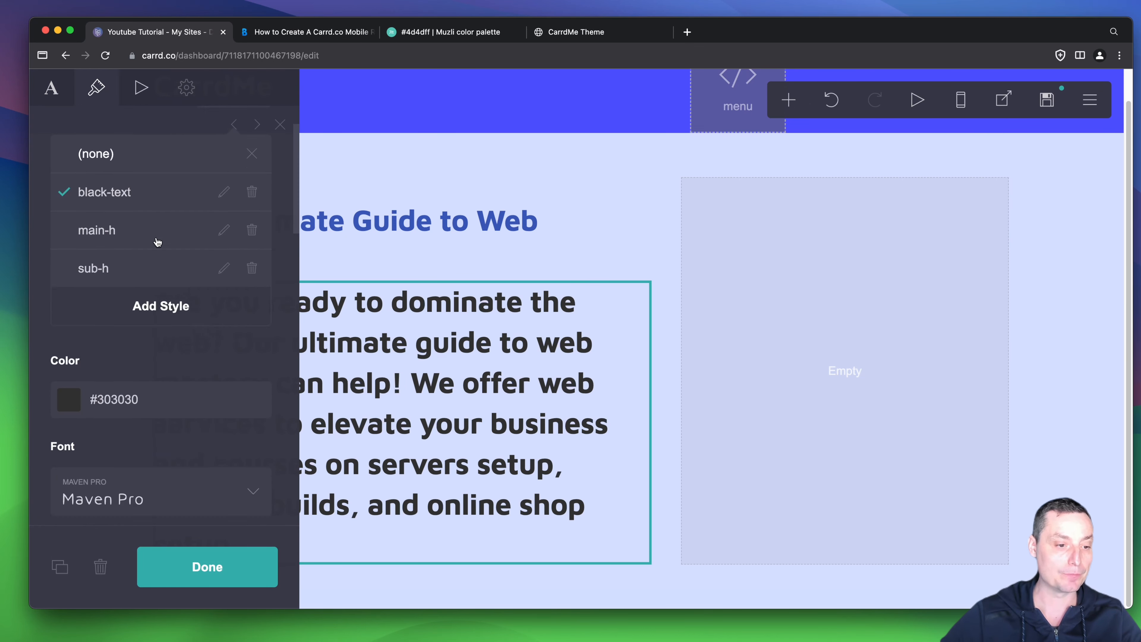
pyautogui.scroll(-4, 157, 242)
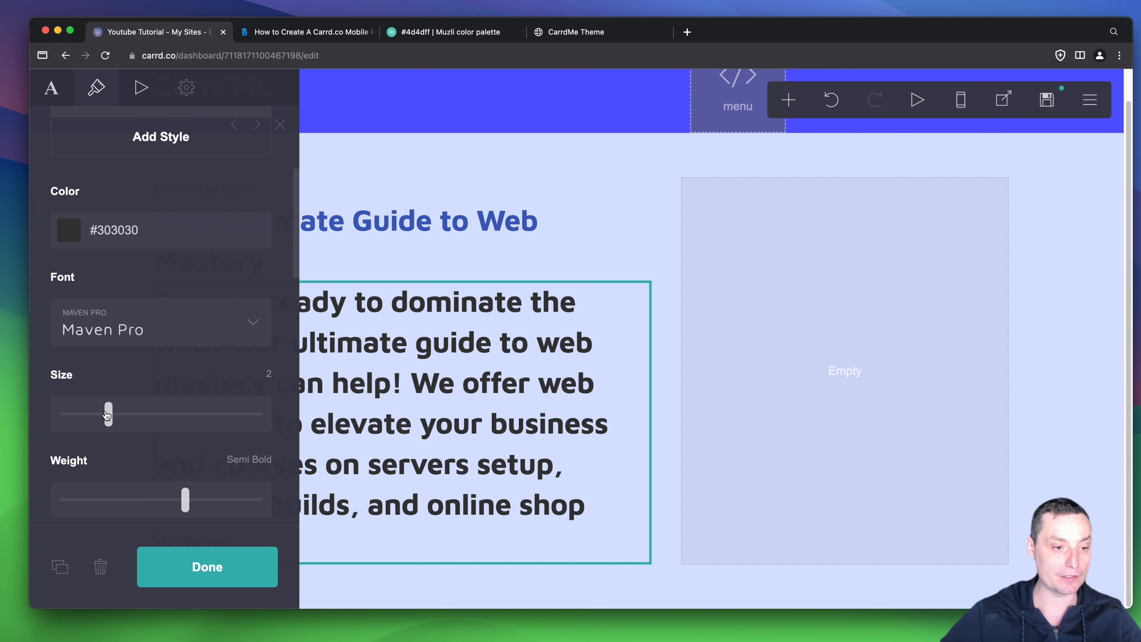
pyautogui.moveTo(108, 414); pyautogui.dragTo(80, 429)
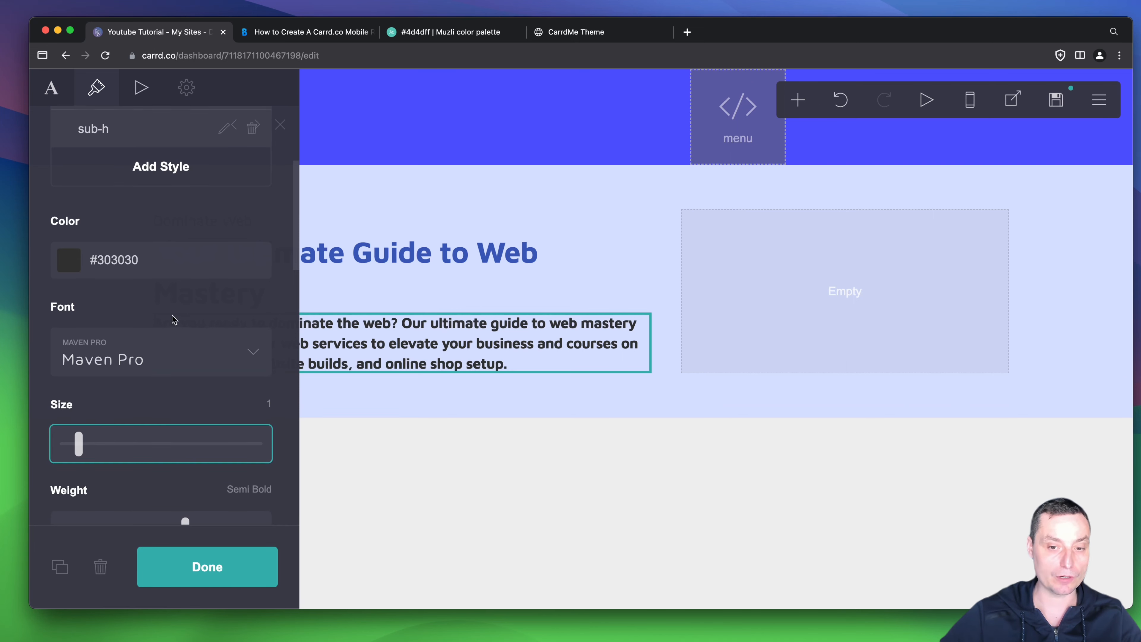
pyautogui.scroll(-2, 173, 319)
pyautogui.scroll(-2, 173, 319)
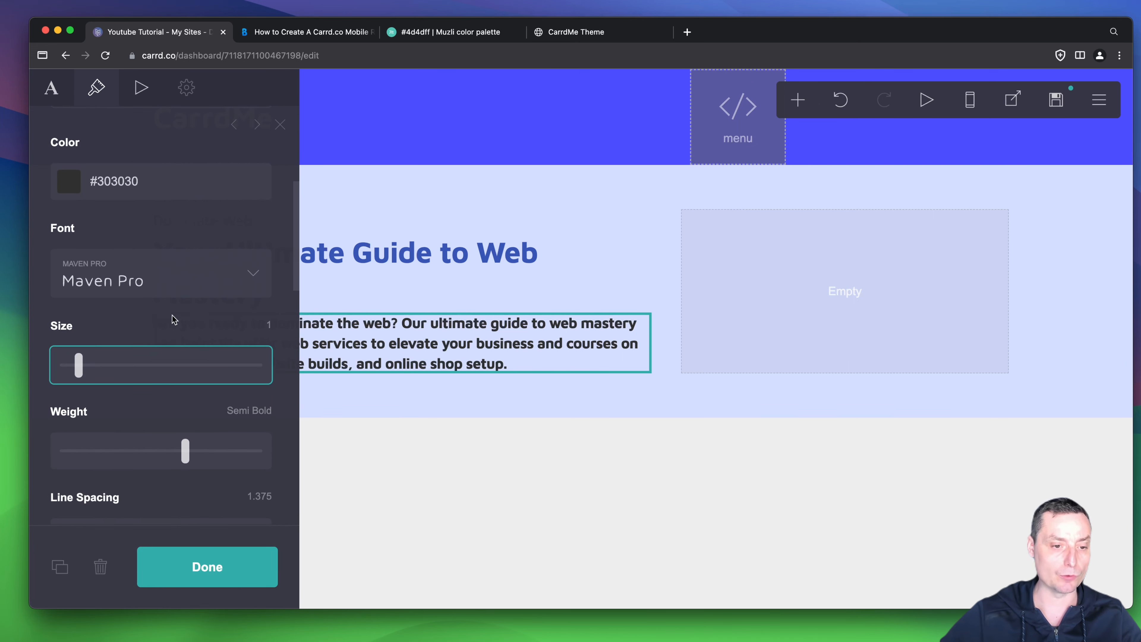
pyautogui.moveTo(189, 453); pyautogui.dragTo(145, 452)
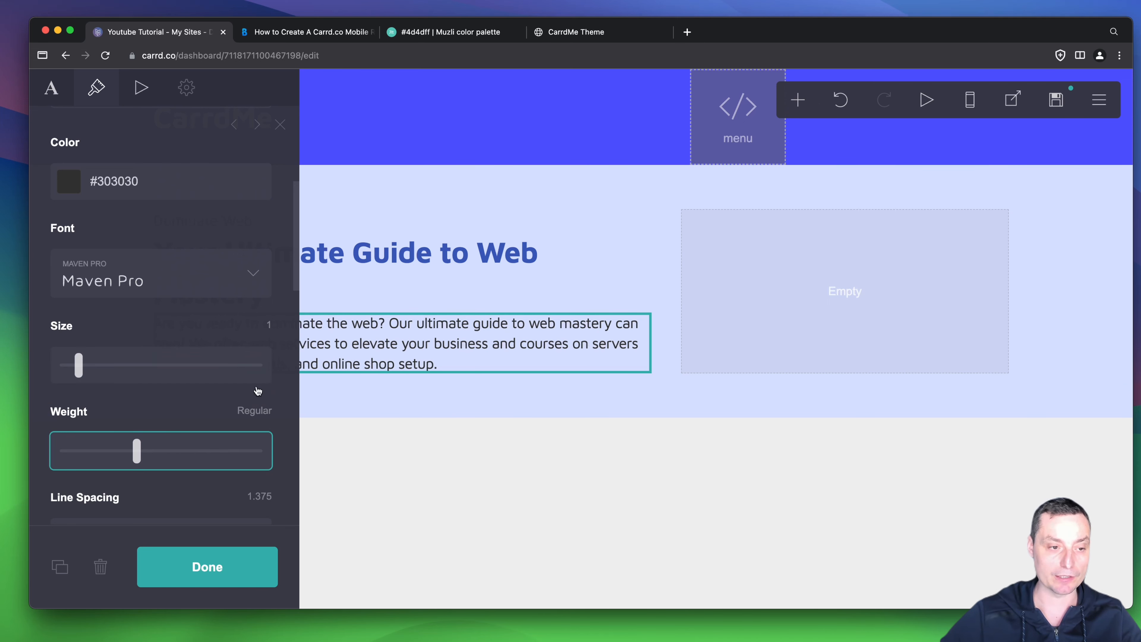
# Step: Reduce the hero paragraph's text size to 0.875 and finish editing
pyautogui.click(79, 366)
pyautogui.moveTo(79, 366); pyautogui.dragTo(75, 367)
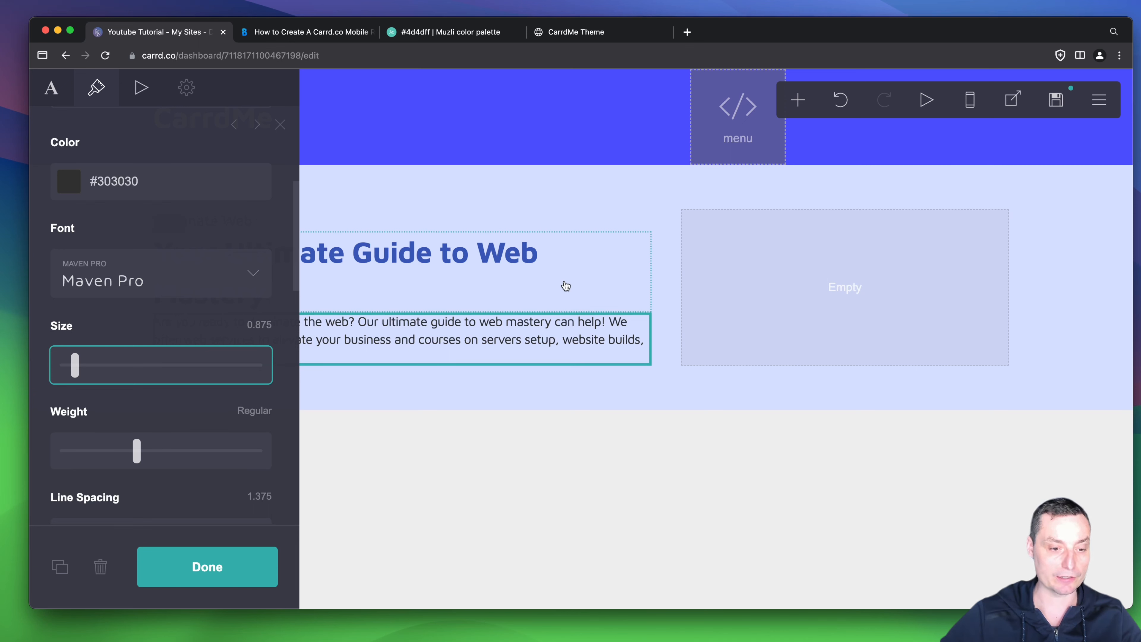
pyautogui.click(596, 288)
pyautogui.click(587, 382)
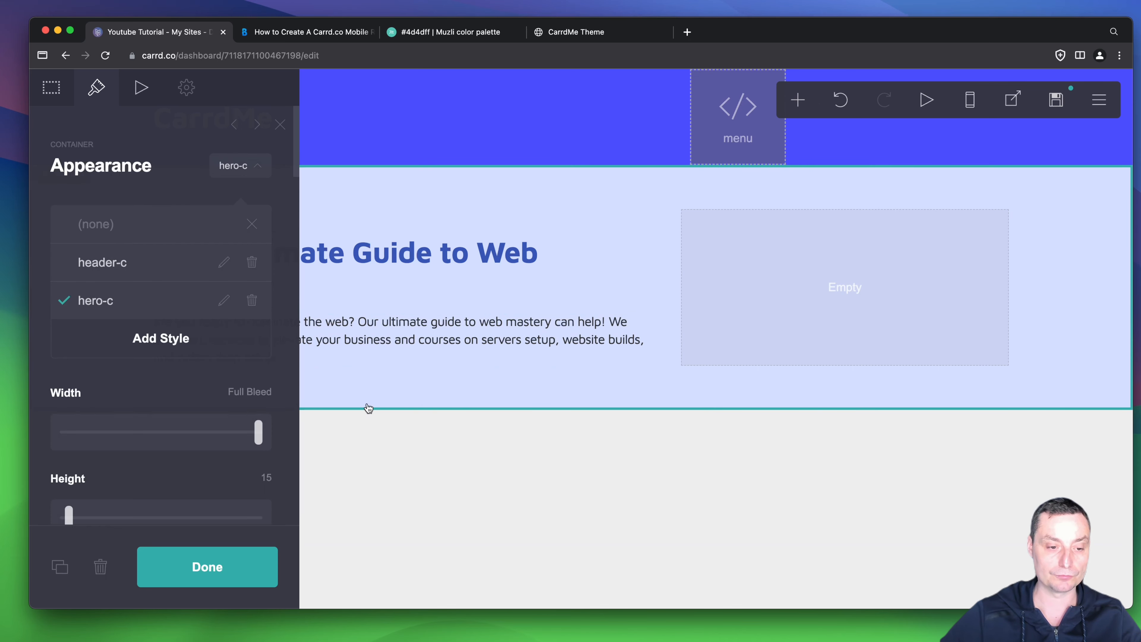
pyautogui.click(201, 558)
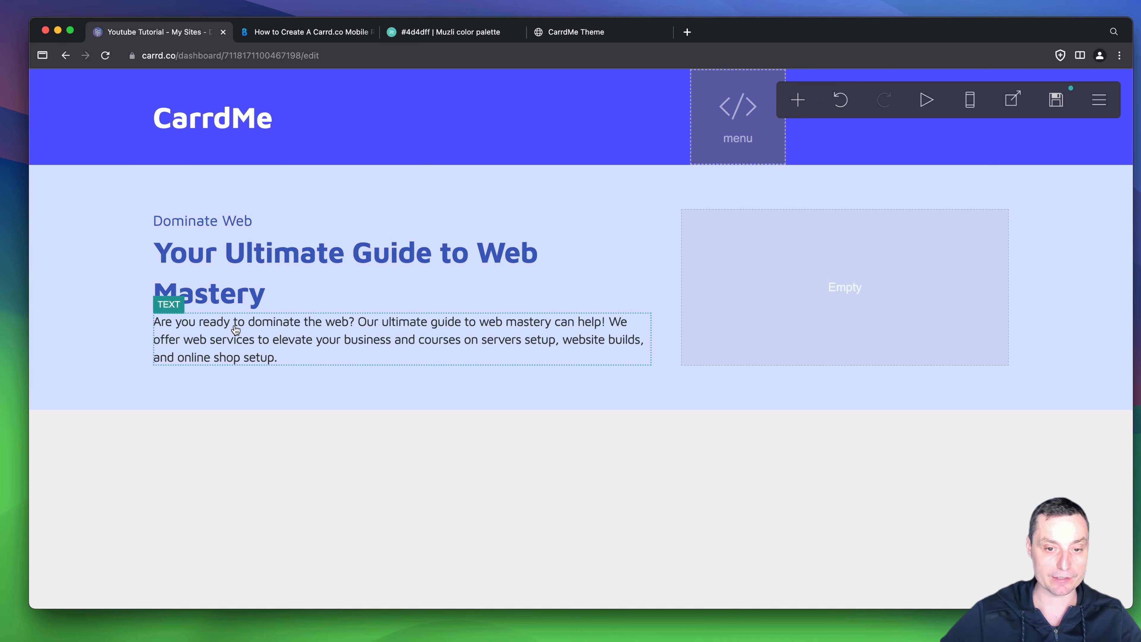
# Step: Add a Buttons element directly below the hero paragraph
pyautogui.click(342, 361)
pyautogui.scroll(-10, 220, 358)
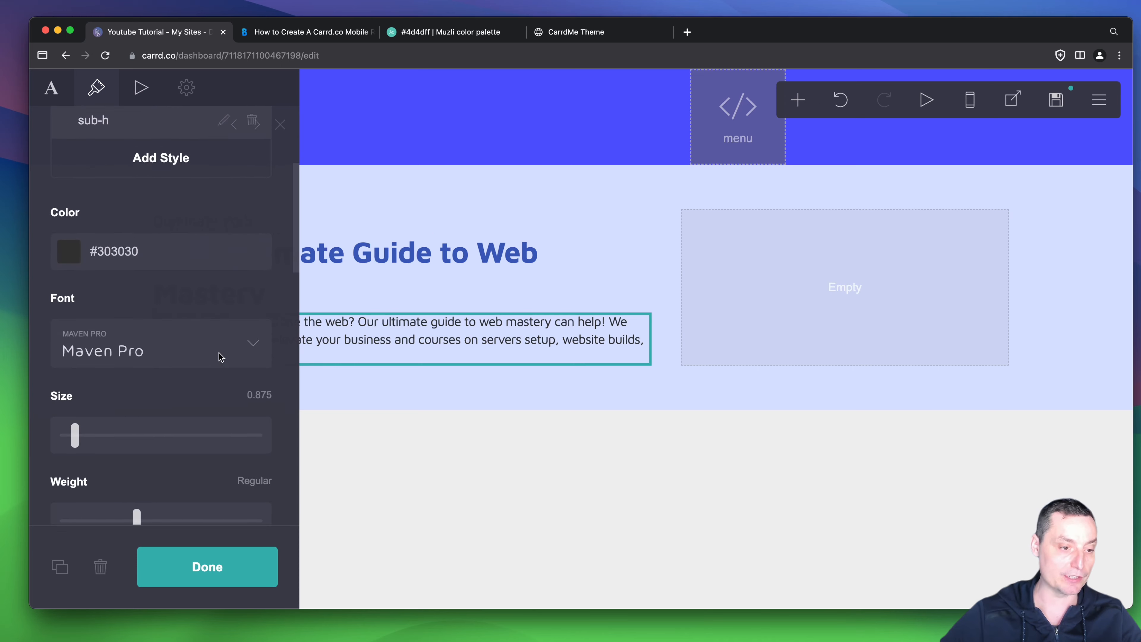
pyautogui.scroll(-2, 220, 357)
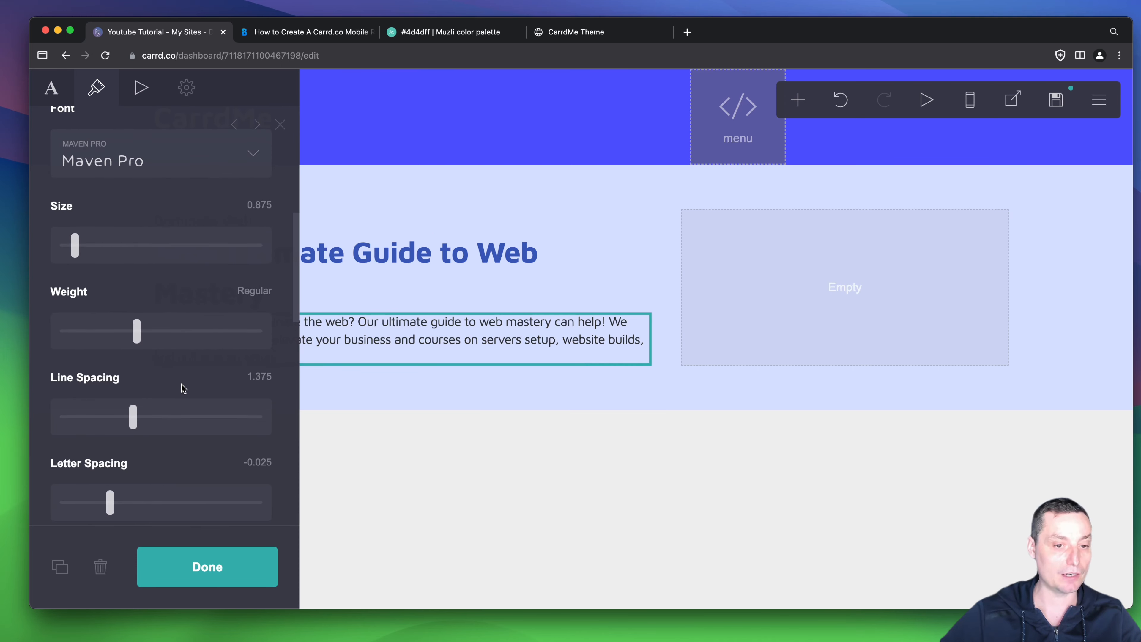
pyautogui.scroll(-6, 185, 377)
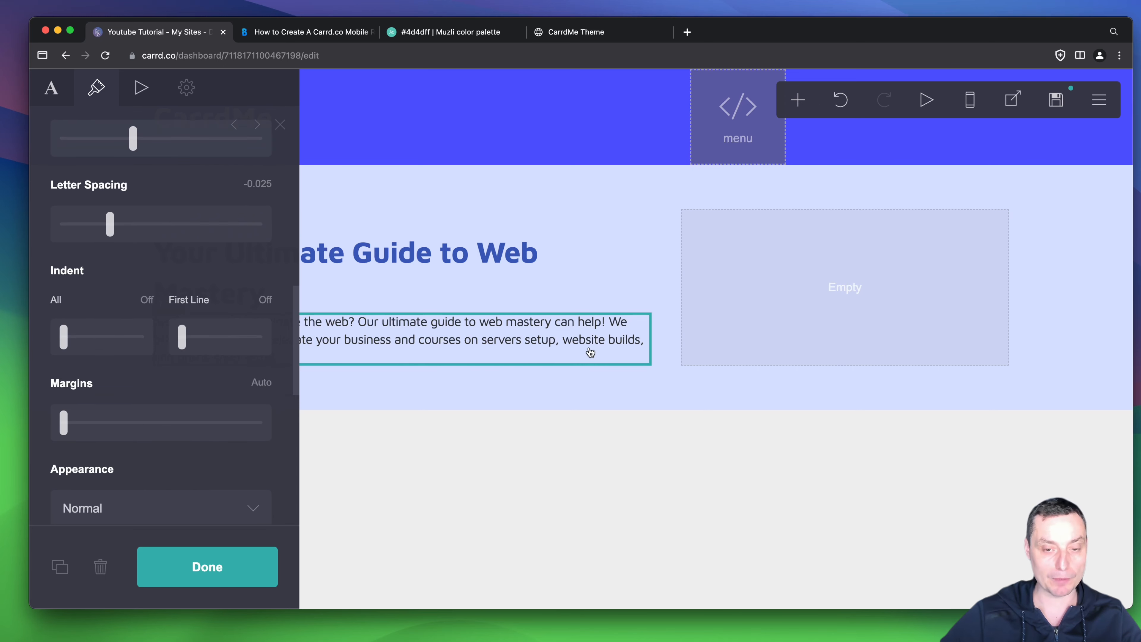
pyautogui.scroll(-1, 269, 368)
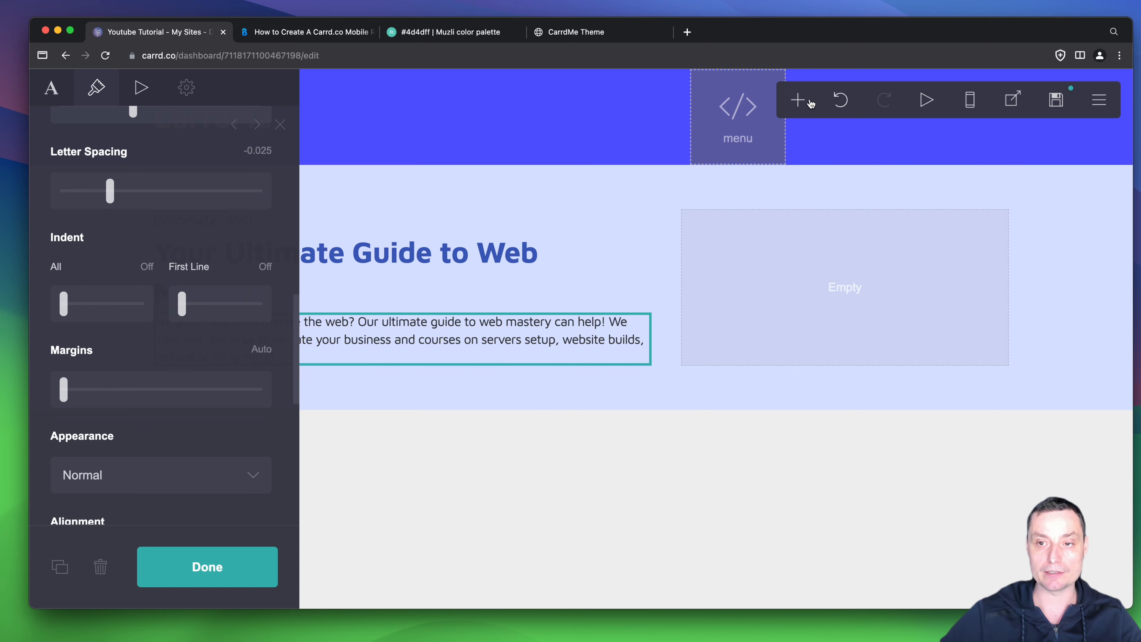
pyautogui.click(797, 102)
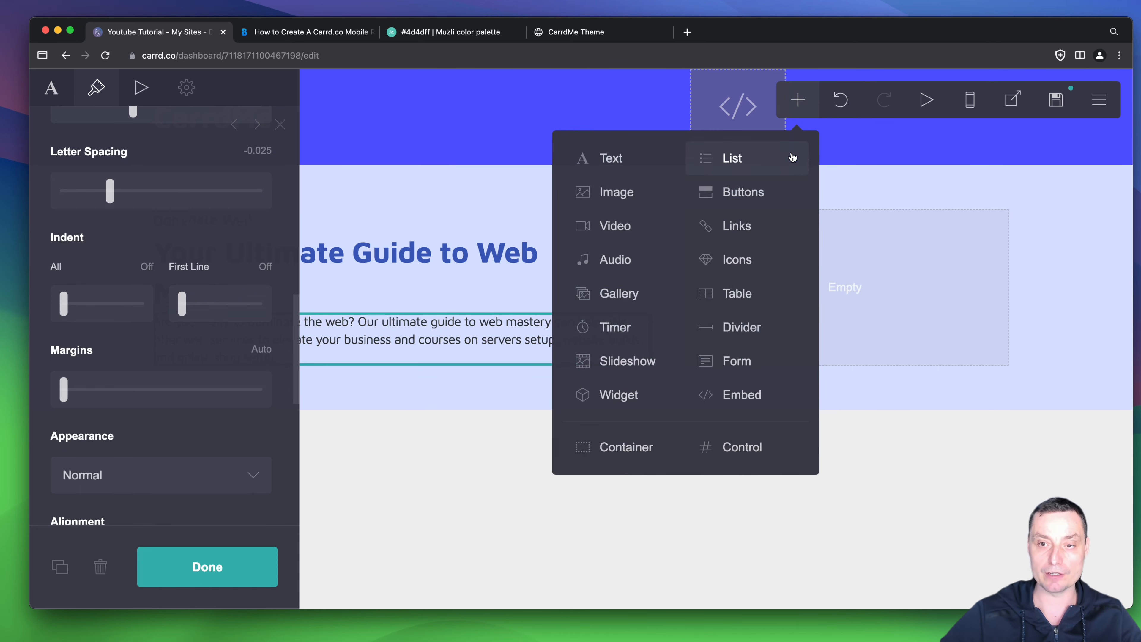
pyautogui.click(757, 193)
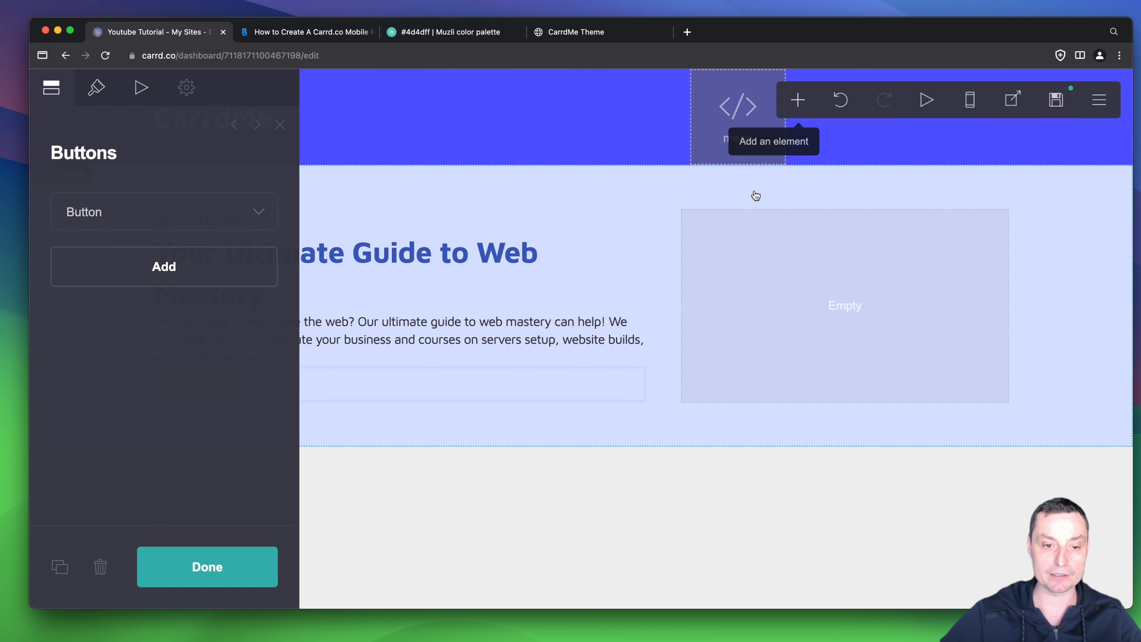
pyautogui.click(469, 462)
pyautogui.click(211, 566)
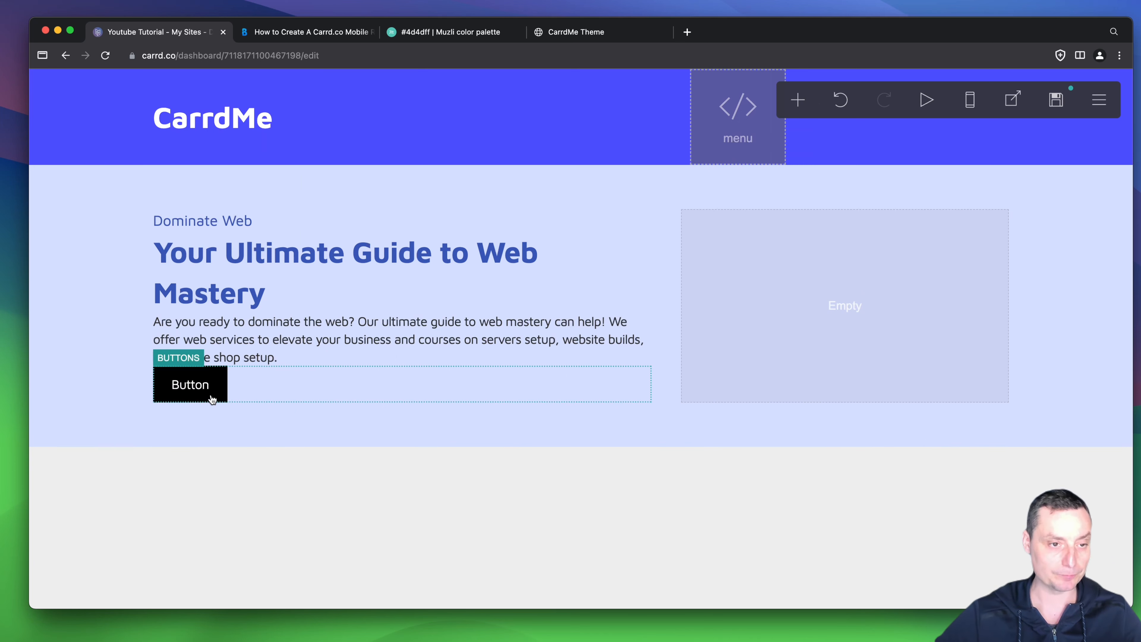
# Step: Add a second button to the Buttons element and label the first one "Services", linking to #services
pyautogui.click(213, 385)
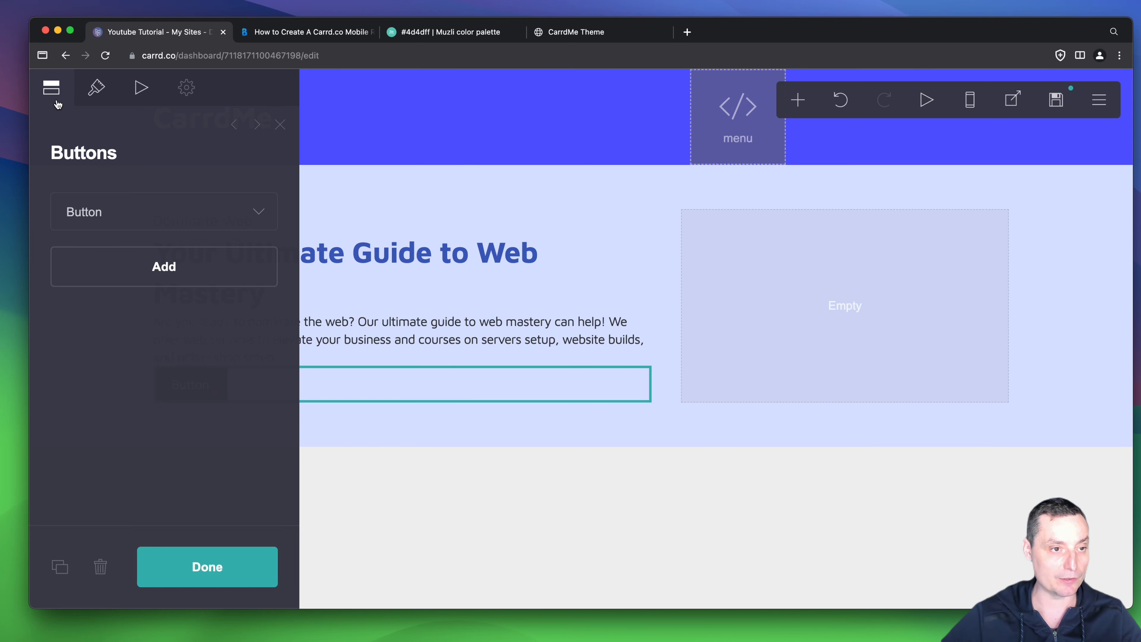
pyautogui.click(160, 270)
pyautogui.click(252, 213)
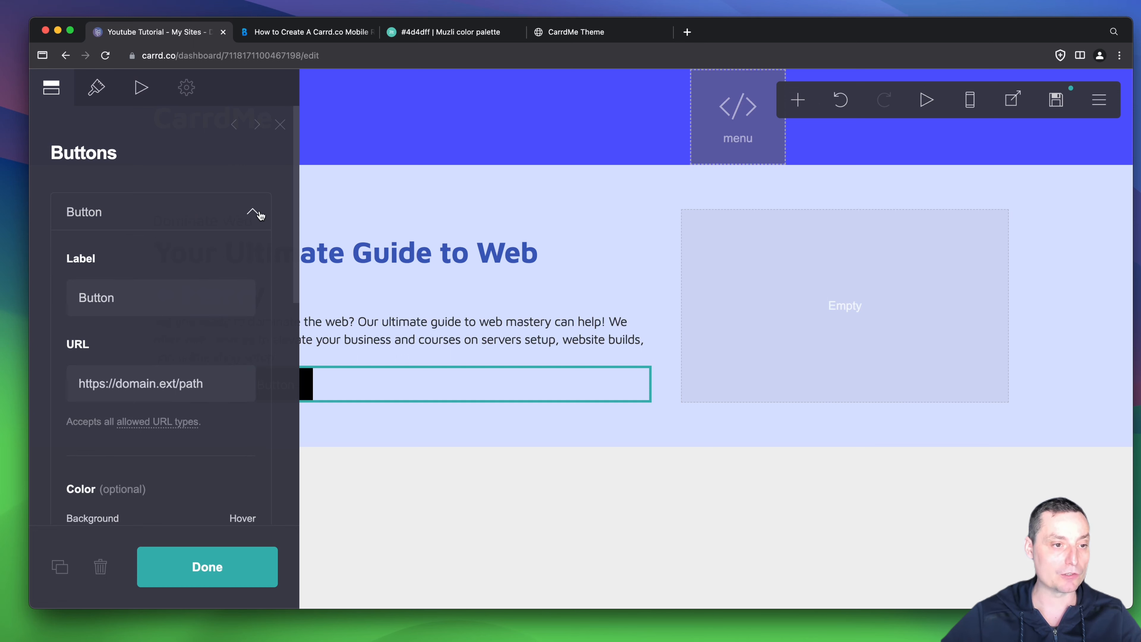
pyautogui.doubleClick(108, 304)
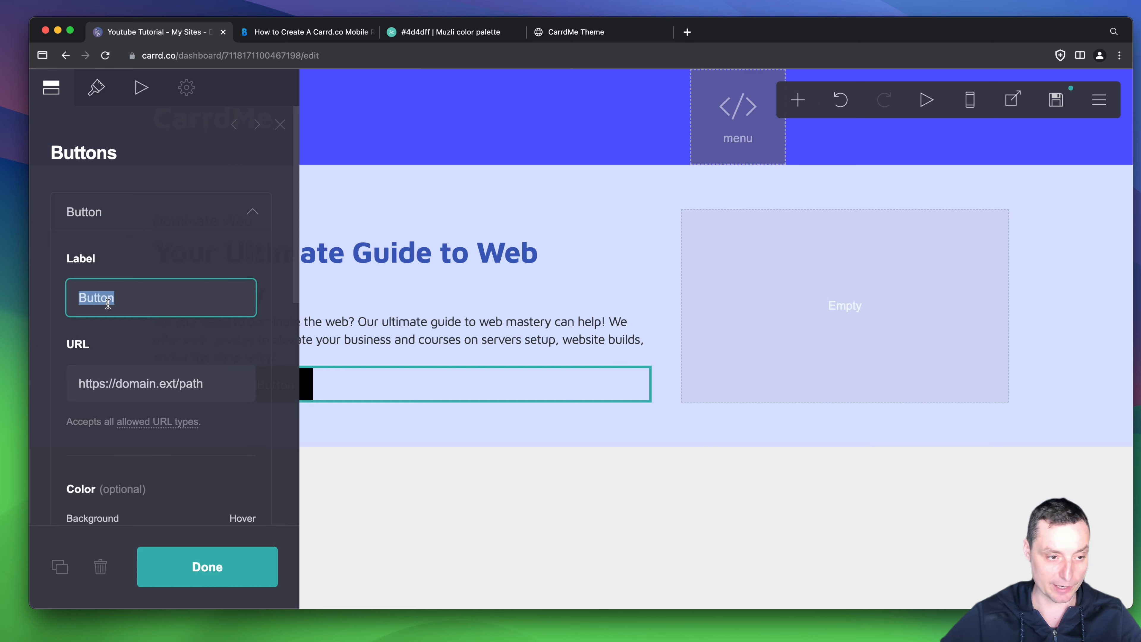
pyautogui.write('Servi')
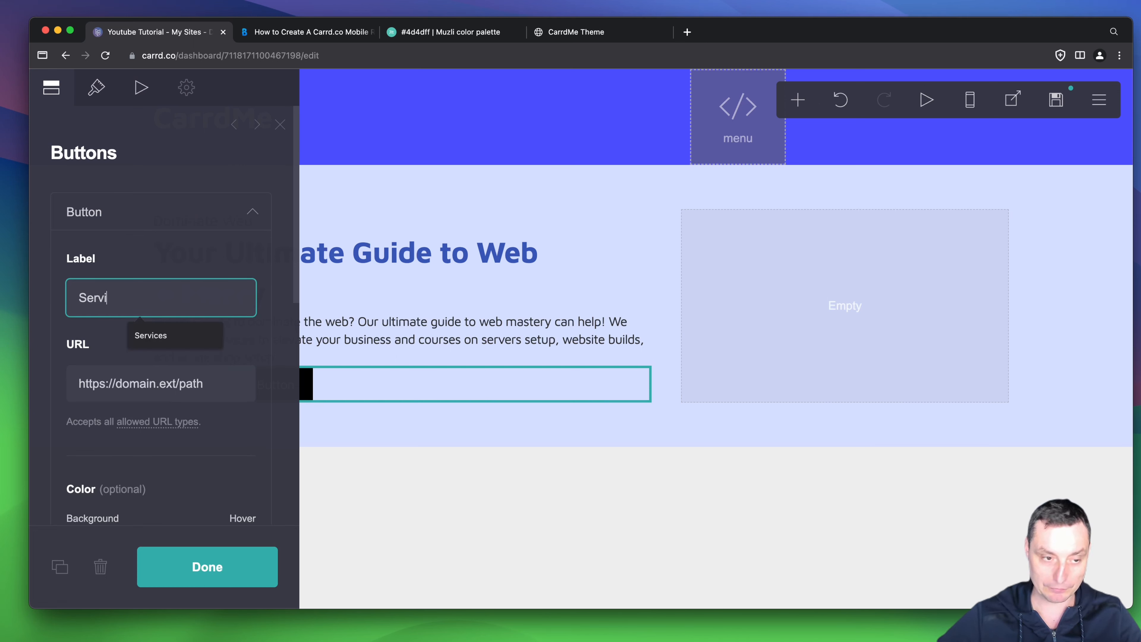
pyautogui.write('ces')
pyautogui.press('Tab')
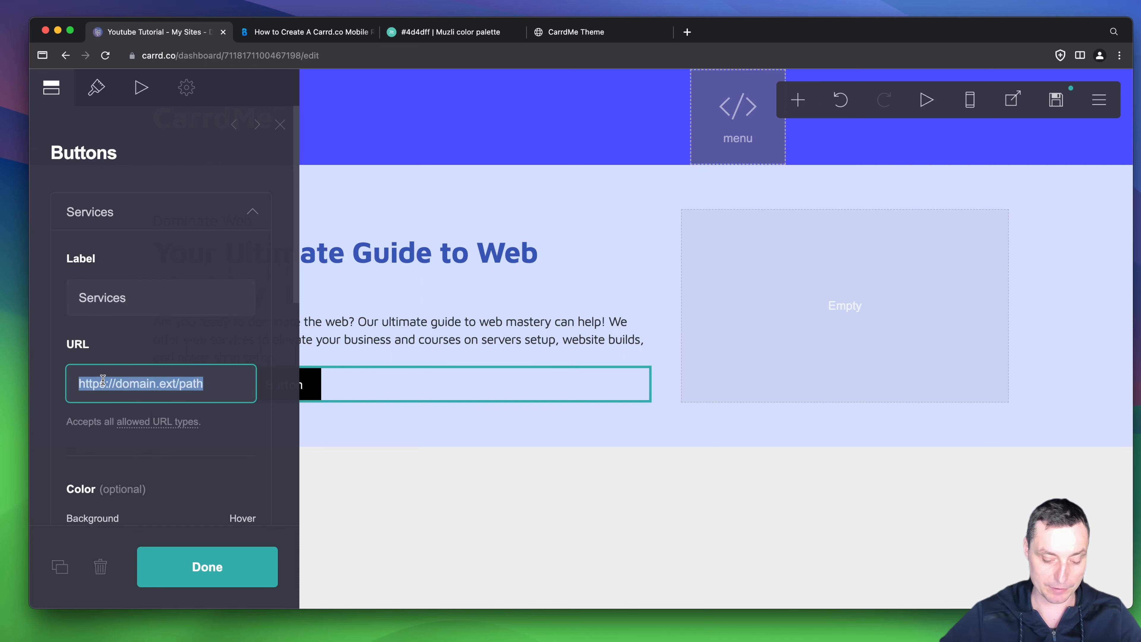
pyautogui.write('#')
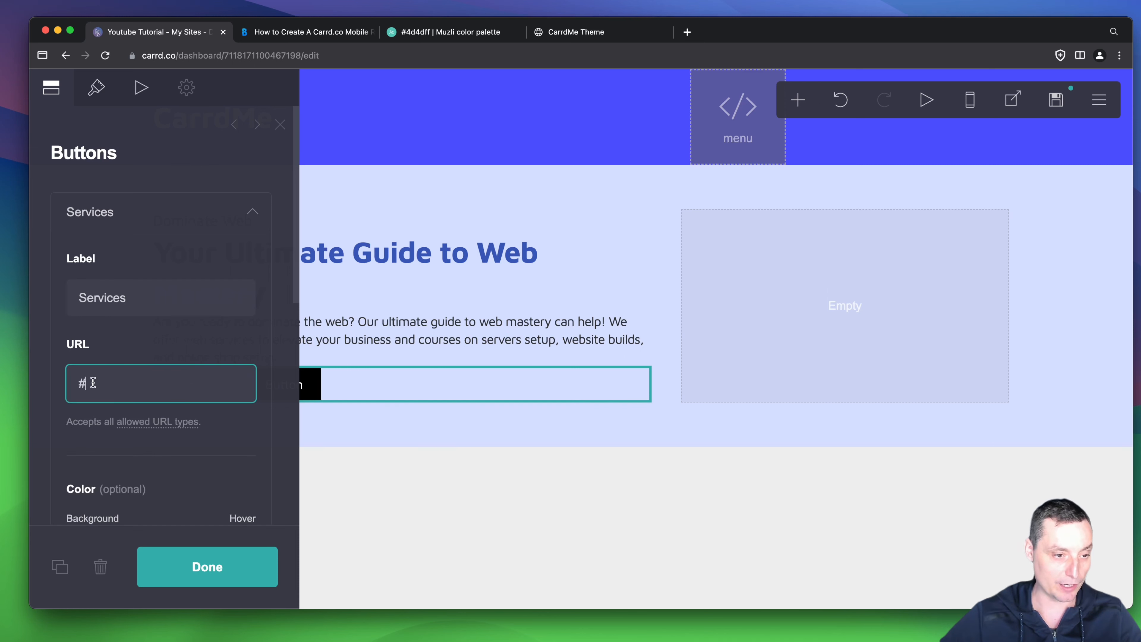
pyautogui.write('services')
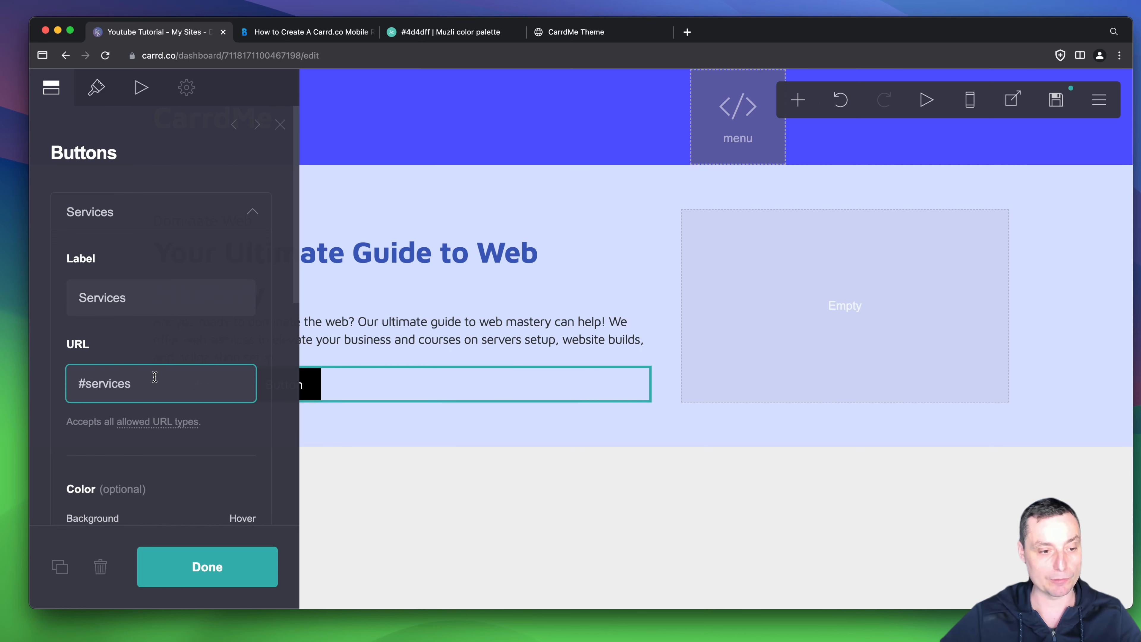
pyautogui.scroll(-1, 154, 376)
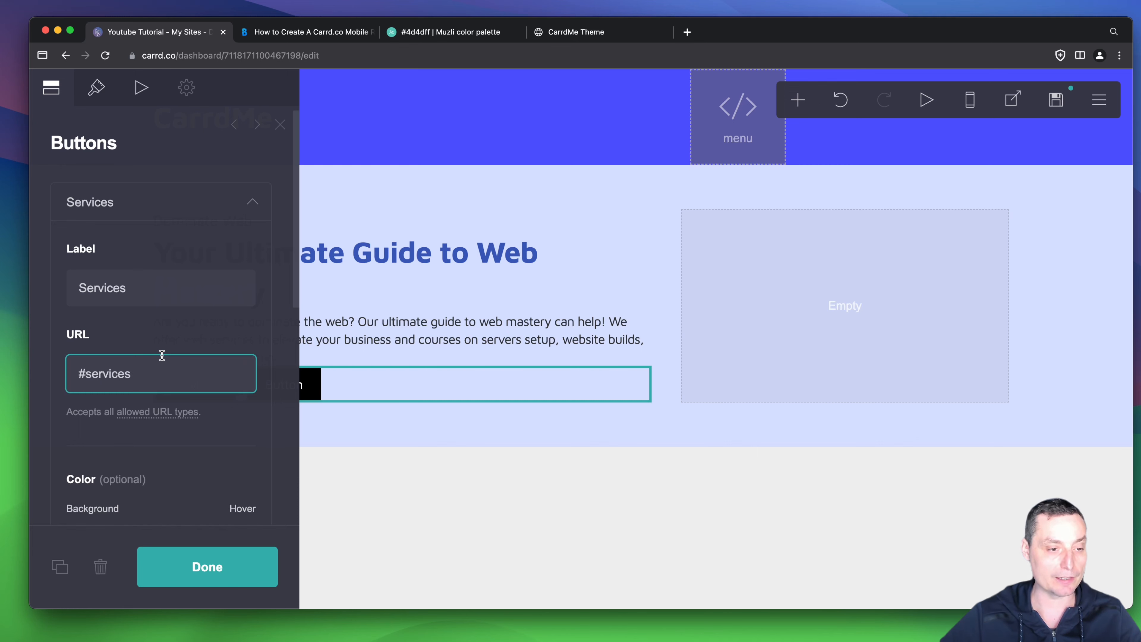
pyautogui.scroll(-5, 162, 355)
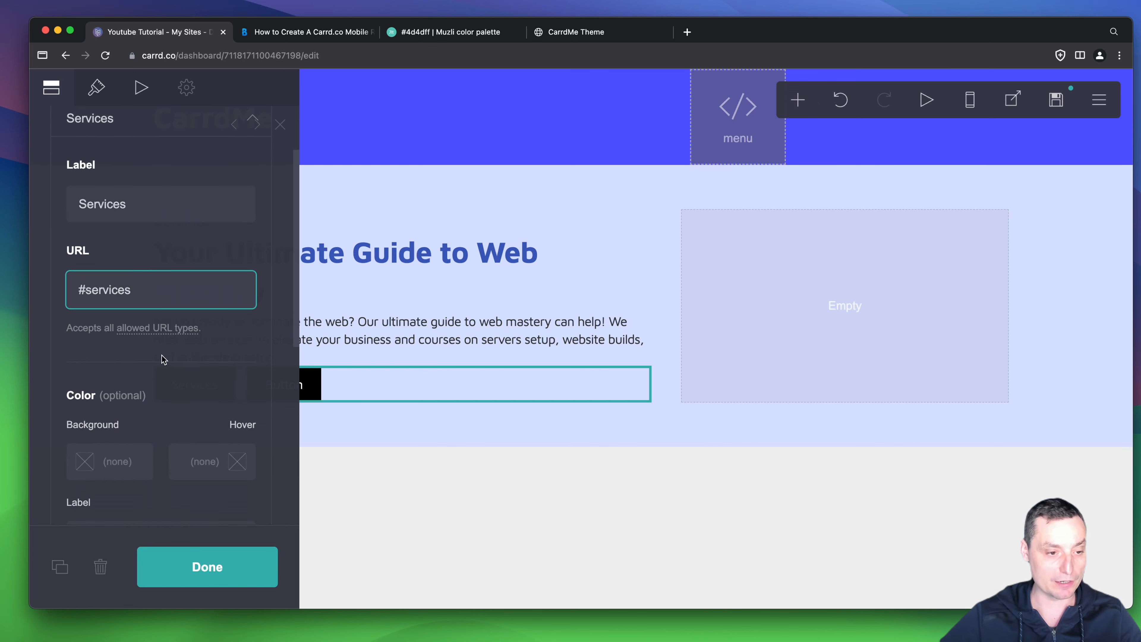
pyautogui.scroll(-4, 163, 359)
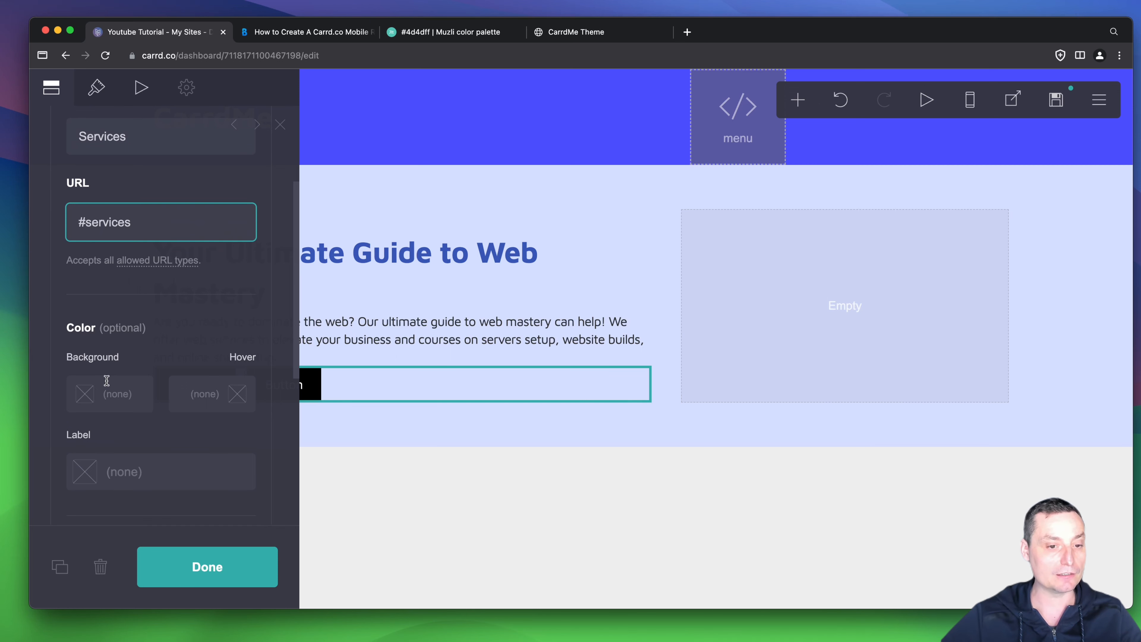
pyautogui.scroll(10, 164, 245)
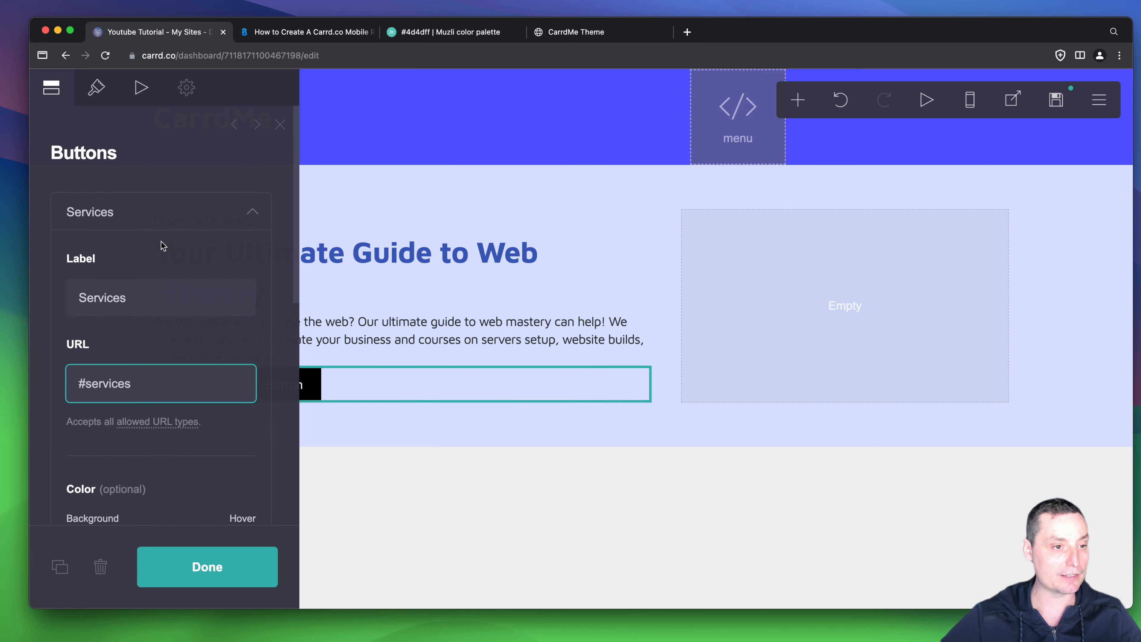
# Step: Label the second button "Courses" and finish editing the Buttons element
pyautogui.click(252, 212)
pyautogui.click(258, 263)
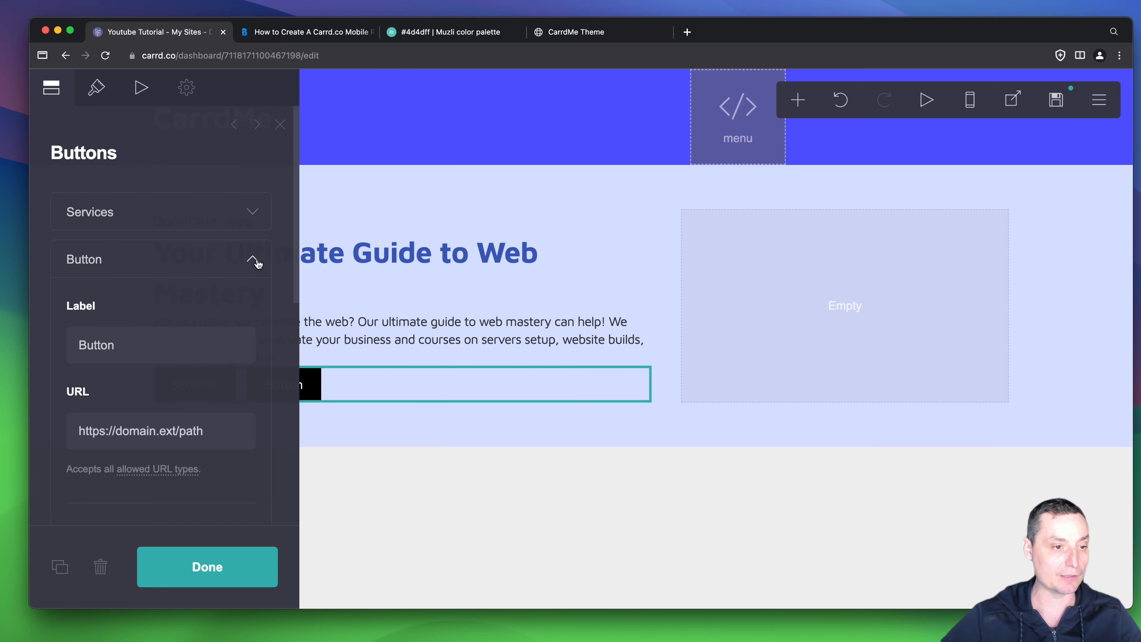
pyautogui.doubleClick(118, 352)
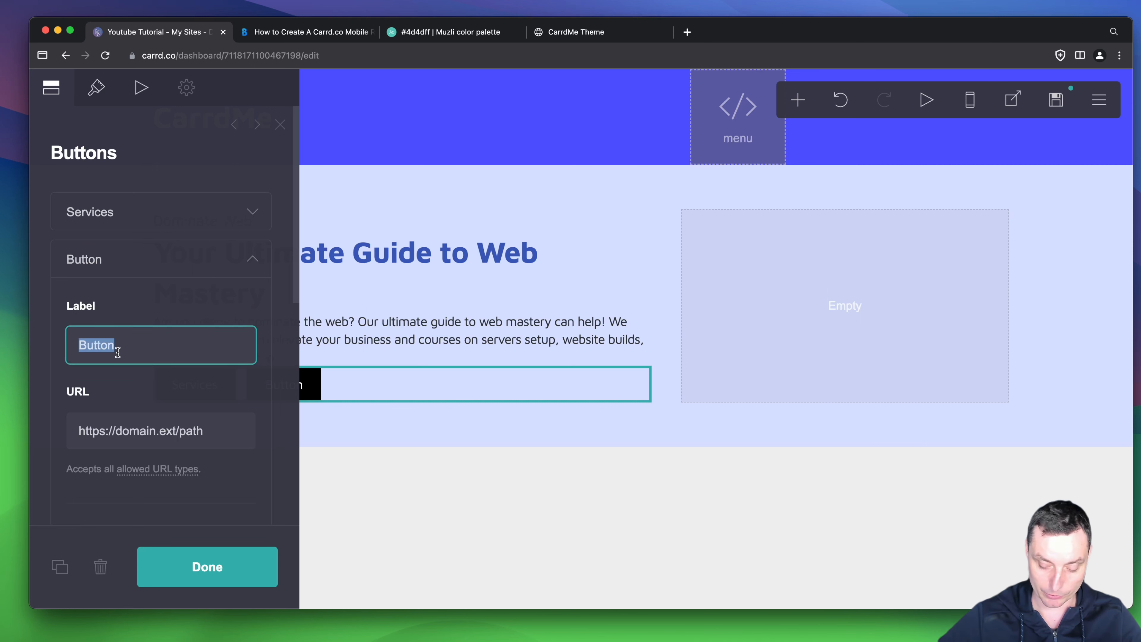
pyautogui.write('Courses')
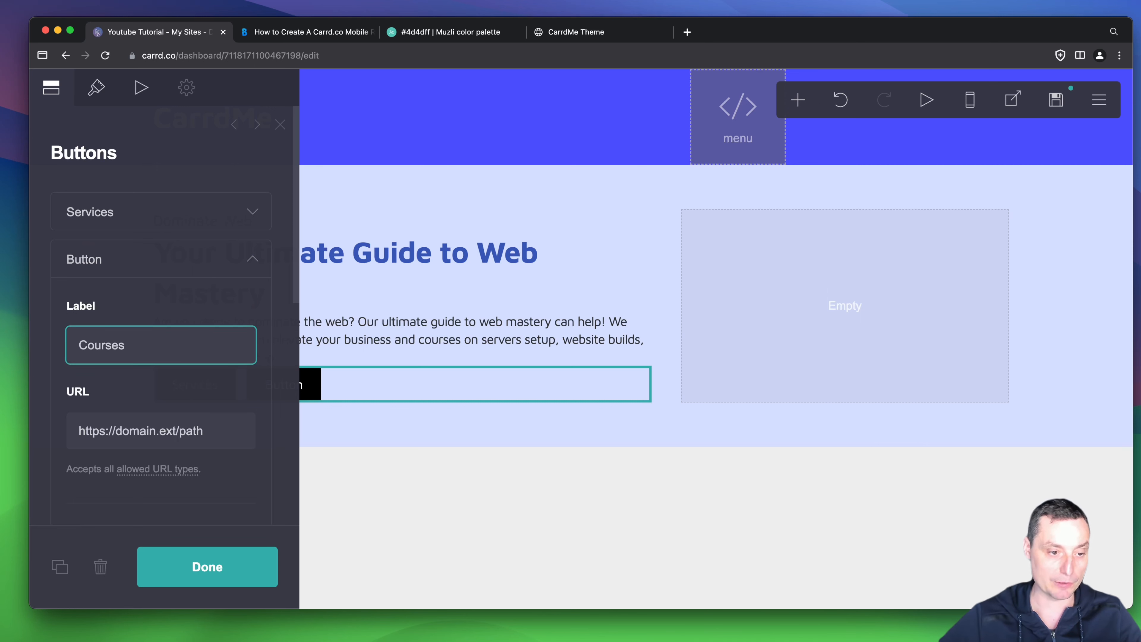
pyautogui.tripleClick(129, 430)
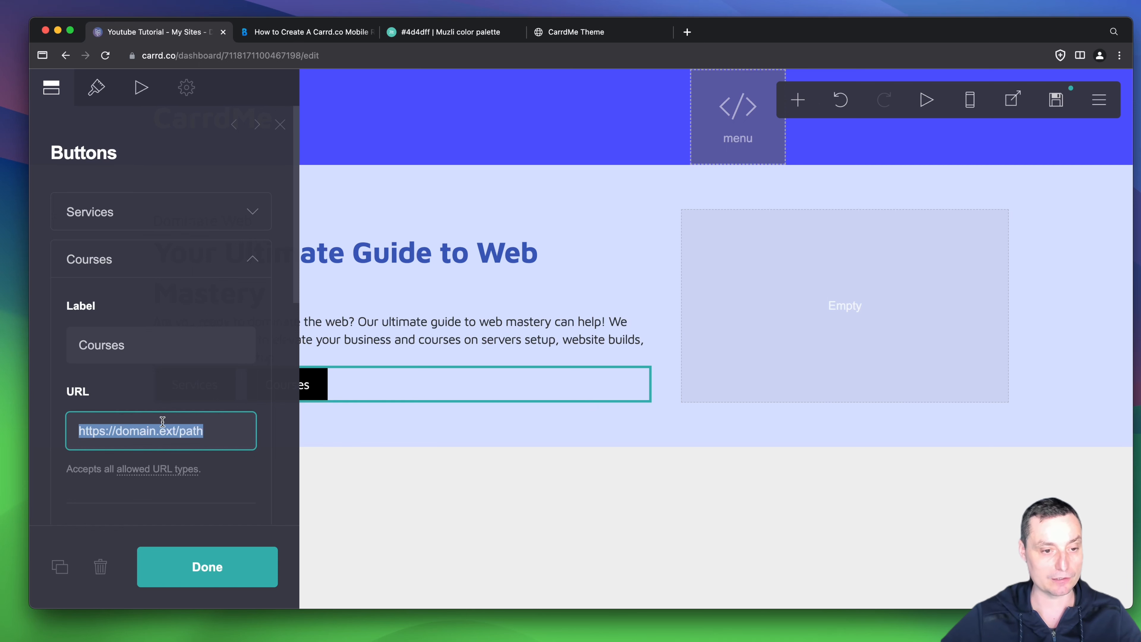
pyautogui.click(247, 565)
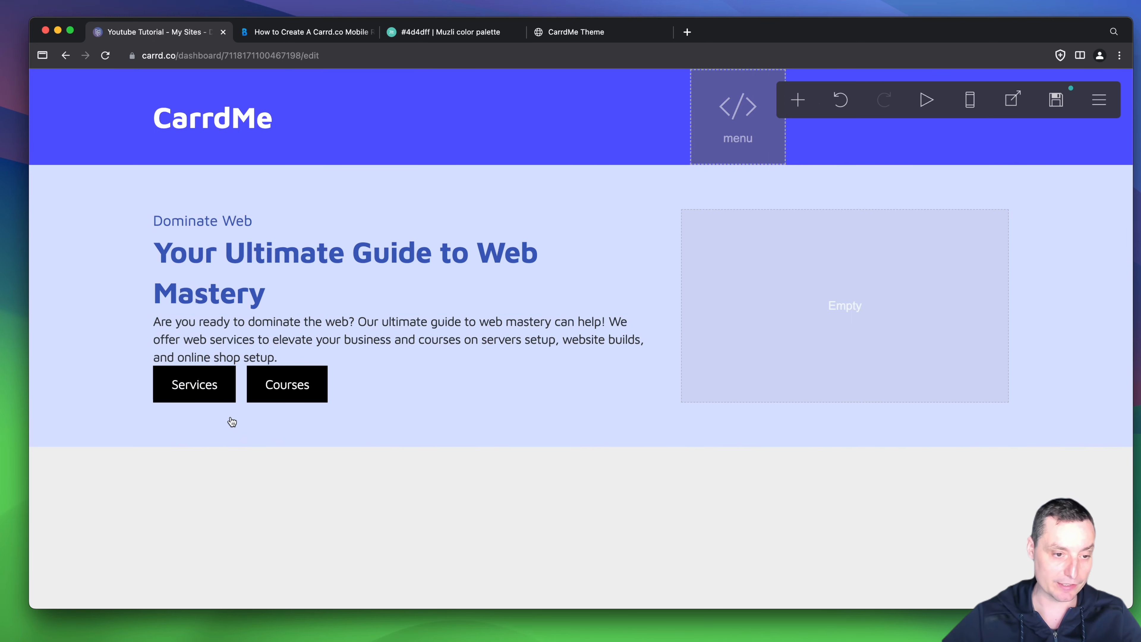
# Step: Open the Services button's color settings in the Buttons element and copy #4D4DFF from the Muzli palette page
pyautogui.click(205, 395)
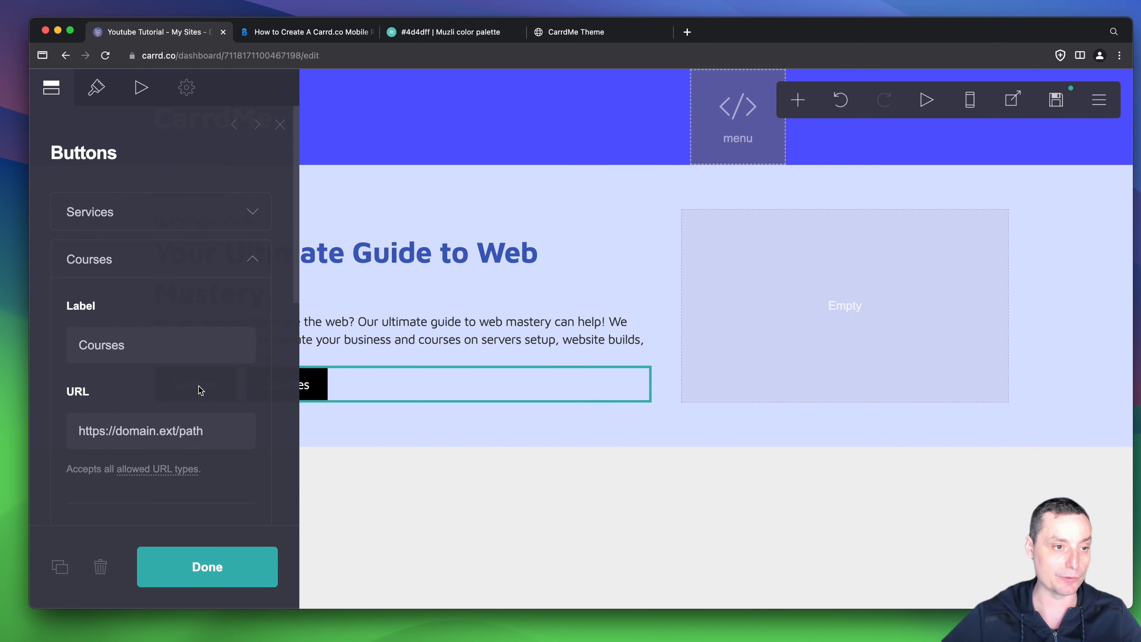
pyautogui.click(253, 254)
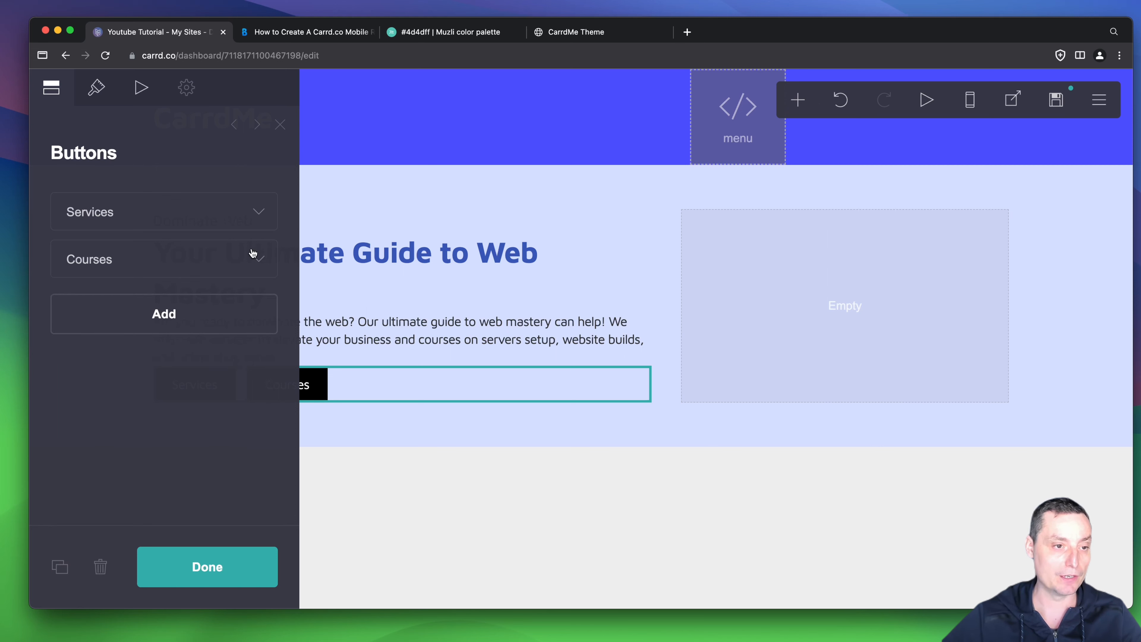
pyautogui.click(251, 215)
pyautogui.scroll(-2, 192, 283)
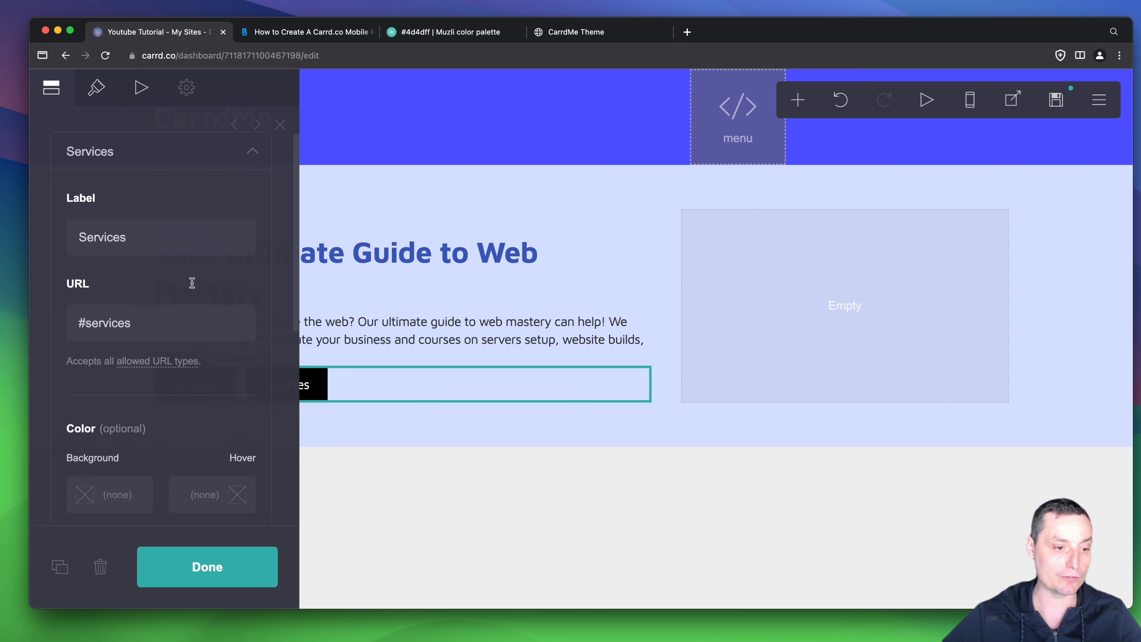
pyautogui.scroll(-4, 192, 283)
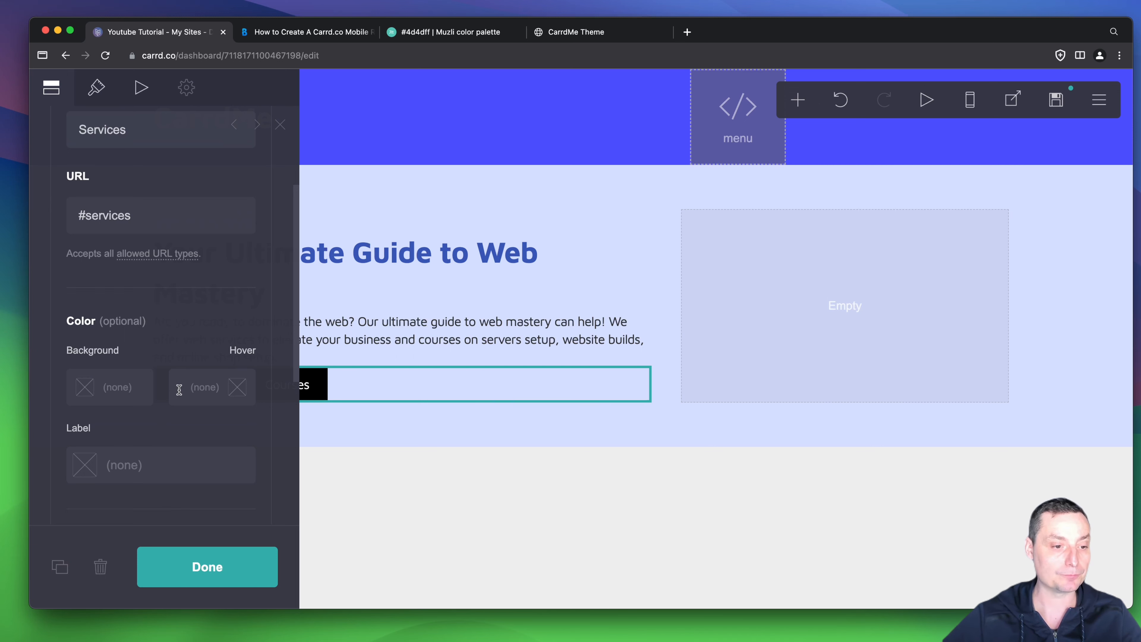
pyautogui.scroll(-4, 180, 390)
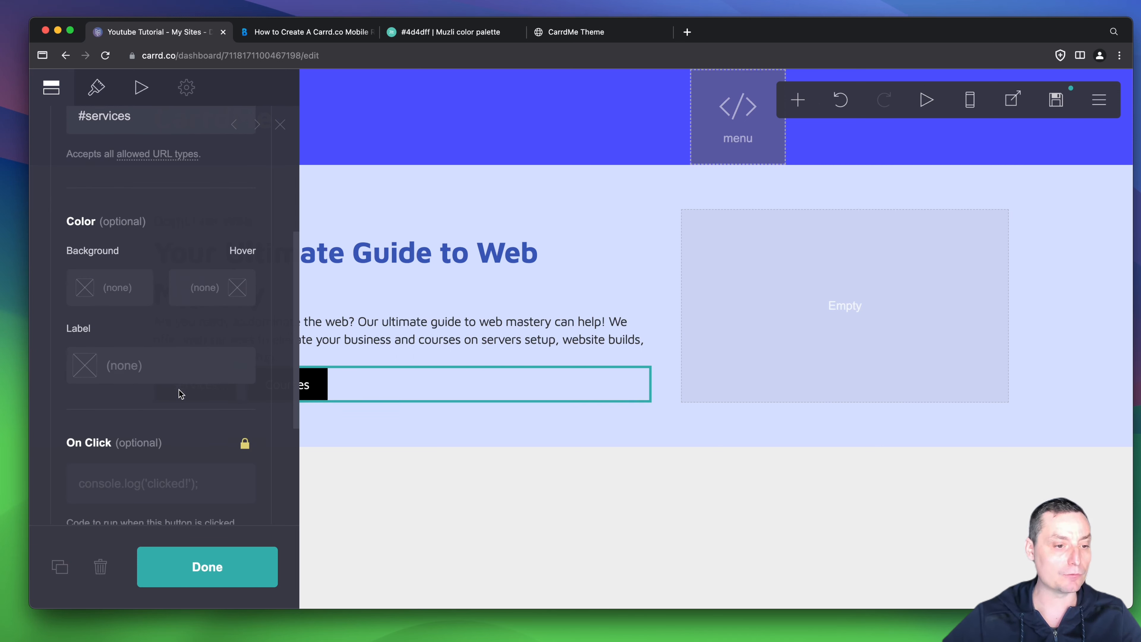
pyautogui.scroll(1, 180, 391)
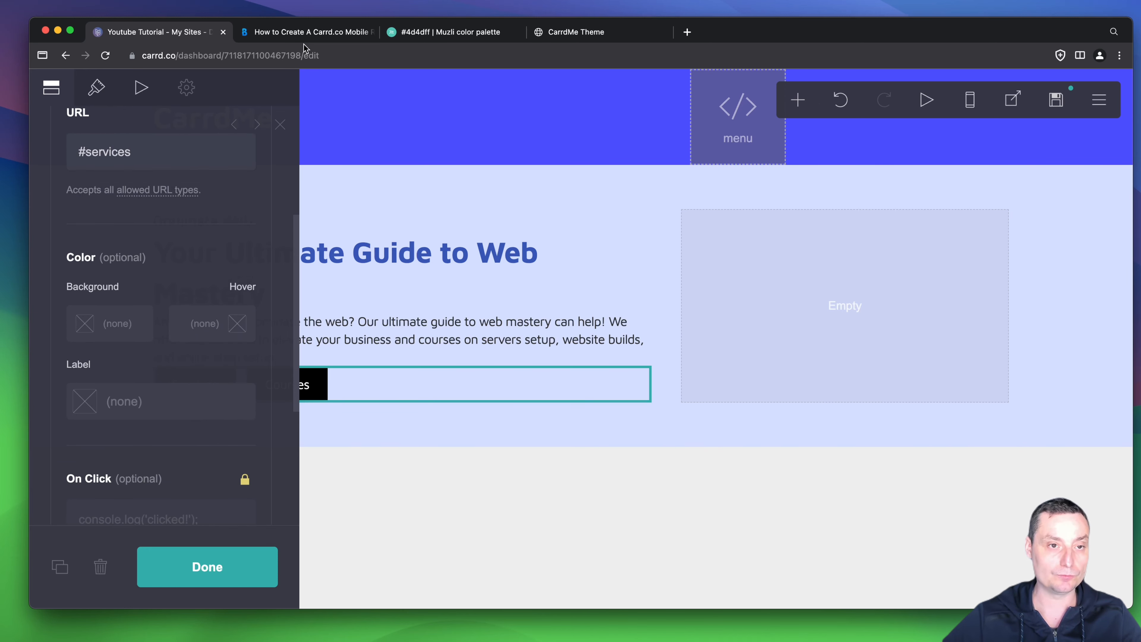
pyautogui.click(418, 36)
pyautogui.moveTo(321, 219)
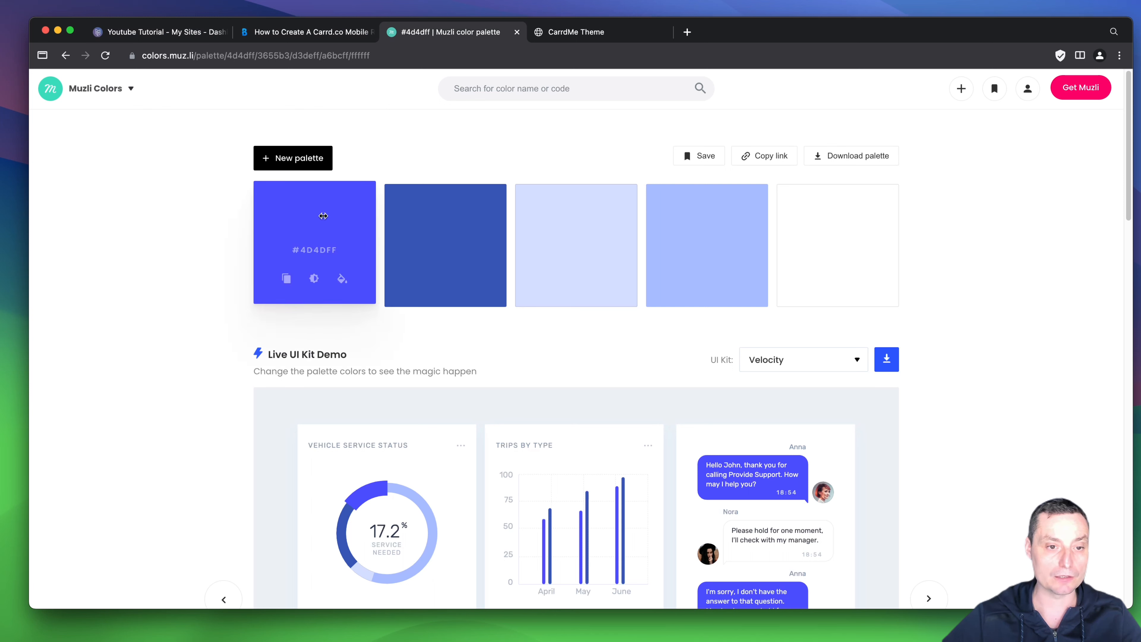
pyautogui.click(286, 279)
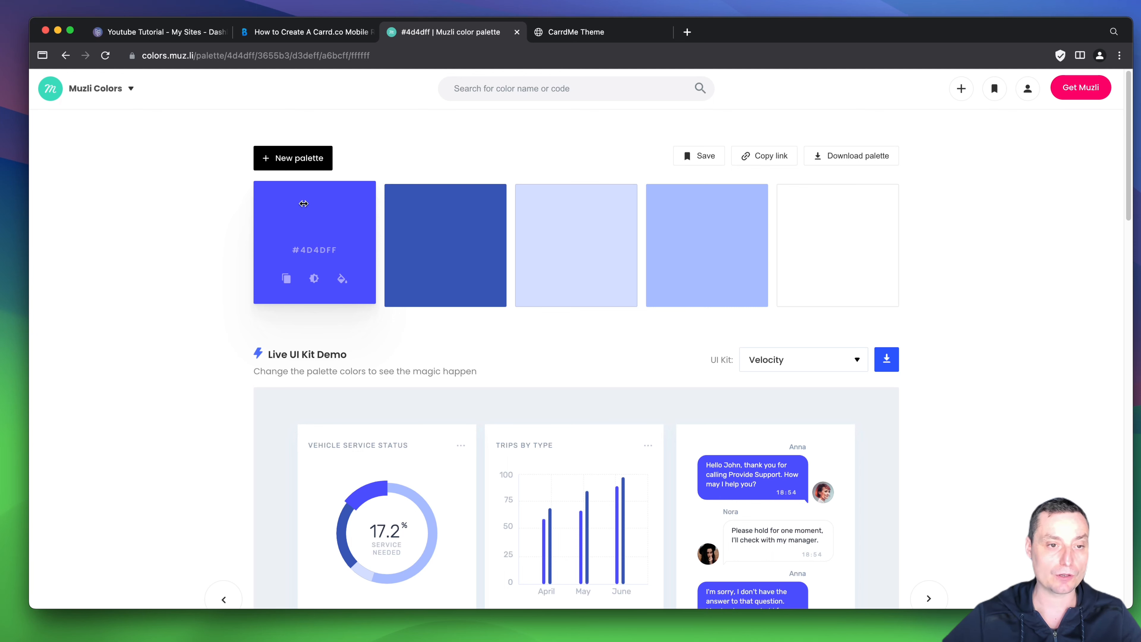
# Step: Return to the Carrd editor, set the Services button's background color to #4D4DFF and finish editing
pyautogui.click(179, 35)
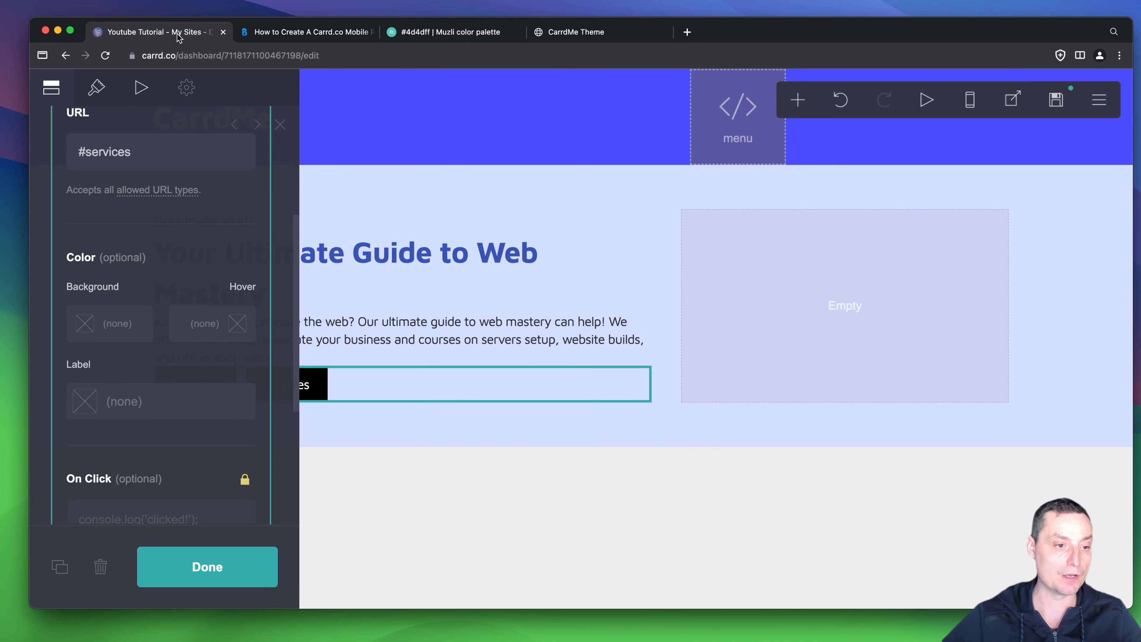
pyautogui.click(117, 316)
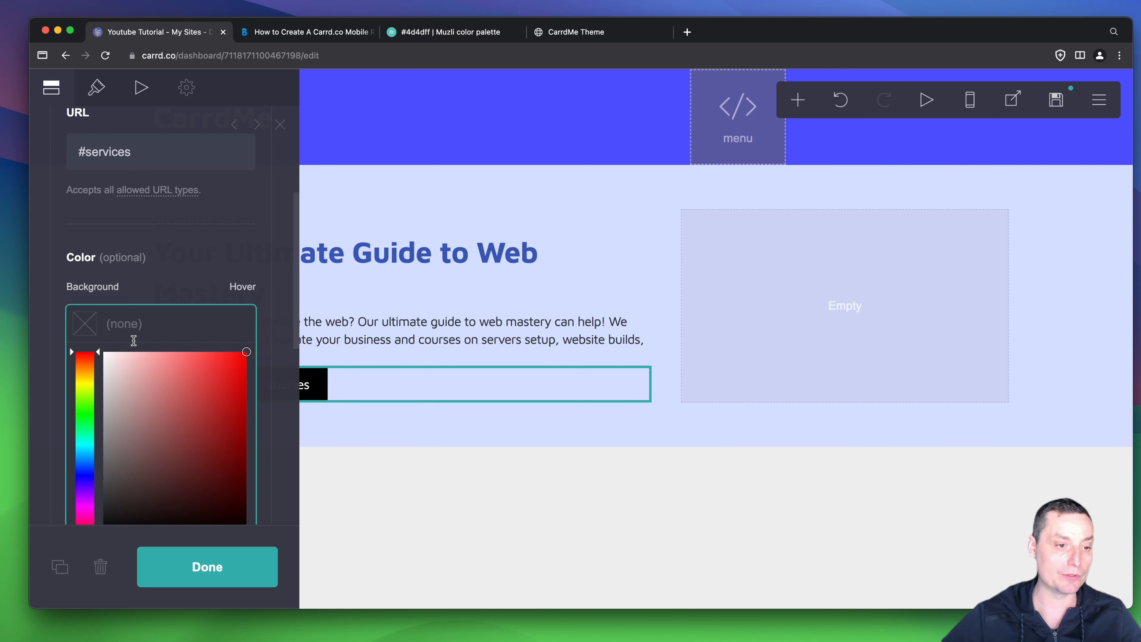
pyautogui.press('super+v')
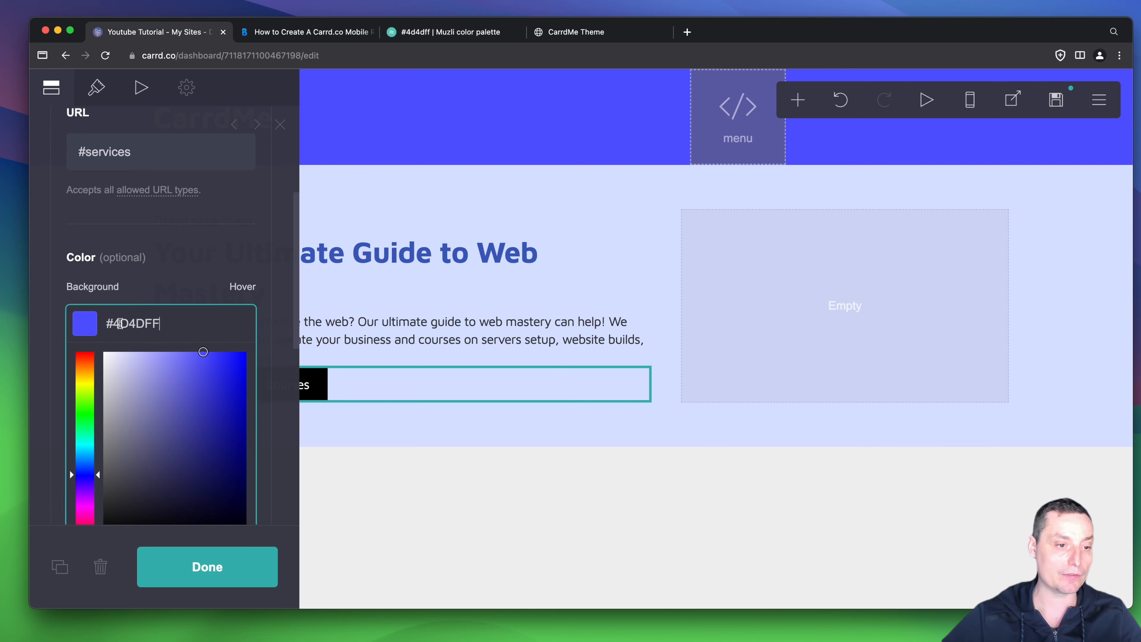
pyautogui.click(179, 276)
pyautogui.click(208, 579)
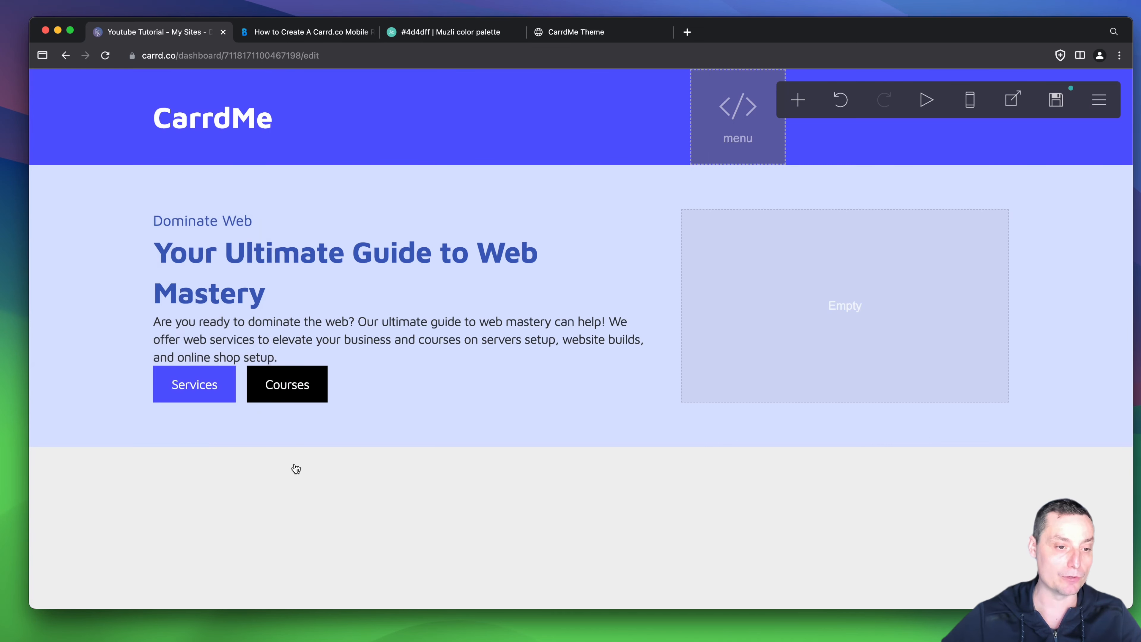
# Step: Copy #A6BCFF from the Muzli palette, apply it as the Services button's hover color in Carrd and finish editing
pyautogui.click(201, 393)
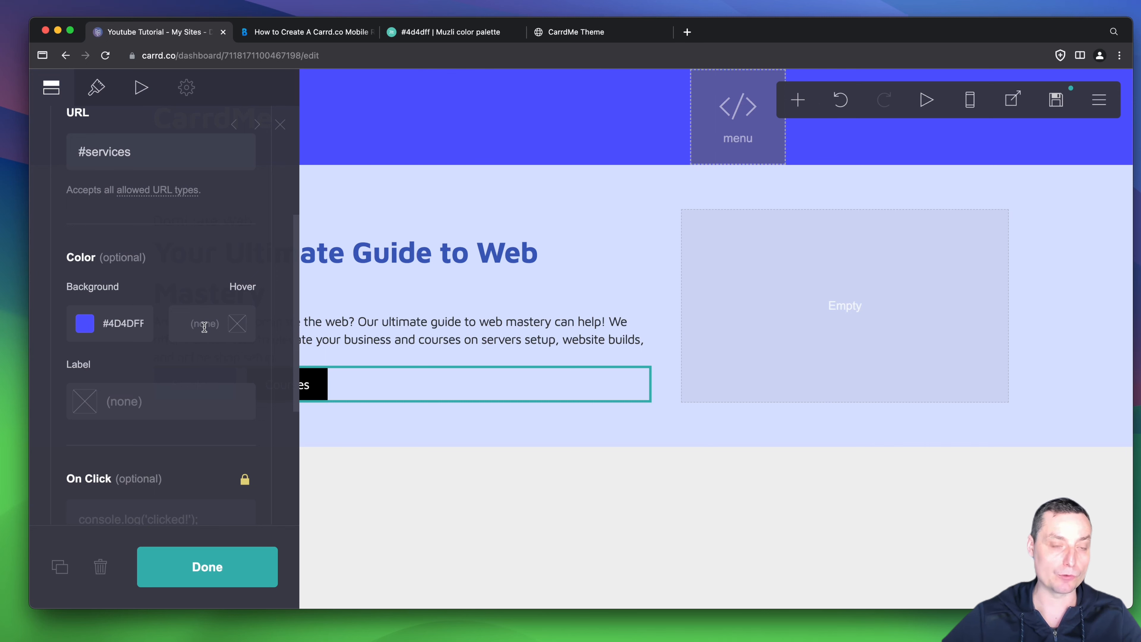
pyautogui.click(440, 32)
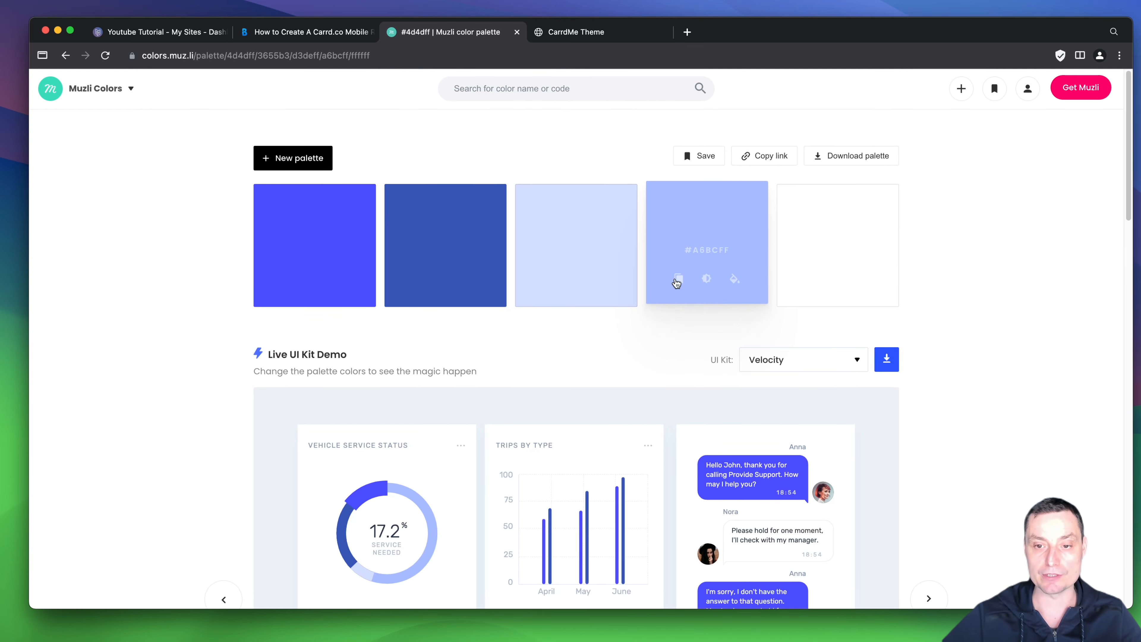
pyautogui.click(678, 278)
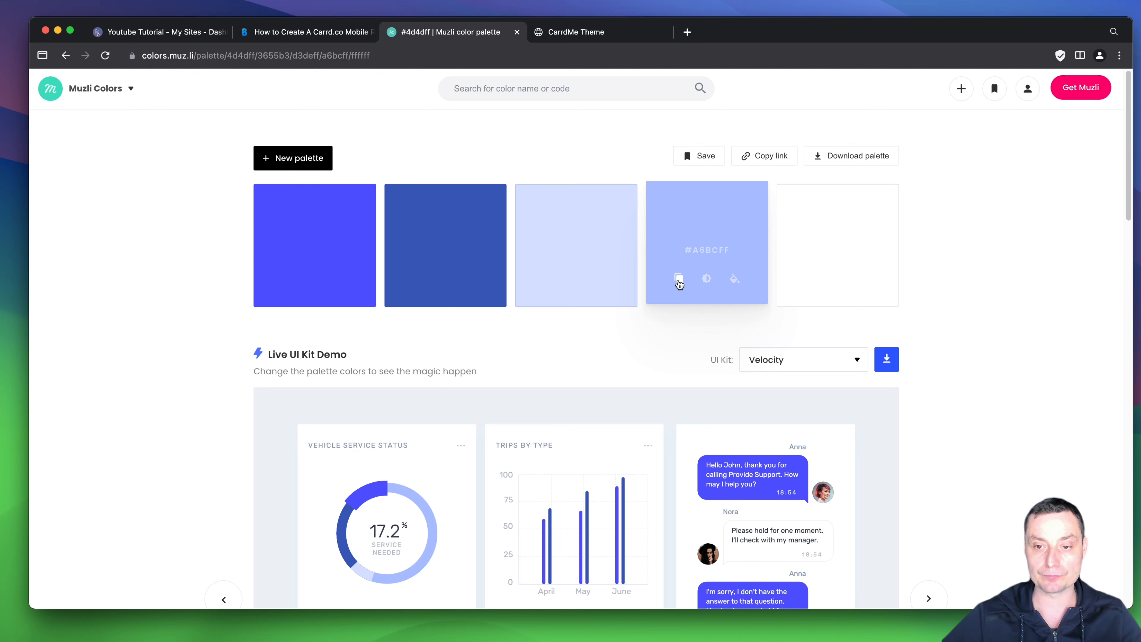
pyautogui.click(165, 35)
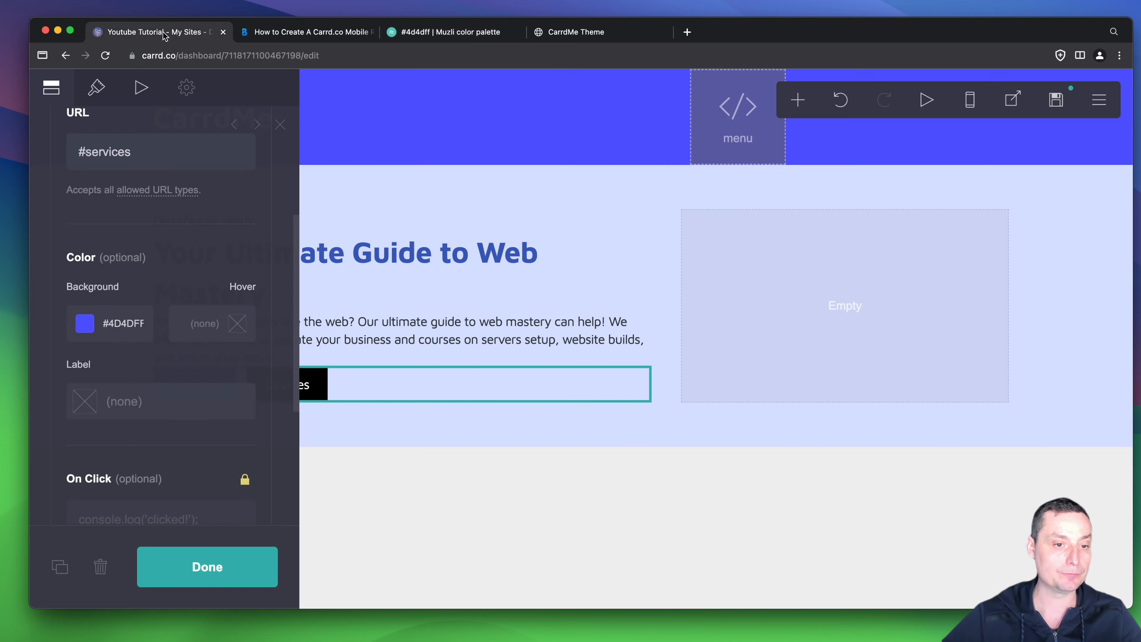
pyautogui.click(195, 335)
pyautogui.press('cmd+v')
pyautogui.press('Return')
pyautogui.click(234, 565)
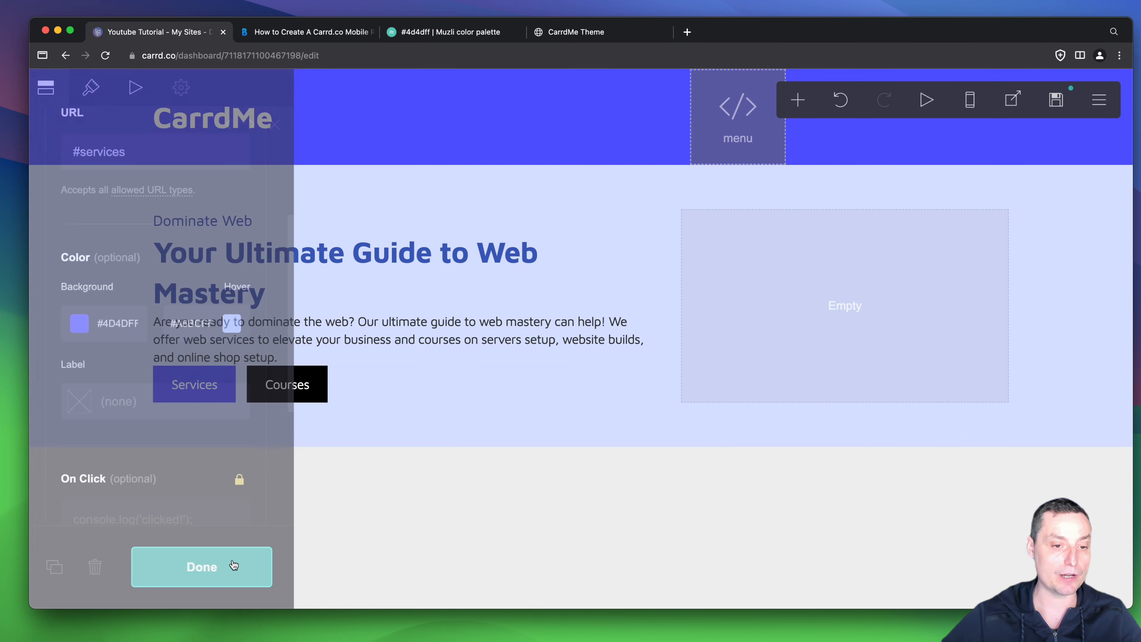
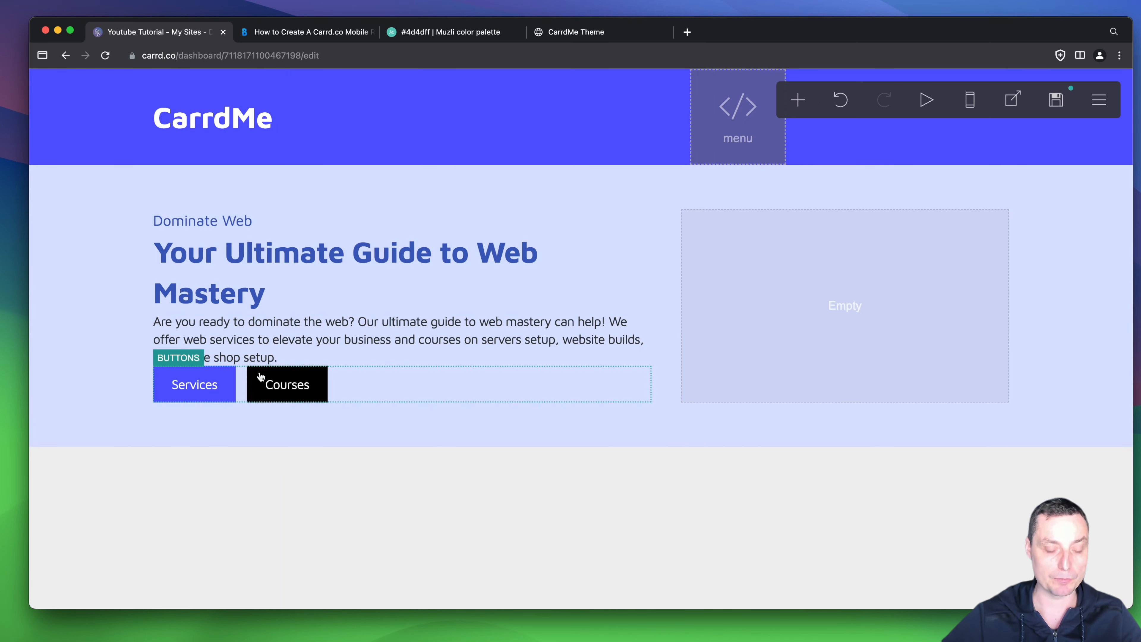
# Step: Set the Courses button's hover color to dark gray #262626 and finish editing the Buttons element
pyautogui.click(302, 391)
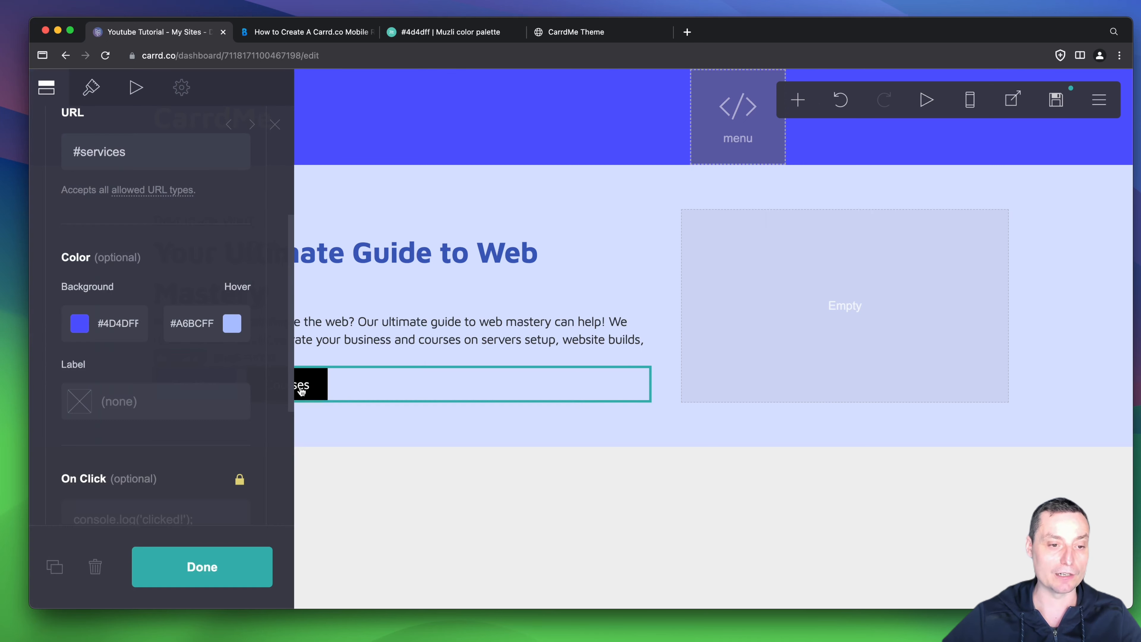
pyautogui.scroll(-5, 197, 337)
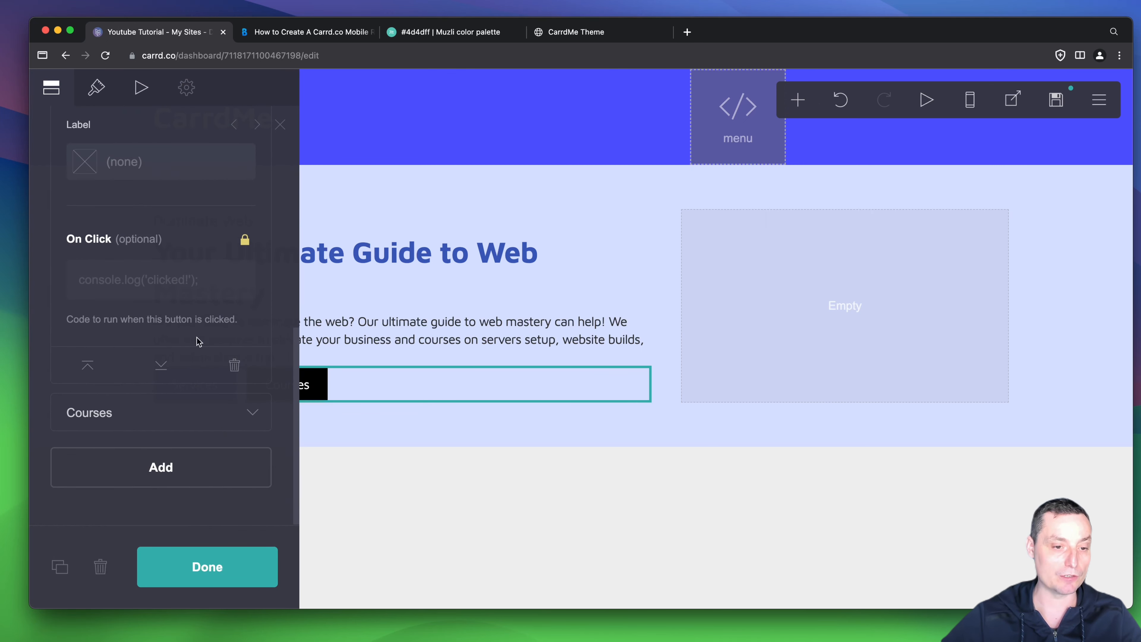
pyautogui.click(253, 412)
pyautogui.scroll(-5, 233, 373)
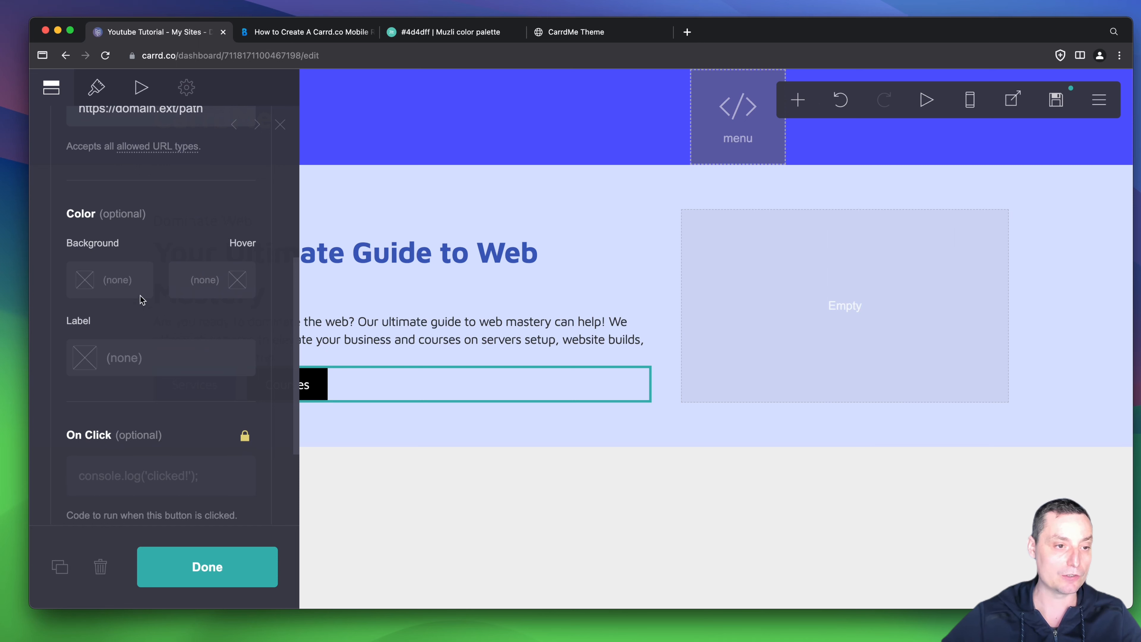
pyautogui.click(233, 281)
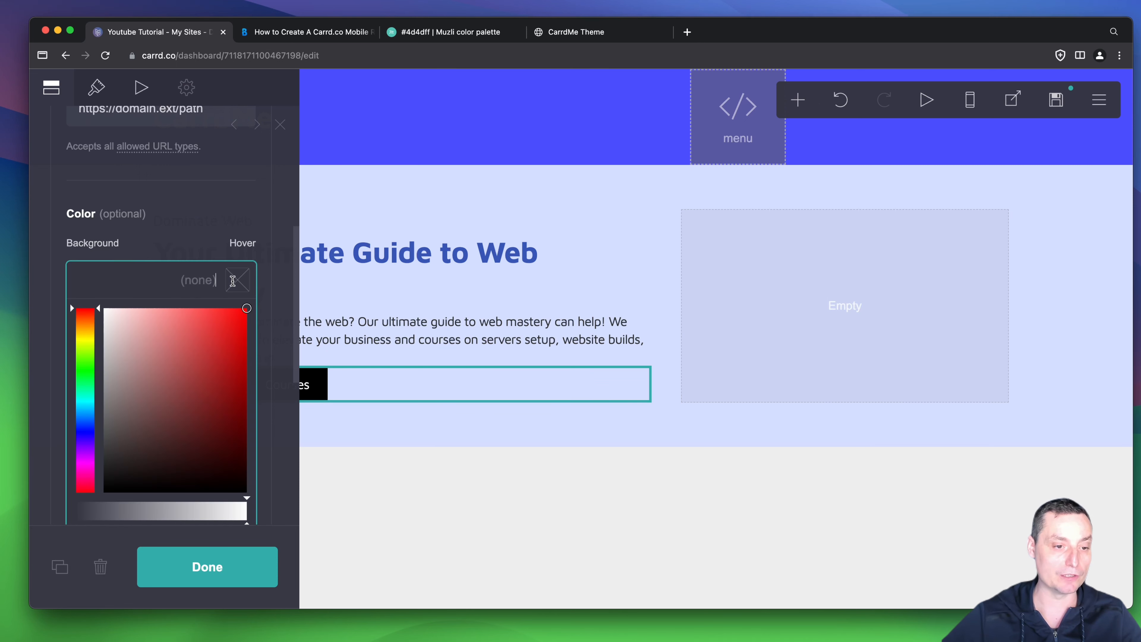
pyautogui.click(104, 467)
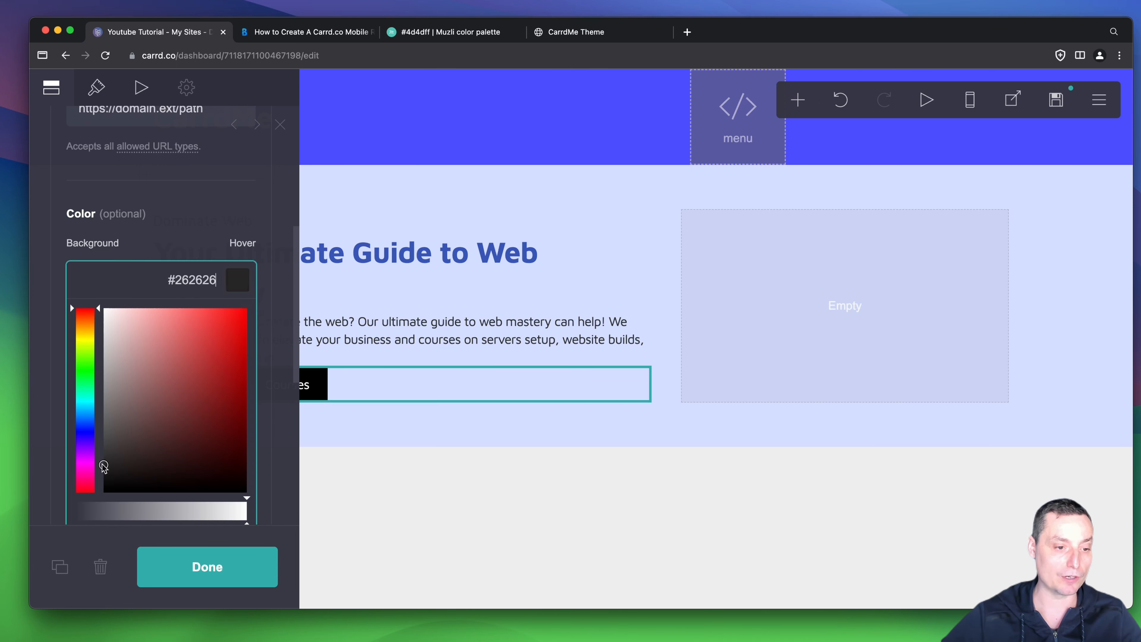
pyautogui.click(187, 567)
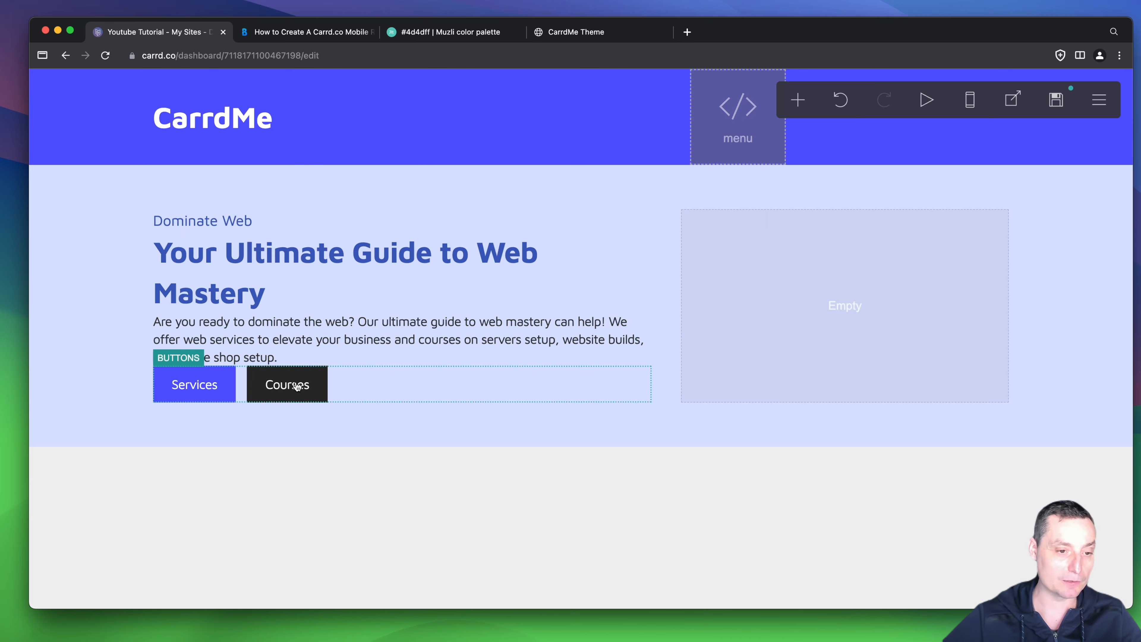
# Step: Change the Buttons element's appearance from label only to Icon + Label and finish editing
pyautogui.click(241, 383)
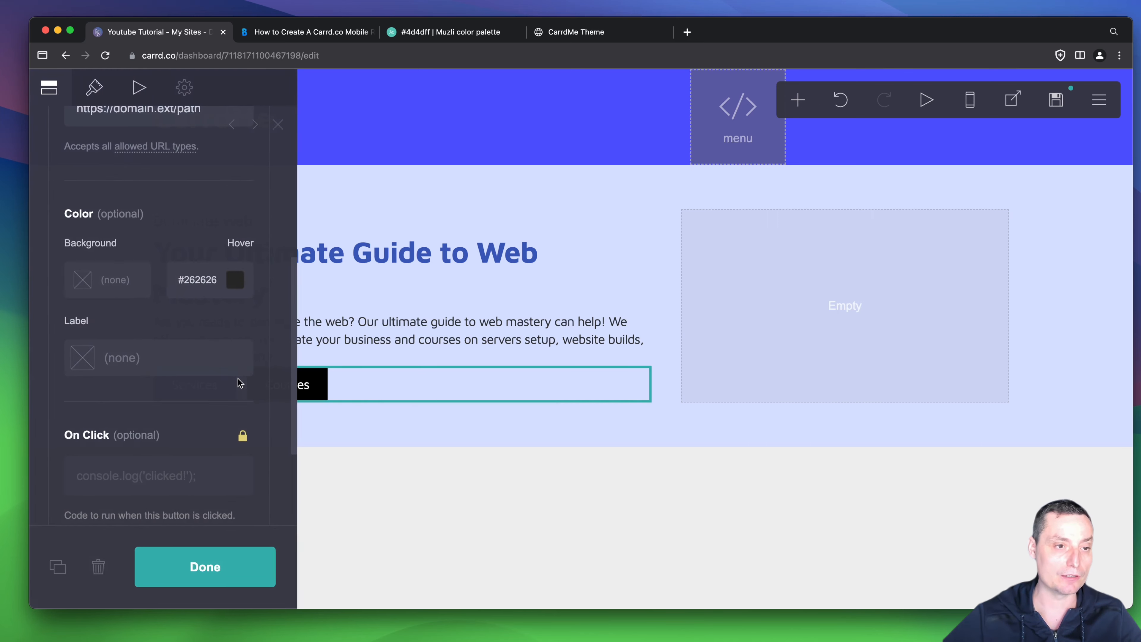
pyautogui.click(95, 88)
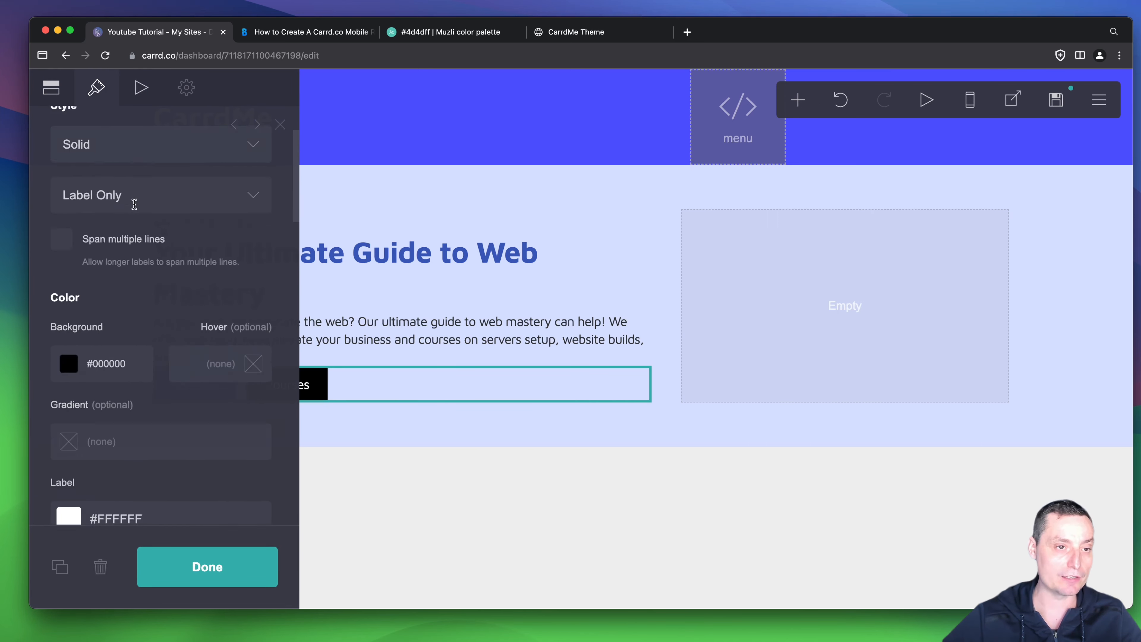
pyautogui.scroll(3, 144, 207)
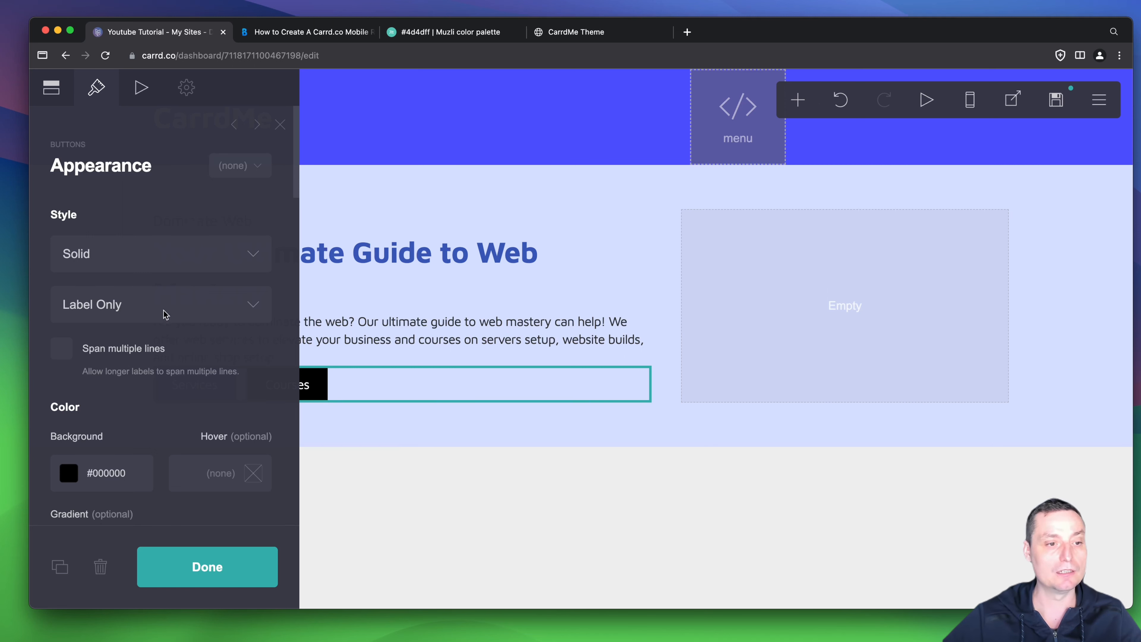
pyautogui.click(237, 307)
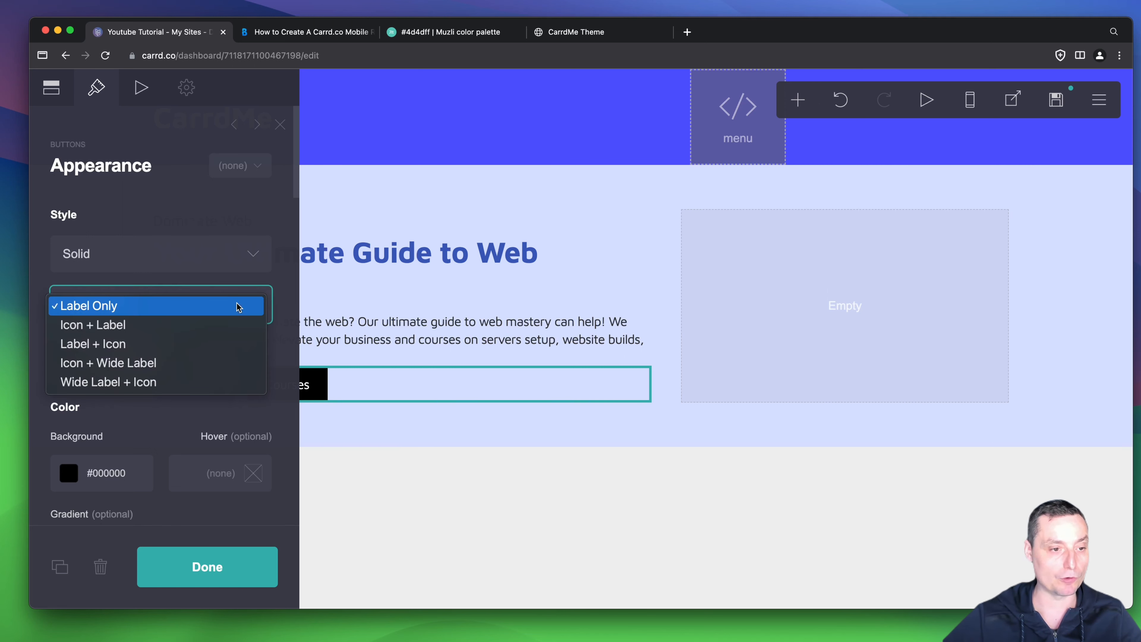
pyautogui.click(204, 324)
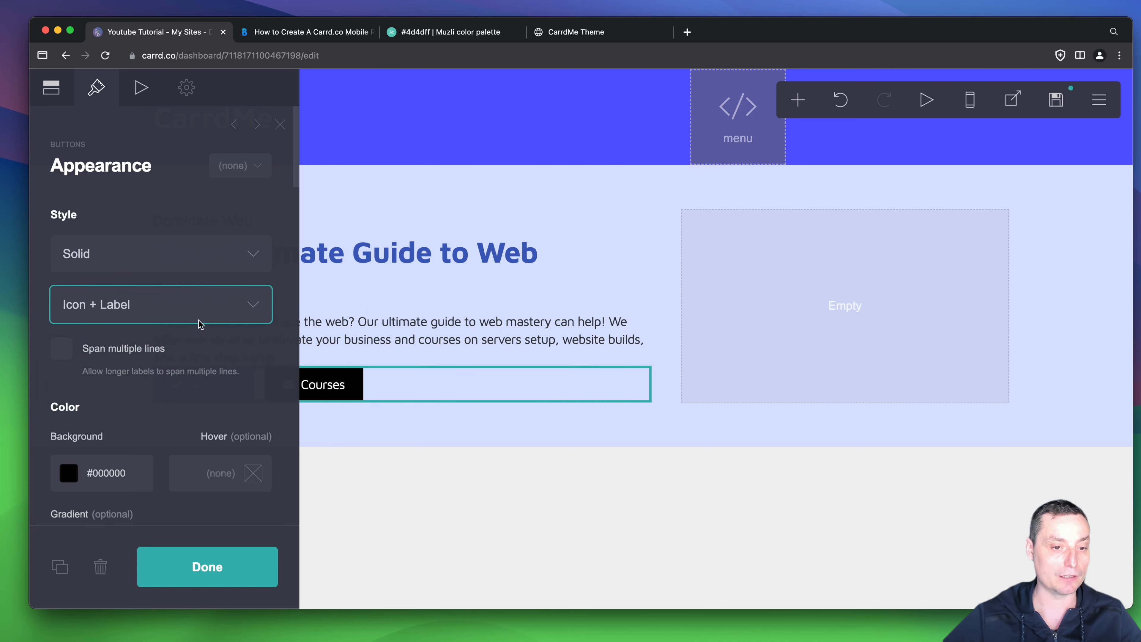
pyautogui.click(260, 552)
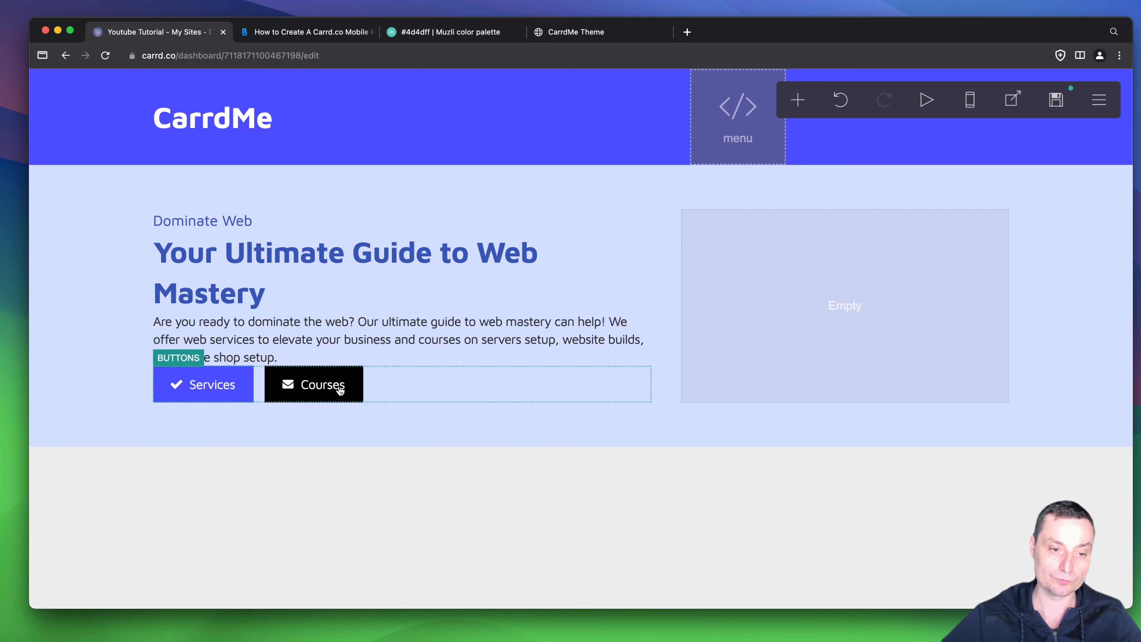
# Step: Set the Buttons element's corner rounding to 0.5 and finish editing
pyautogui.click(259, 386)
pyautogui.scroll(-3, 242, 288)
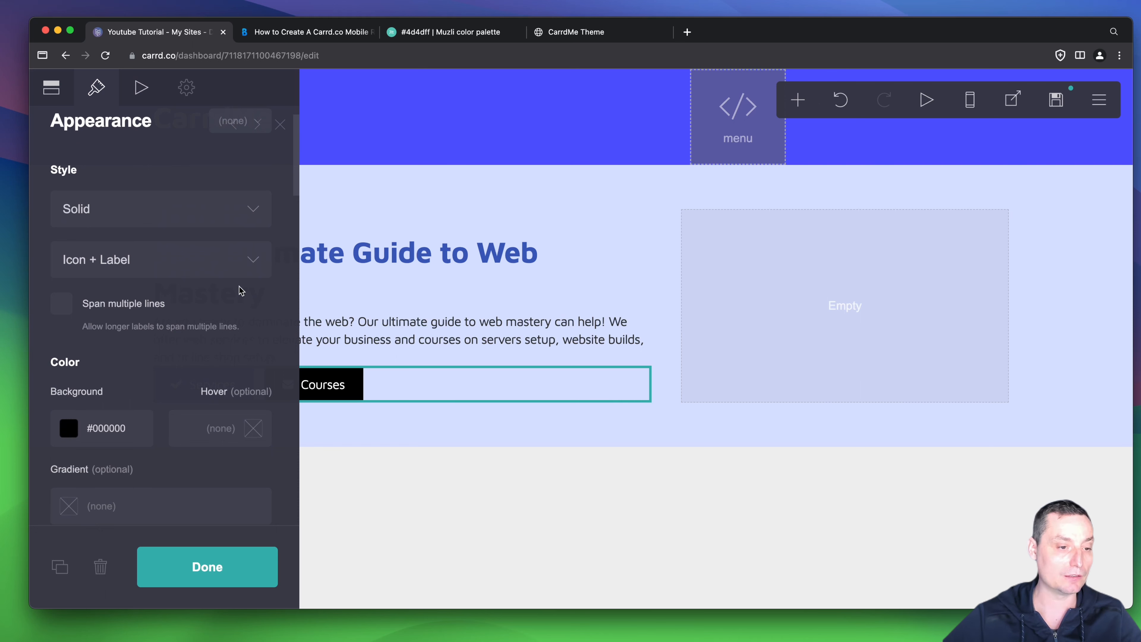
pyautogui.scroll(-5, 241, 291)
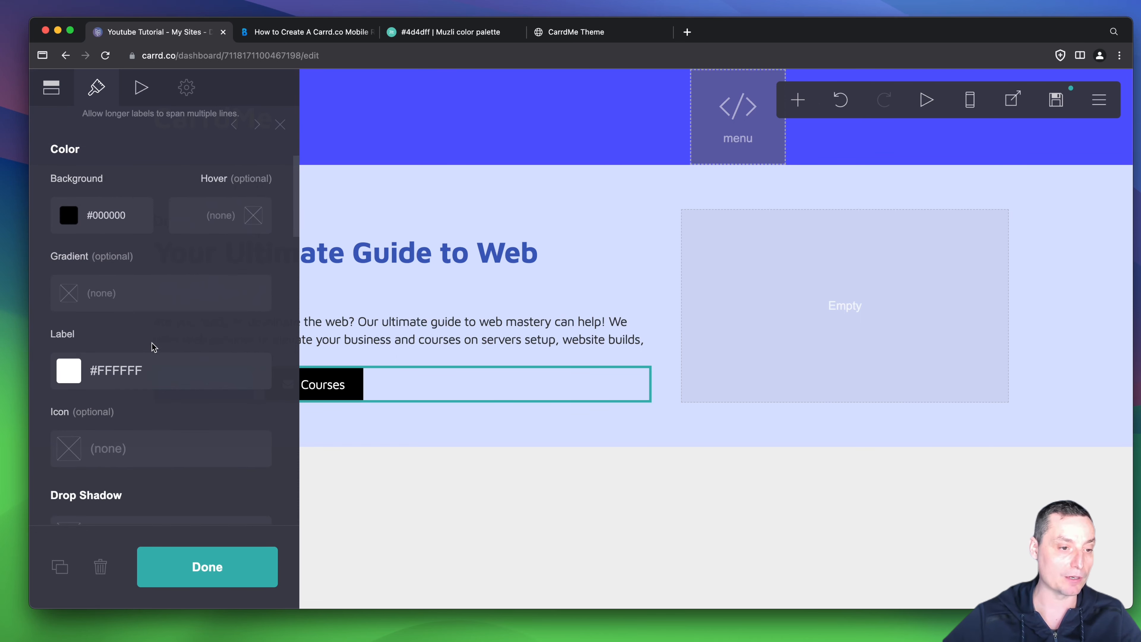
pyautogui.scroll(-3, 150, 348)
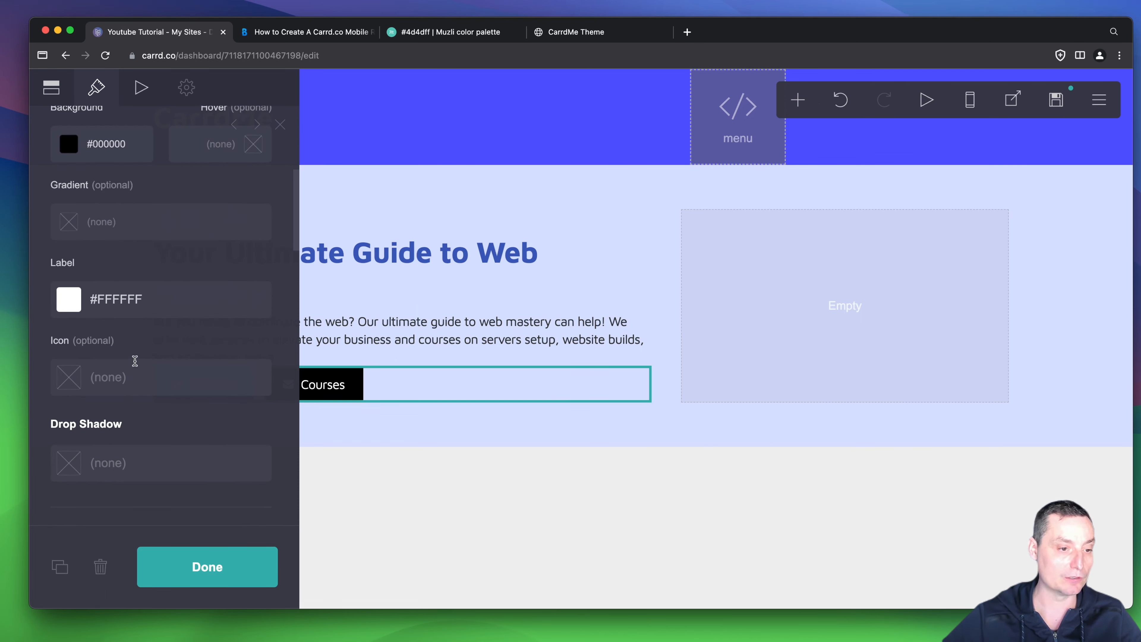
pyautogui.scroll(-10, 132, 362)
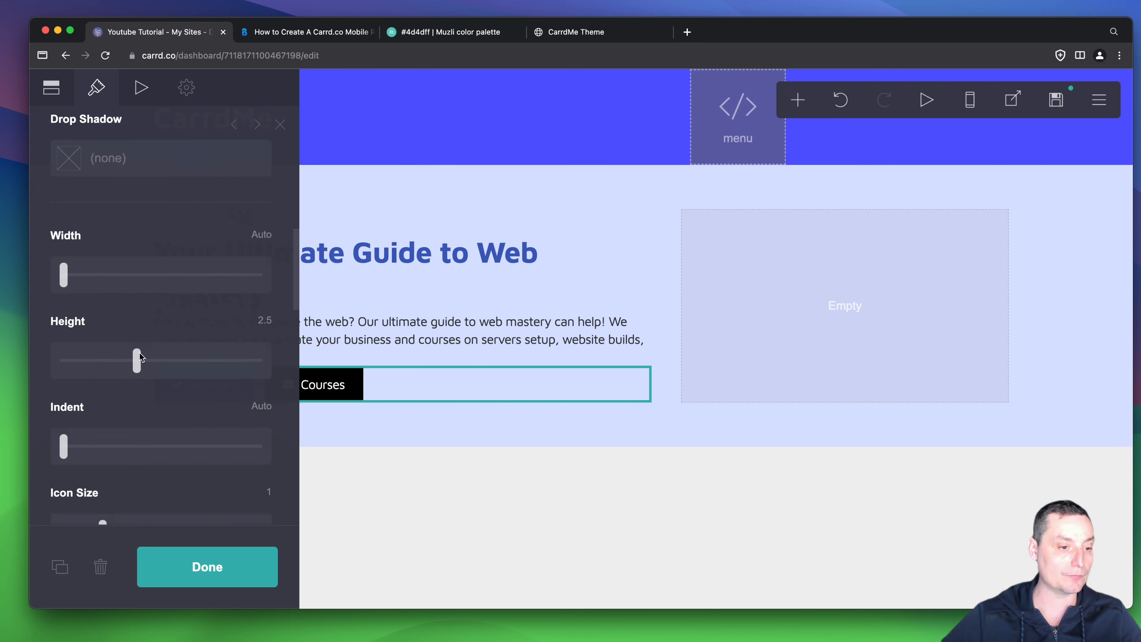
pyautogui.scroll(-5, 140, 357)
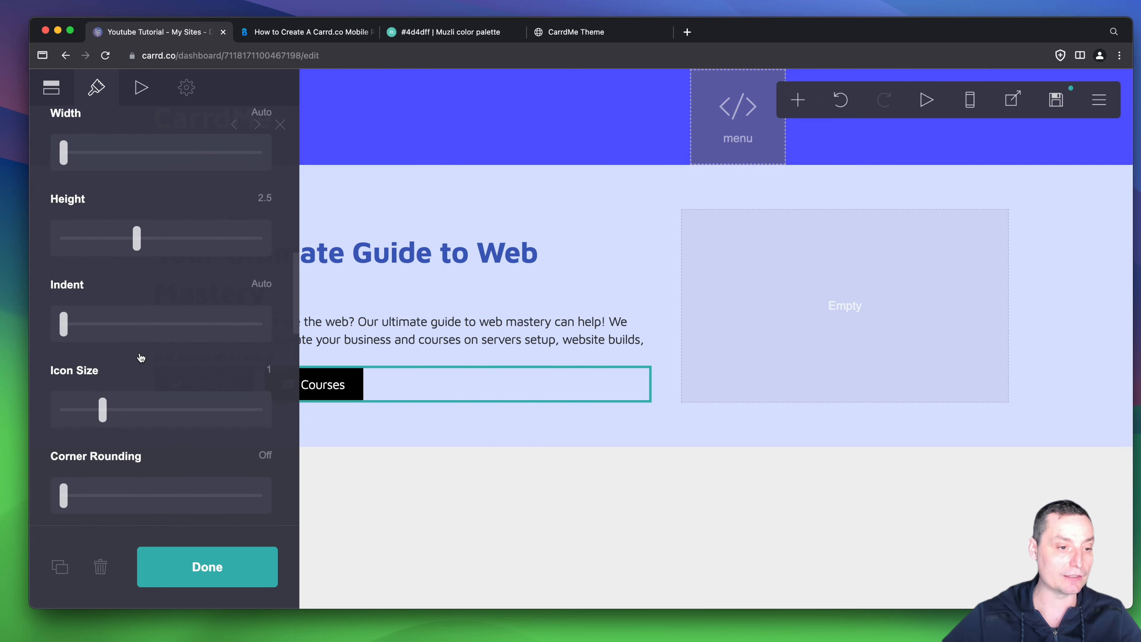
pyautogui.scroll(-2, 141, 358)
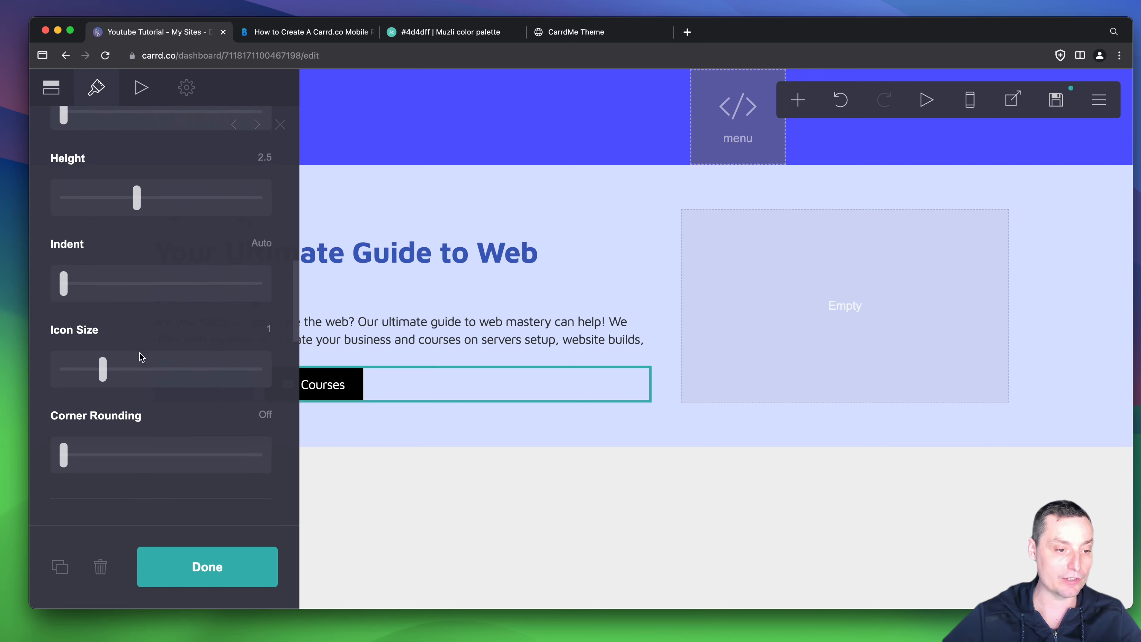
pyautogui.moveTo(66, 454); pyautogui.dragTo(106, 453)
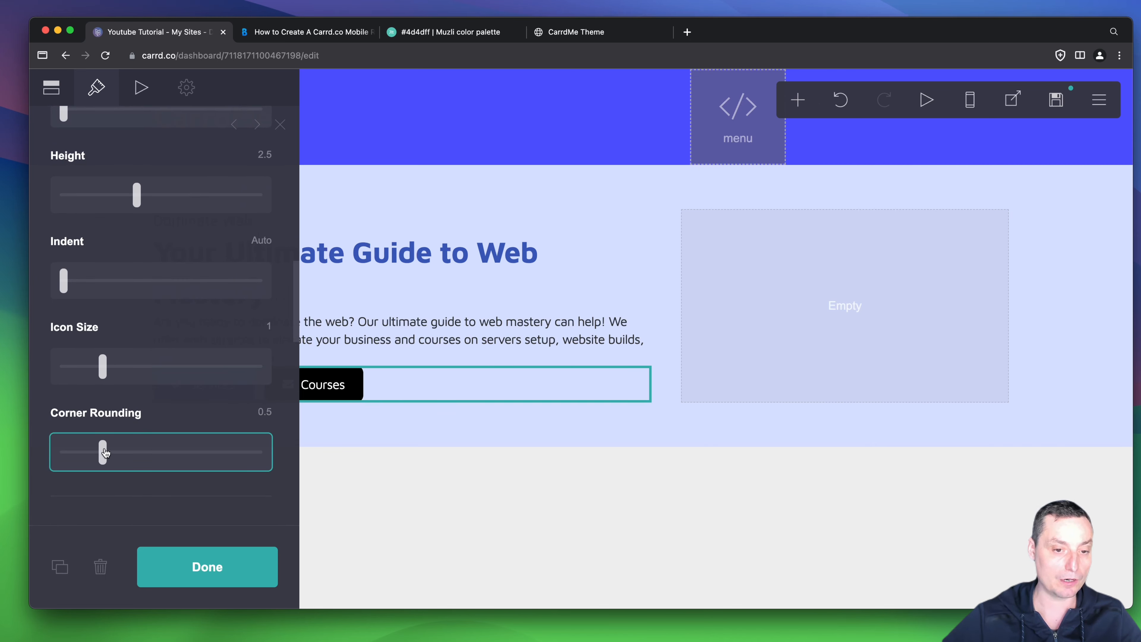
pyautogui.click(365, 434)
pyautogui.click(406, 504)
pyautogui.click(225, 564)
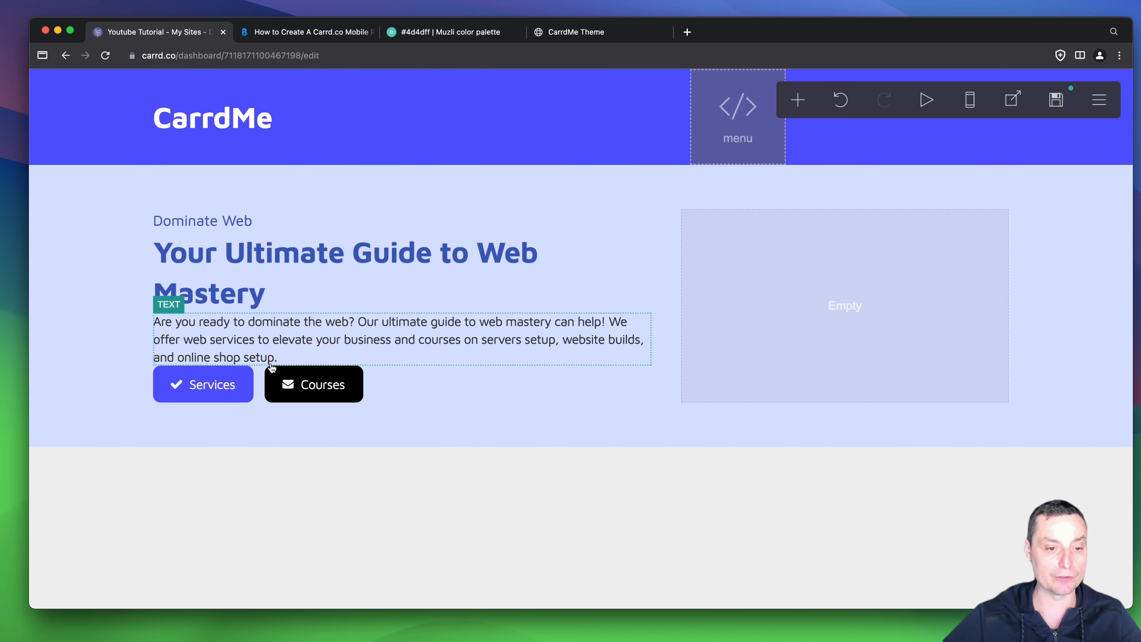
# Step: Increase the margins of the Buttons element to about 0.375 and finish editing
pyautogui.click(387, 387)
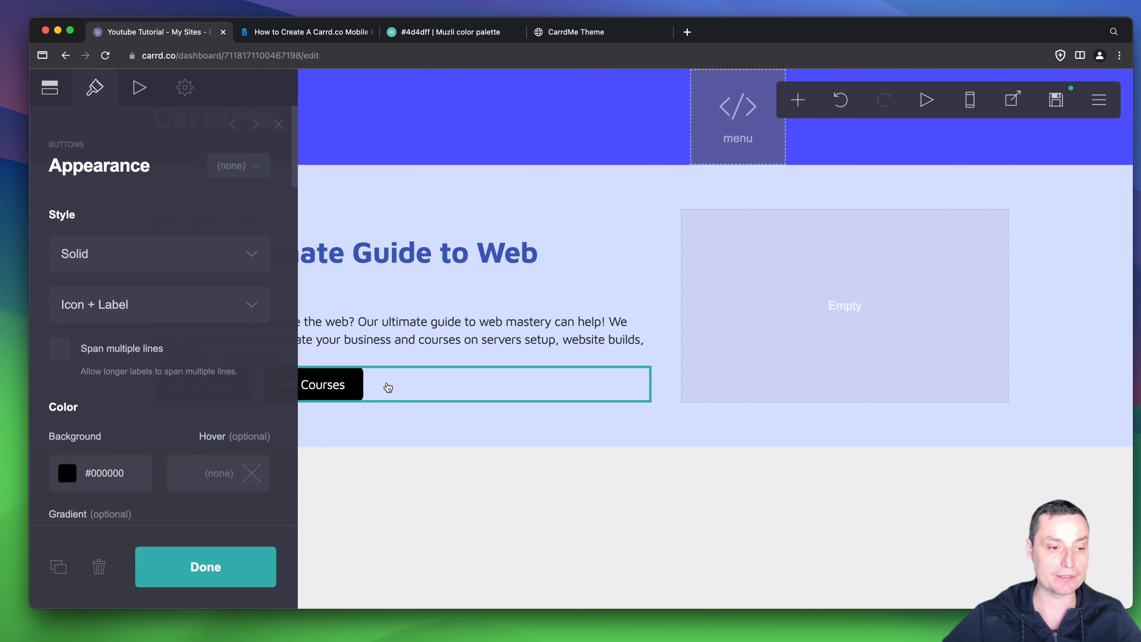
pyautogui.scroll(-5, 182, 373)
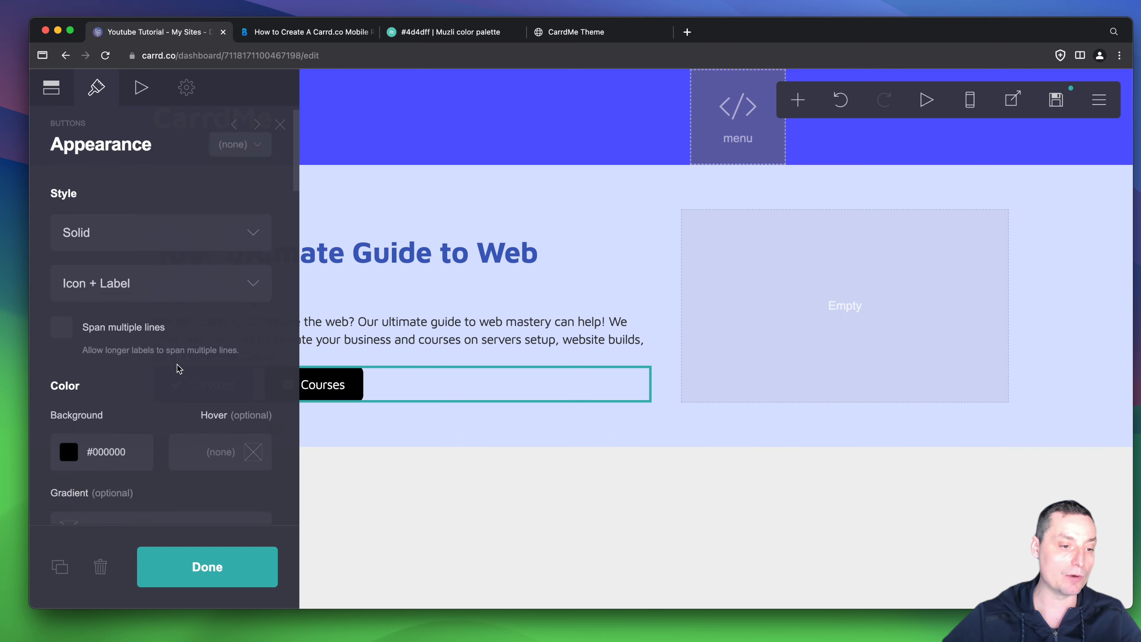
pyautogui.scroll(5, 178, 364)
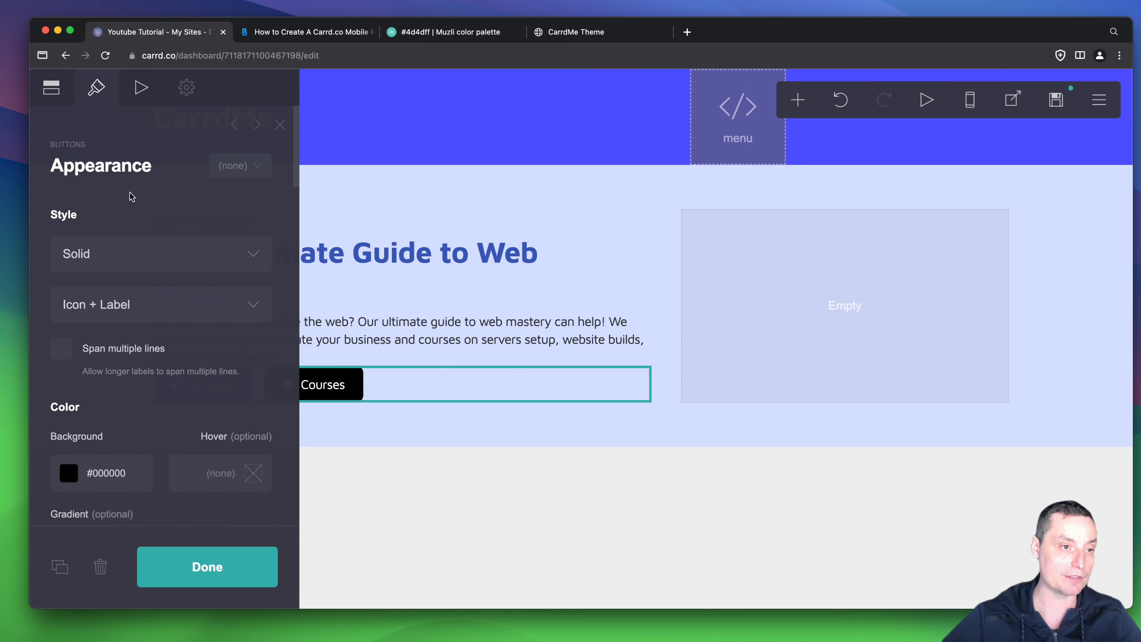
pyautogui.scroll(-10, 175, 243)
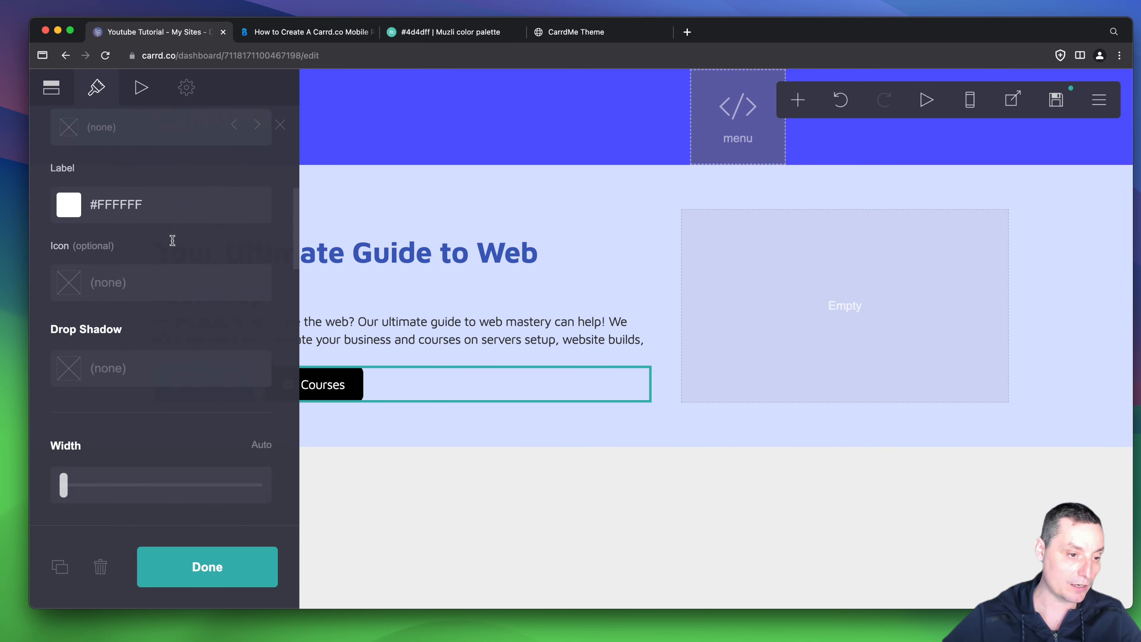
pyautogui.scroll(-8, 174, 245)
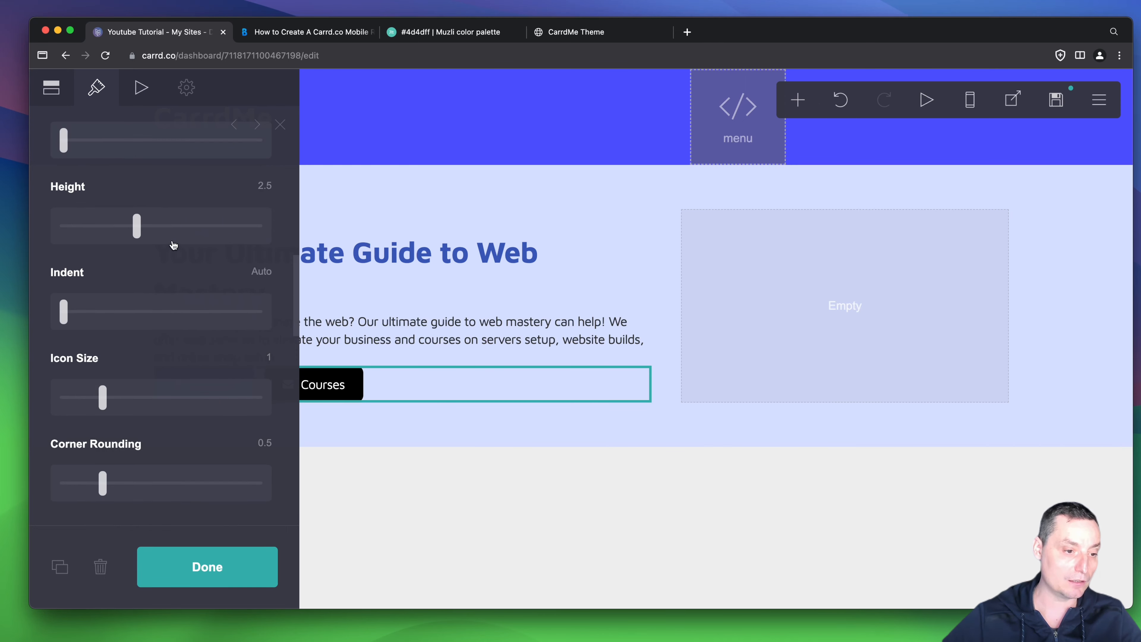
pyautogui.scroll(-6, 175, 245)
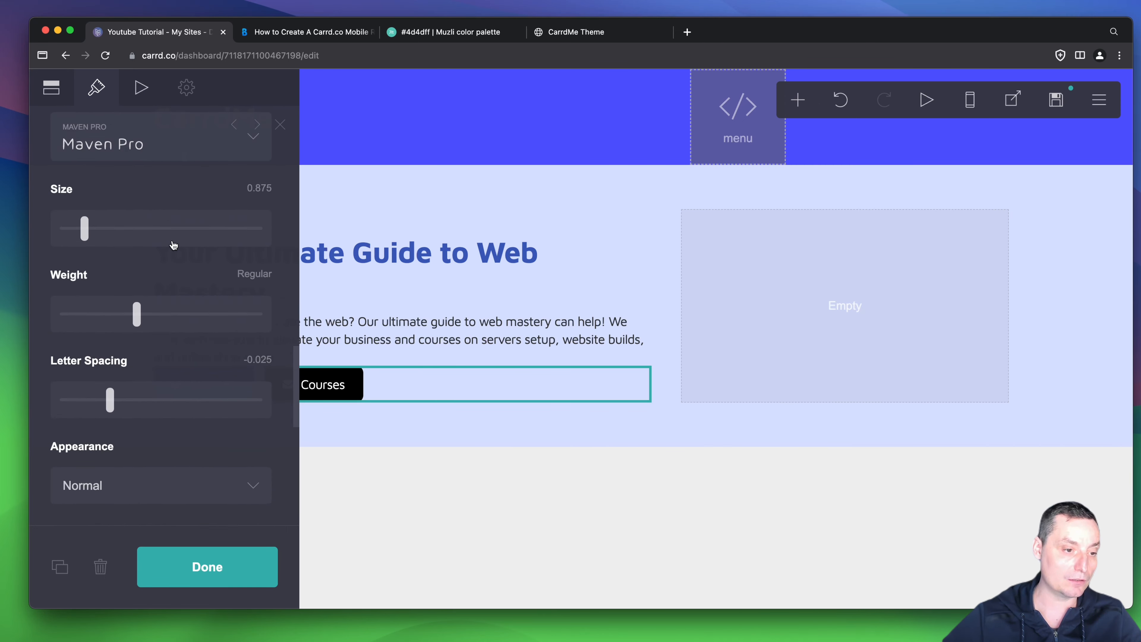
pyautogui.scroll(-6, 174, 244)
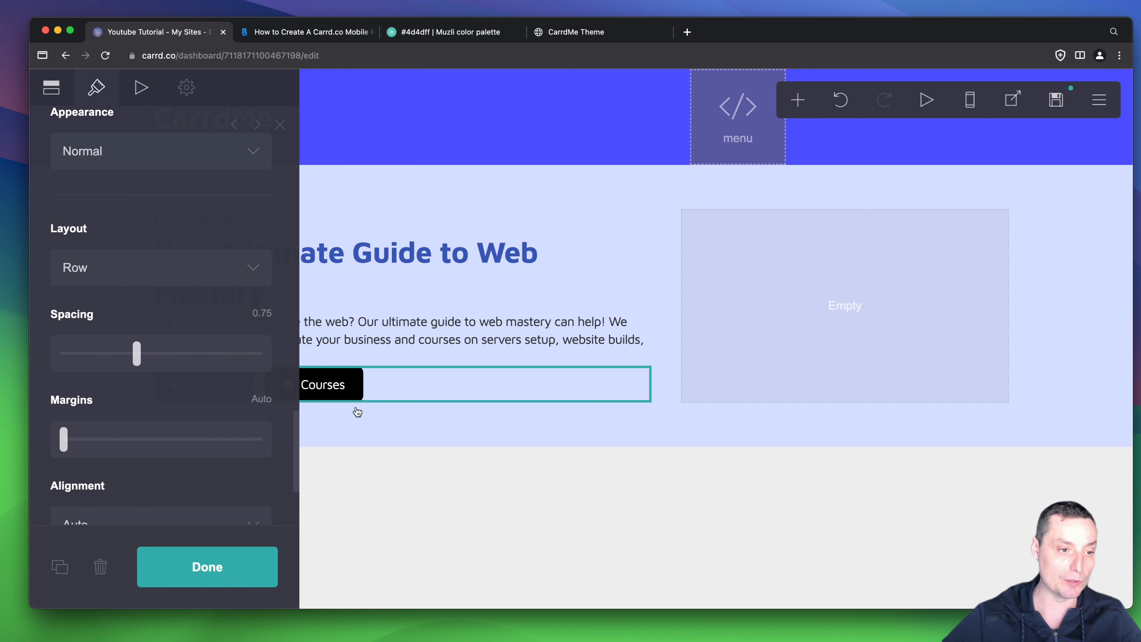
pyautogui.scroll(-2, 172, 320)
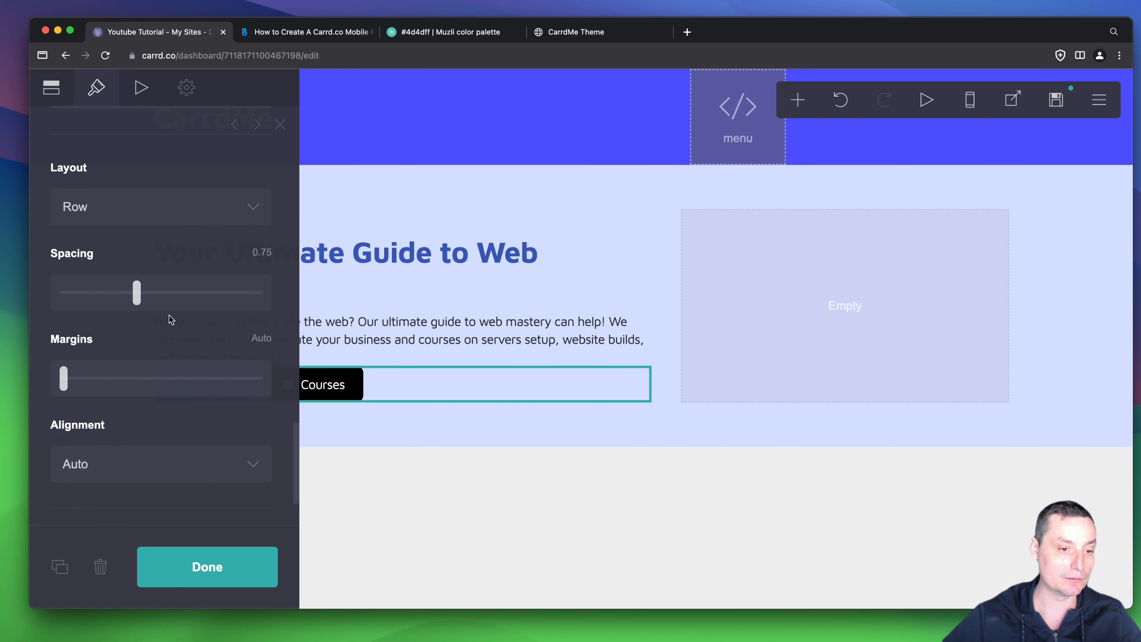
pyautogui.moveTo(63, 378); pyautogui.dragTo(80, 381)
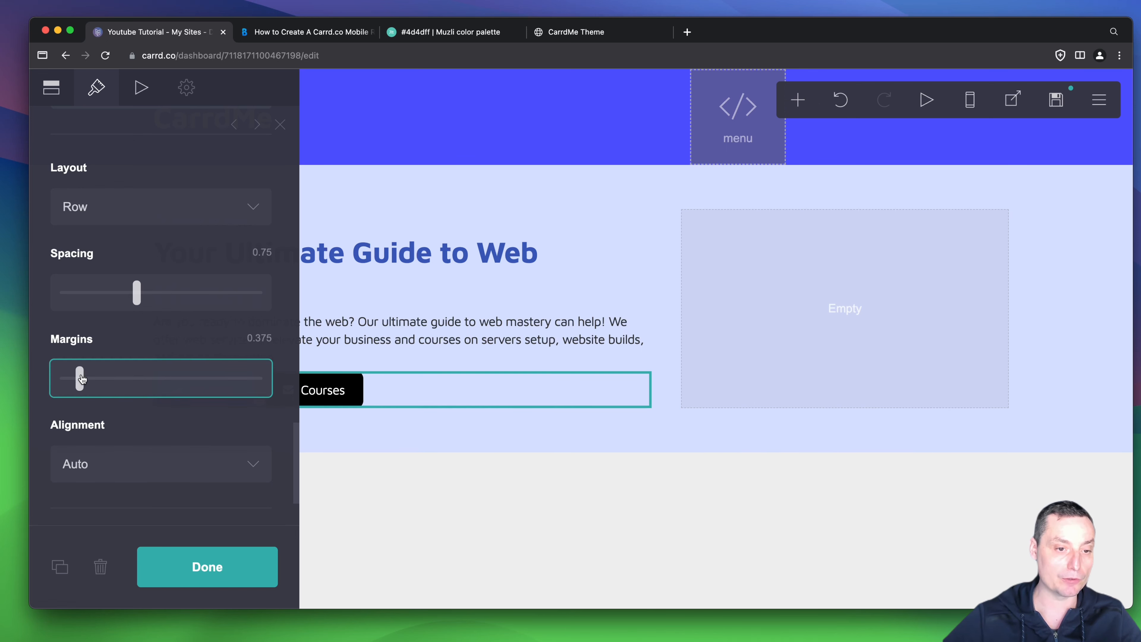
pyautogui.click(478, 454)
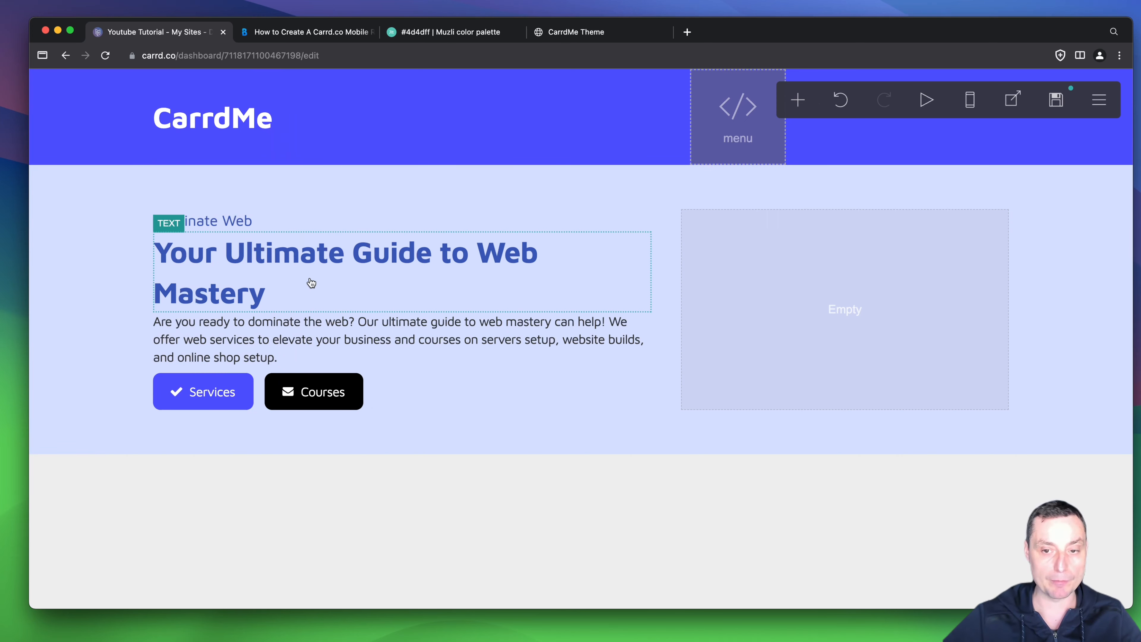
# Step: Save the site changes as a template and view its demo
pyautogui.click(1056, 99)
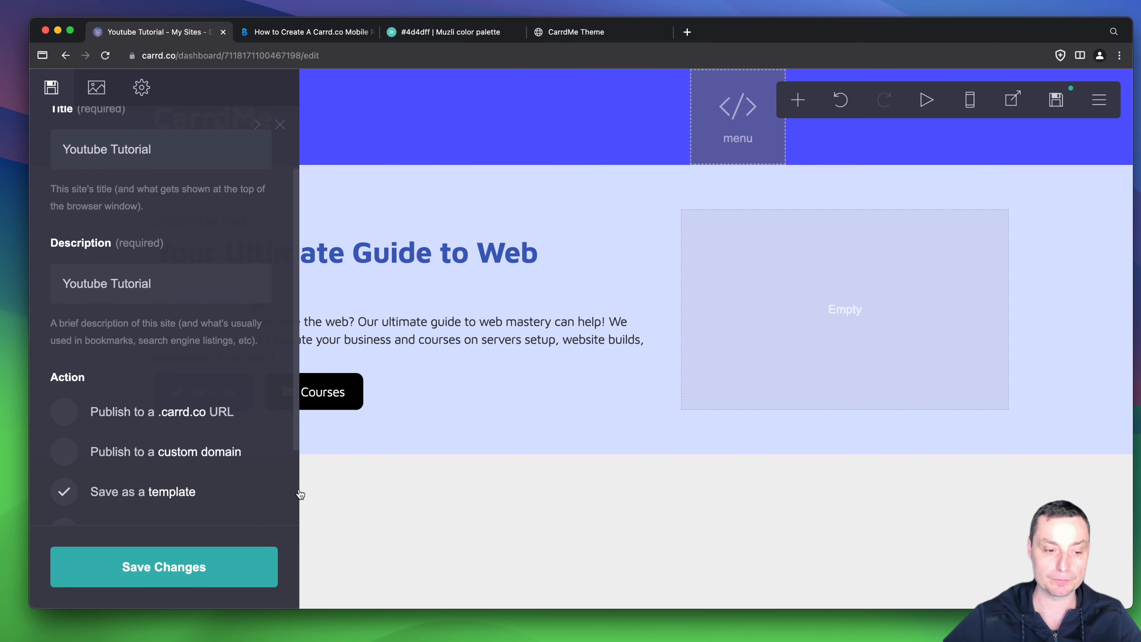
pyautogui.click(208, 568)
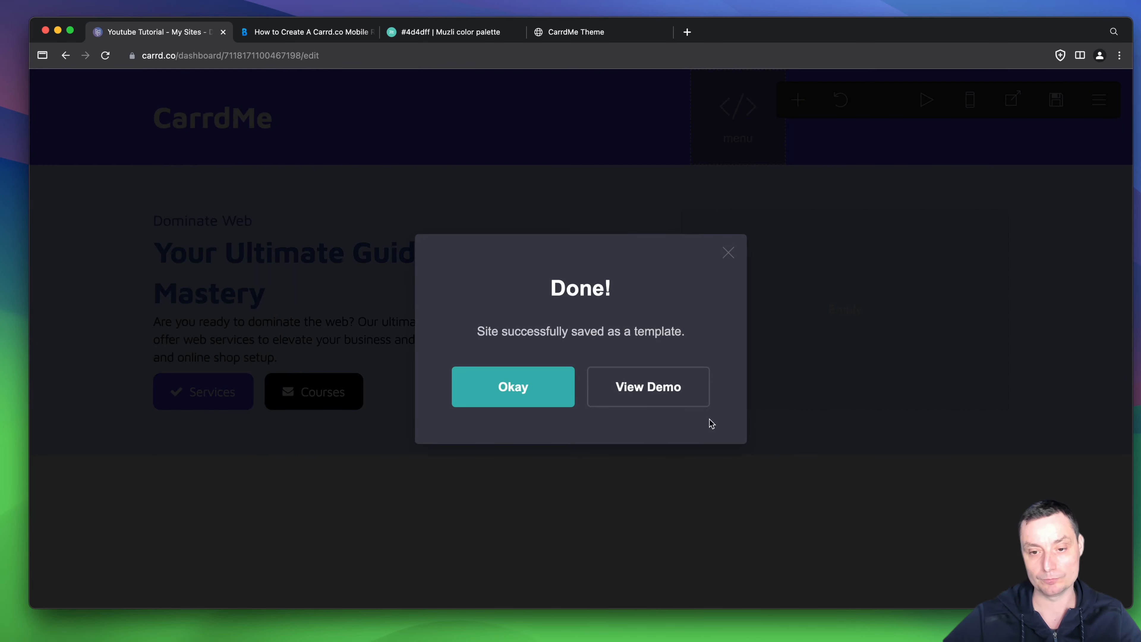
pyautogui.click(681, 389)
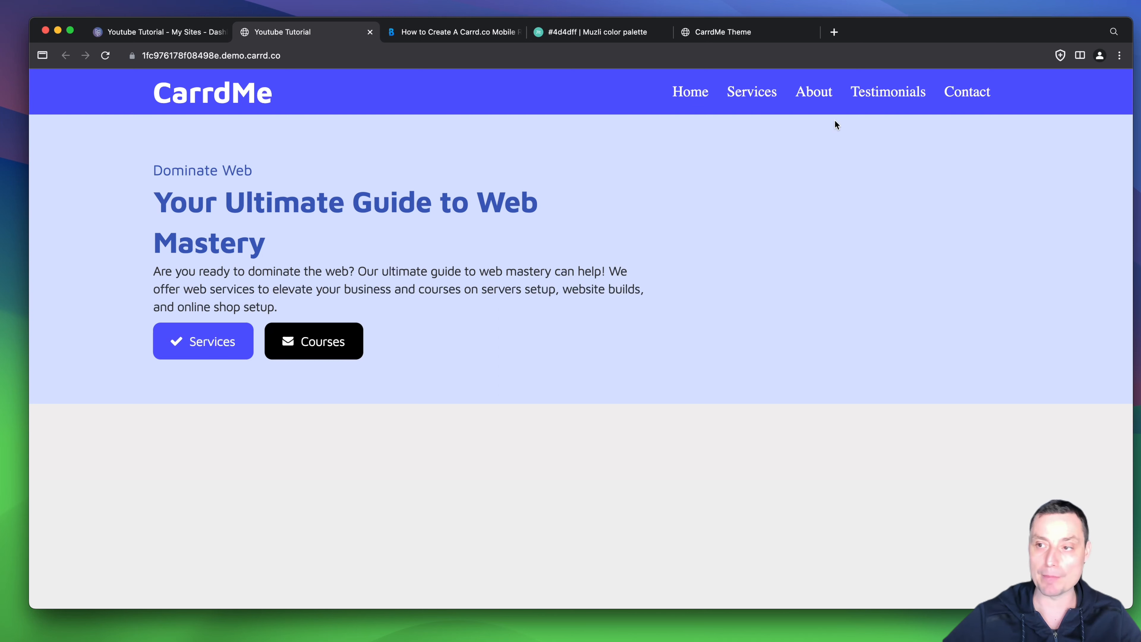
# Step: Check the demo's layout at phone and desktop widths, then return to the editor and dismiss the save confirmation
pyautogui.moveTo(1135, 24); pyautogui.dragTo(336, 85)
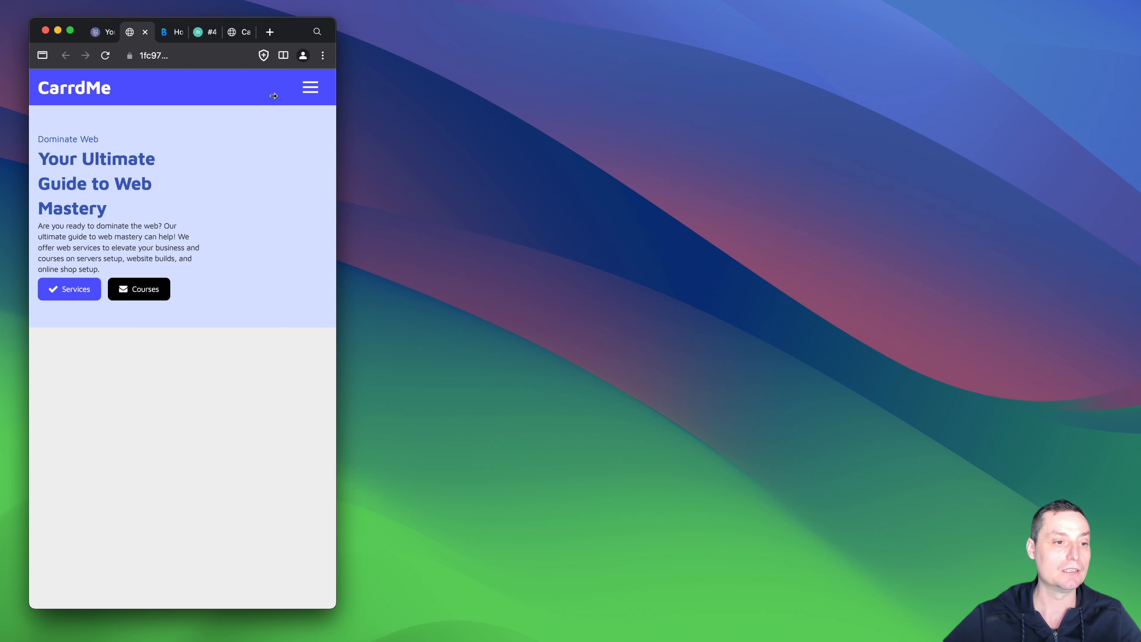
pyautogui.moveTo(274, 95); pyautogui.dragTo(1079, 84)
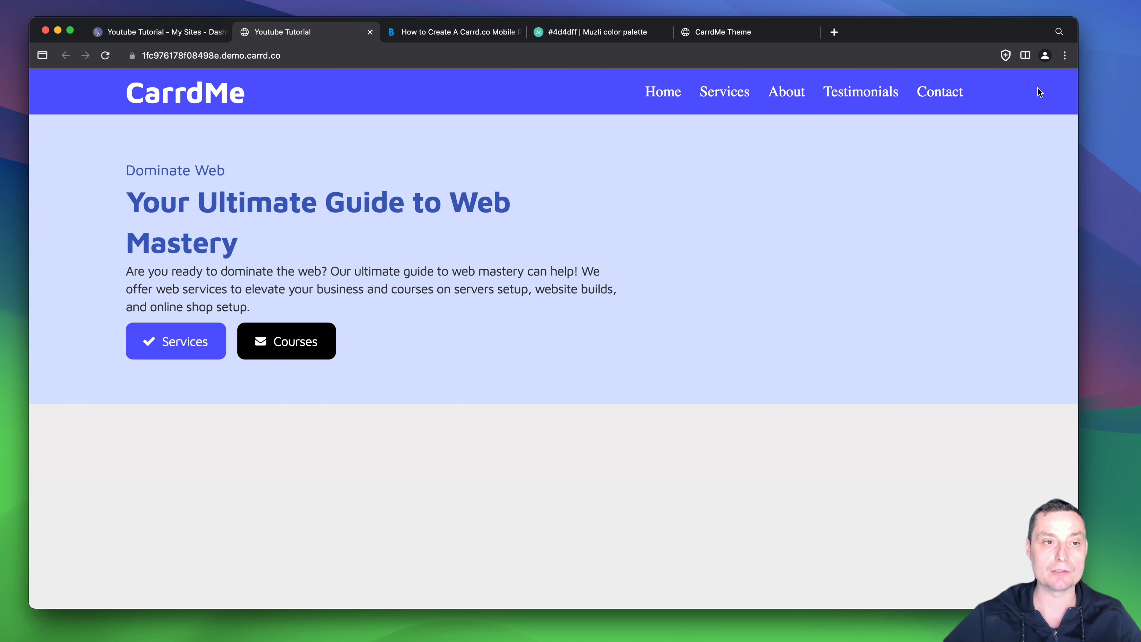
pyautogui.click(166, 33)
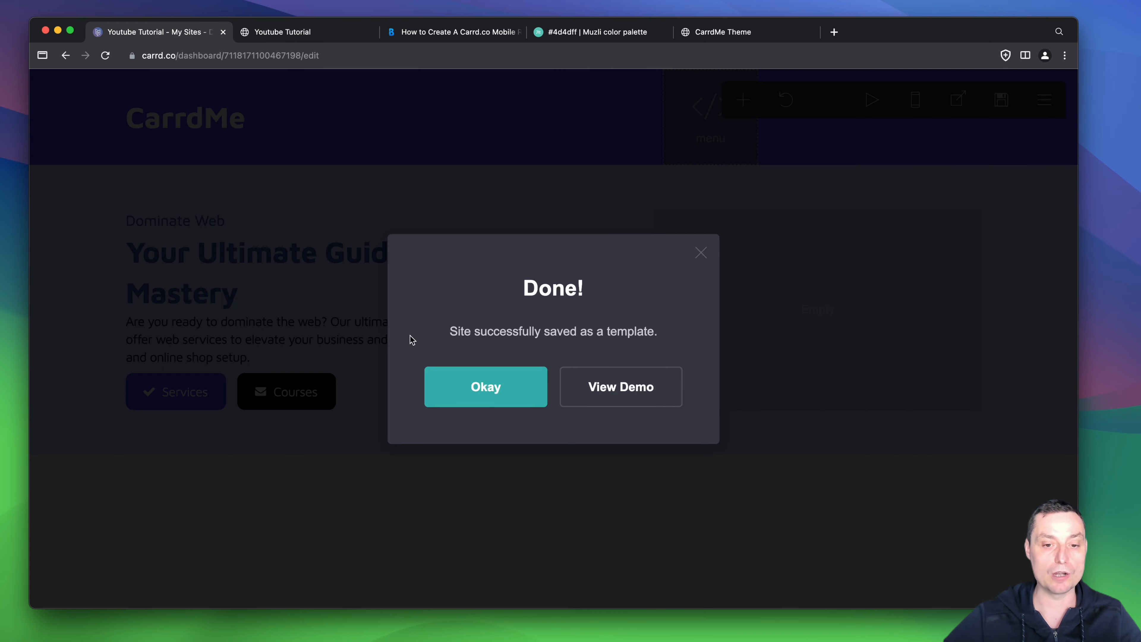
pyautogui.click(486, 388)
# Step: Add an Image element to the hero container and move it into the empty column beside the text
pyautogui.click(810, 319)
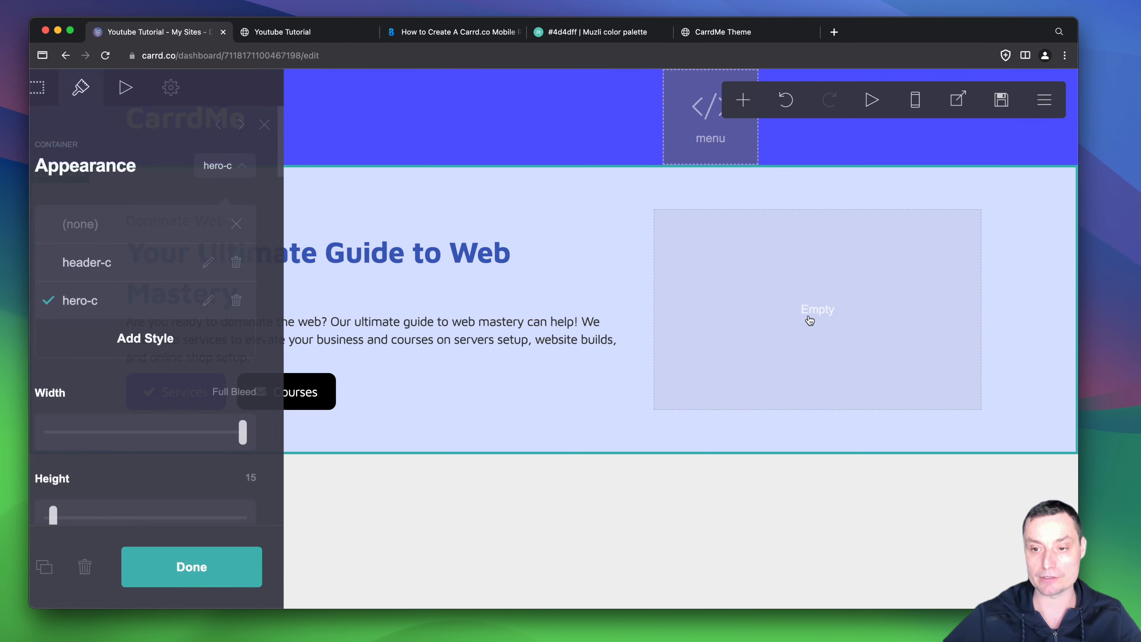
pyautogui.click(788, 311)
pyautogui.click(788, 311)
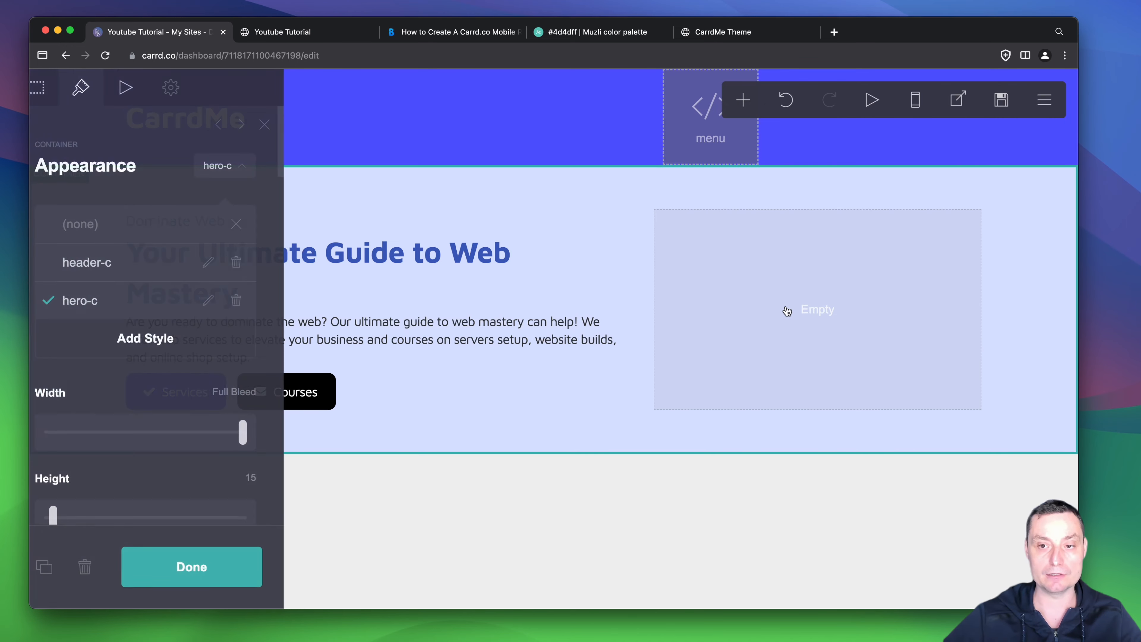
pyautogui.click(757, 281)
pyautogui.click(758, 282)
pyautogui.click(744, 101)
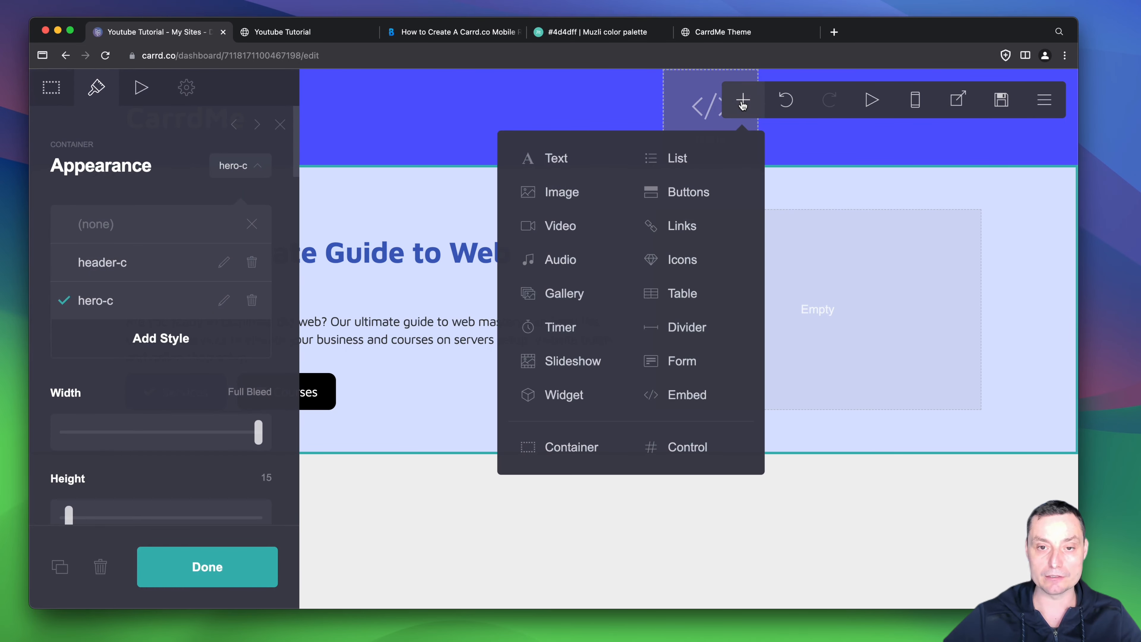
pyautogui.click(586, 193)
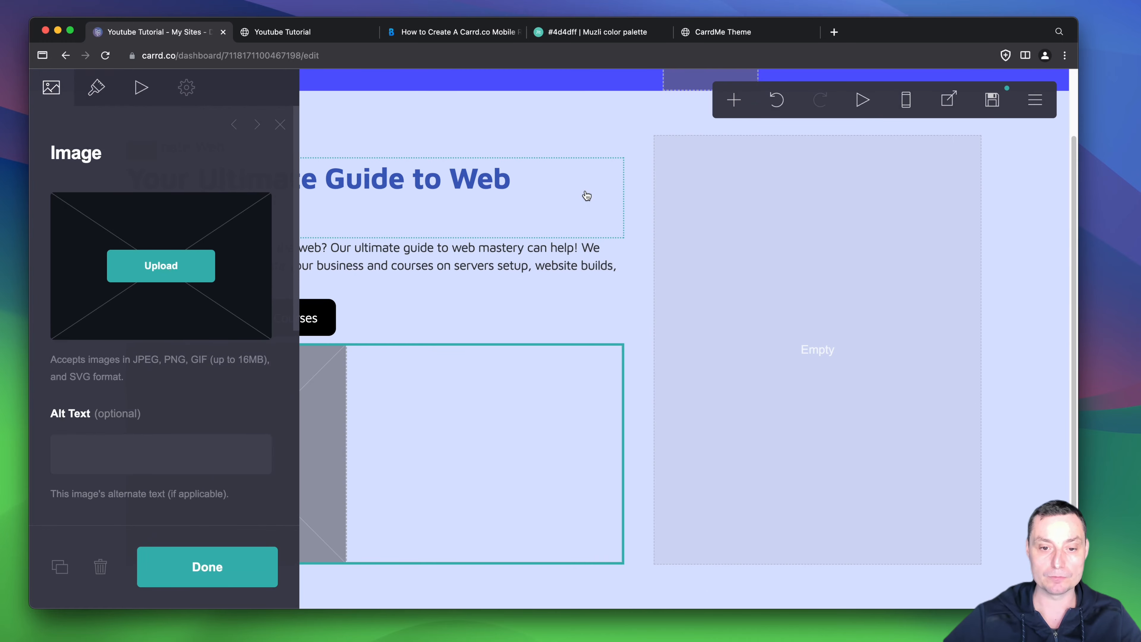
pyautogui.moveTo(336, 400); pyautogui.dragTo(799, 299)
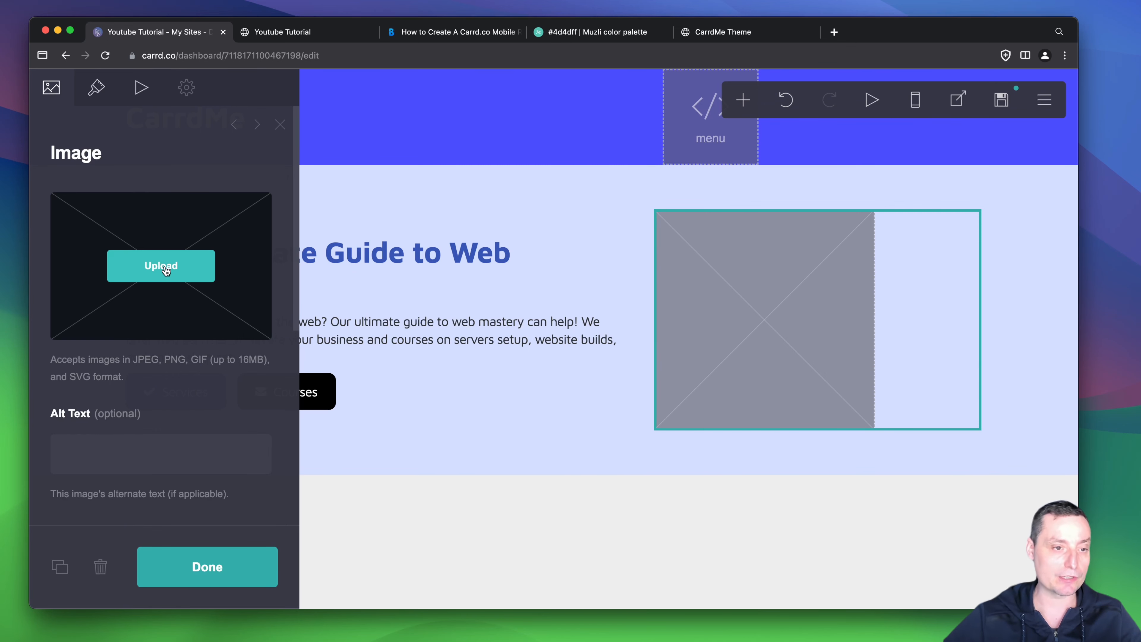
# Step: Upload hero-img-ai.png from the carrd-training folder into the hero's Image element
pyautogui.click(153, 270)
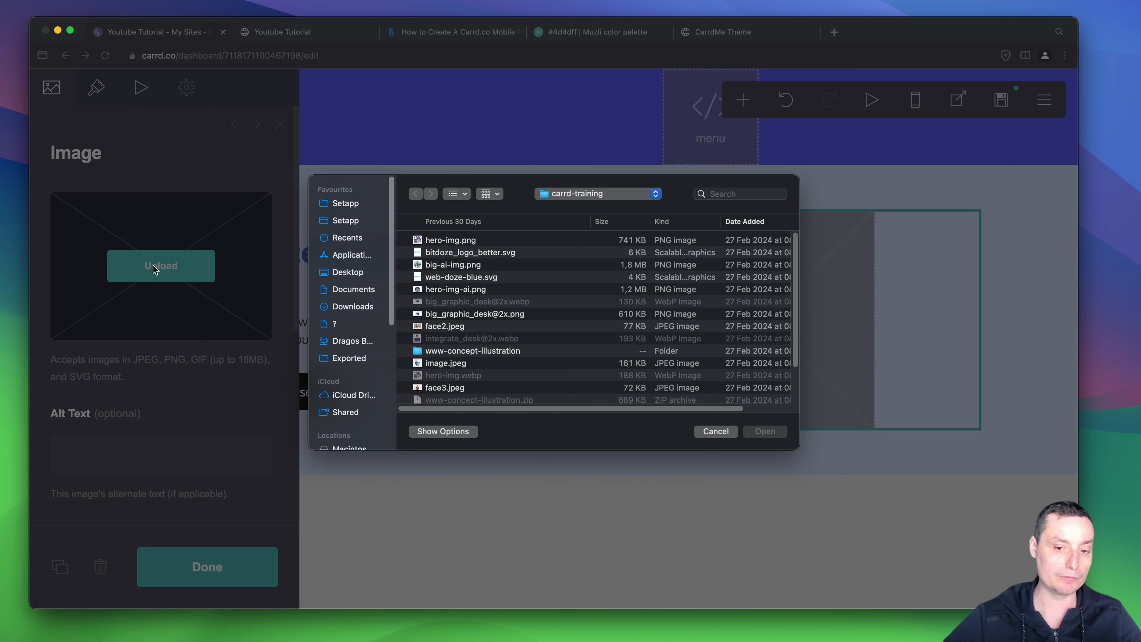
pyautogui.click(715, 431)
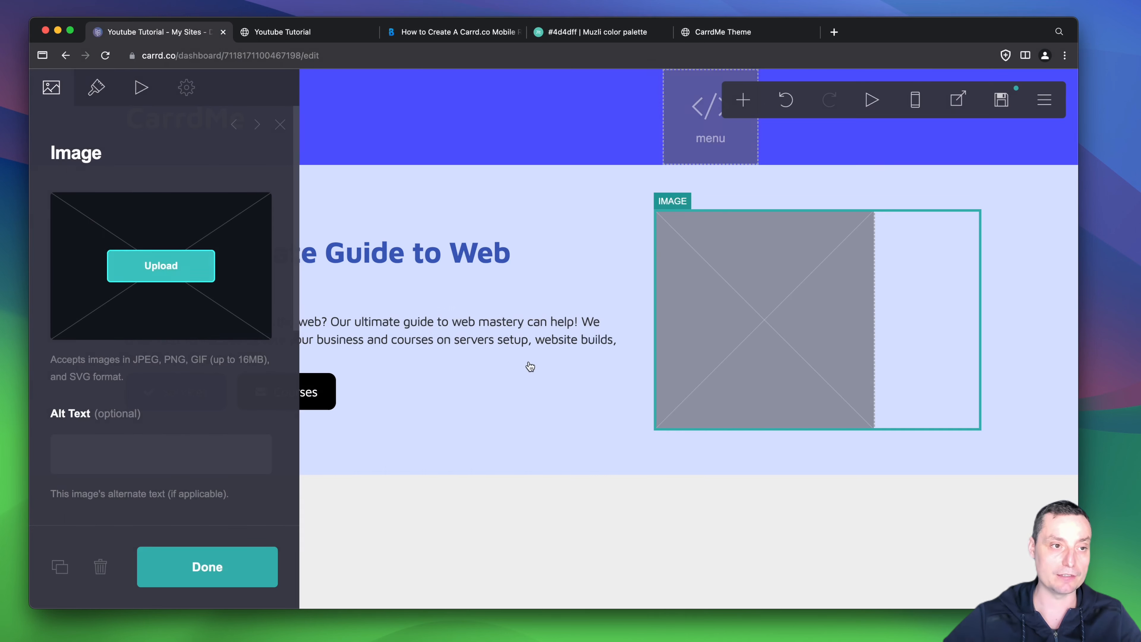
pyautogui.click(153, 268)
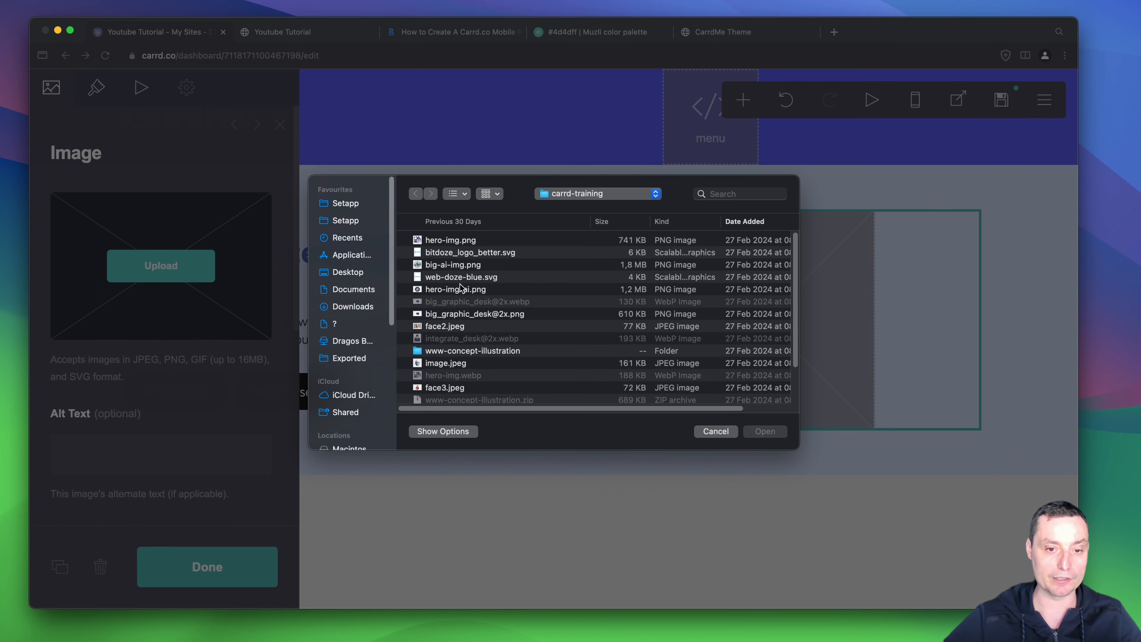
pyautogui.click(455, 292)
pyautogui.click(773, 432)
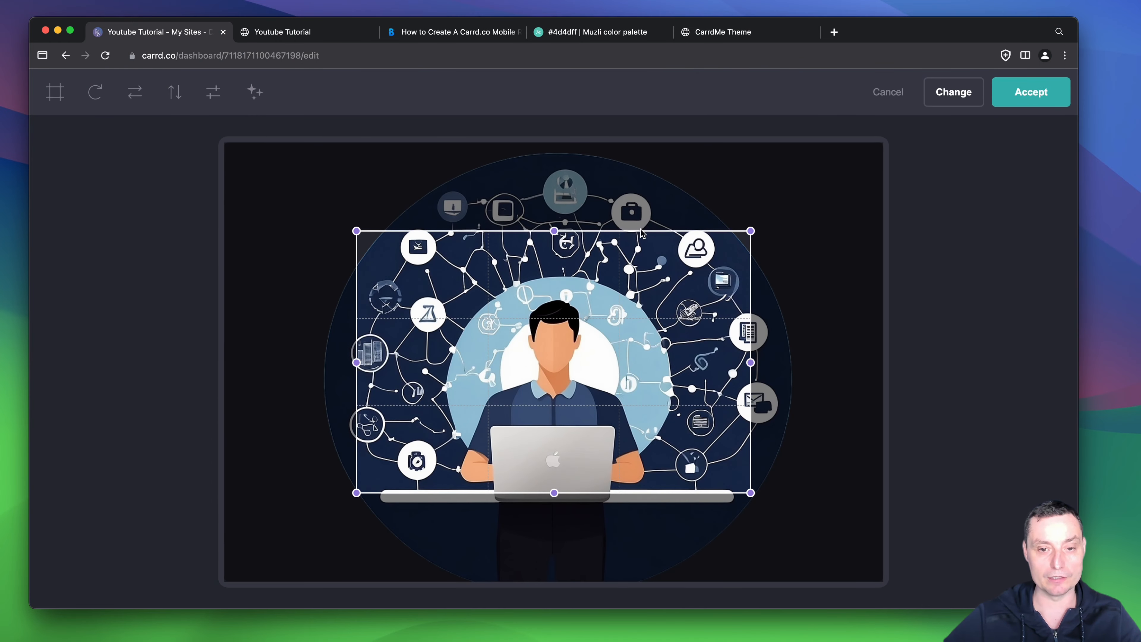
# Step: Try extending the crop area to the picture's upper corner, then turn cropping off and accept the whole image
pyautogui.moveTo(357, 231); pyautogui.dragTo(283, 156)
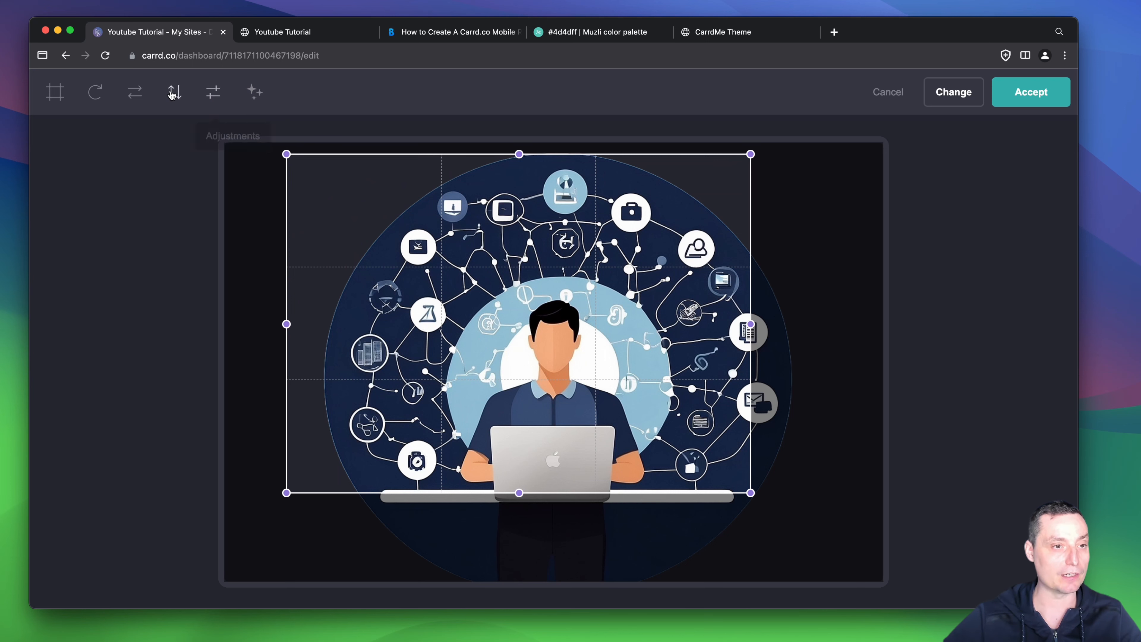
pyautogui.click(53, 94)
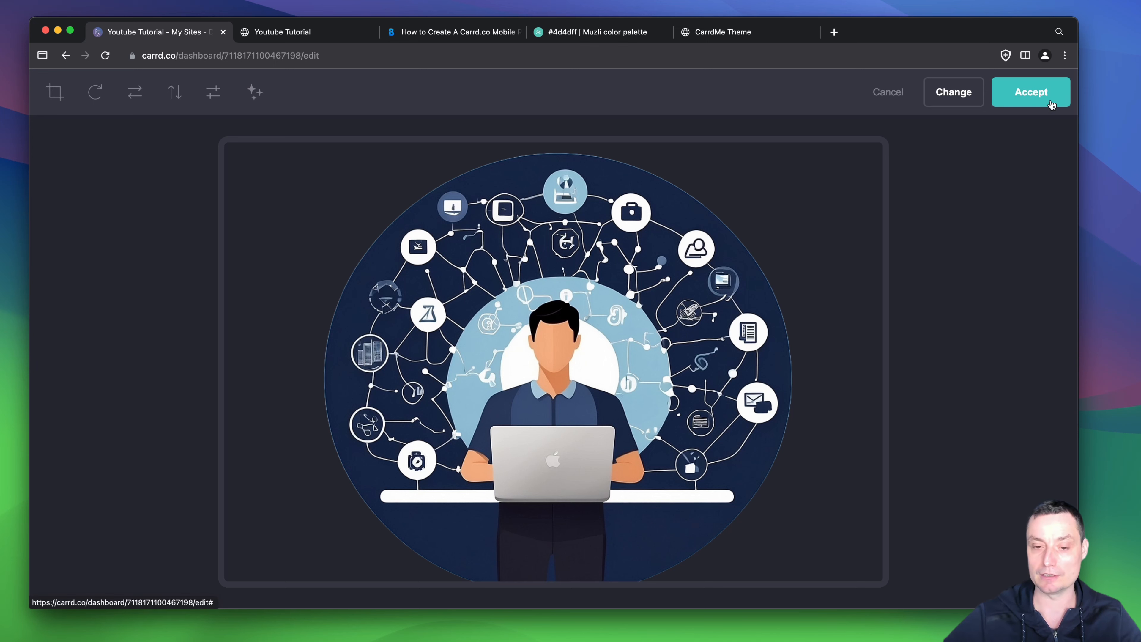
pyautogui.click(1031, 92)
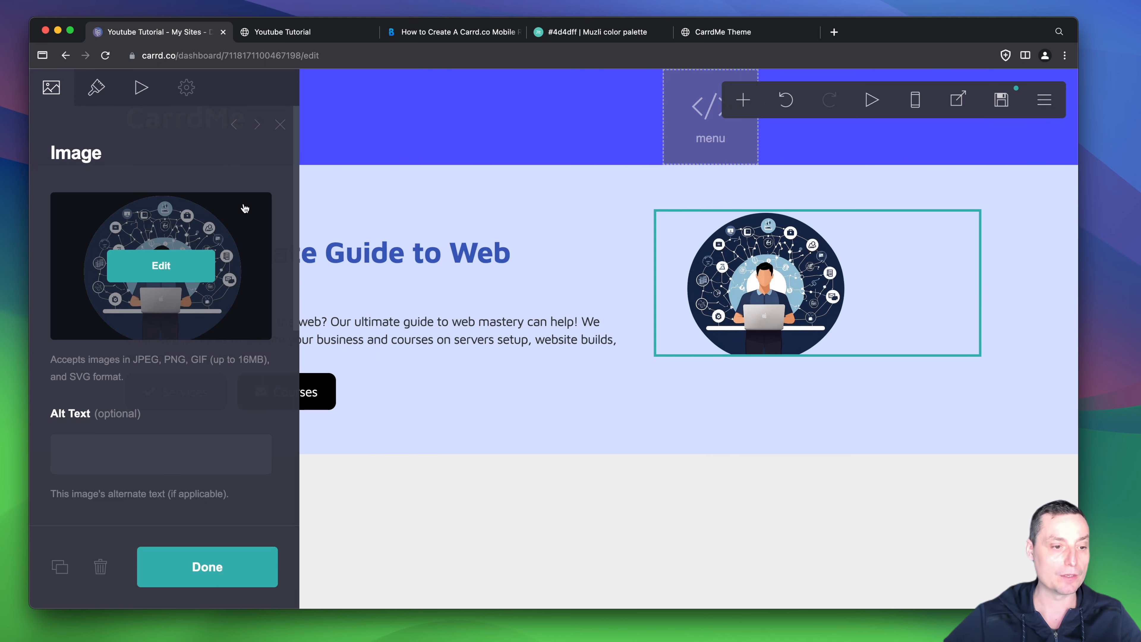
# Step: Set the hero image's alt text to "CarrdMe Services"
pyautogui.scroll(-5, 166, 244)
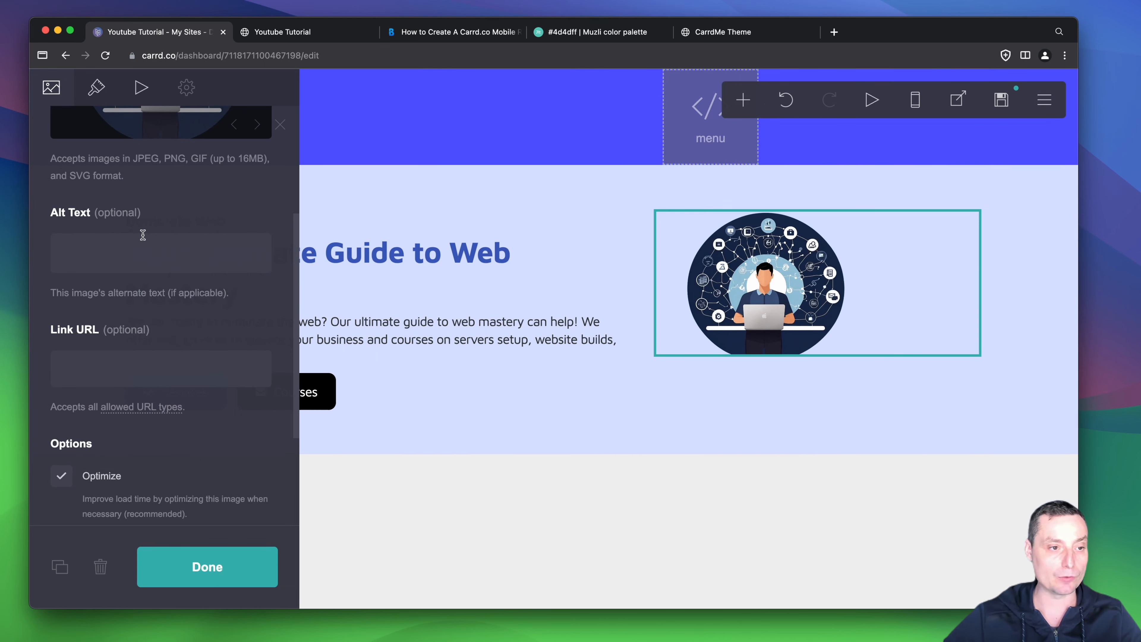
pyautogui.click(112, 250)
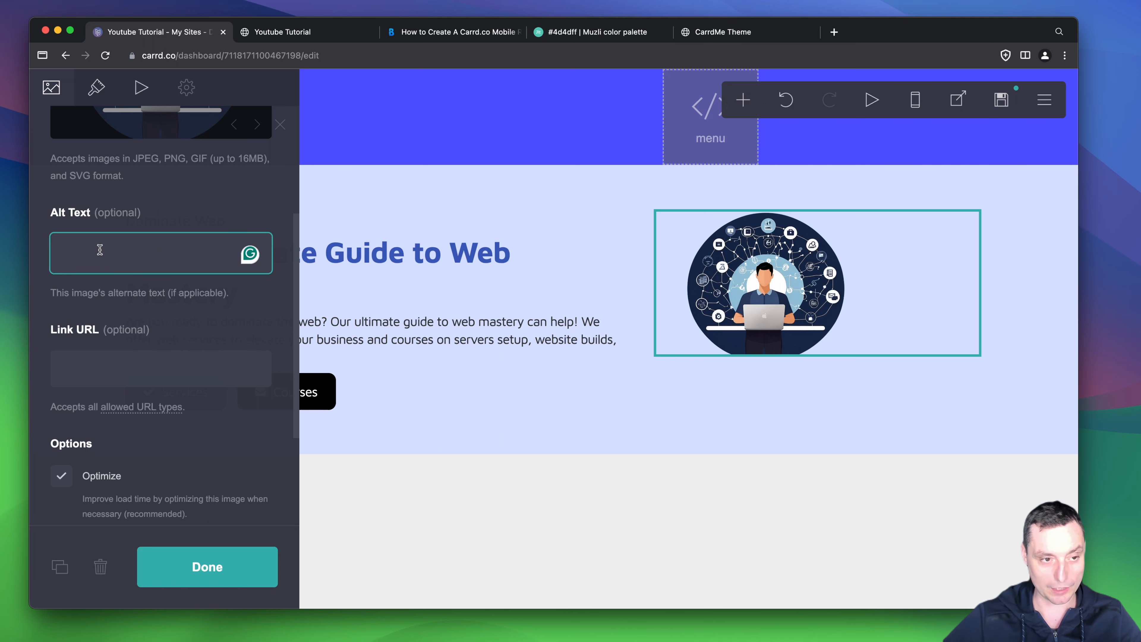
pyautogui.click(100, 365)
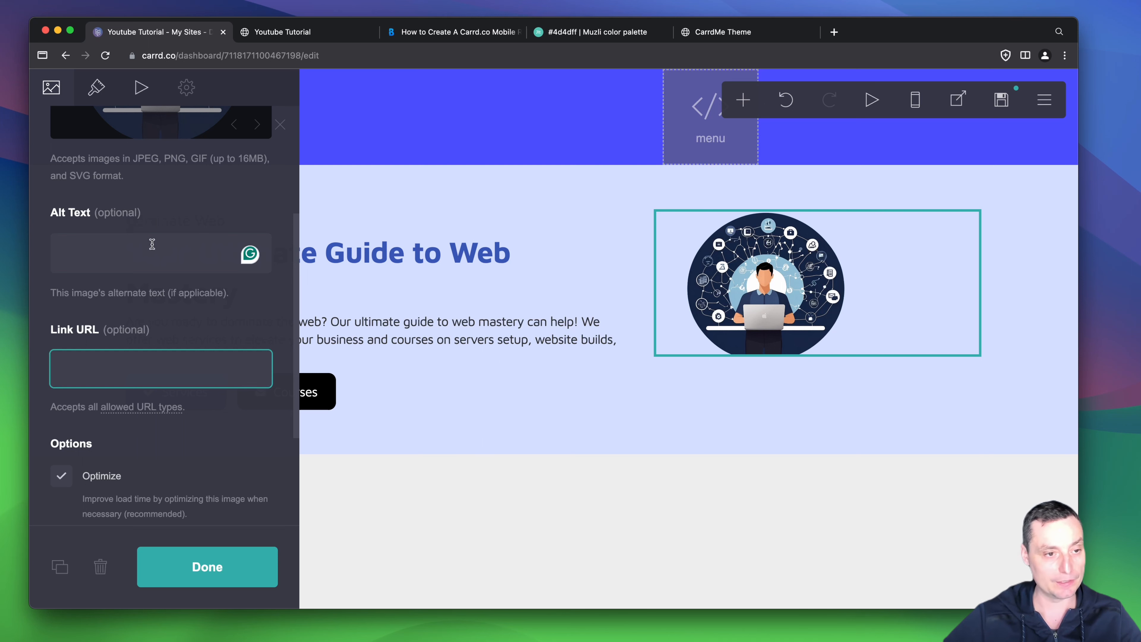
pyautogui.click(120, 254)
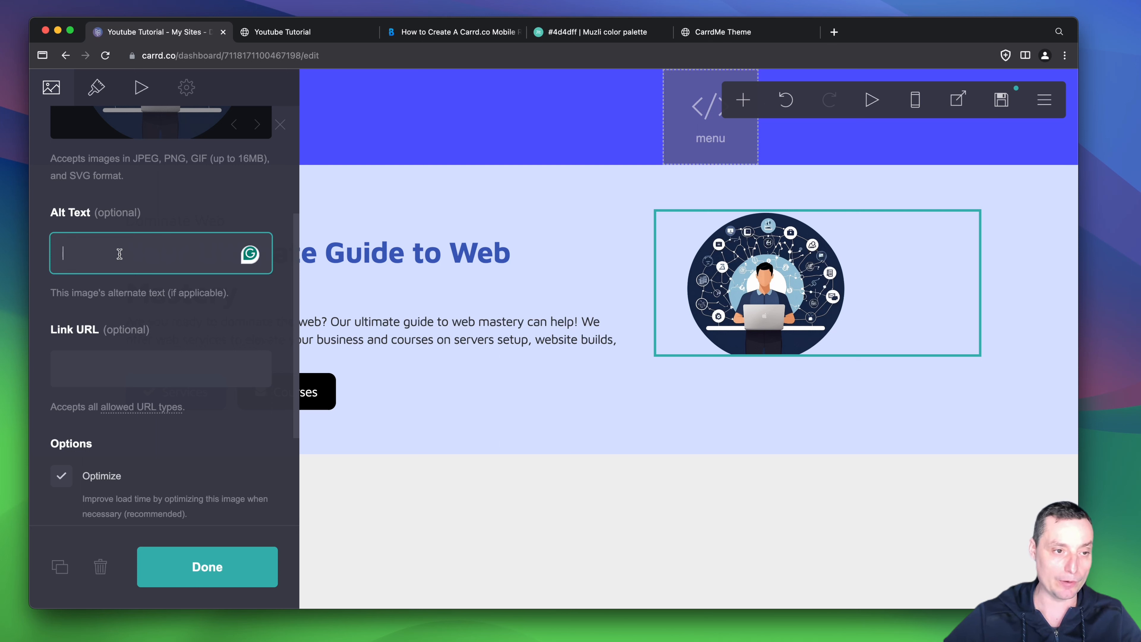
pyautogui.write('CarrdMe')
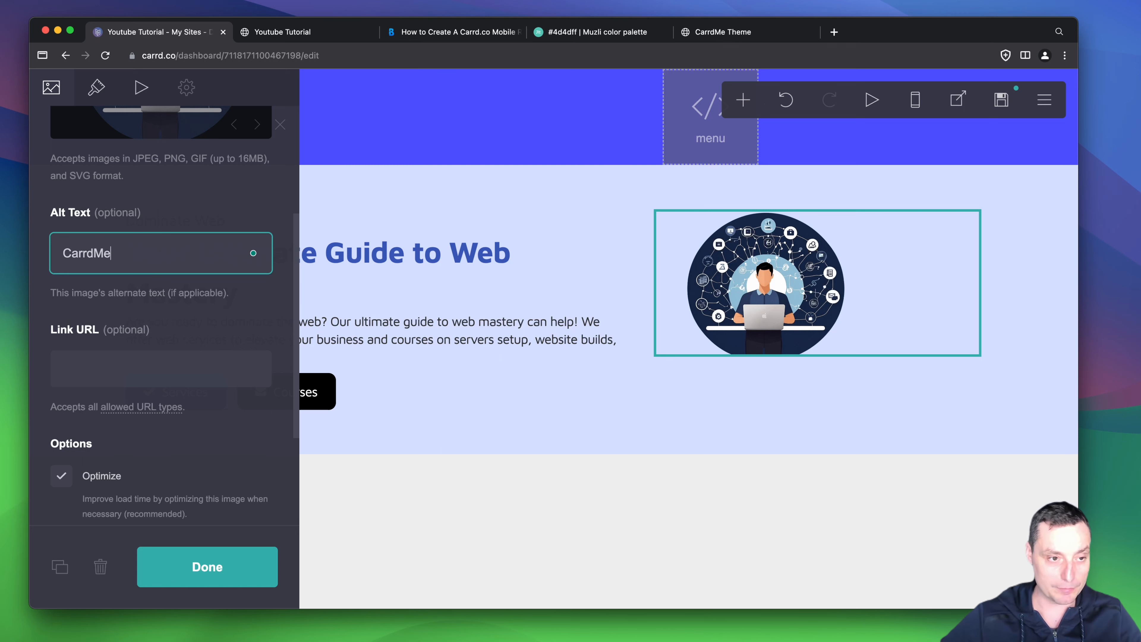
pyautogui.write(' Services')
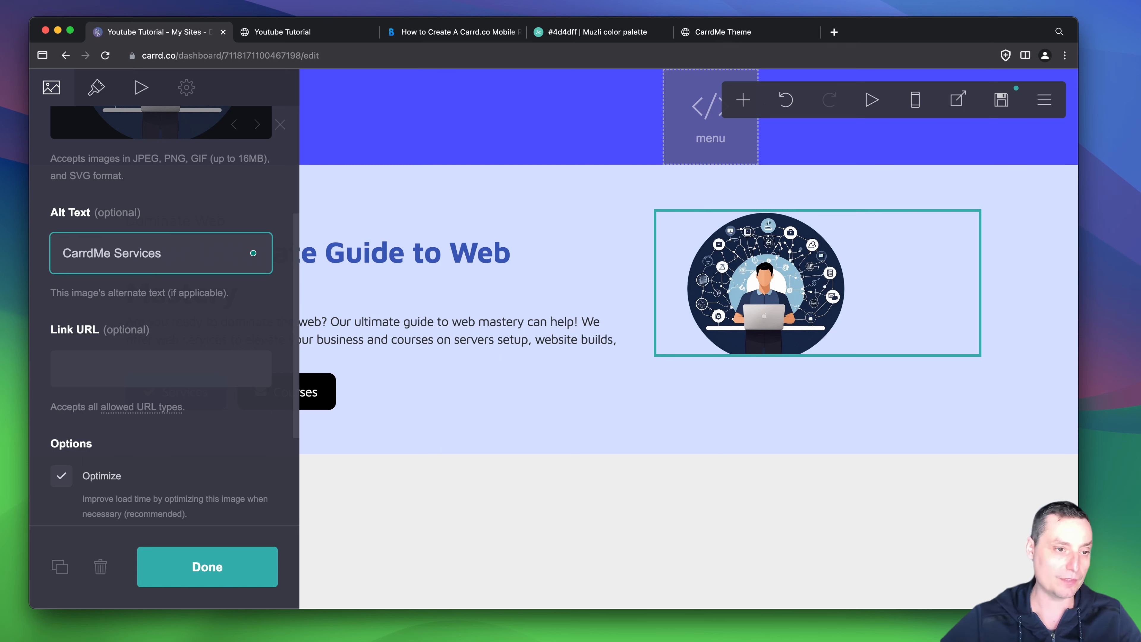
# Step: Add a new appearance style for the image and name it hero-img
pyautogui.scroll(2, 189, 304)
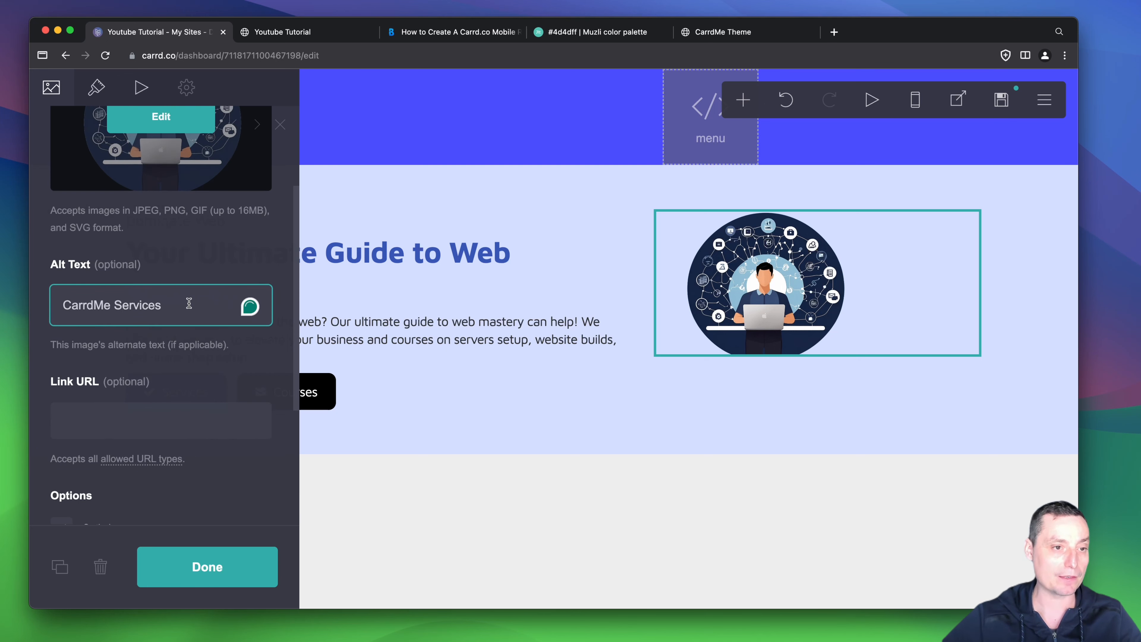
pyautogui.scroll(4, 189, 304)
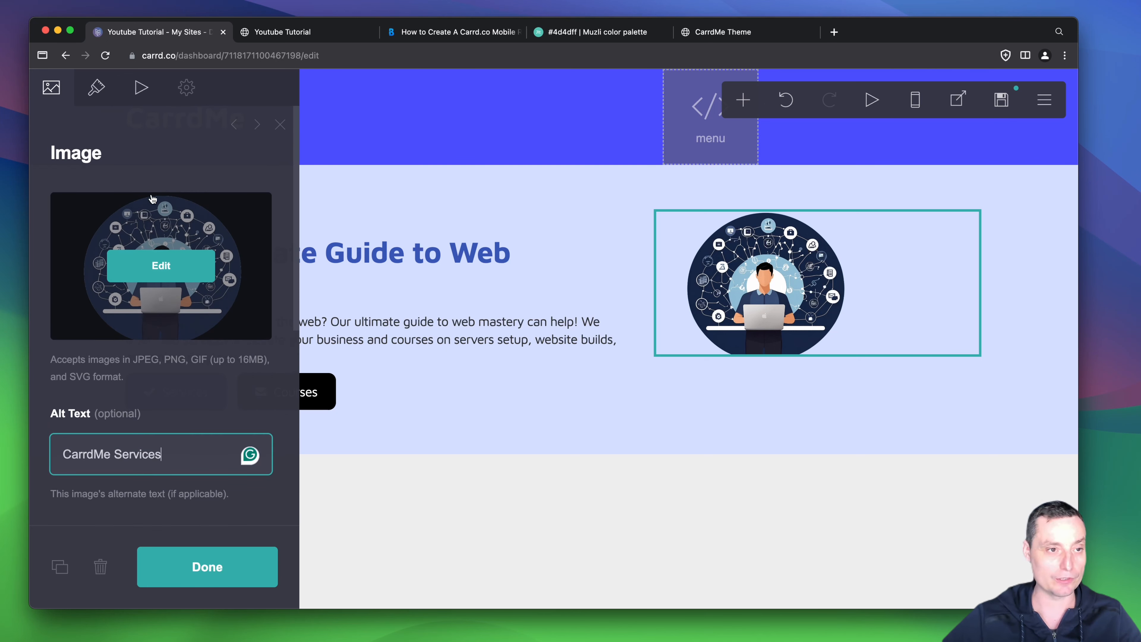
pyautogui.click(100, 97)
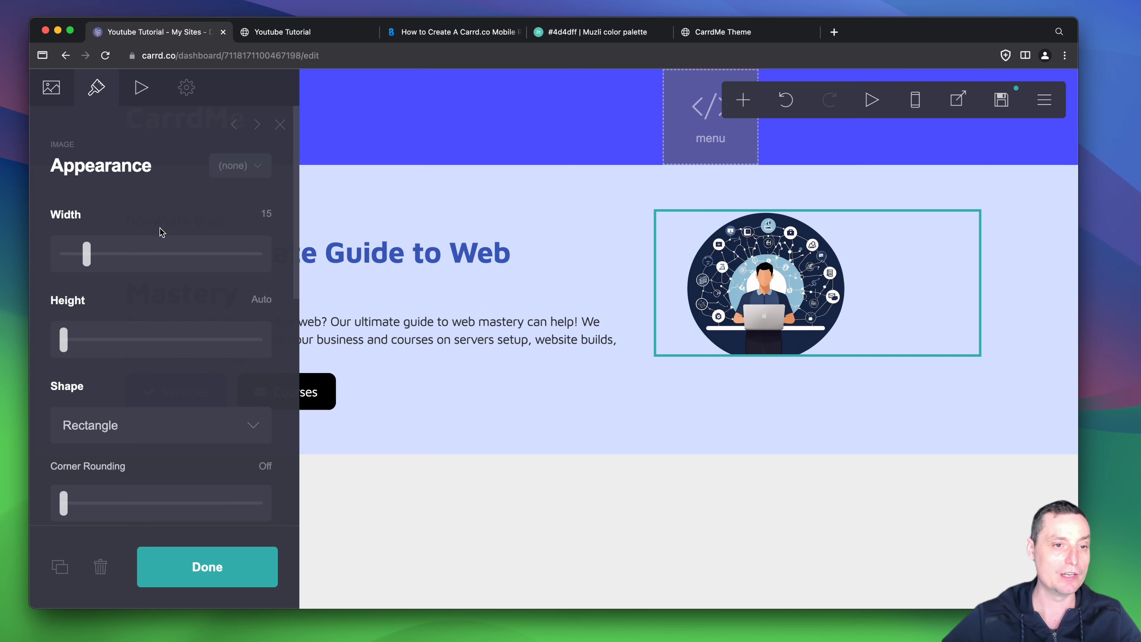
pyautogui.click(238, 171)
pyautogui.click(160, 321)
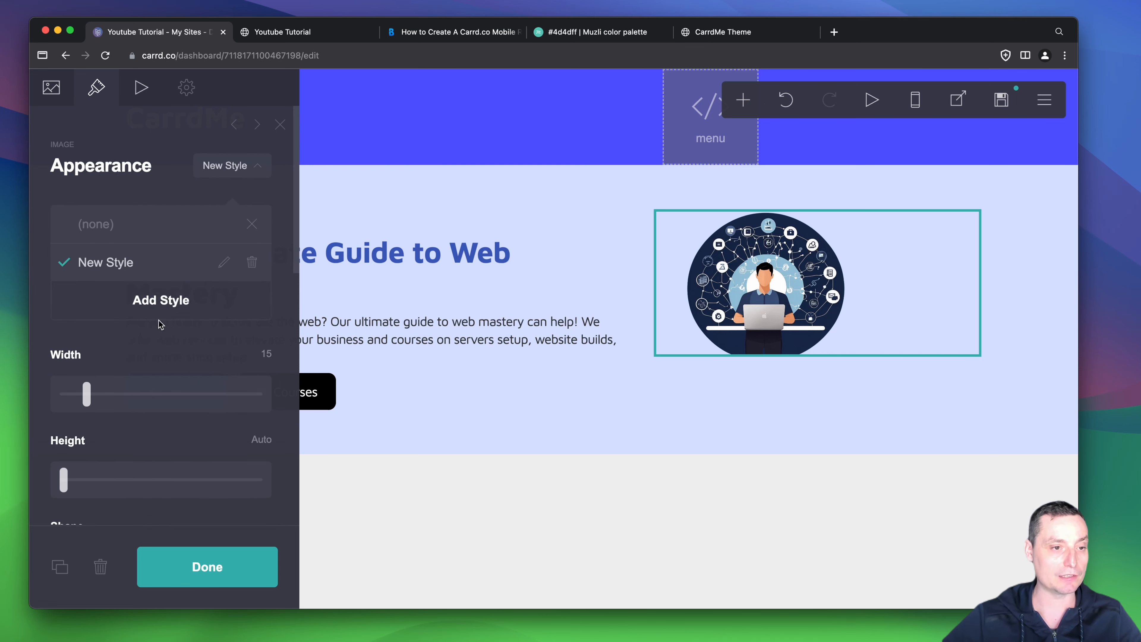
pyautogui.click(224, 262)
pyautogui.write('here')
pyautogui.press('BackSpace')
pyautogui.write('o-img')
pyautogui.press('Return')
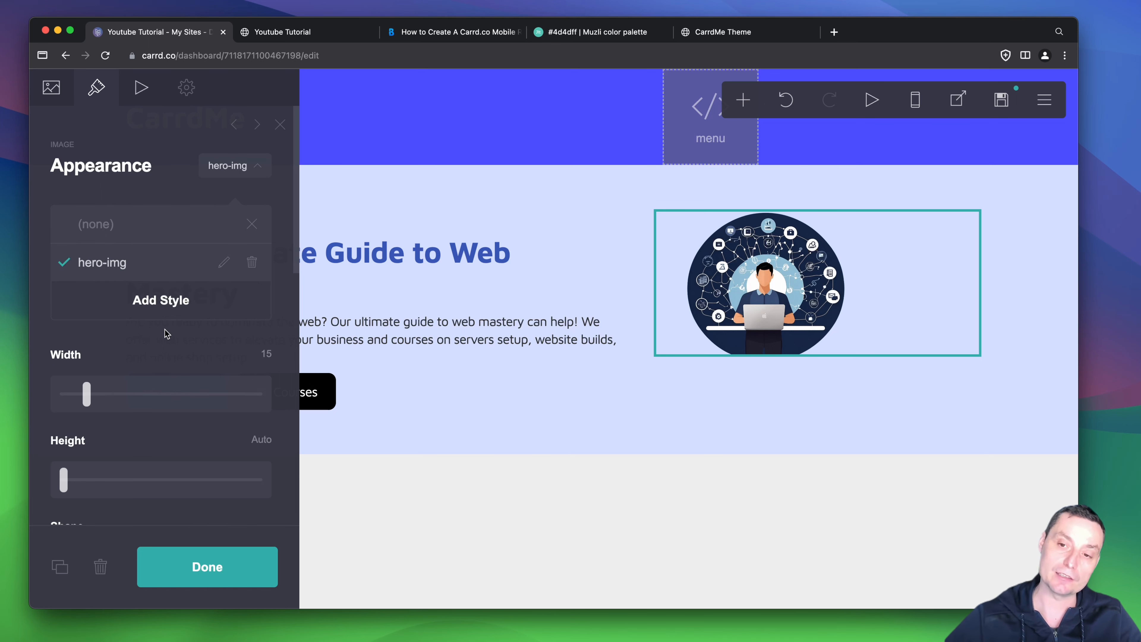
# Step: Increase the hero image's width to about 19.125
pyautogui.scroll(-1, 185, 296)
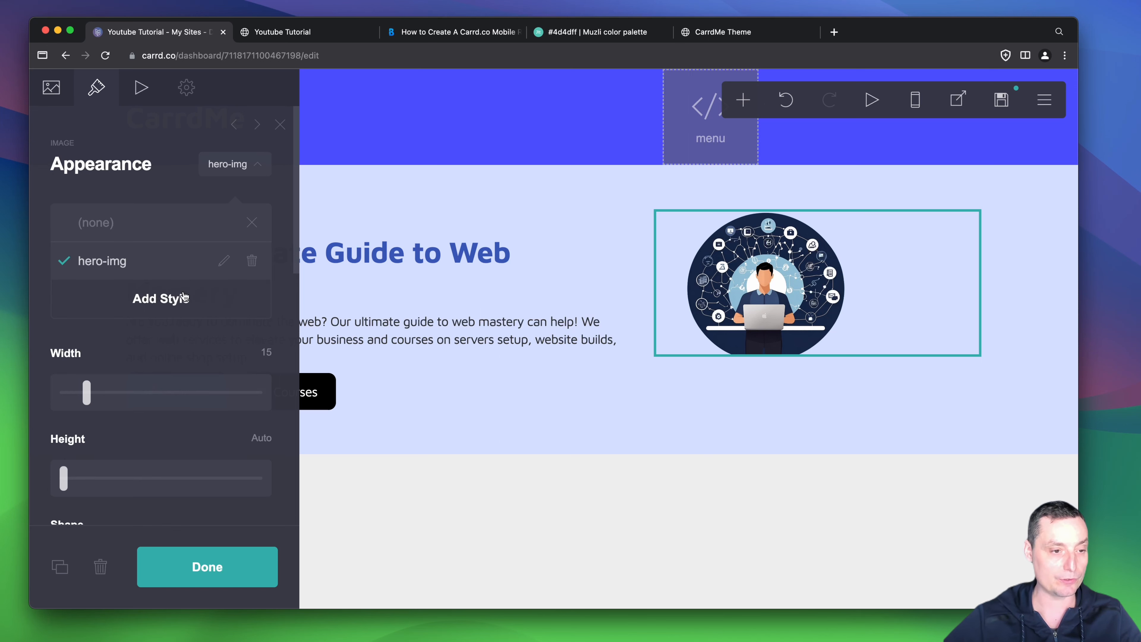
pyautogui.scroll(-3, 184, 296)
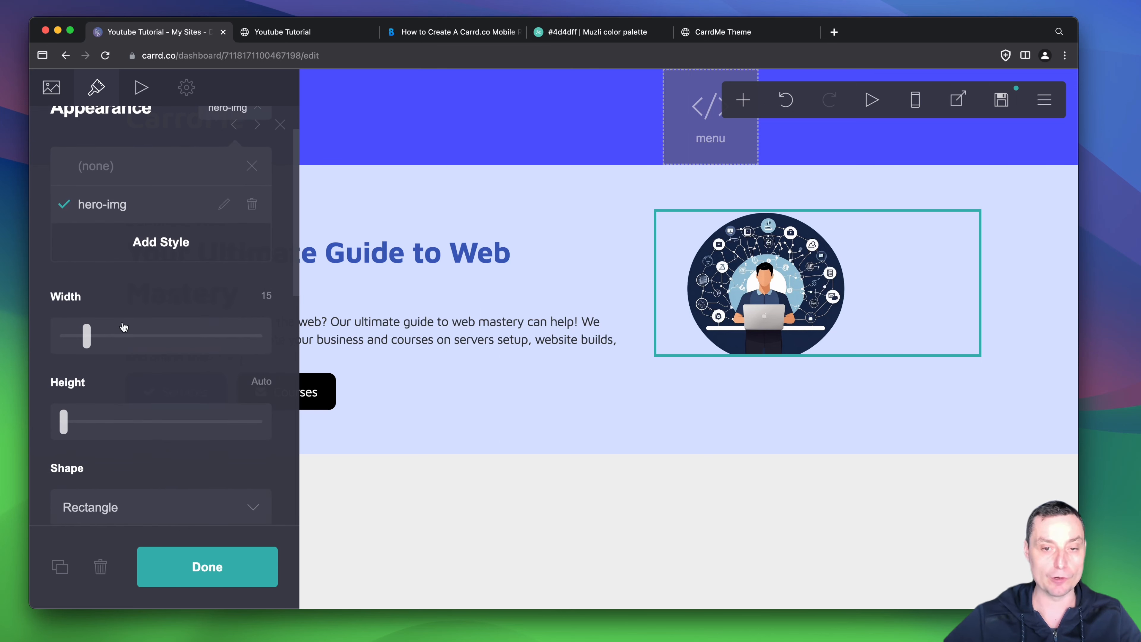
pyautogui.moveTo(87, 340); pyautogui.dragTo(94, 339)
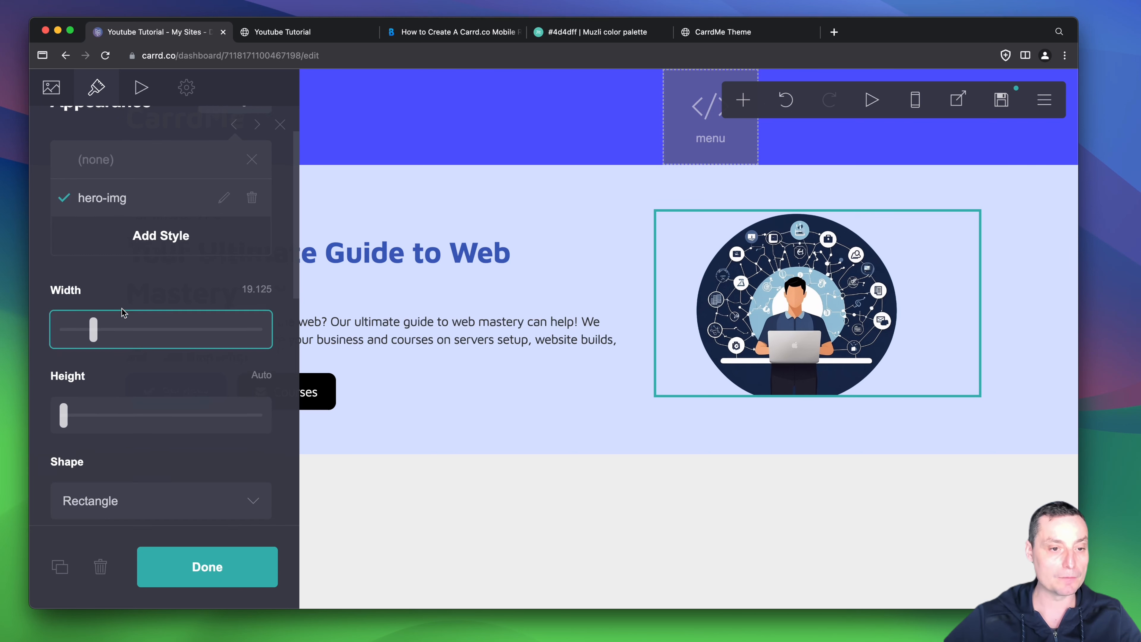
# Step: Set the hero image's alignment to Center and finish editing the element
pyautogui.scroll(-2, 122, 310)
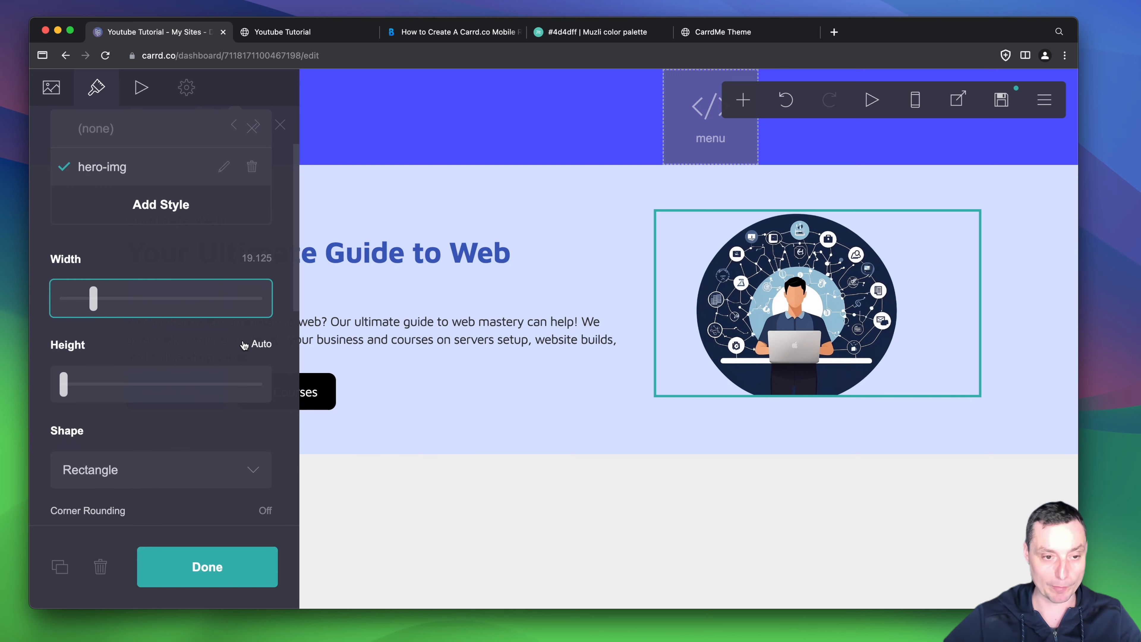
pyautogui.scroll(-1, 146, 321)
pyautogui.scroll(-3, 145, 321)
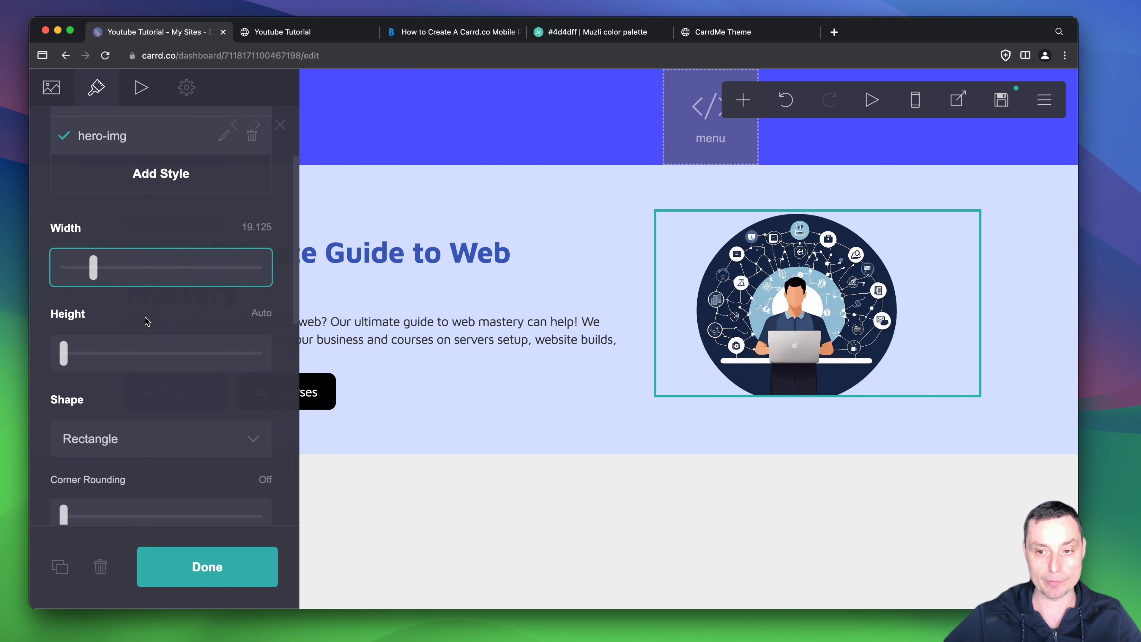
pyautogui.scroll(-4, 155, 299)
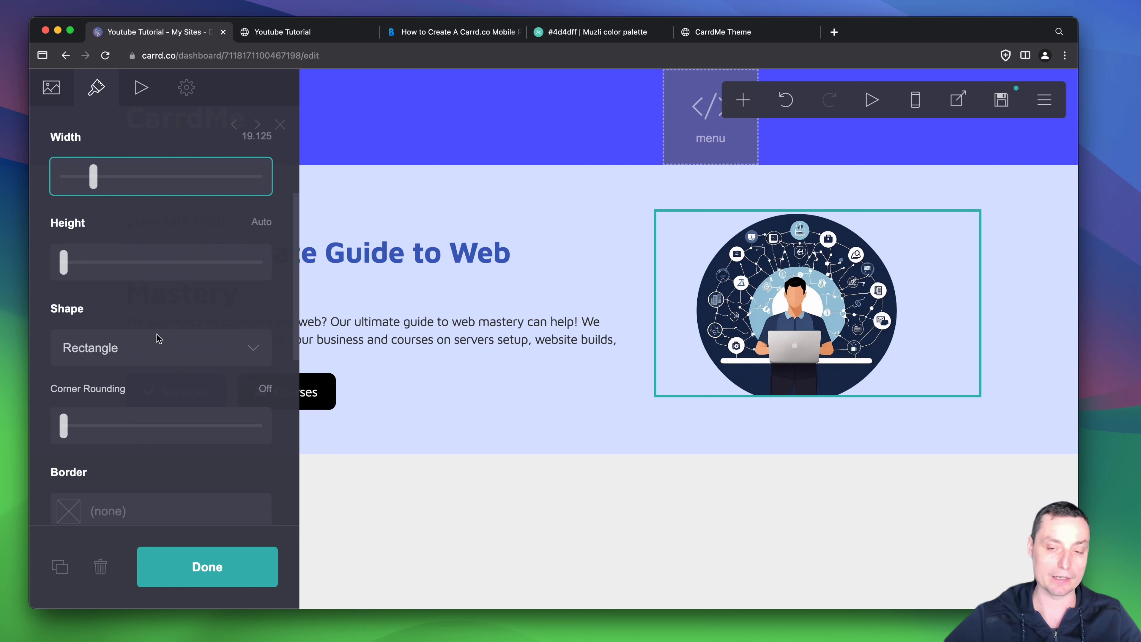
pyautogui.scroll(-12, 157, 338)
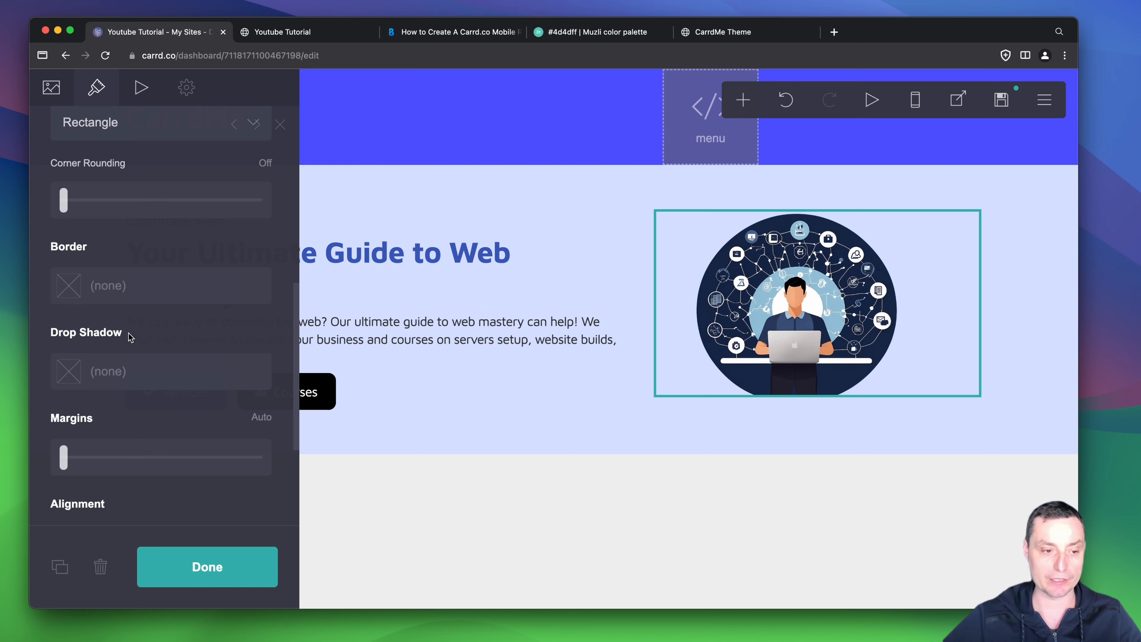
pyautogui.scroll(-10, 129, 342)
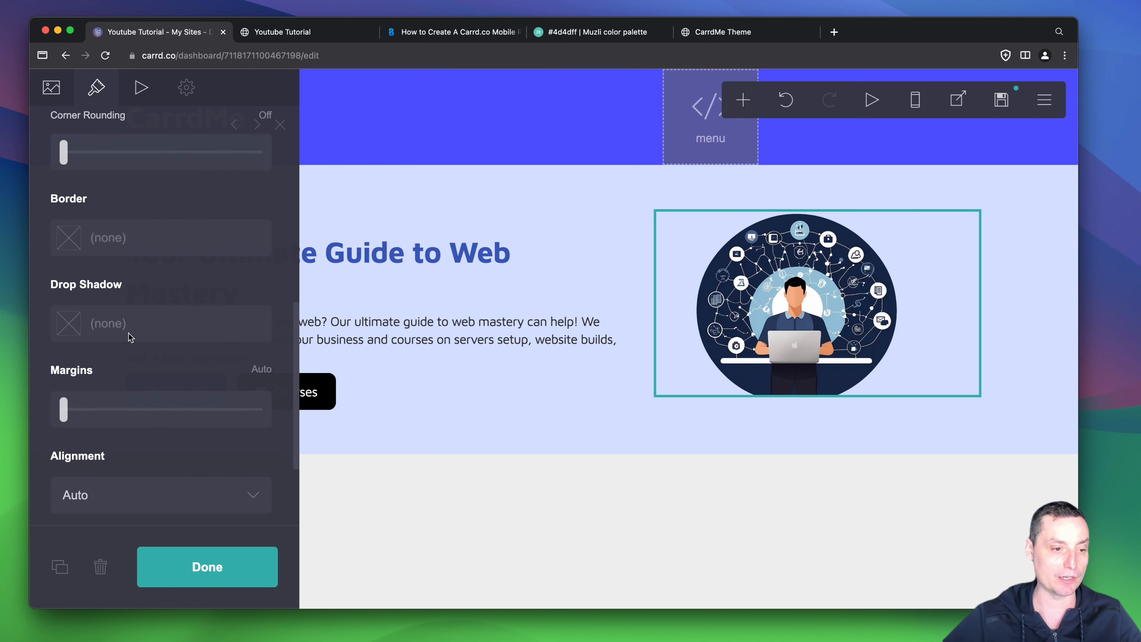
pyautogui.click(123, 356)
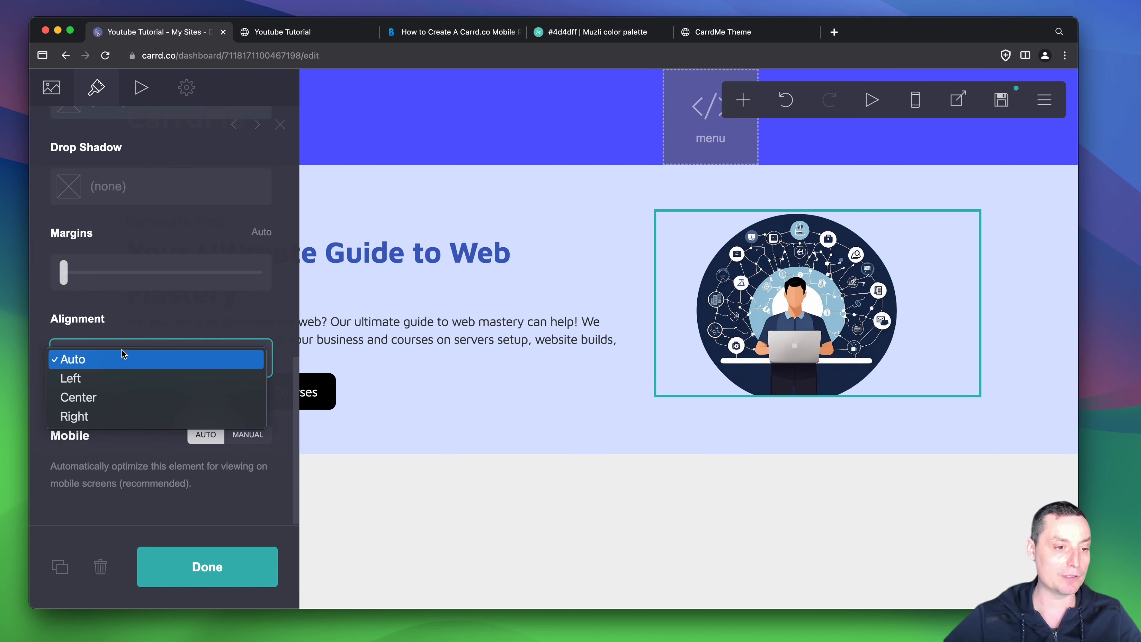
pyautogui.click(108, 396)
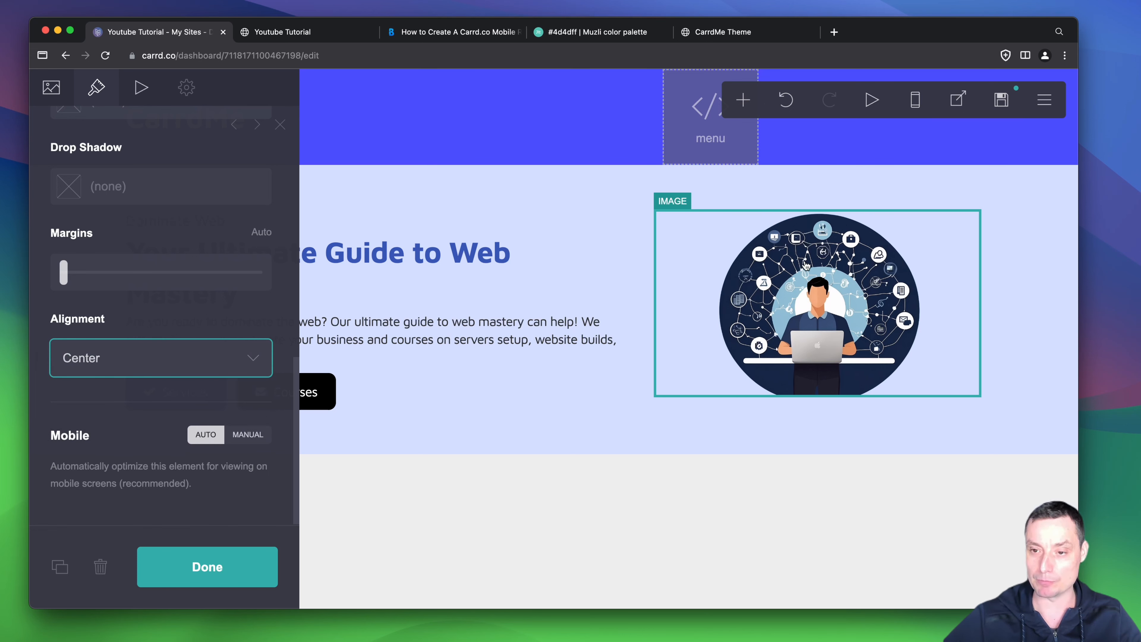
pyautogui.click(223, 566)
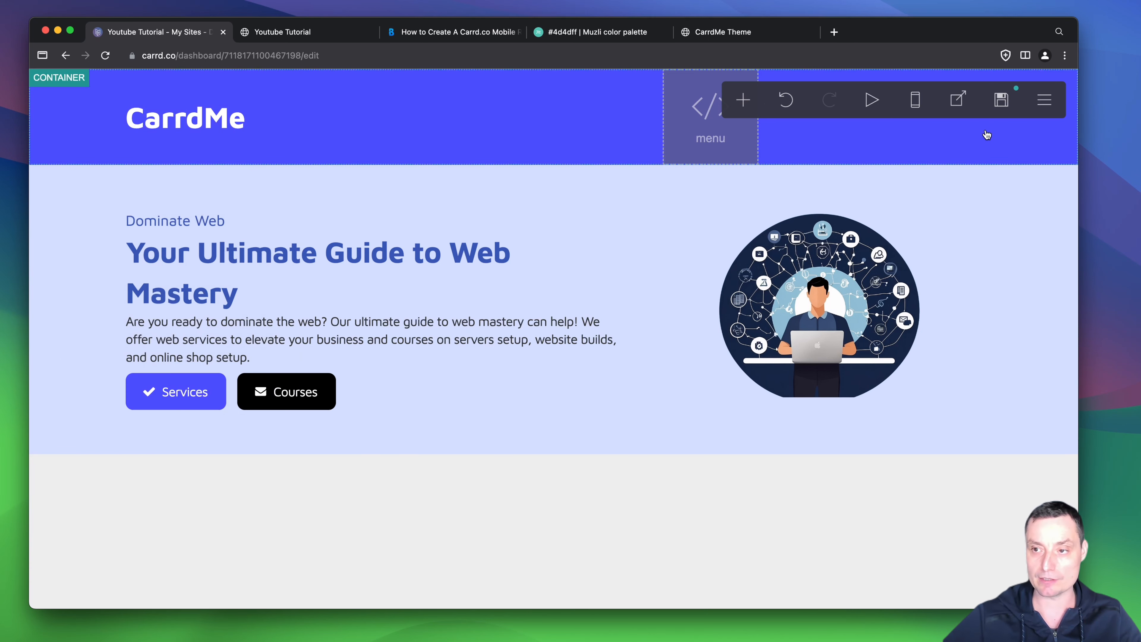
# Step: Save the site with the new hero image as a template and view its demo
pyautogui.click(1001, 103)
pyautogui.click(189, 564)
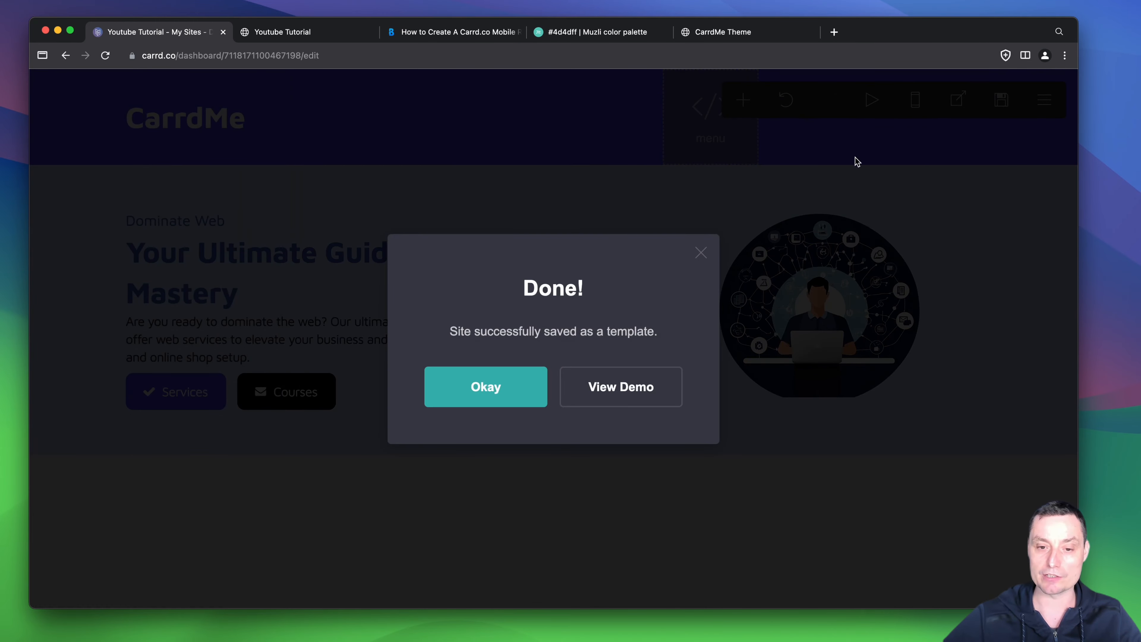
pyautogui.click(631, 389)
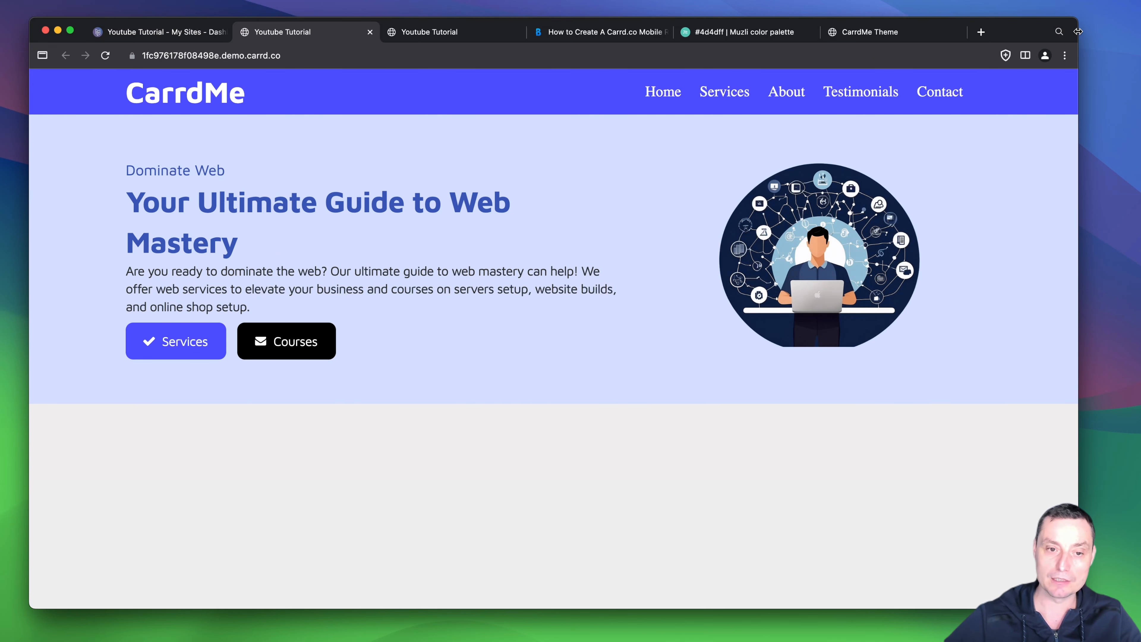
# Step: Check the demo's hero section at phone and desktop widths, then return to the editor and dismiss the save confirmation
pyautogui.moveTo(1078, 32); pyautogui.dragTo(322, 15)
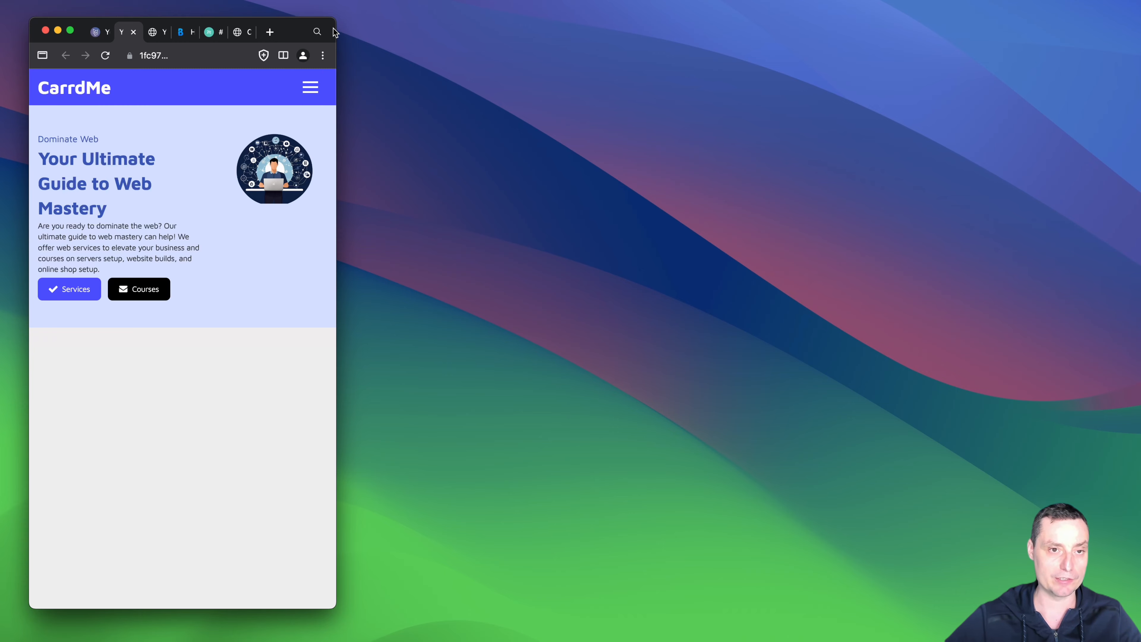
pyautogui.moveTo(338, 30); pyautogui.dragTo(1128, 49)
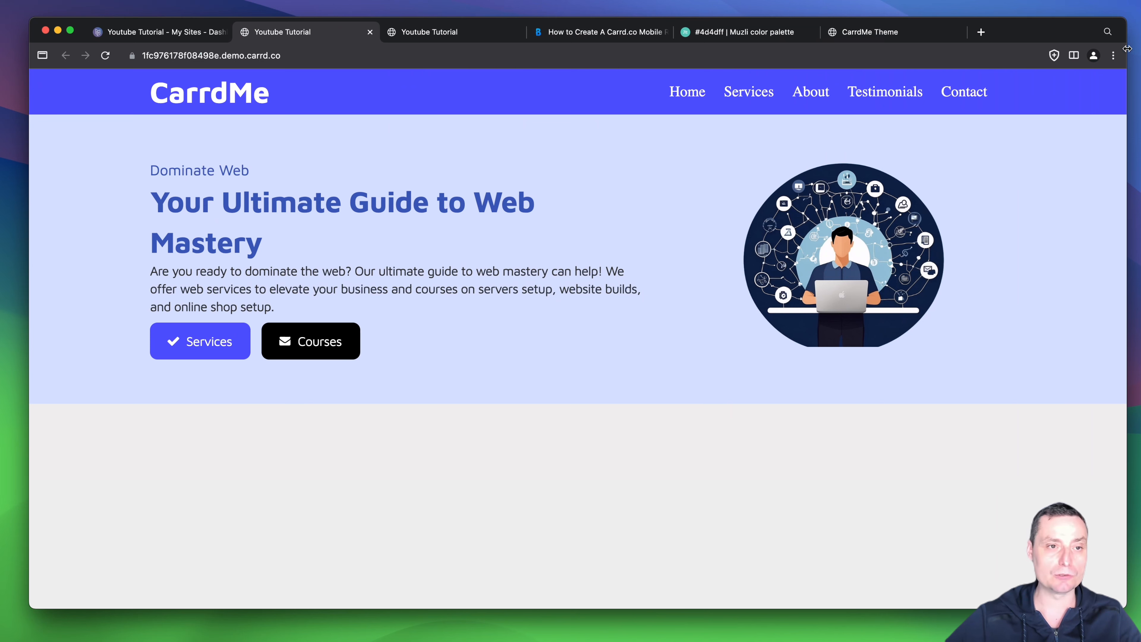
pyautogui.click(150, 36)
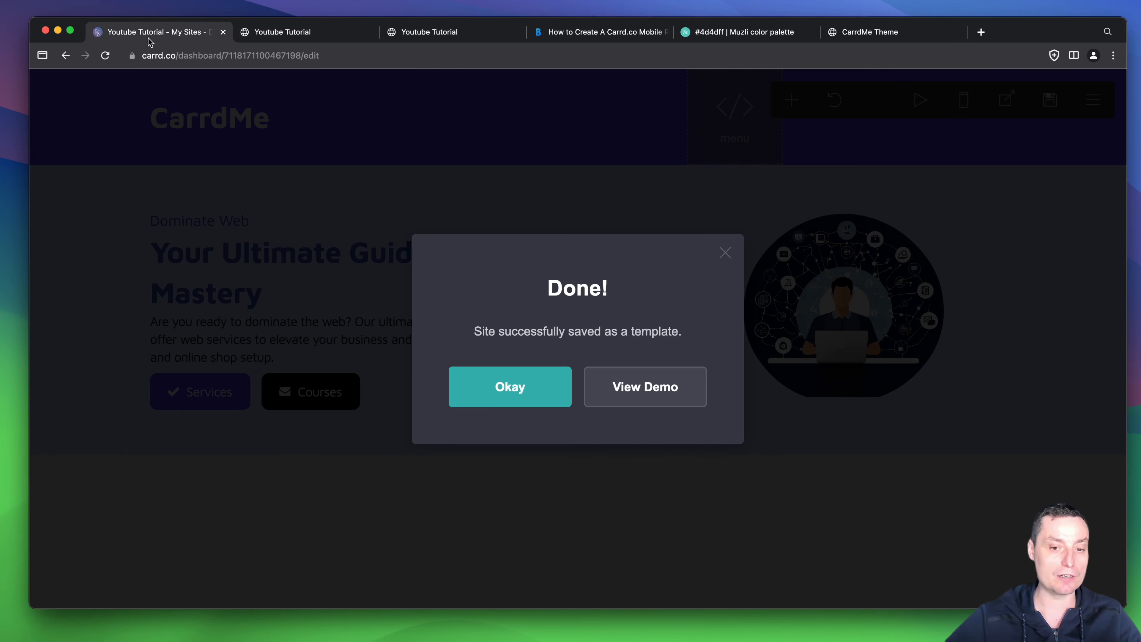
pyautogui.click(496, 400)
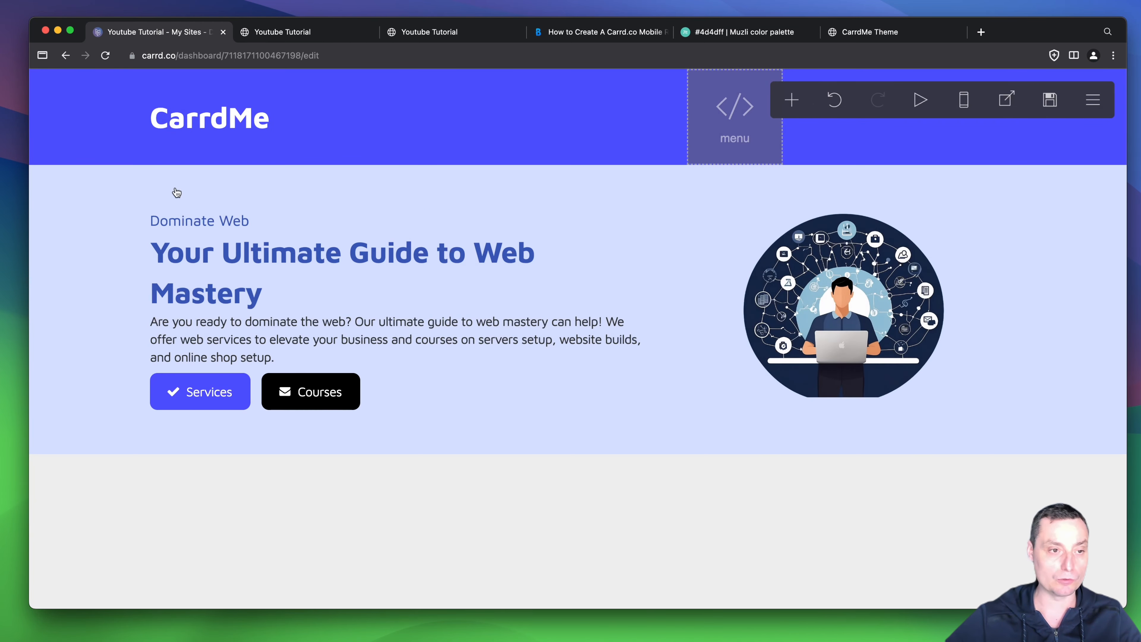
# Step: Set the hero container's mobile appearance to Manual with the Stack layout and finish editing the container
pyautogui.click(148, 178)
pyautogui.scroll(-5, 164, 293)
pyautogui.scroll(-10, 163, 292)
pyautogui.scroll(3, 164, 290)
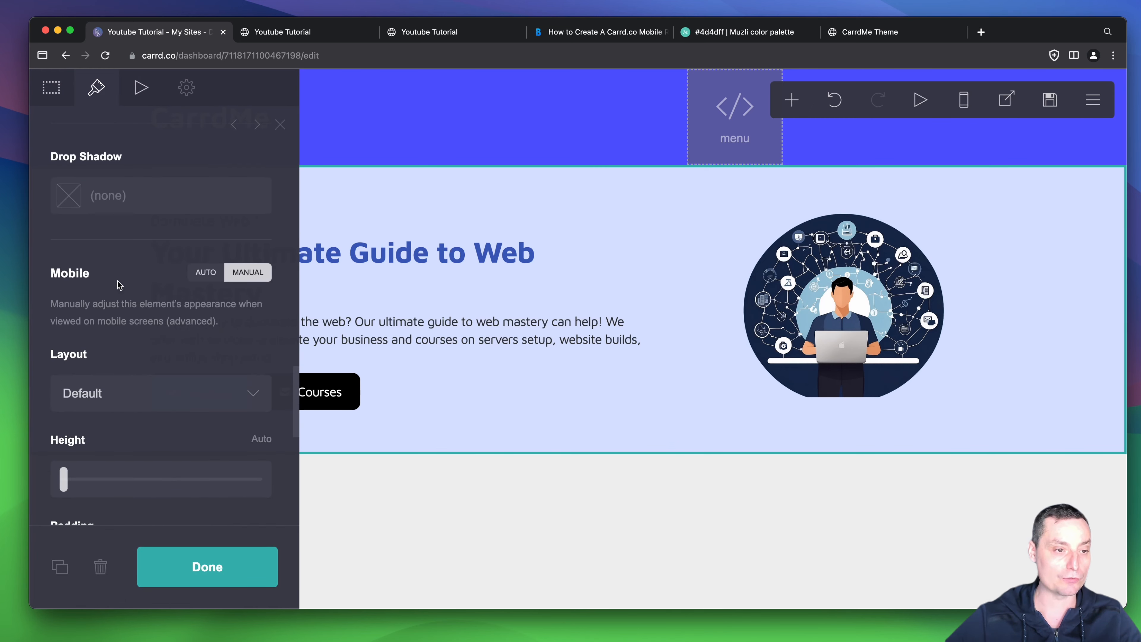
pyautogui.click(211, 273)
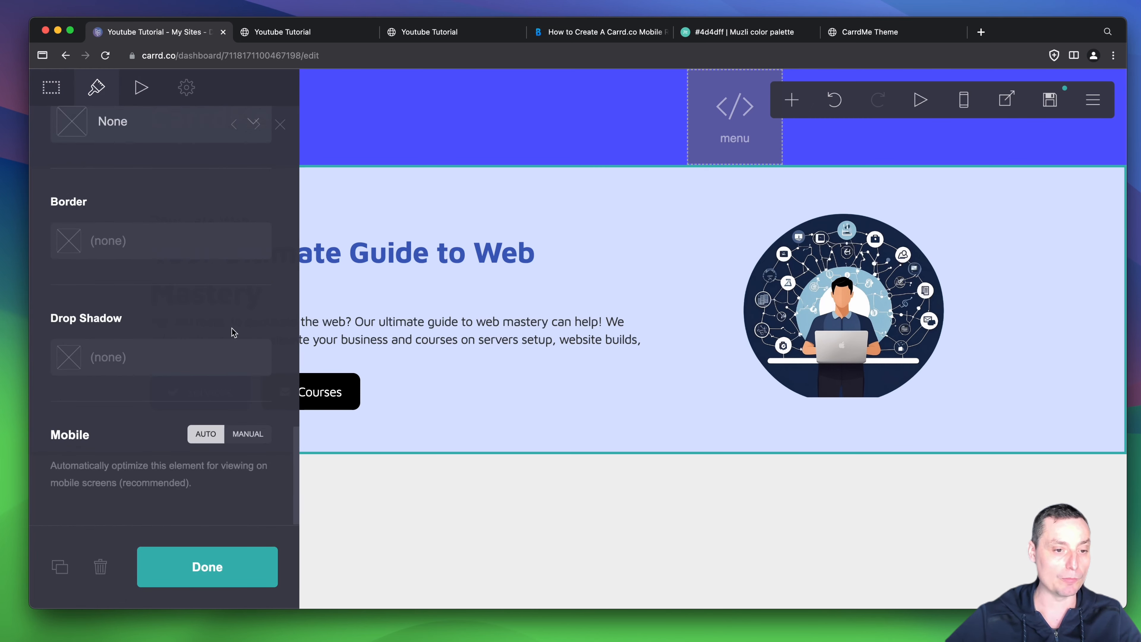
pyautogui.click(247, 435)
pyautogui.scroll(-5, 243, 342)
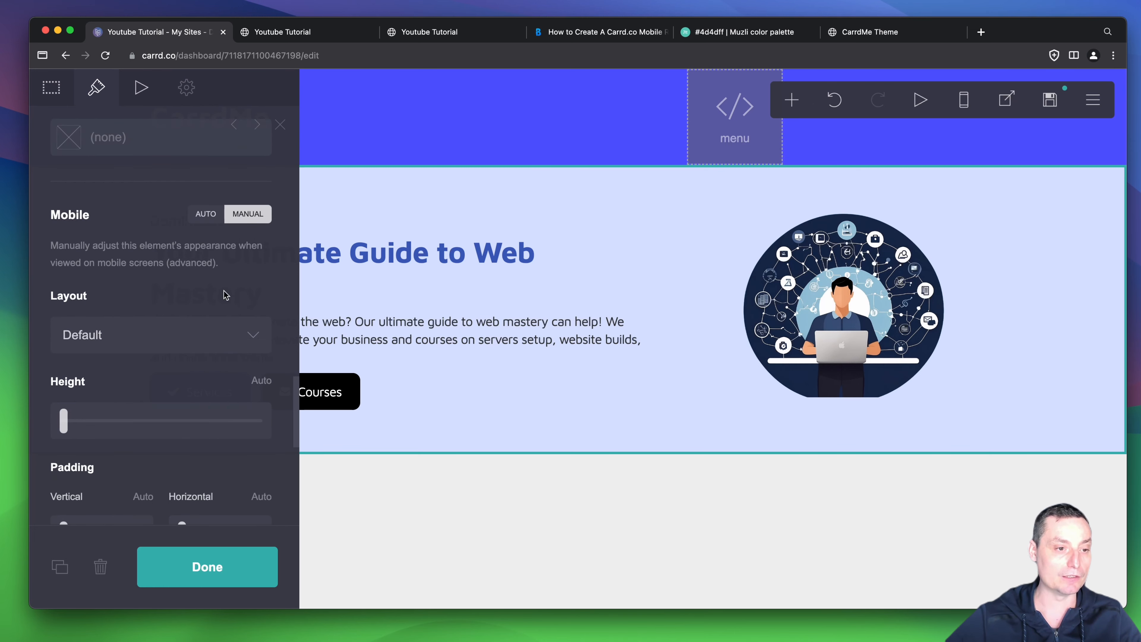
pyautogui.scroll(-1, 222, 293)
pyautogui.click(219, 307)
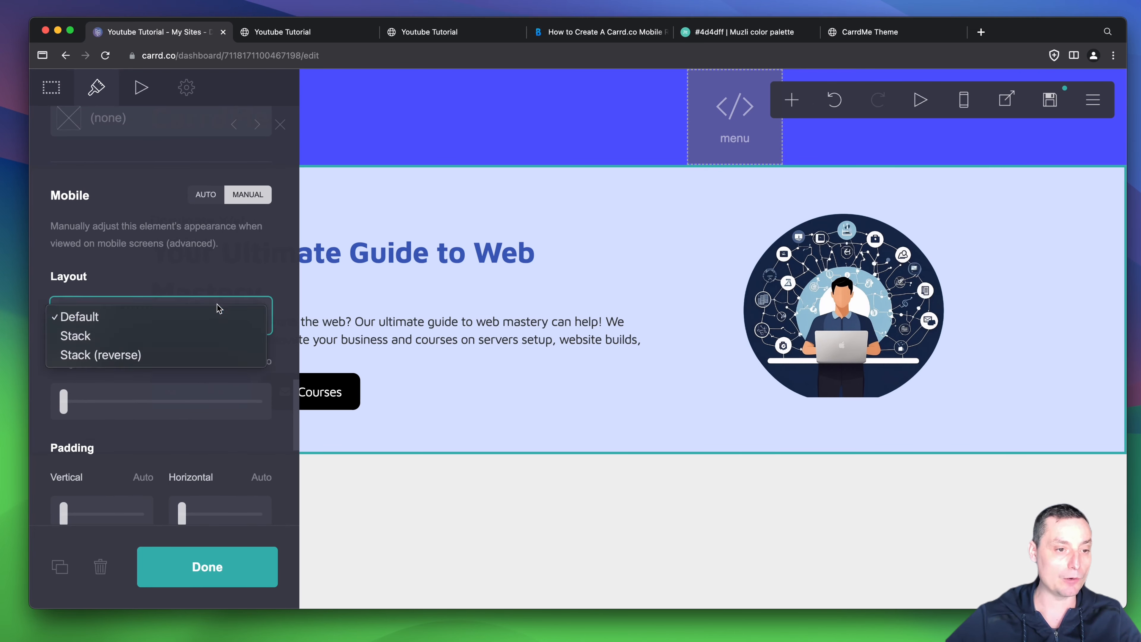
pyautogui.click(179, 336)
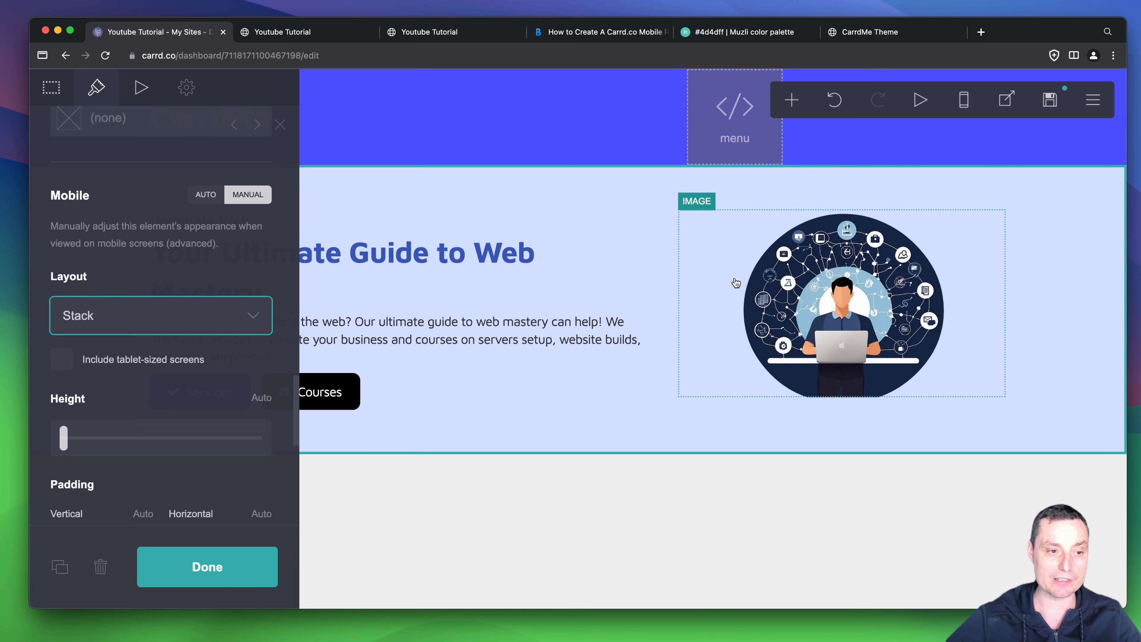
pyautogui.click(217, 567)
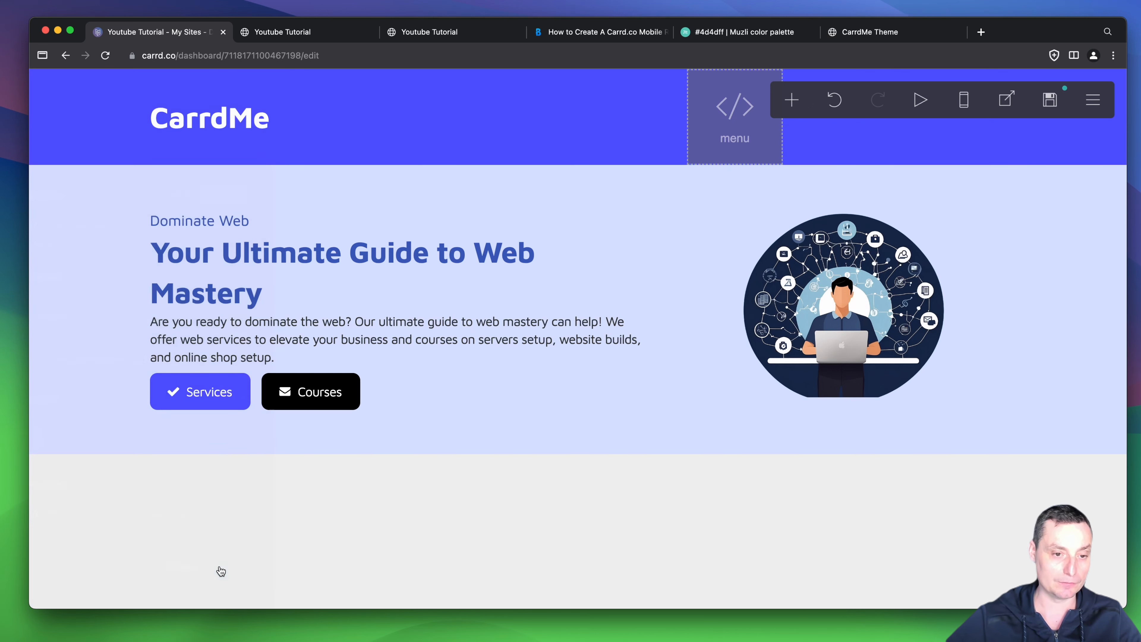
# Step: Save the site with the stacked mobile layout as a template and view its demo
pyautogui.click(1050, 99)
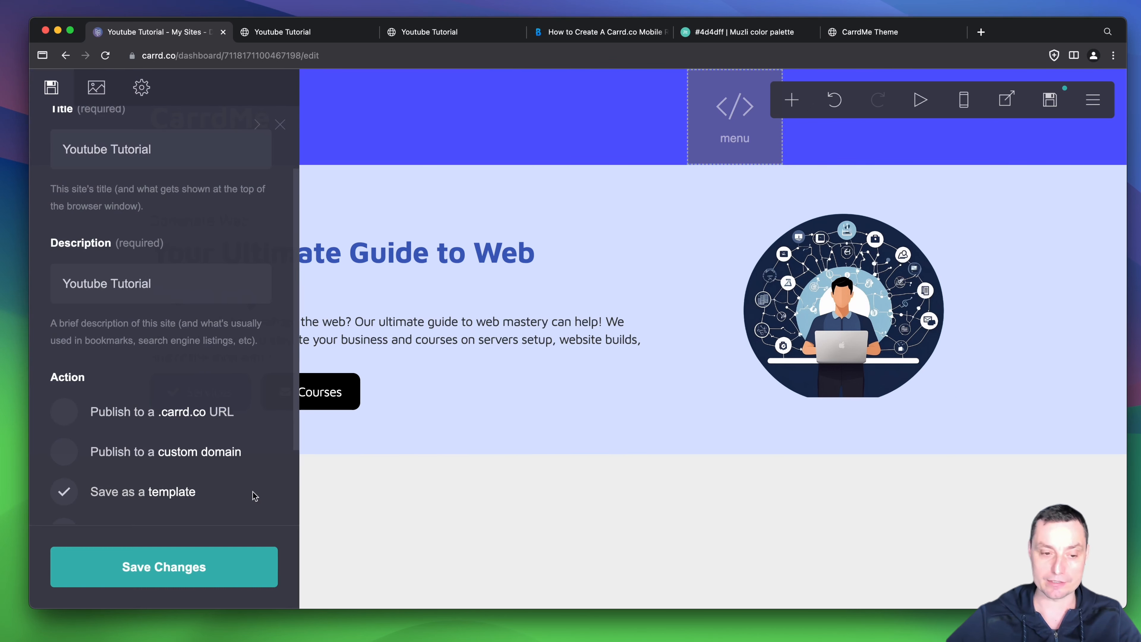
pyautogui.click(197, 567)
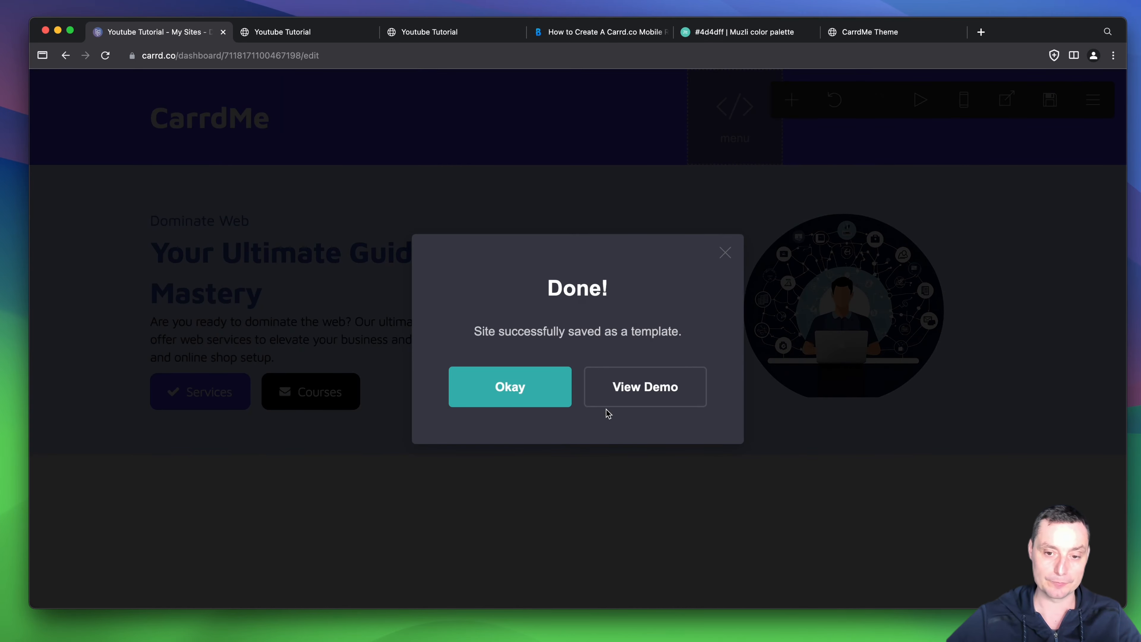
pyautogui.click(674, 390)
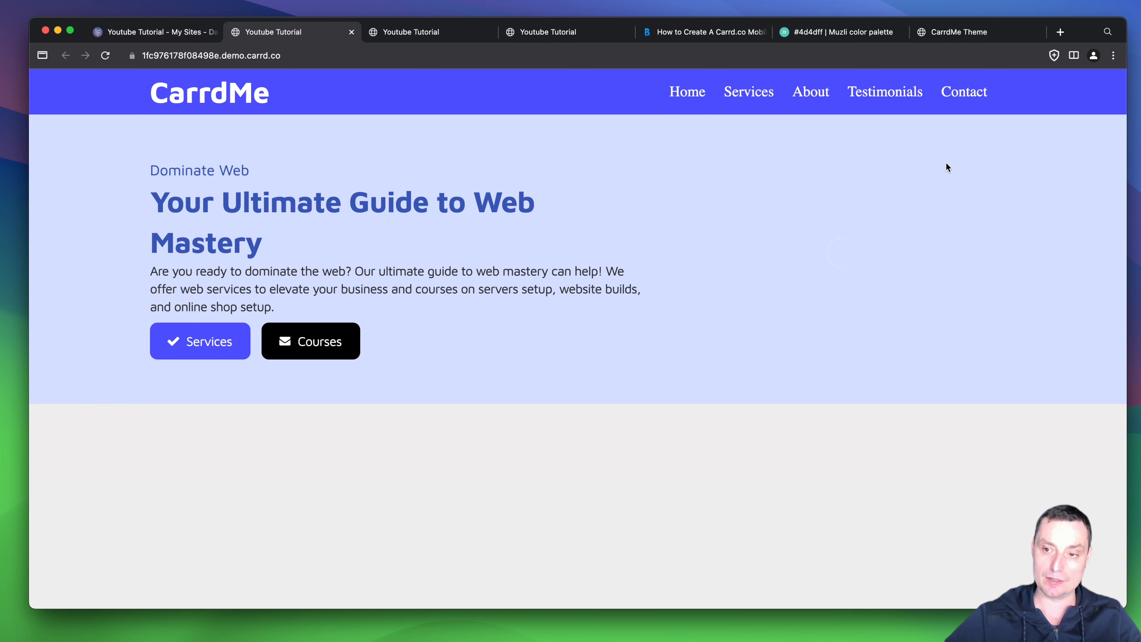
# Step: Check the hero's stacked layout in the demo at phone and desktop widths, and close the open demo tabs
pyautogui.moveTo(1127, 31); pyautogui.dragTo(315, 31)
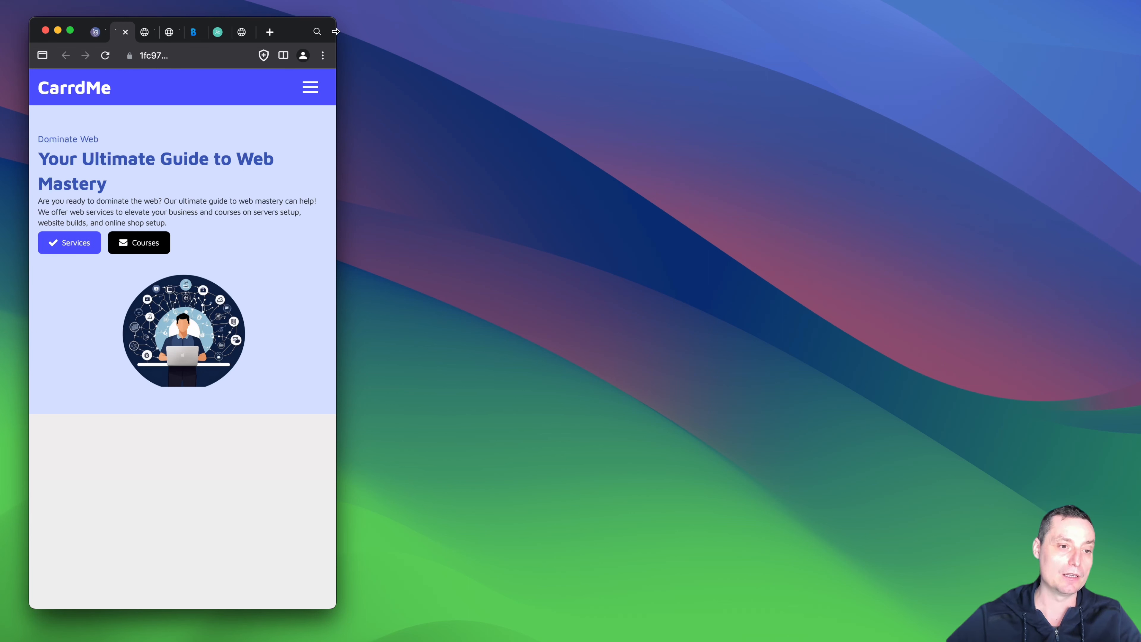
pyautogui.moveTo(339, 31); pyautogui.dragTo(1074, 65)
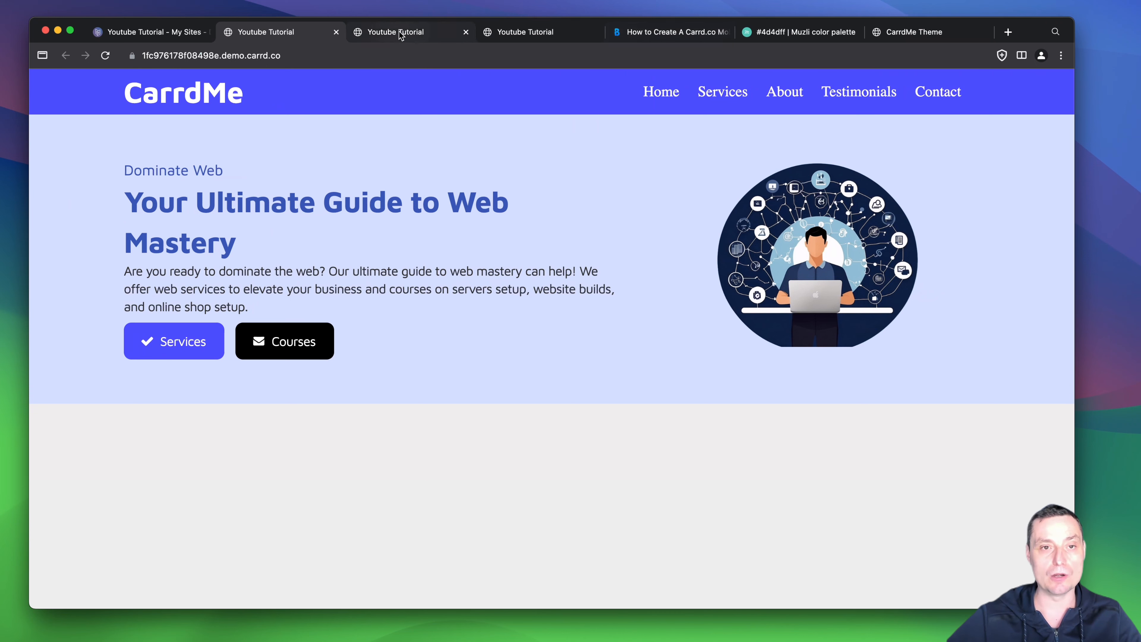
pyautogui.click(336, 31)
pyautogui.click(337, 31)
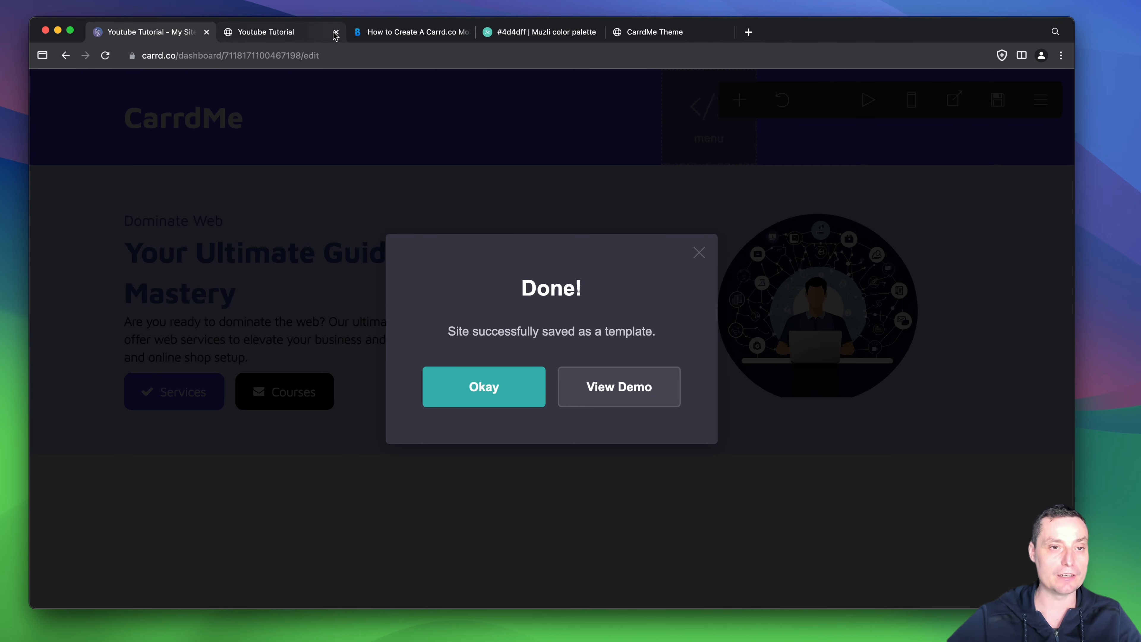
pyautogui.click(336, 32)
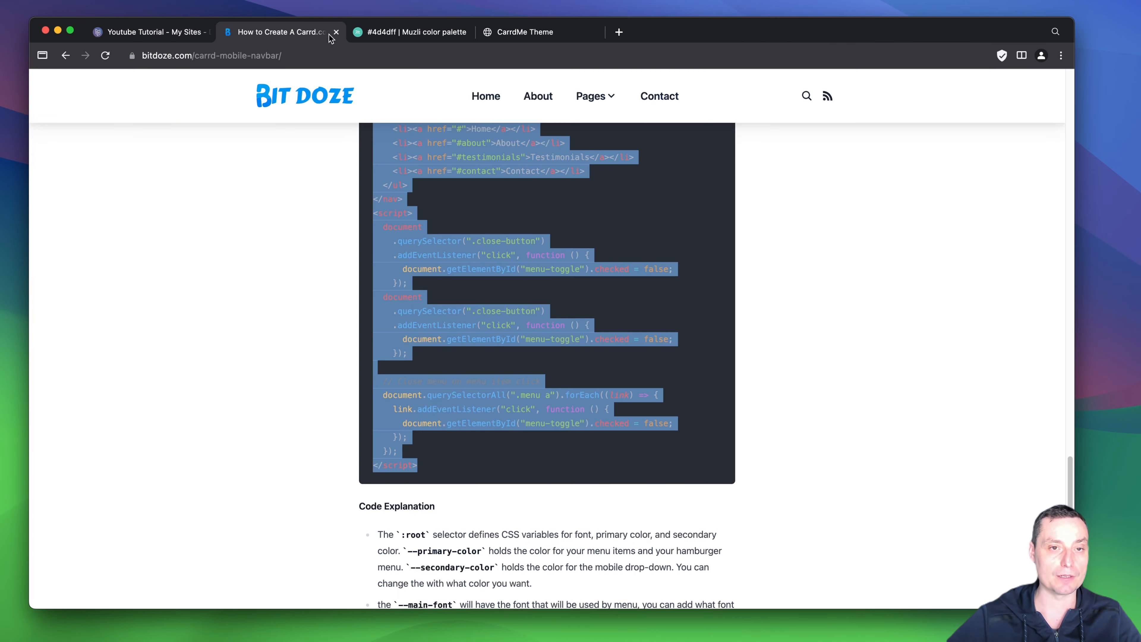
# Step: Examine the "We are trusted by:" section in the CarrdMe Theme demo, then return to the editor and dismiss the save confirmation
pyautogui.click(397, 32)
pyautogui.click(543, 35)
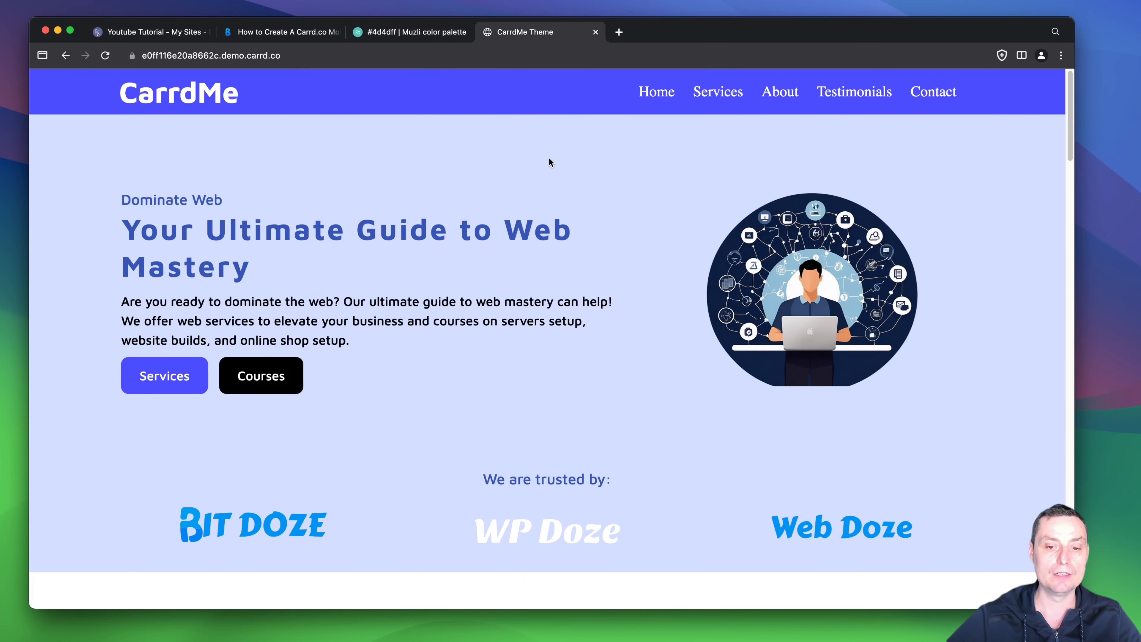
pyautogui.scroll(-3, 550, 162)
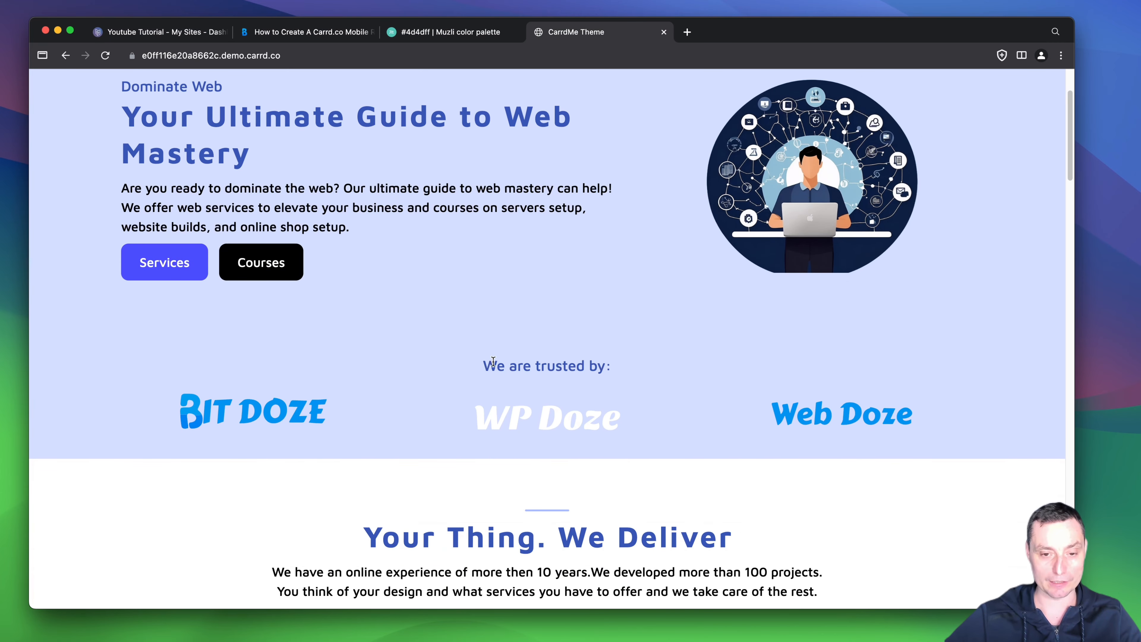
pyautogui.moveTo(477, 369); pyautogui.dragTo(621, 369)
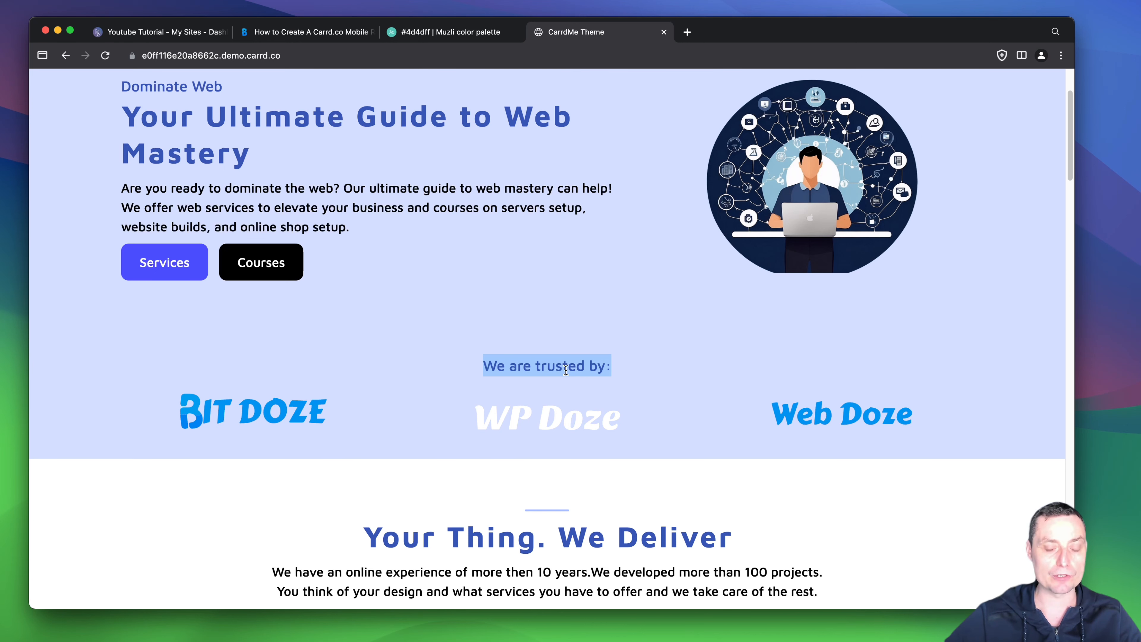
pyautogui.scroll(2, 566, 370)
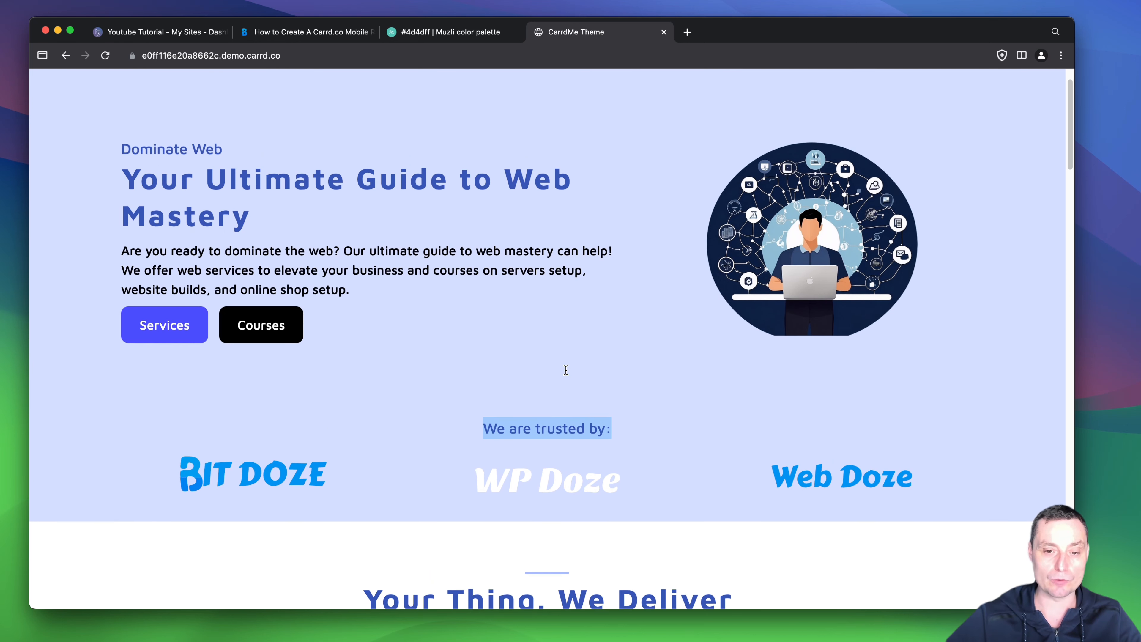
pyautogui.click(170, 33)
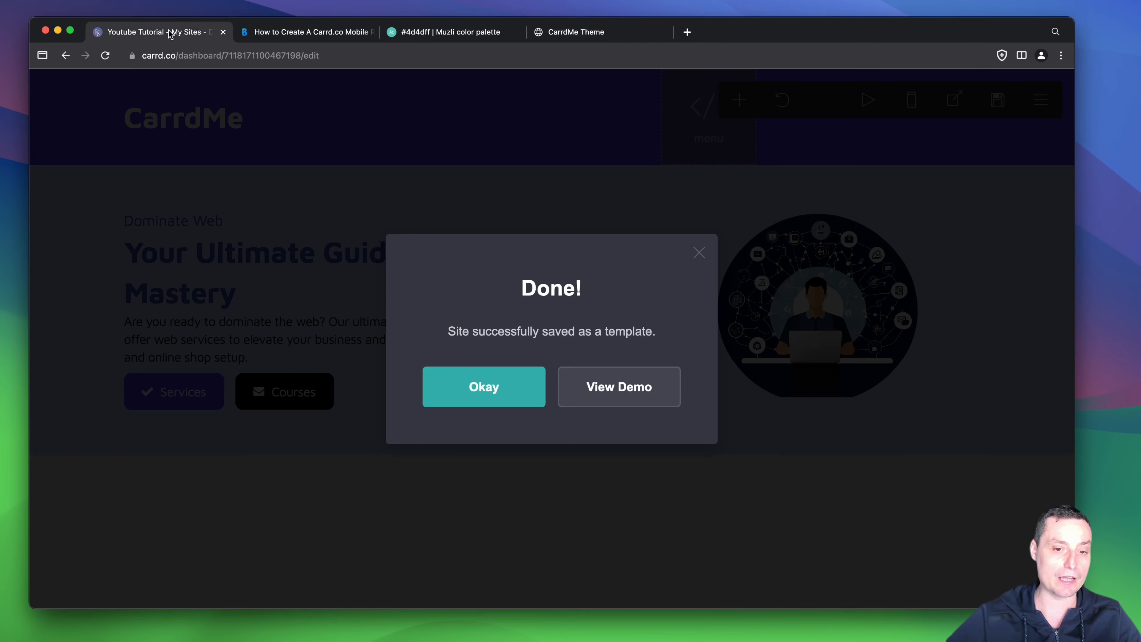
pyautogui.click(484, 387)
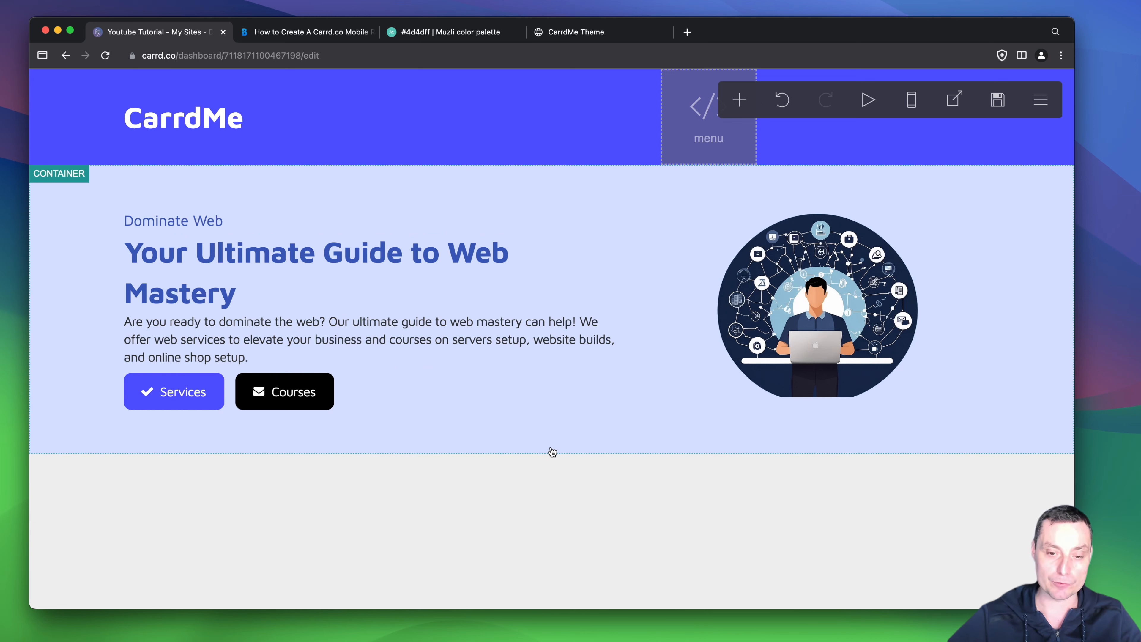
# Step: Add a container below the hero section and detach it from the hero-c style by choosing (none)
pyautogui.click(738, 99)
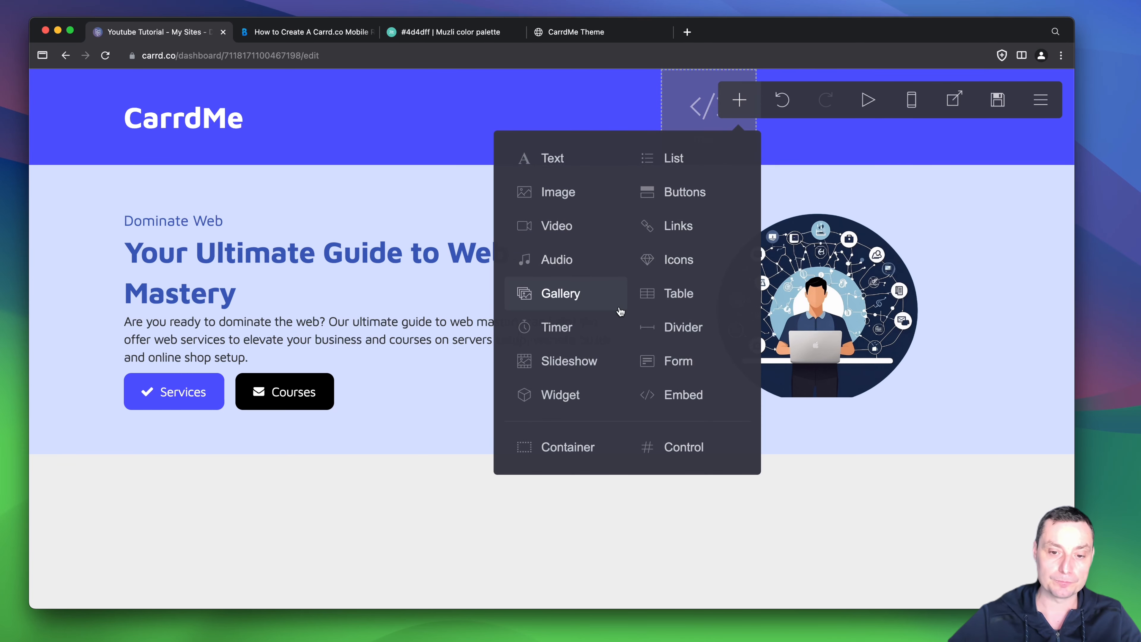
pyautogui.click(564, 445)
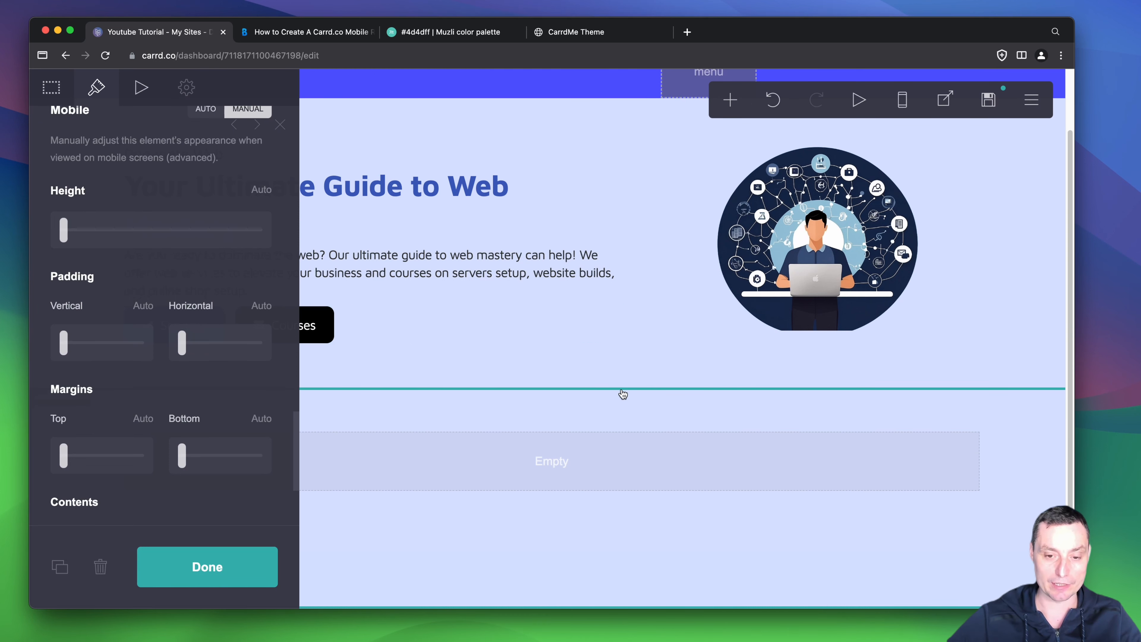
pyautogui.scroll(3, 611, 360)
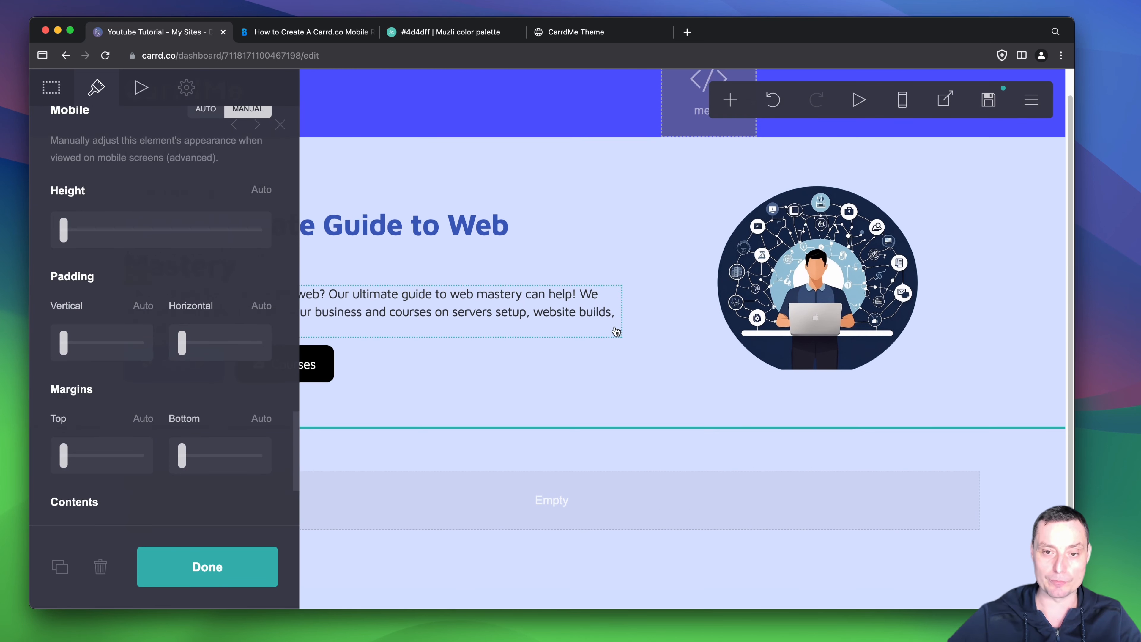
pyautogui.scroll(15, 283, 184)
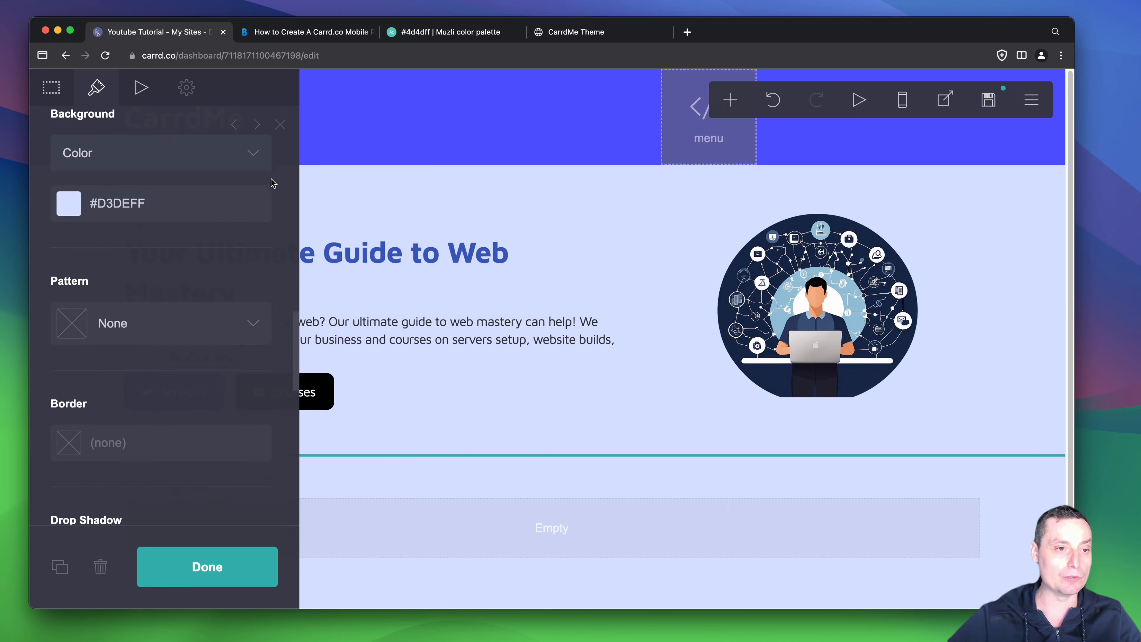
pyautogui.scroll(5, 272, 183)
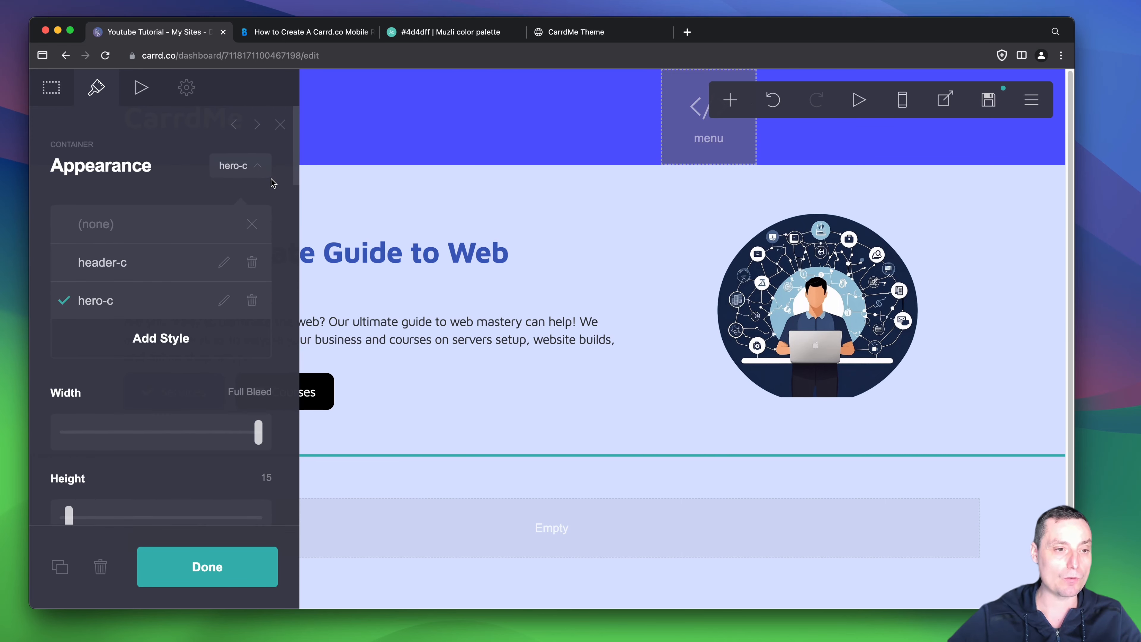
pyautogui.click(112, 225)
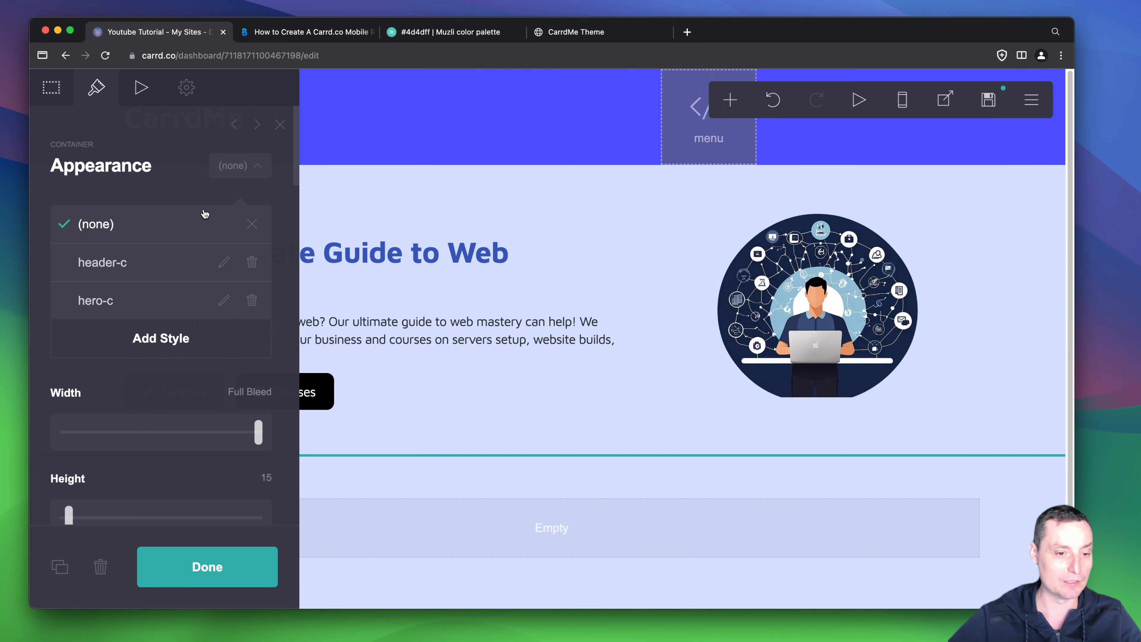
# Step: Set the new container's height to Auto and its vertical padding to 0
pyautogui.scroll(-5, 205, 213)
pyautogui.moveTo(68, 403); pyautogui.dragTo(55, 404)
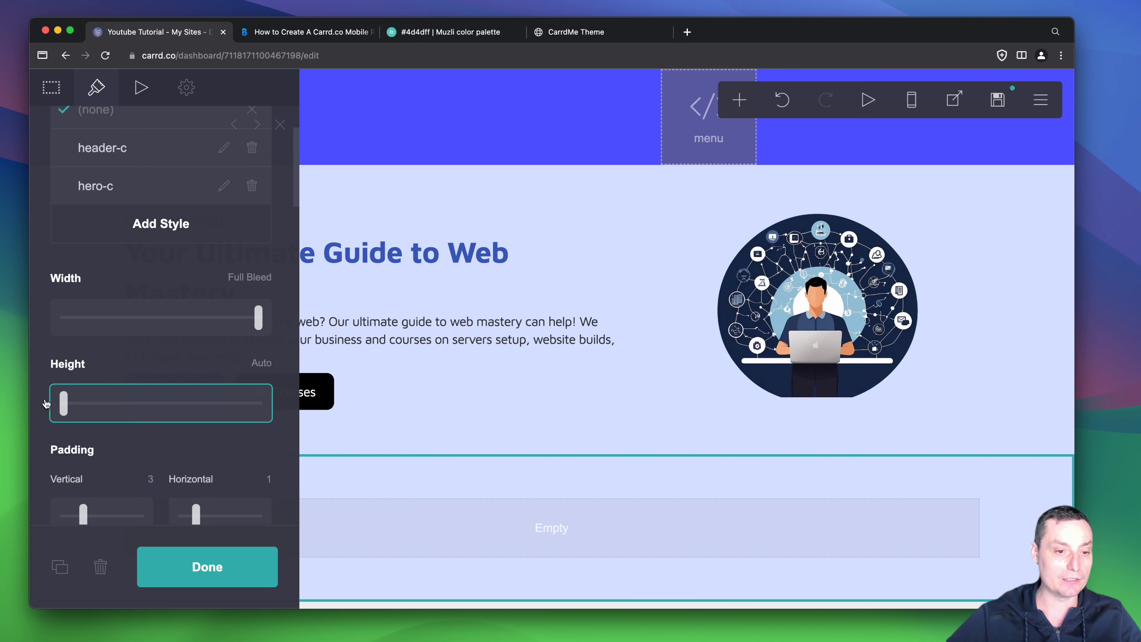
pyautogui.scroll(-4, 204, 203)
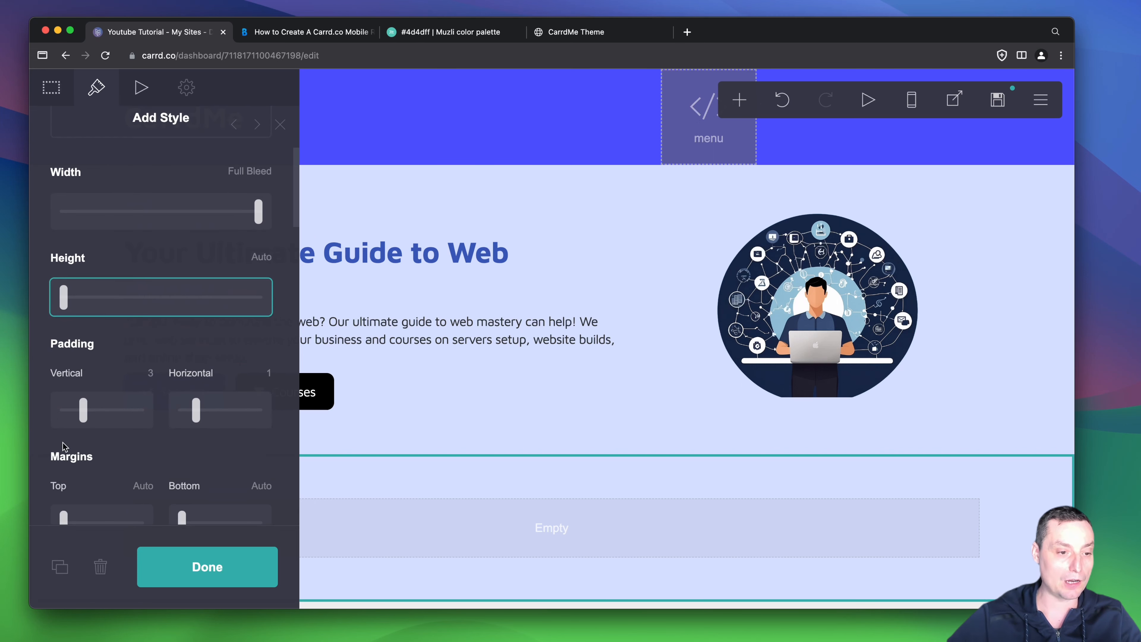
pyautogui.moveTo(84, 420)
pyautogui.mouseDown()
pyautogui.moveTo(50, 421)
pyautogui.moveTo(64, 415)
pyautogui.mouseUp()
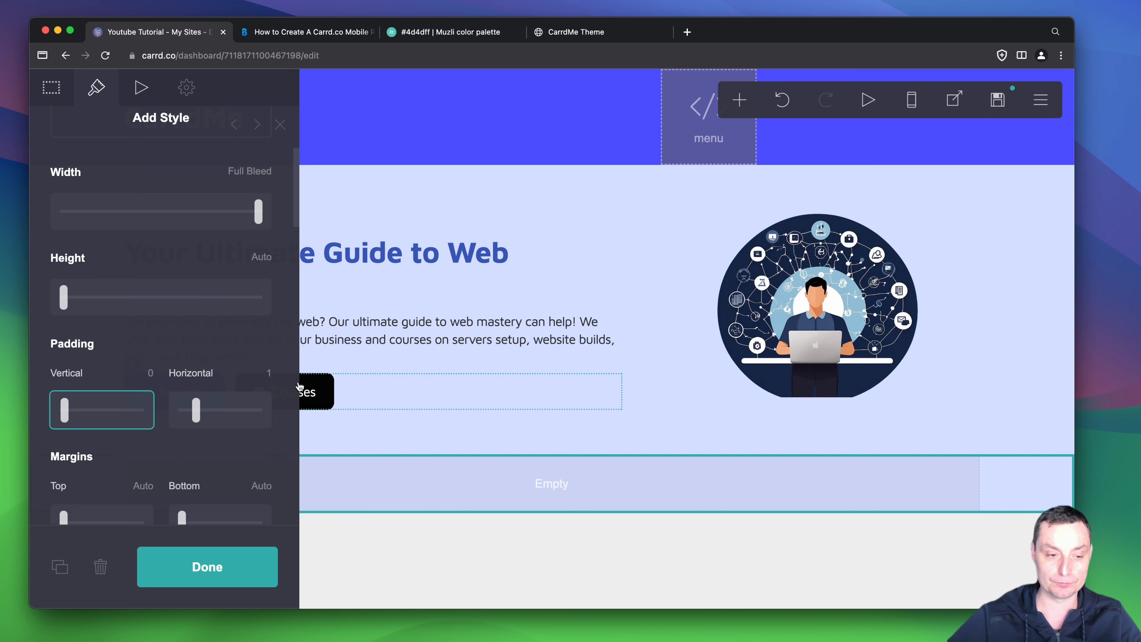
# Step: Set the new container's contents alignment to Center and review its remaining appearance settings
pyautogui.scroll(-3, 203, 320)
pyautogui.scroll(-3, 207, 323)
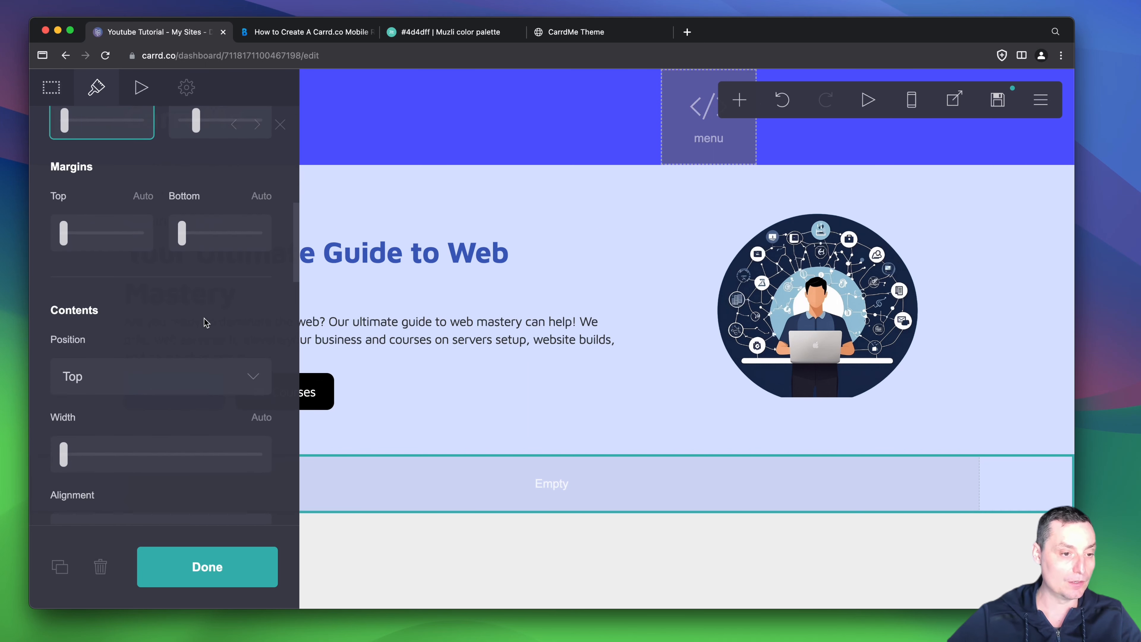
pyautogui.scroll(-1, 207, 323)
pyautogui.scroll(-2, 206, 323)
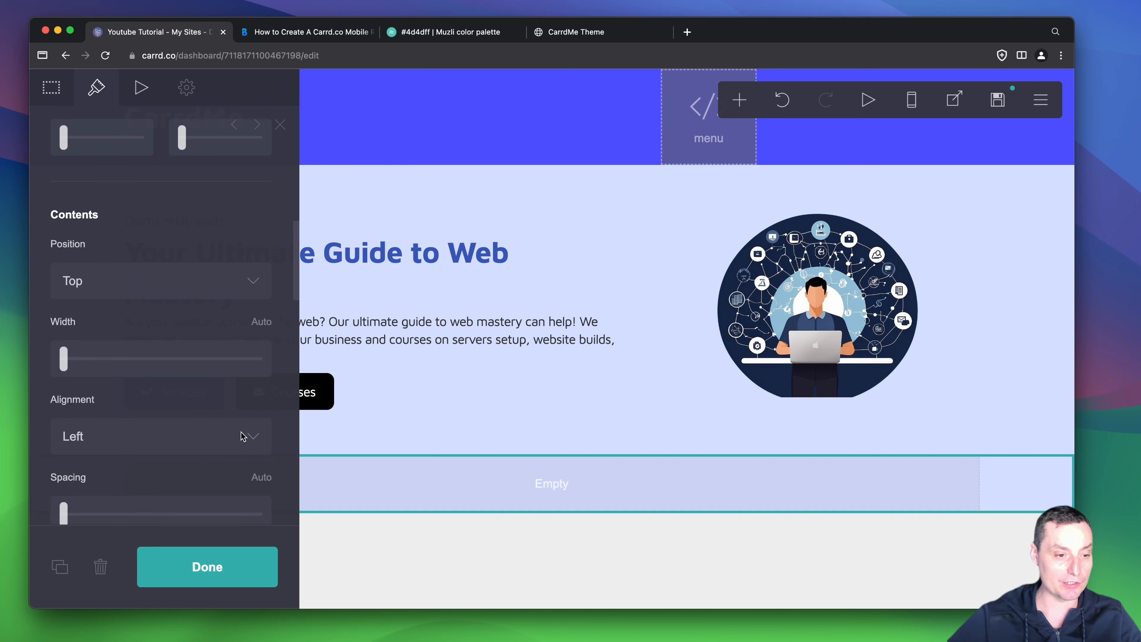
pyautogui.click(243, 436)
pyautogui.click(212, 461)
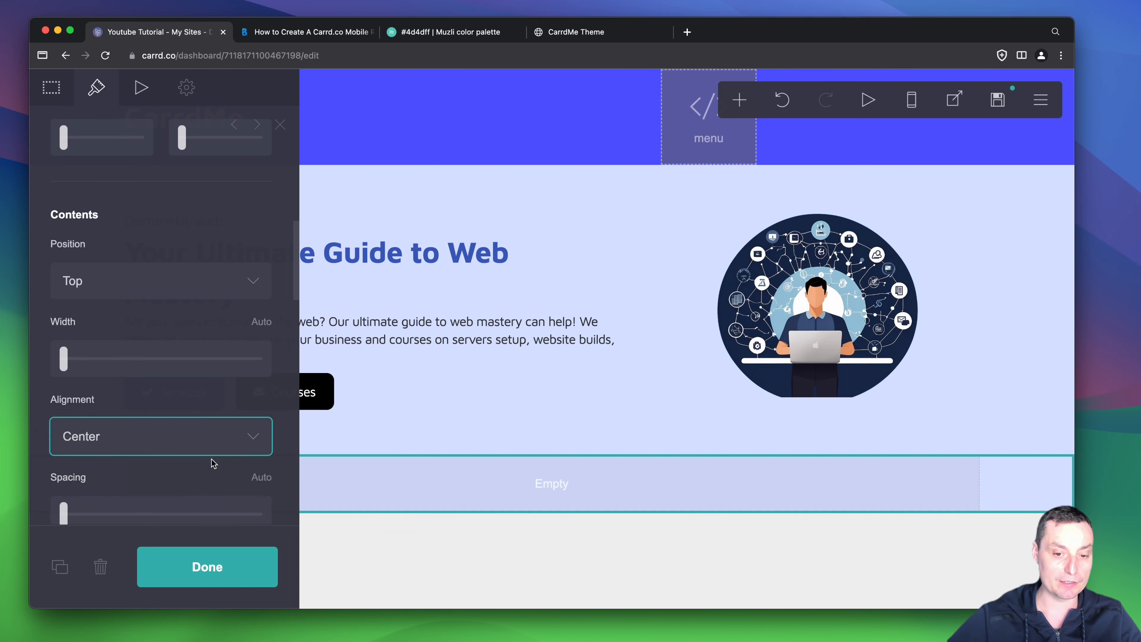
pyautogui.scroll(-5, 227, 358)
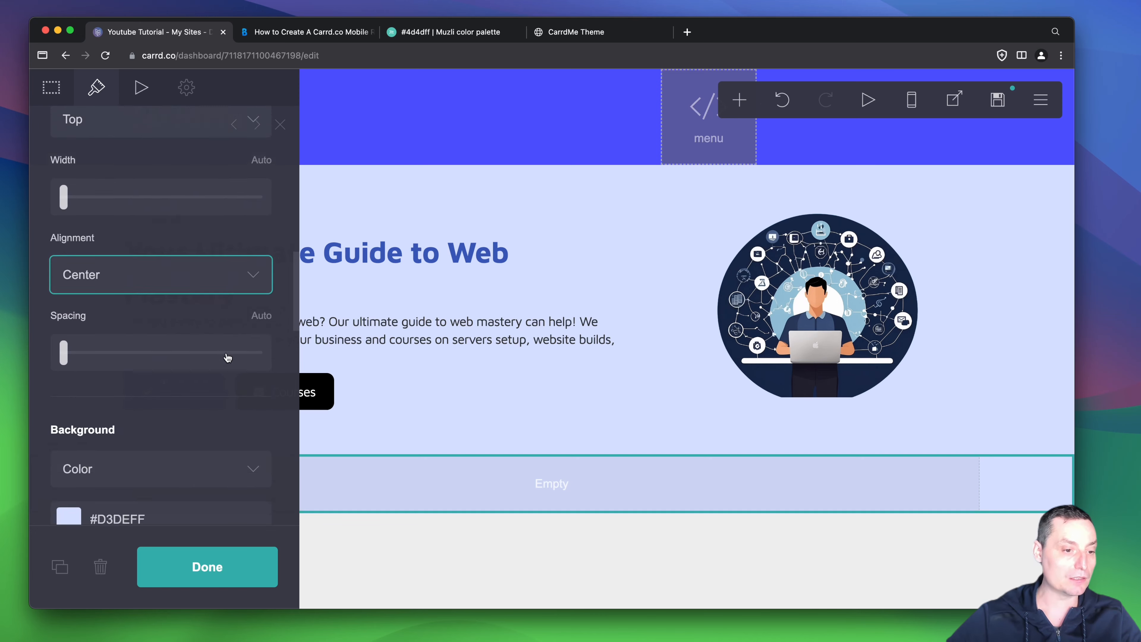
pyautogui.scroll(-9, 226, 358)
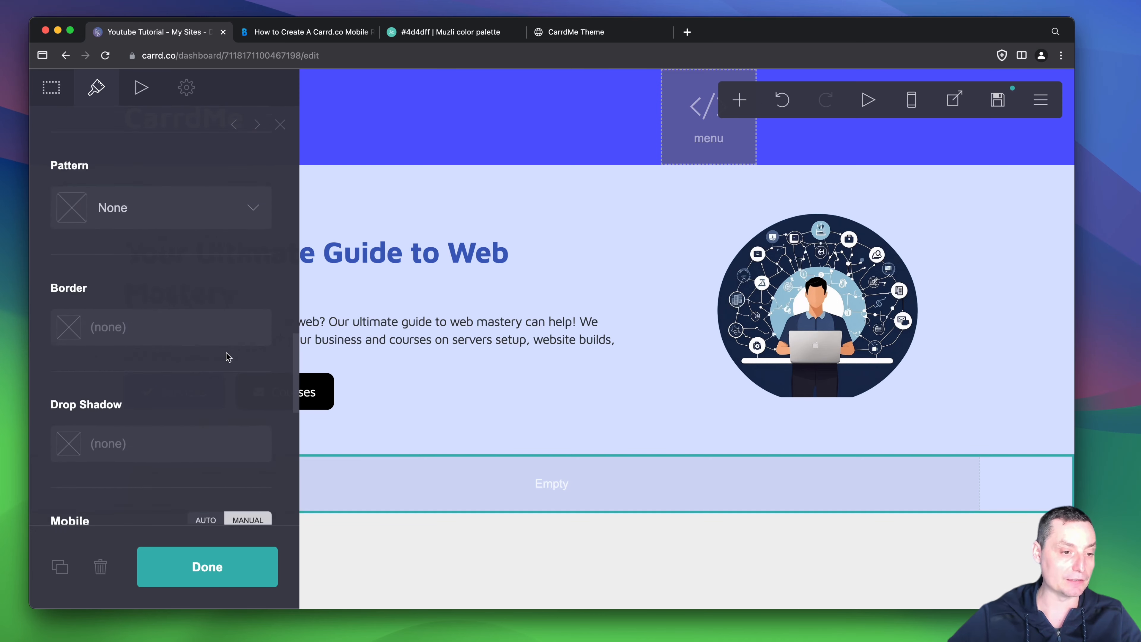
pyautogui.scroll(-10, 226, 357)
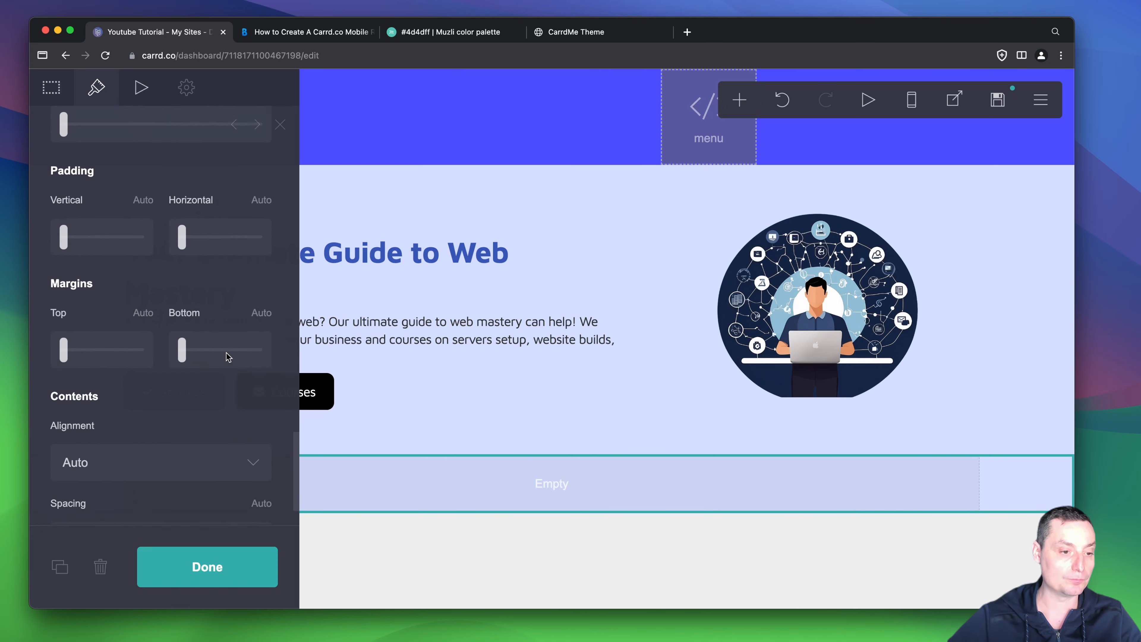
pyautogui.scroll(20, 226, 358)
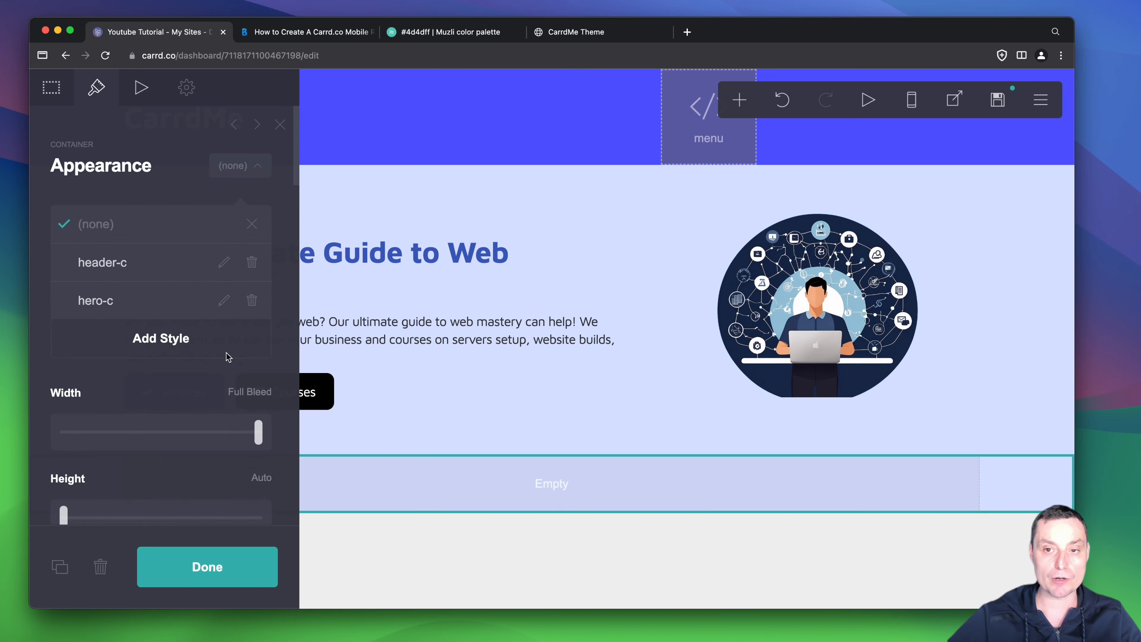
# Step: Add a text element inside the new empty container below the hero section
pyautogui.click(740, 100)
pyautogui.click(597, 161)
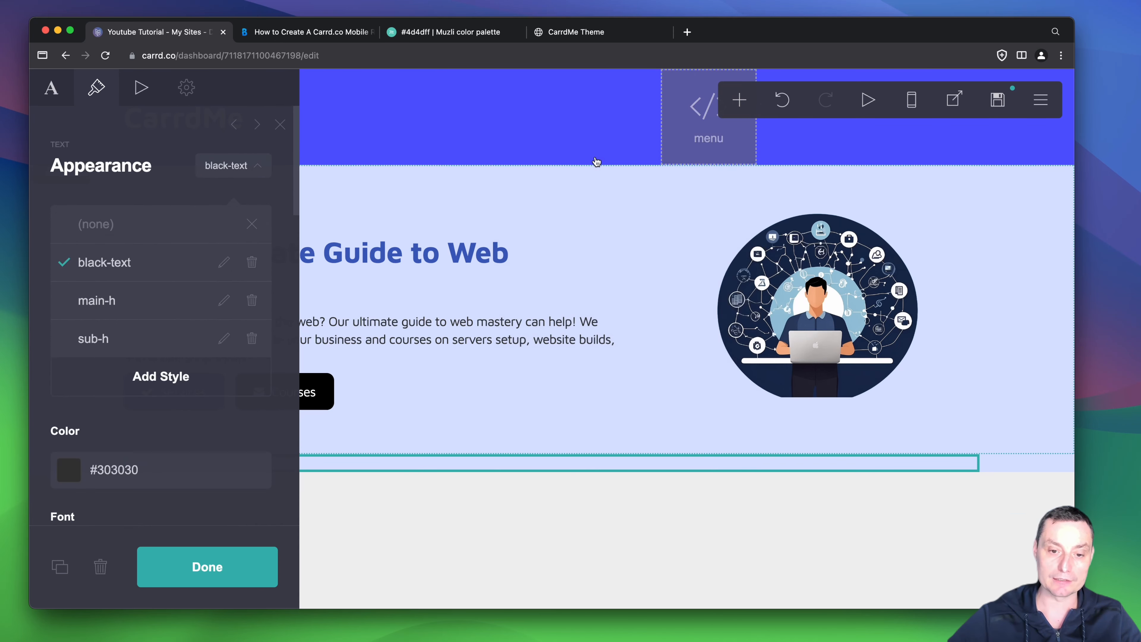
pyautogui.click(252, 557)
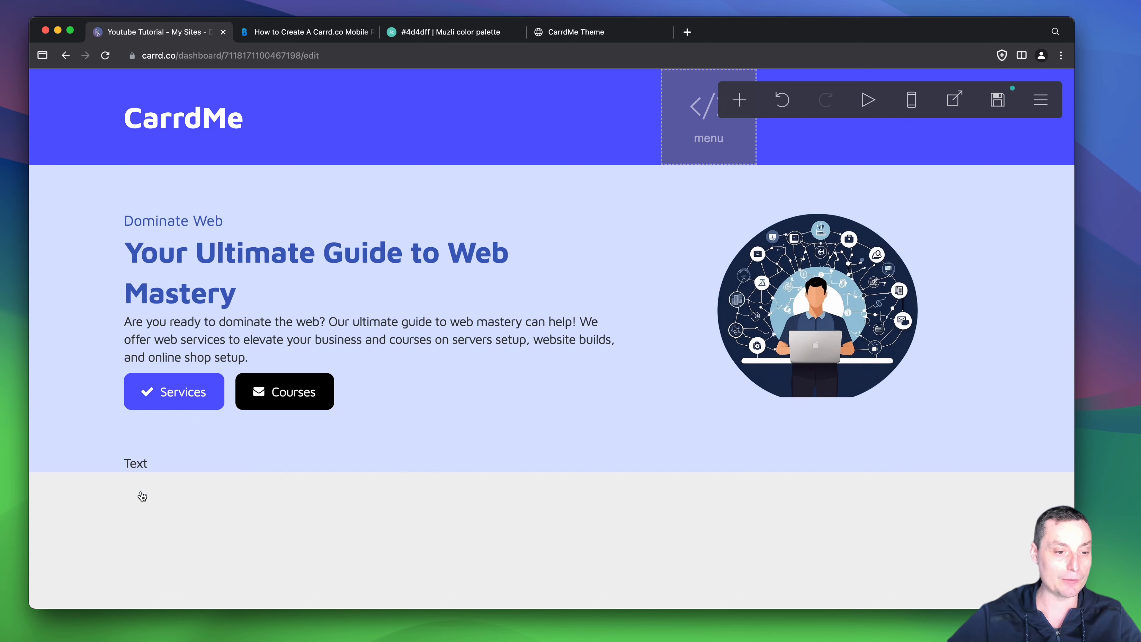
# Step: Copy "We are trusted by:" from the CarrdMe Theme demo and replace the new text element's placeholder with it in the editor
pyautogui.click(604, 35)
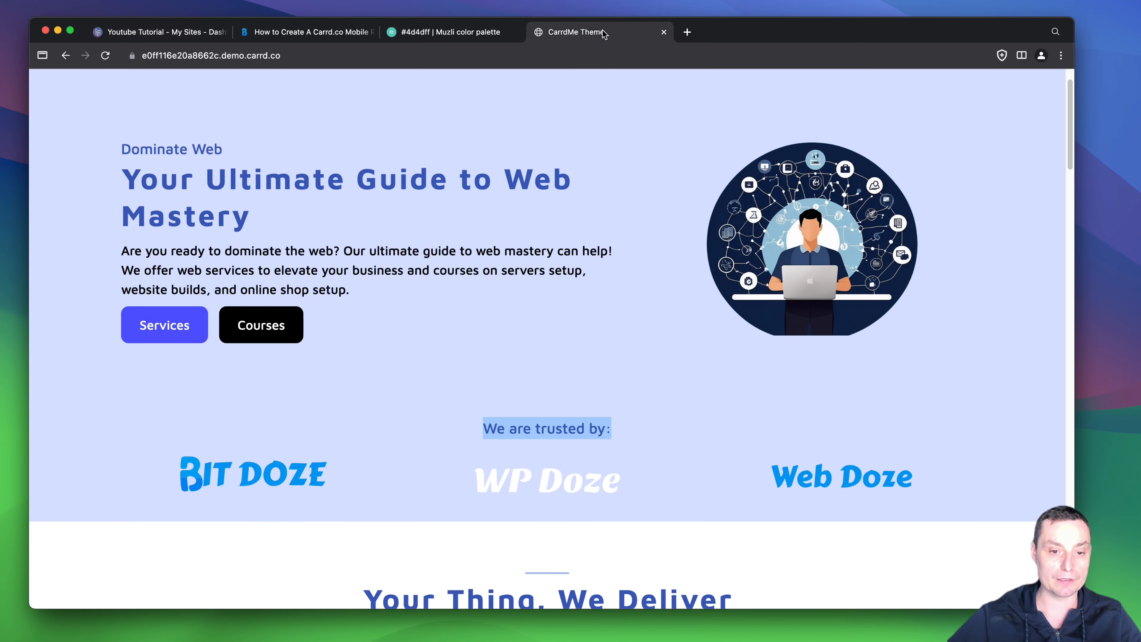
pyautogui.tripleClick(540, 427)
pyautogui.press('super+c')
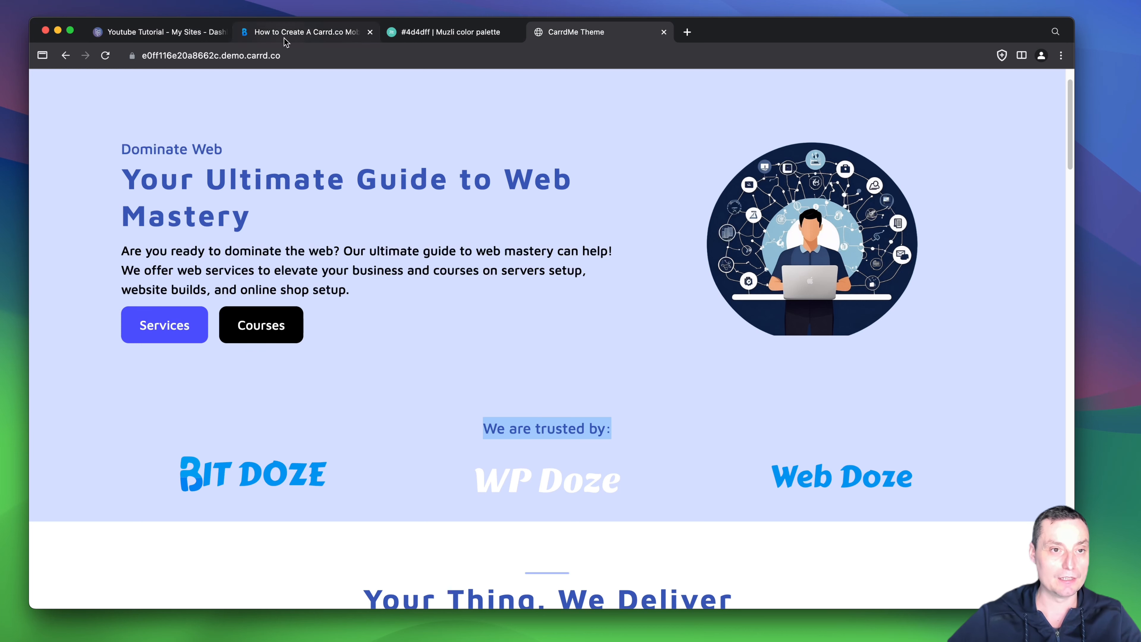
pyautogui.click(157, 32)
pyautogui.click(143, 464)
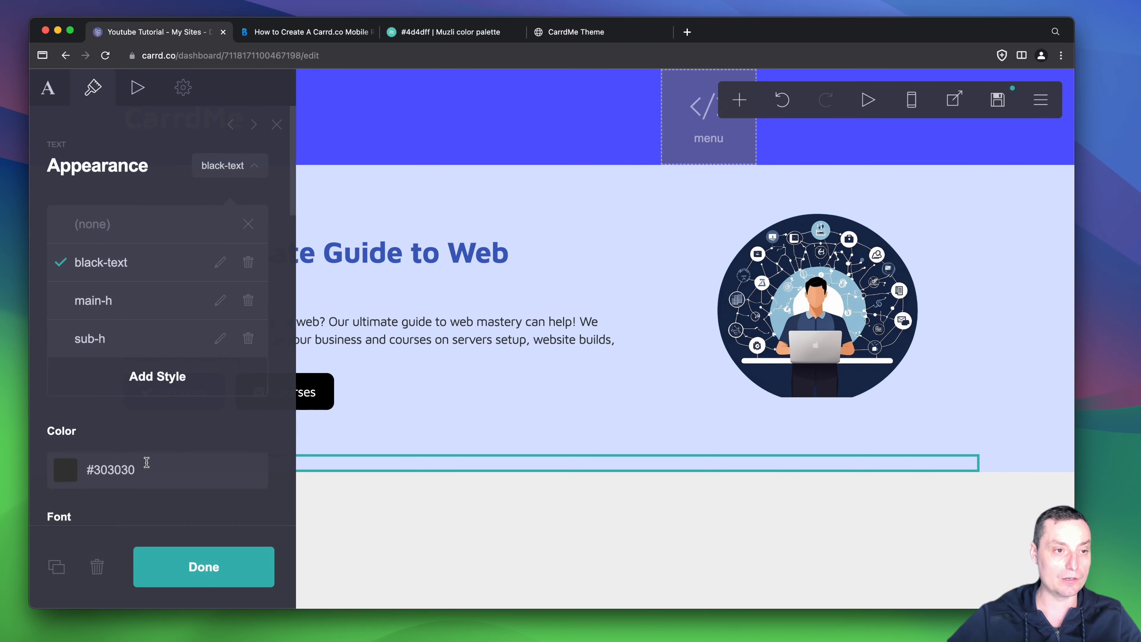
pyautogui.click(55, 88)
pyautogui.click(106, 213)
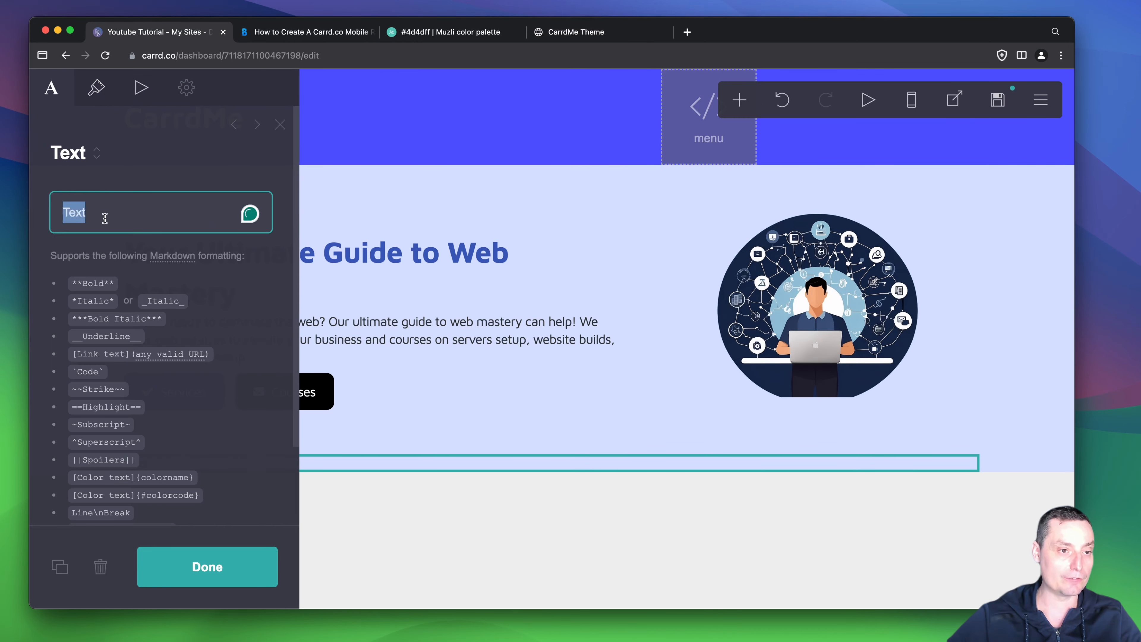
pyautogui.press('super+a')
pyautogui.press('super+v')
pyautogui.click(220, 562)
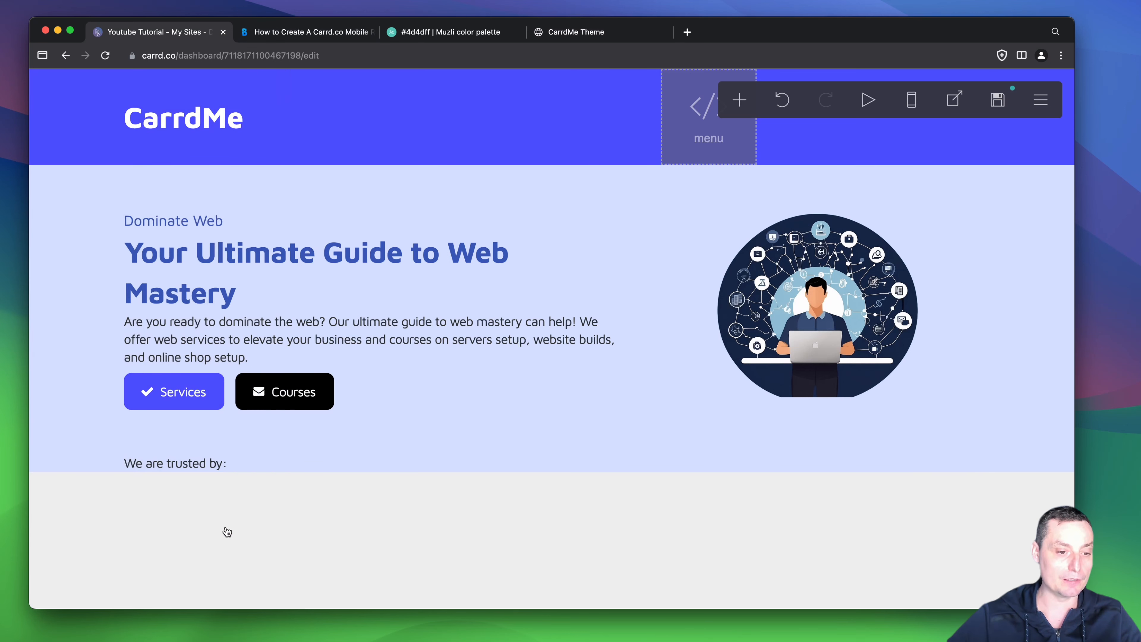
# Step: Apply the sub-h style to the "We are trusted by:" text
pyautogui.click(209, 468)
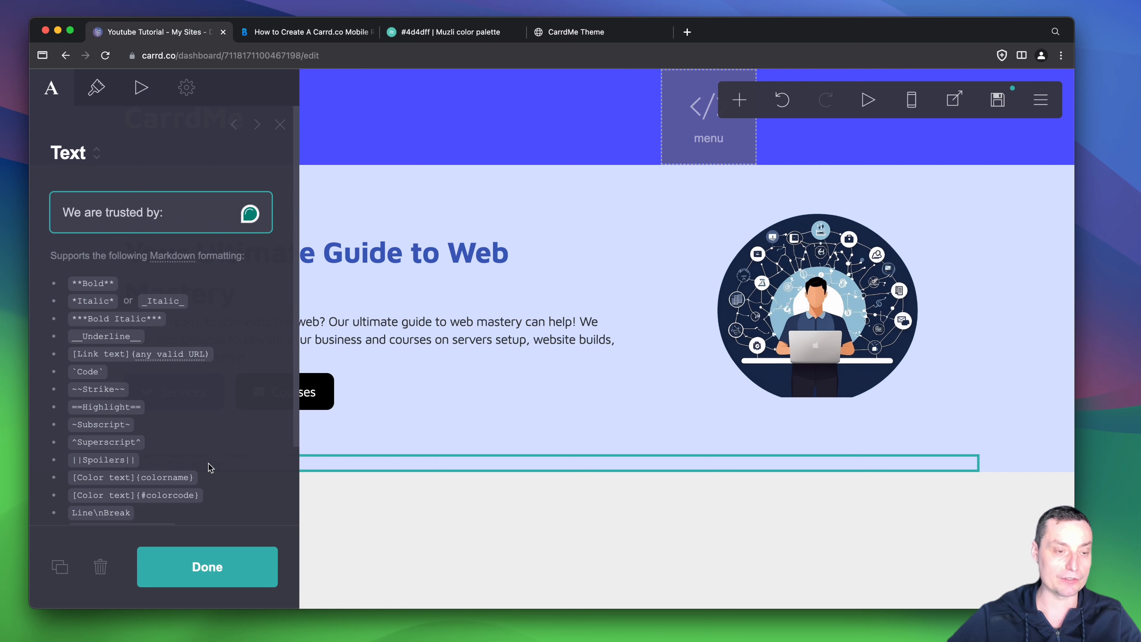
pyautogui.click(97, 88)
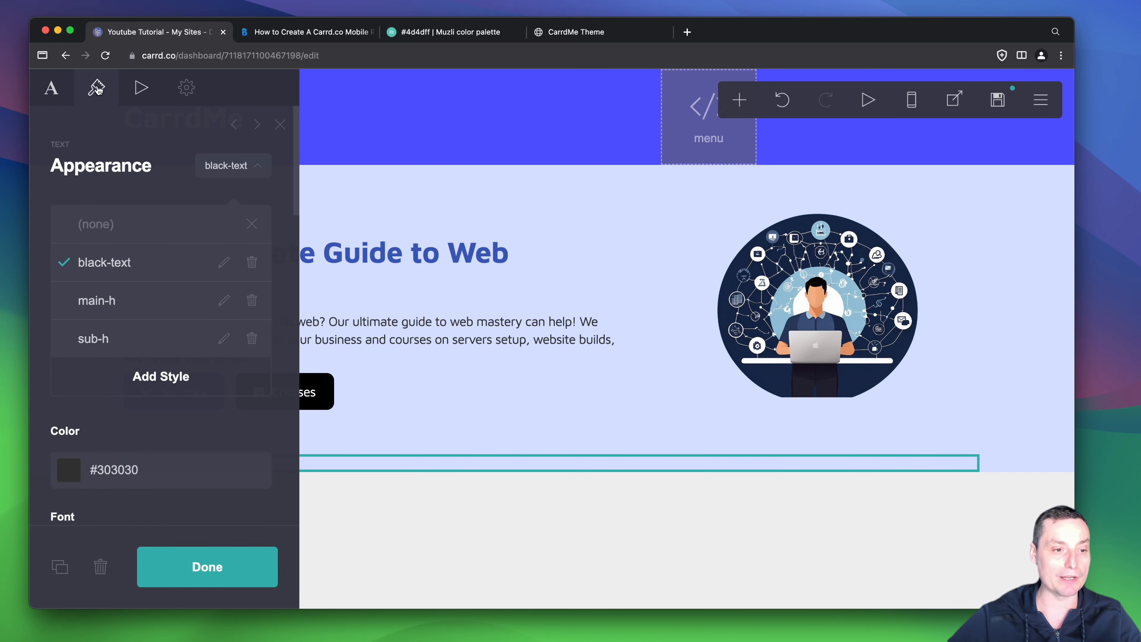
pyautogui.click(116, 347)
pyautogui.click(215, 566)
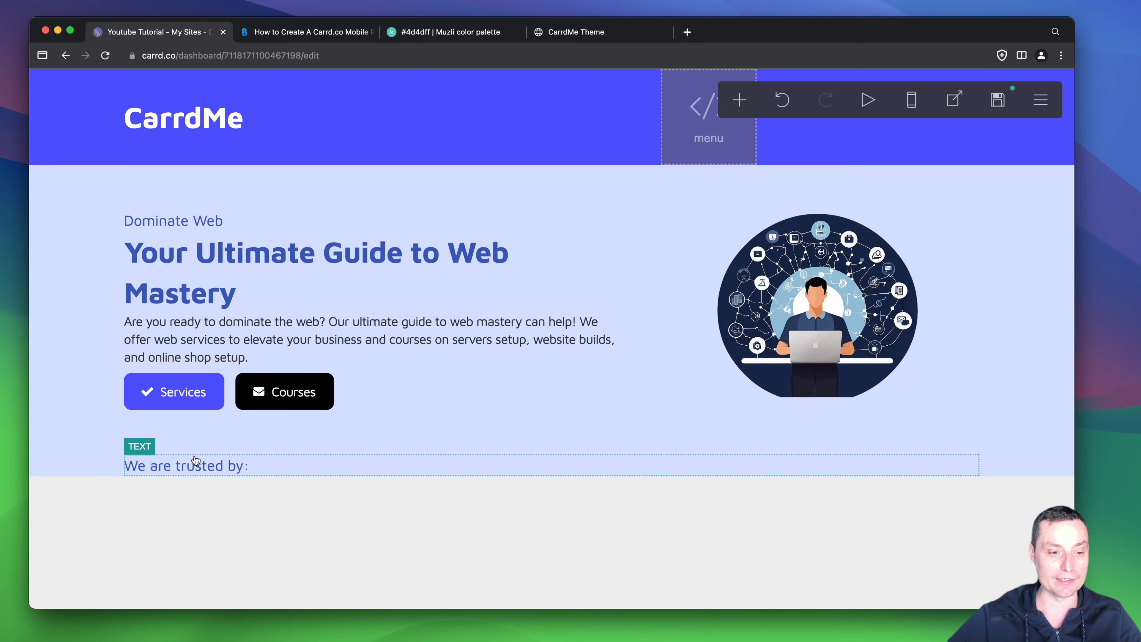
# Step: Detach the "We are trusted by:" text from its style by choosing (none) and set its alignment to Center
pyautogui.click(200, 473)
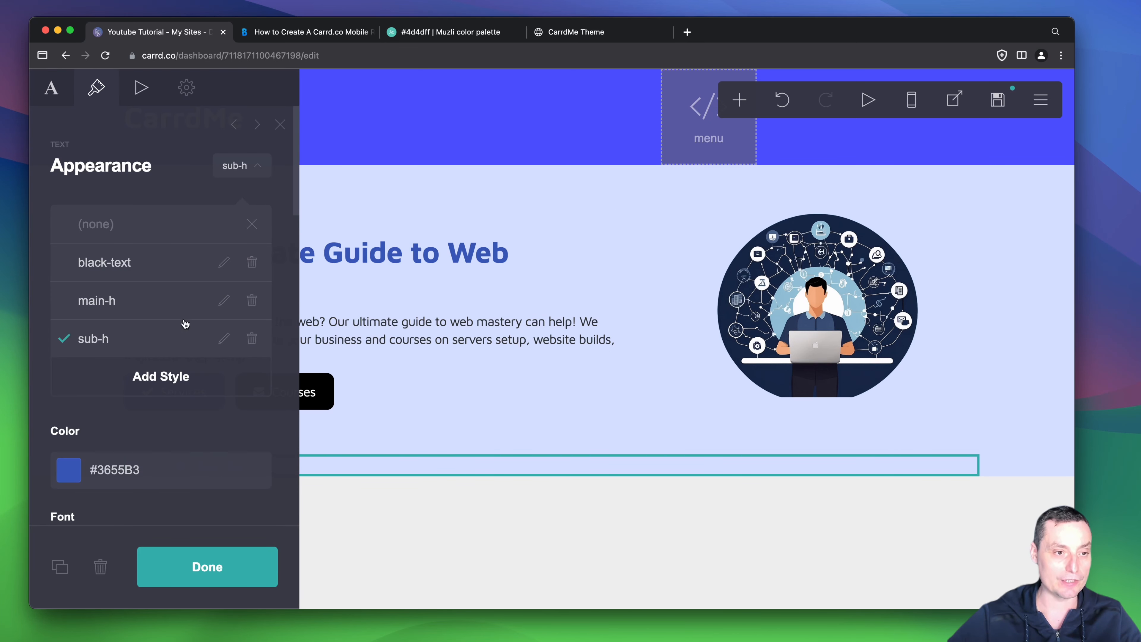
pyautogui.click(120, 223)
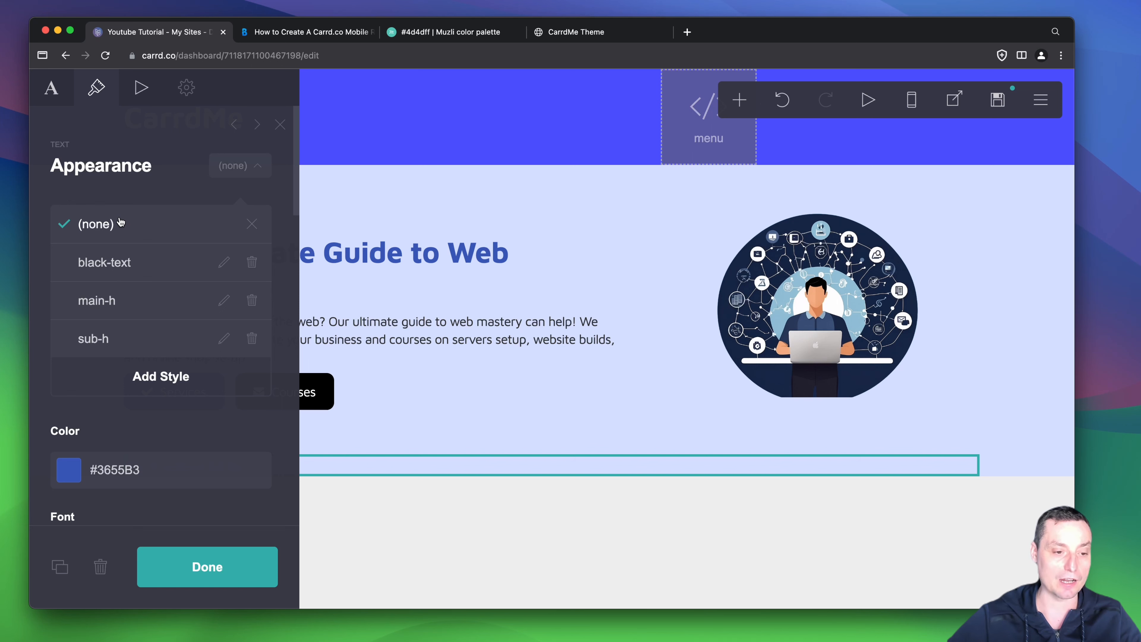
pyautogui.scroll(-10, 120, 225)
pyautogui.scroll(-8, 119, 232)
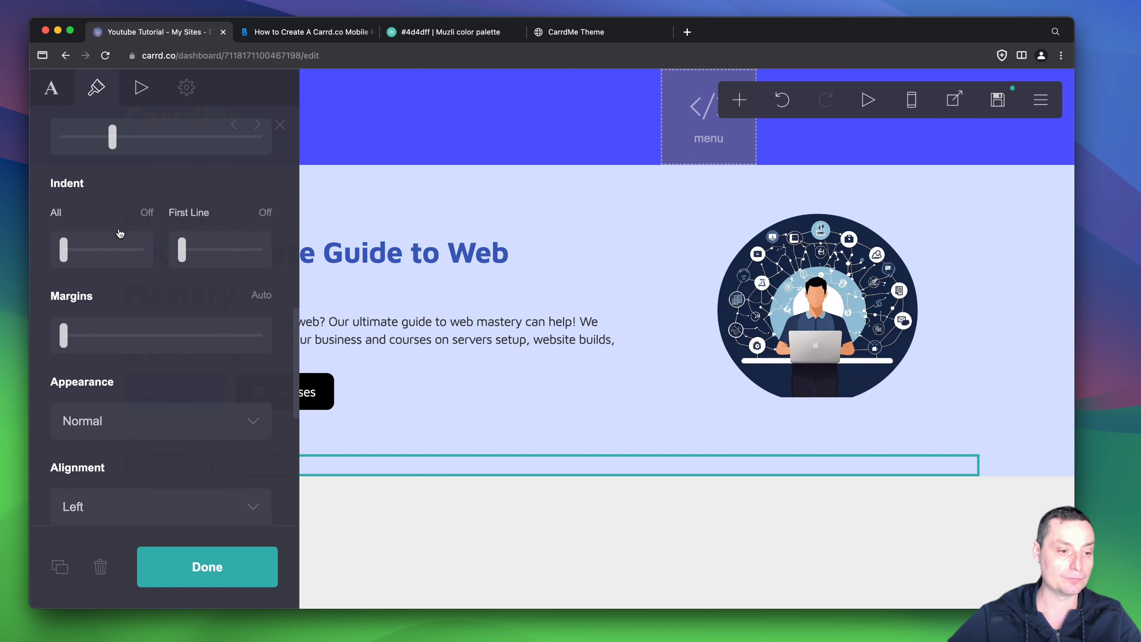
pyautogui.scroll(-3, 120, 233)
pyautogui.click(116, 410)
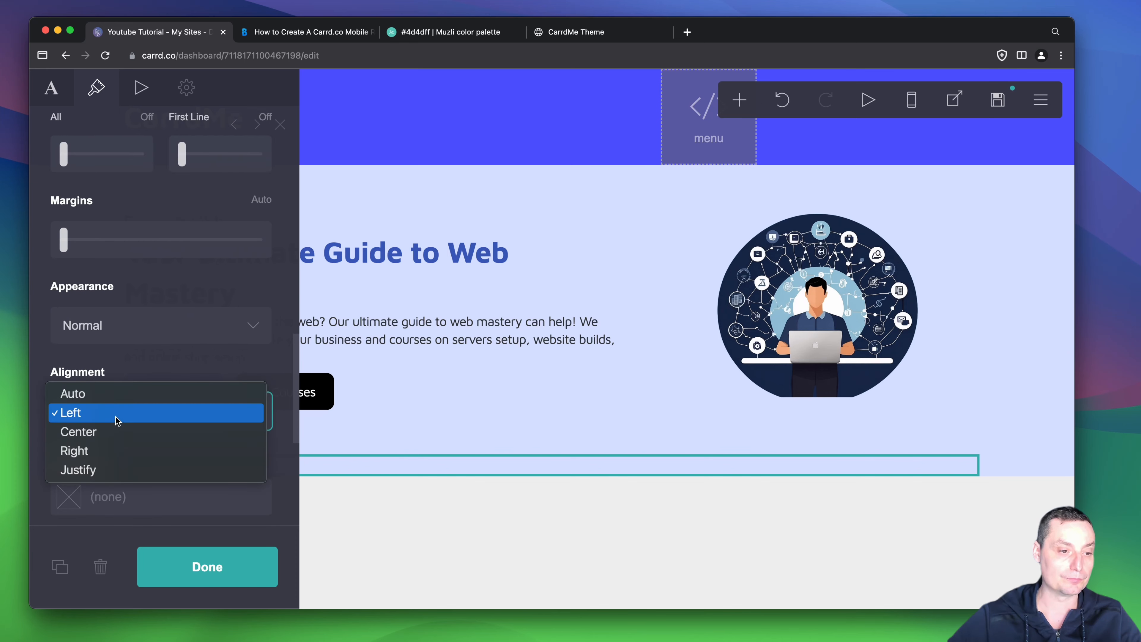
pyautogui.click(112, 432)
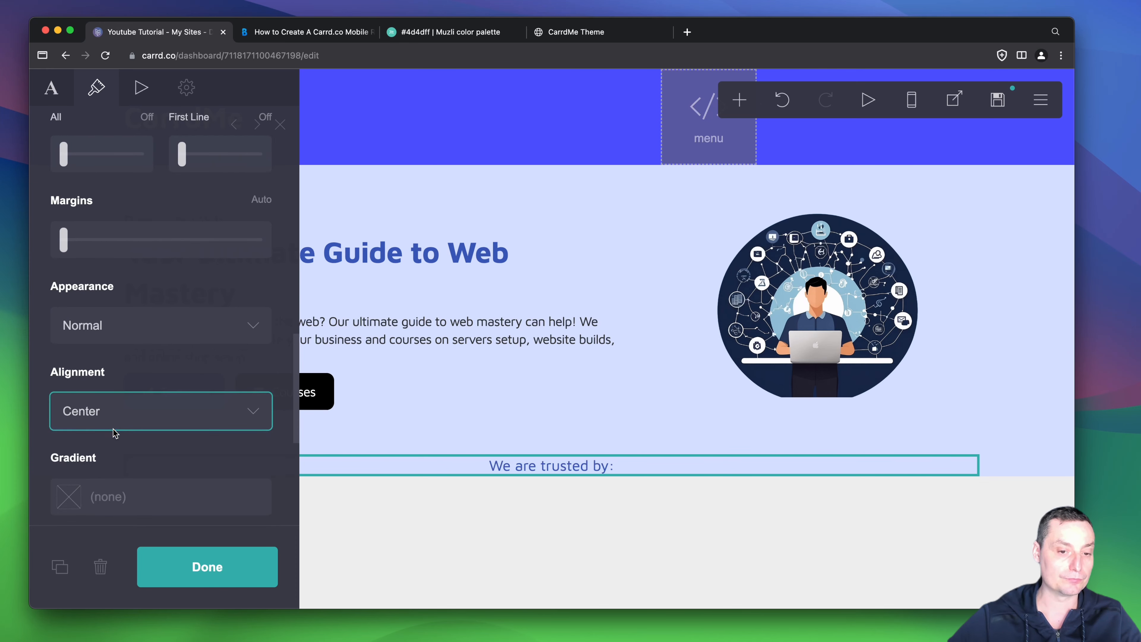
pyautogui.click(230, 566)
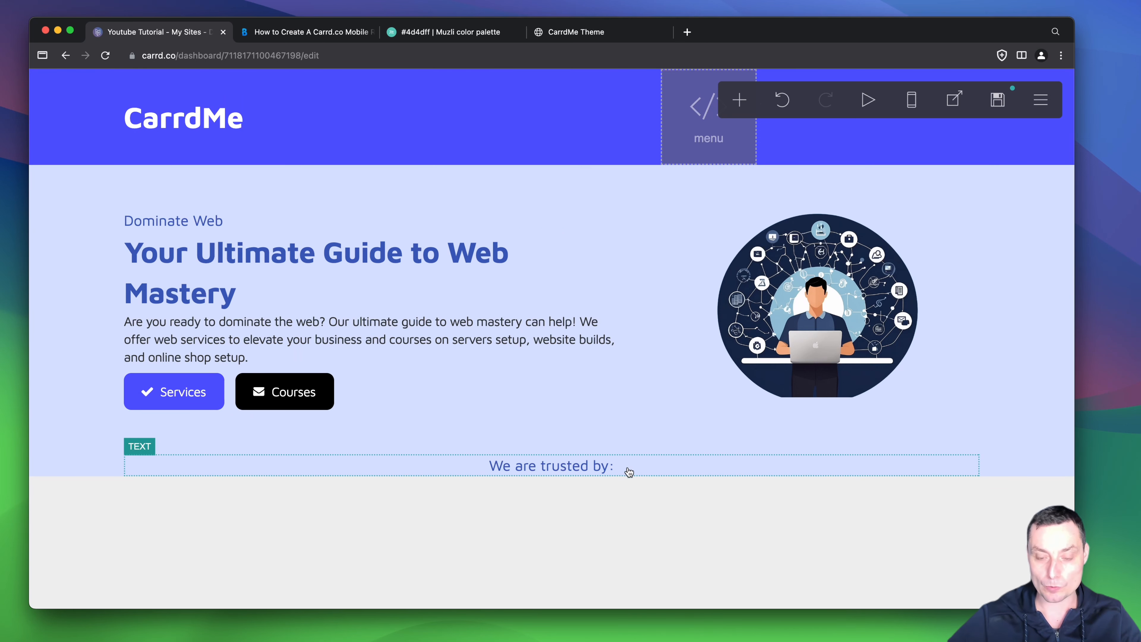
# Step: Add a container below "We are trusted by:" and make it a Columns type with three columns of 33%, 34% and 33%
pyautogui.click(745, 101)
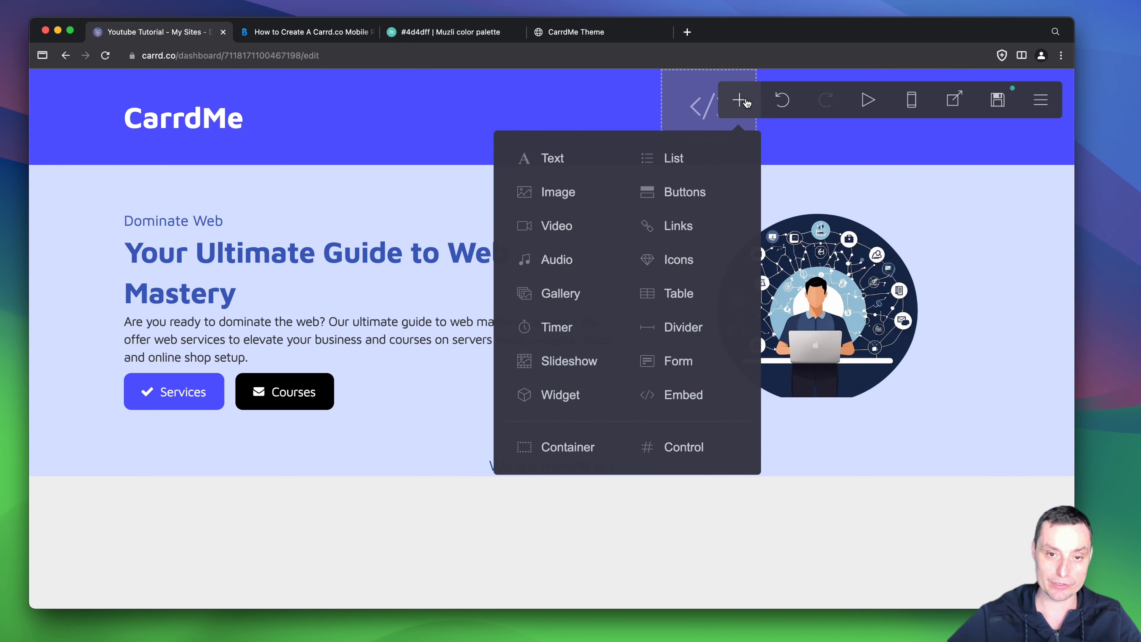
pyautogui.click(559, 449)
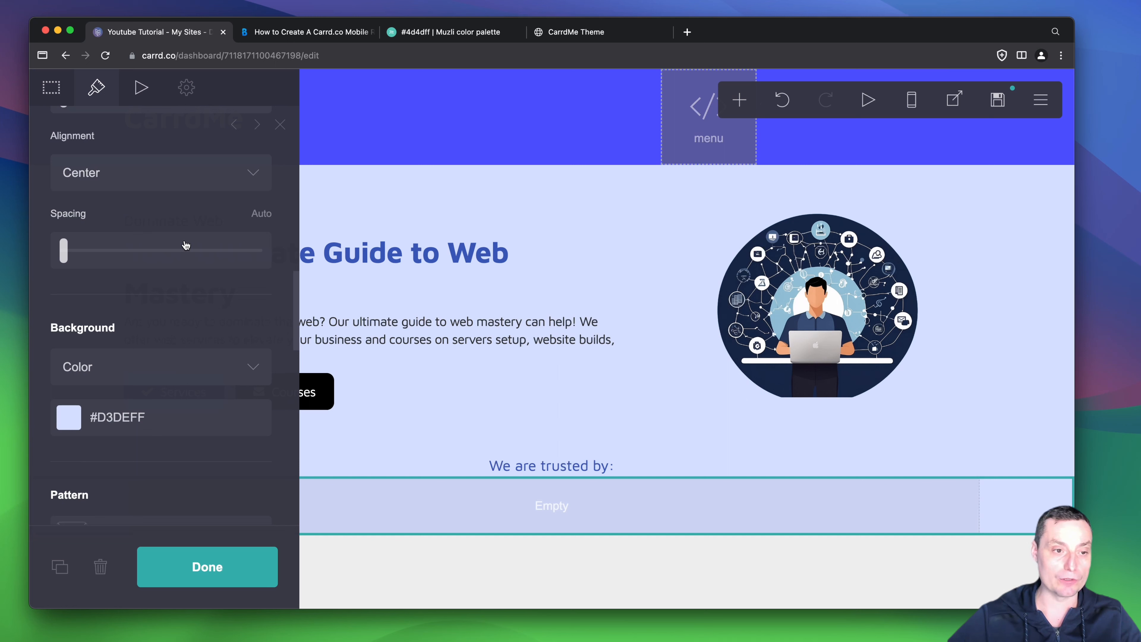
pyautogui.click(60, 99)
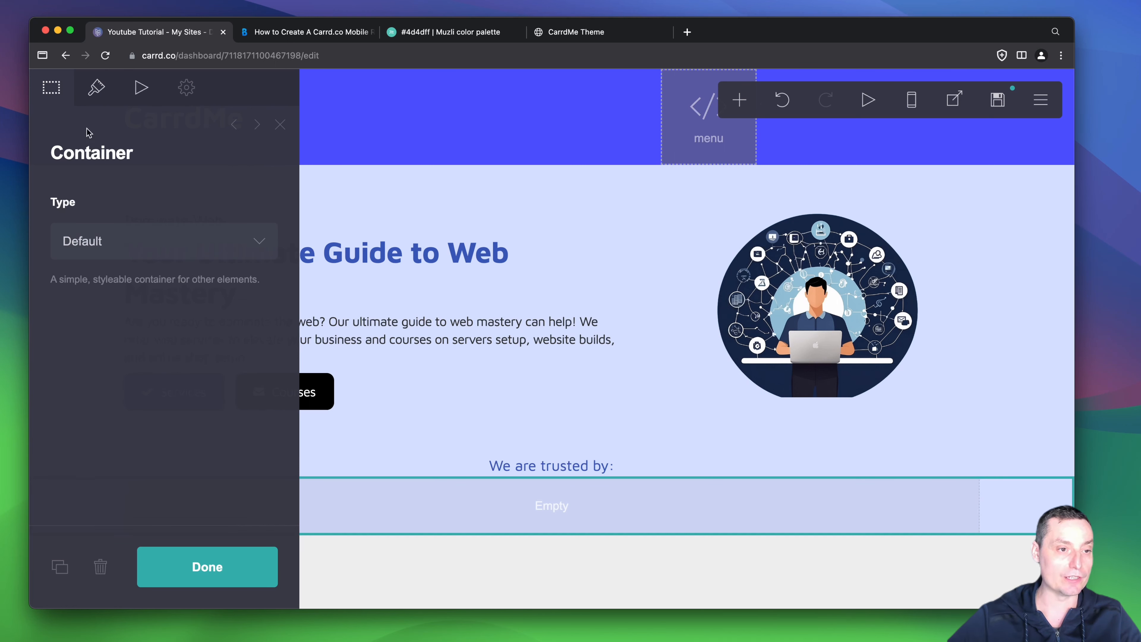
pyautogui.click(169, 243)
pyautogui.click(133, 261)
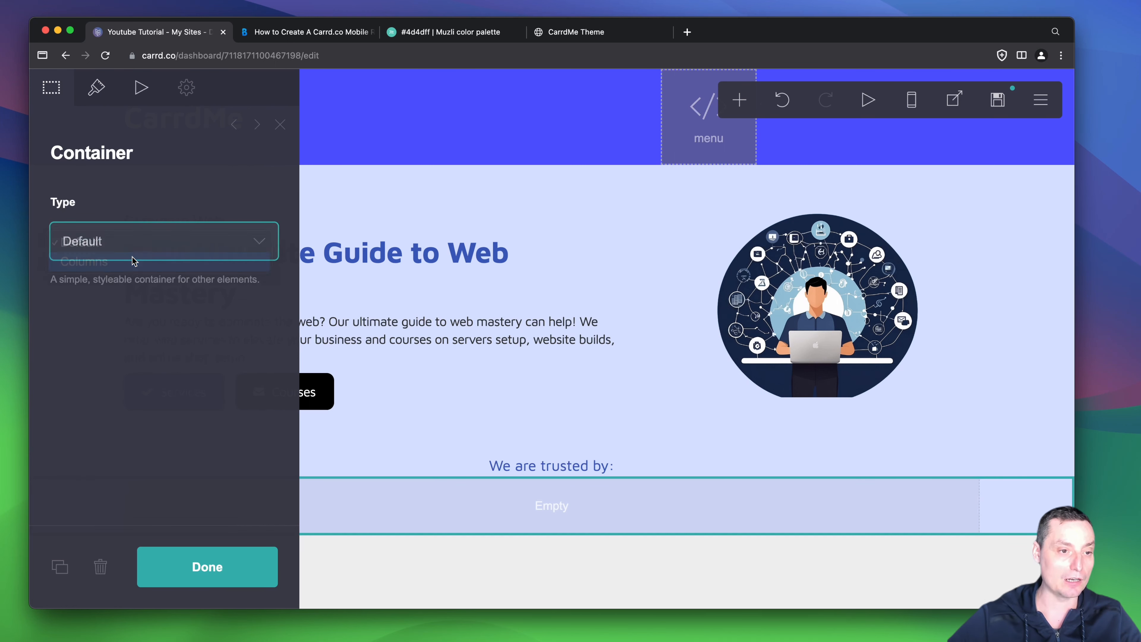
pyautogui.click(253, 356)
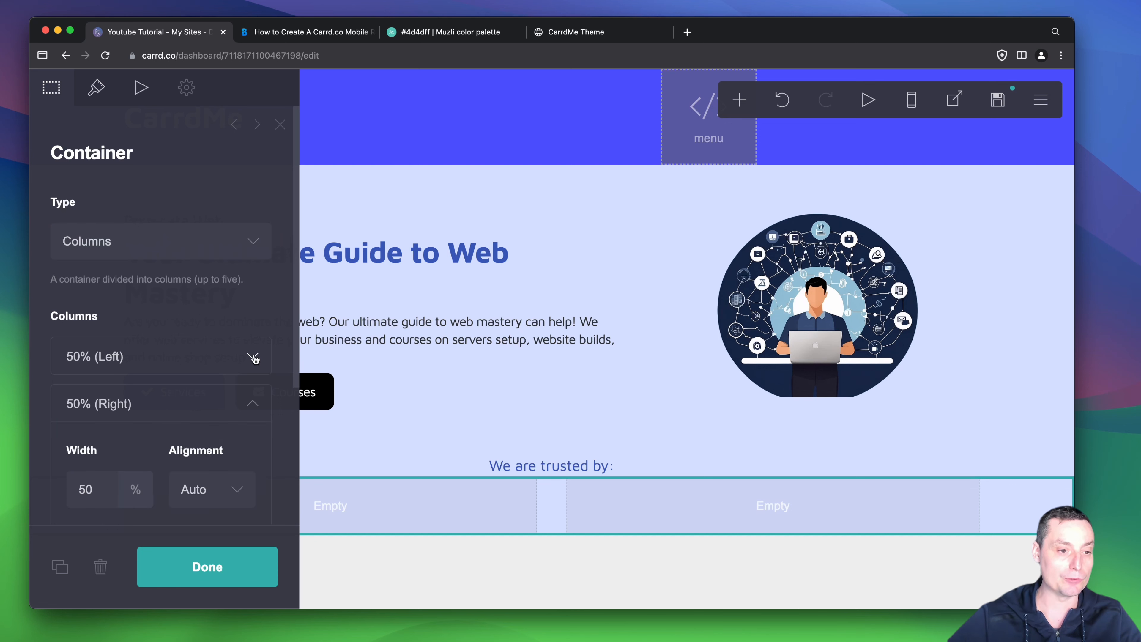
pyautogui.click(257, 401)
pyautogui.click(187, 454)
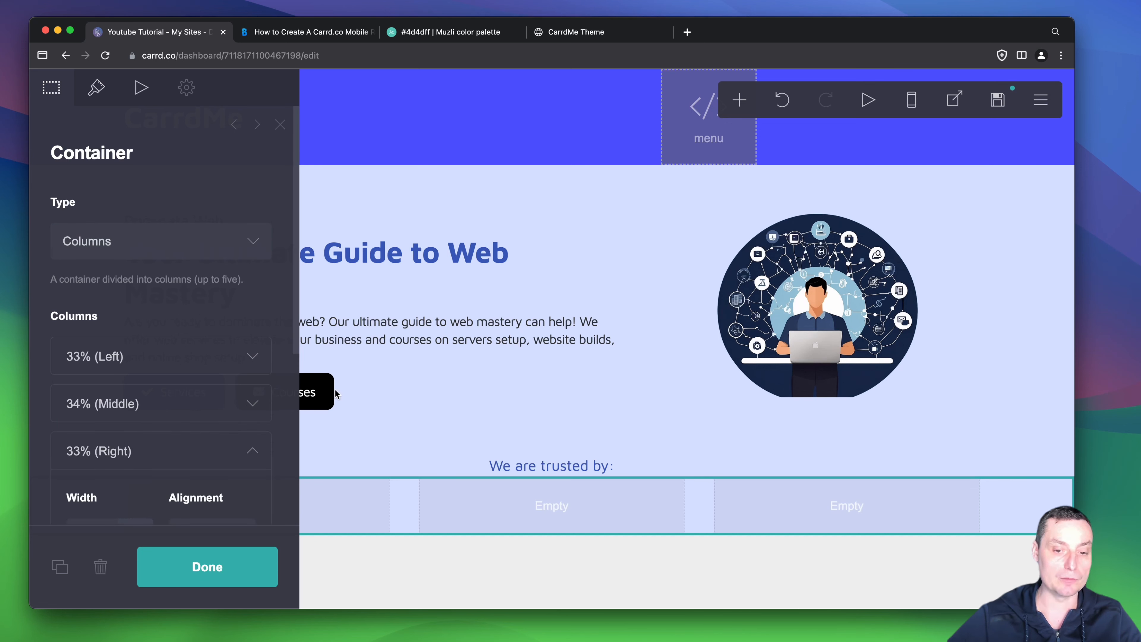
pyautogui.click(234, 570)
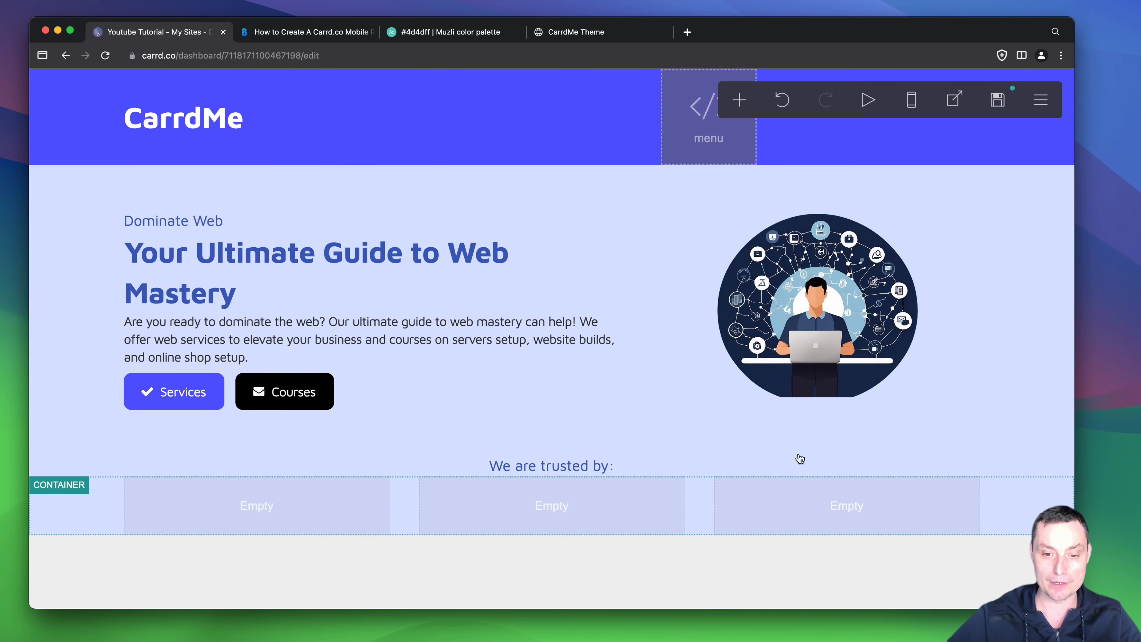
# Step: Add an image element to the first column of the three-column container
pyautogui.click(278, 504)
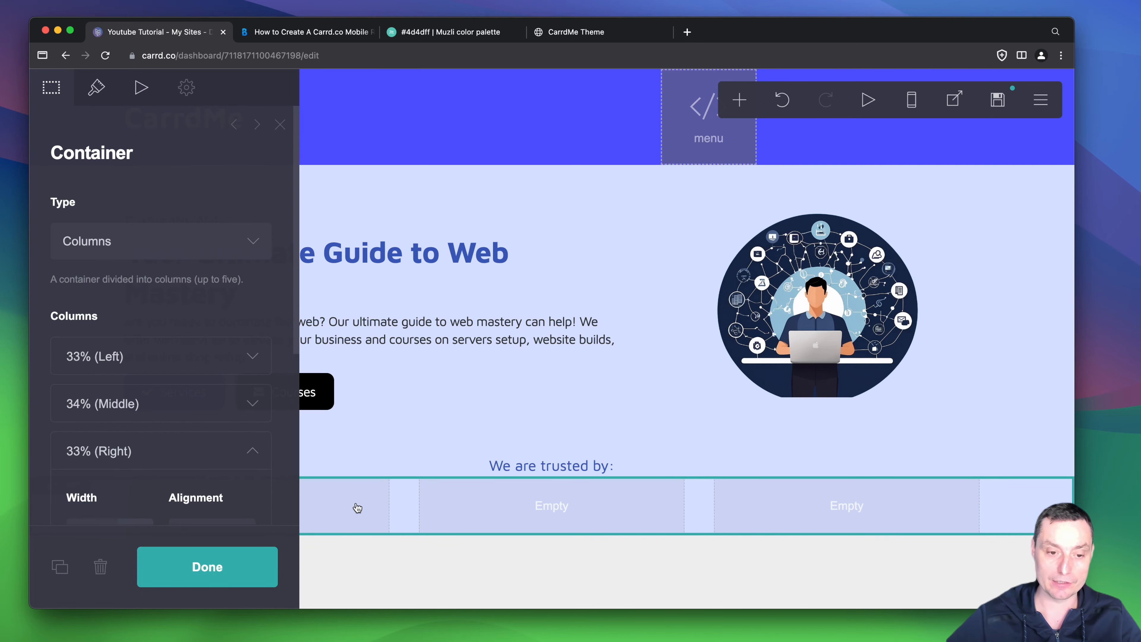
pyautogui.click(742, 101)
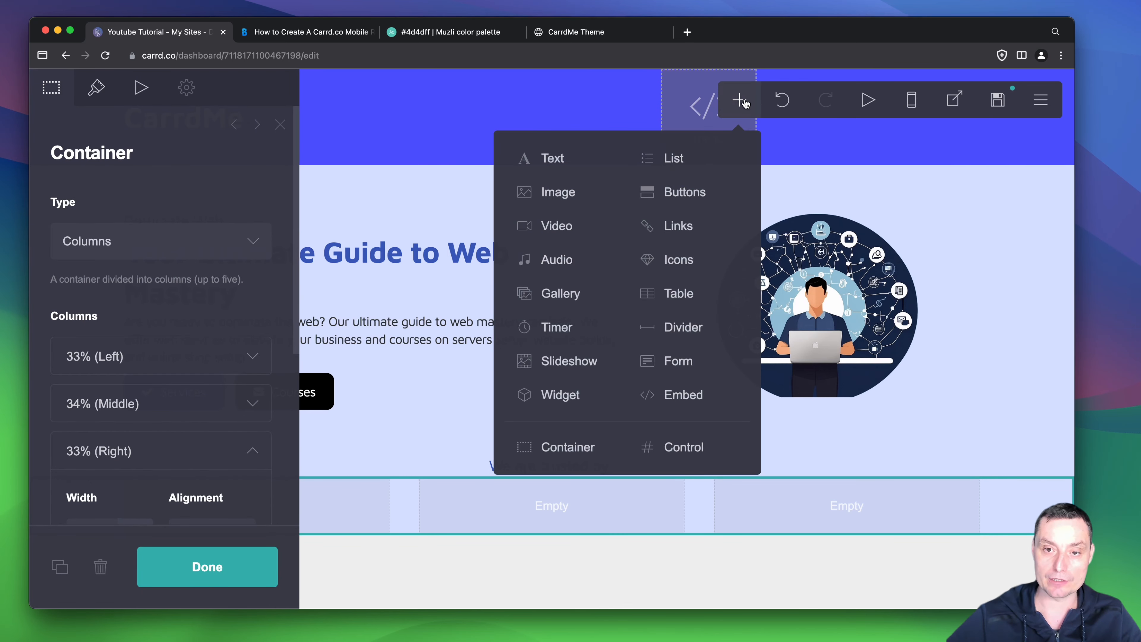
pyautogui.click(577, 188)
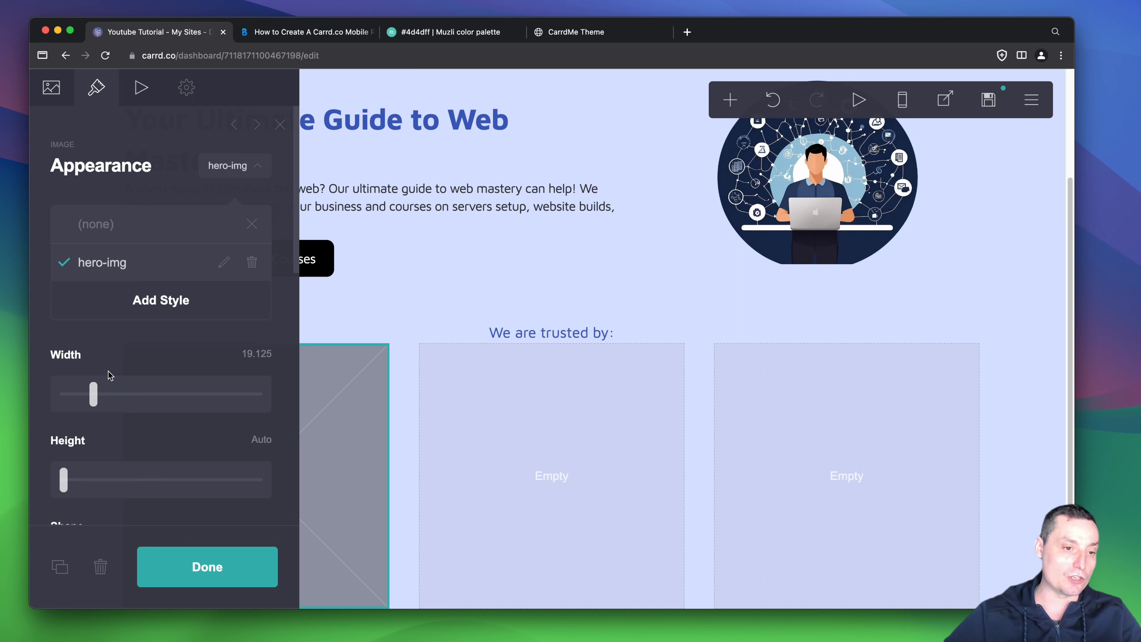
# Step: Create a new image style named logo-img for the image and set its width to 6.5
pyautogui.click(162, 300)
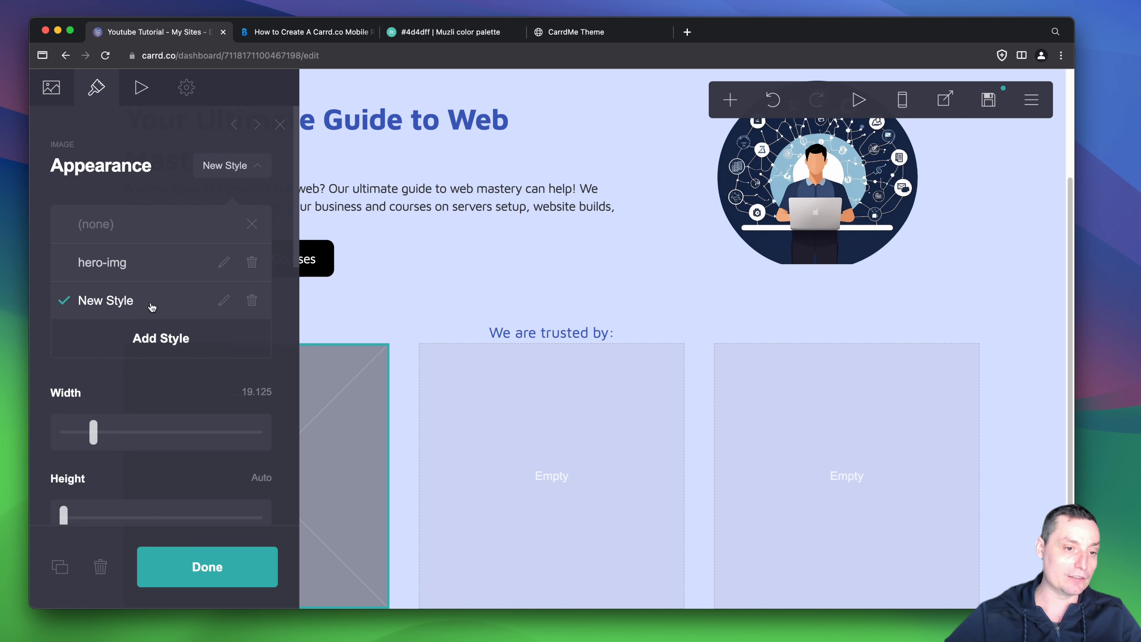
pyautogui.click(224, 300)
pyautogui.write('log')
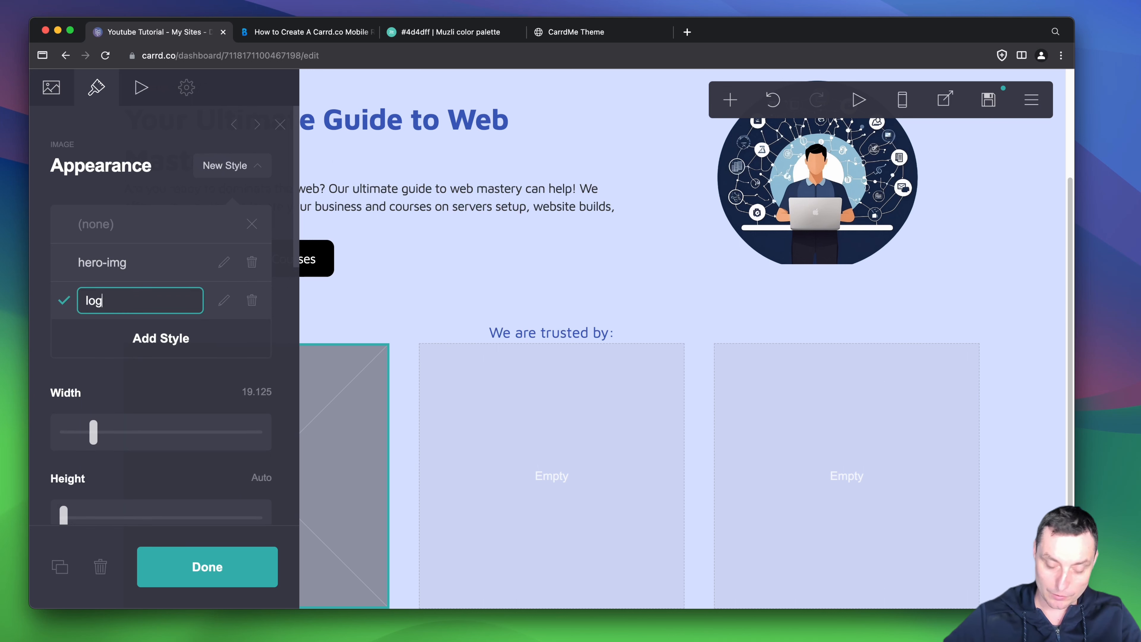
pyautogui.write('o-img')
pyautogui.press('Return')
pyautogui.moveTo(95, 433); pyautogui.dragTo(73, 433)
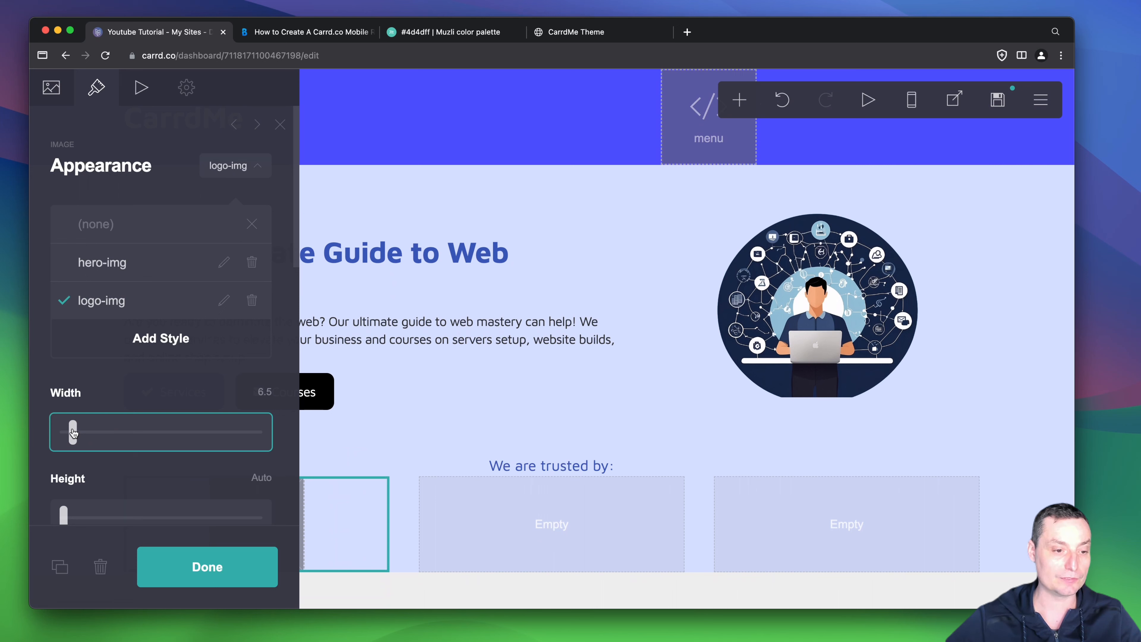
pyautogui.moveTo(73, 433); pyautogui.dragTo(73, 433)
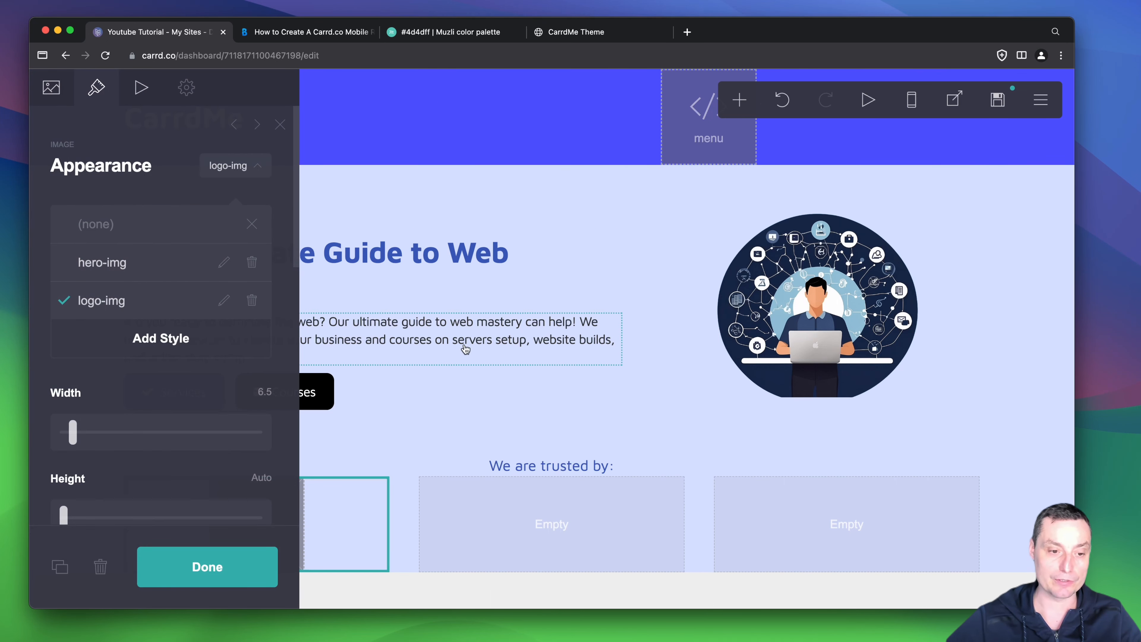
# Step: Upload bitdoze_logo_better.svg from the carrd-training folder as the first column's image
pyautogui.click(60, 94)
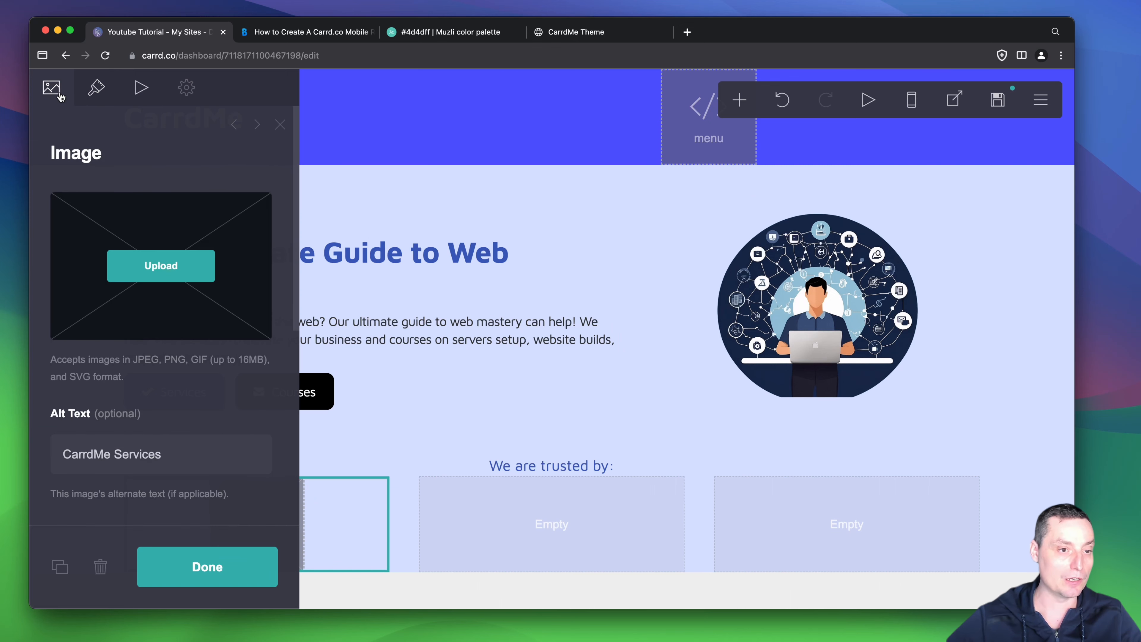
pyautogui.click(178, 264)
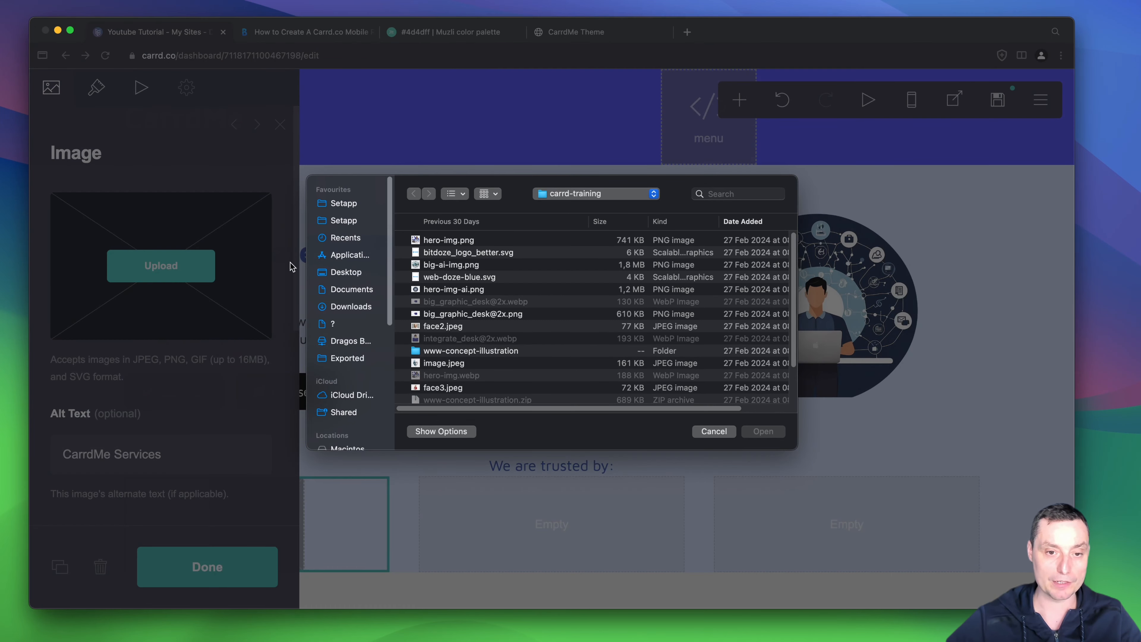
pyautogui.click(476, 252)
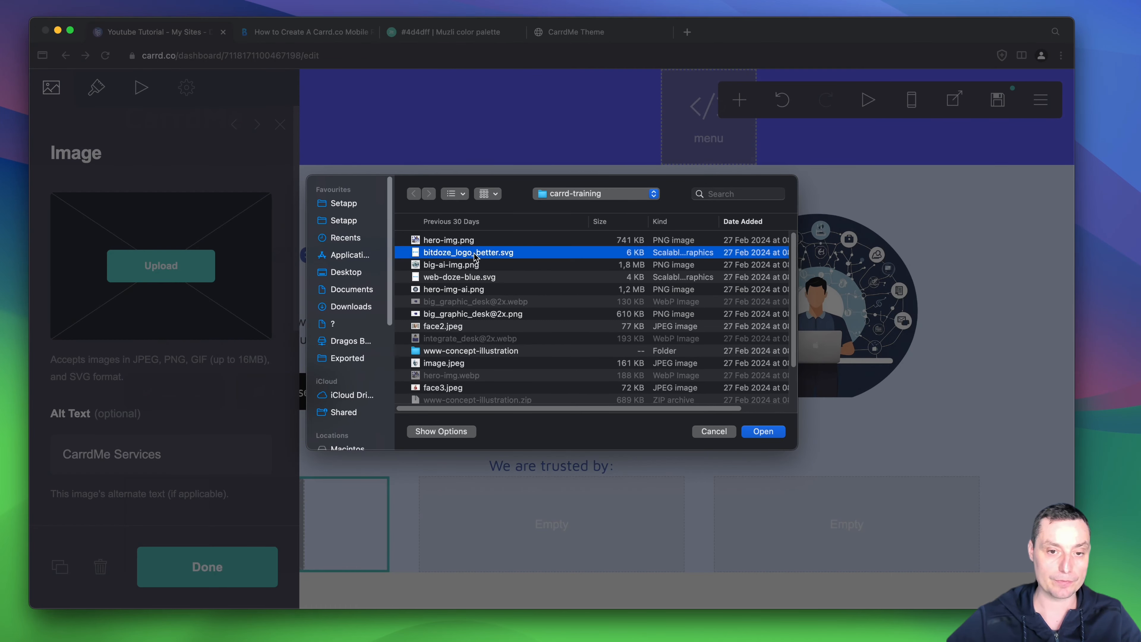
pyautogui.click(780, 433)
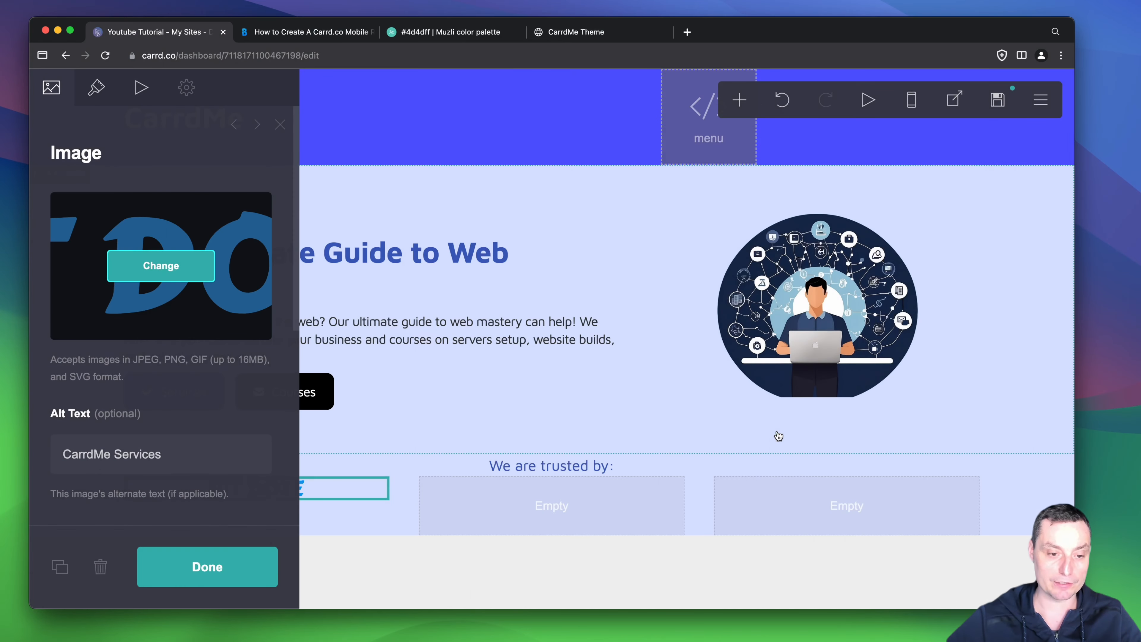
pyautogui.click(226, 564)
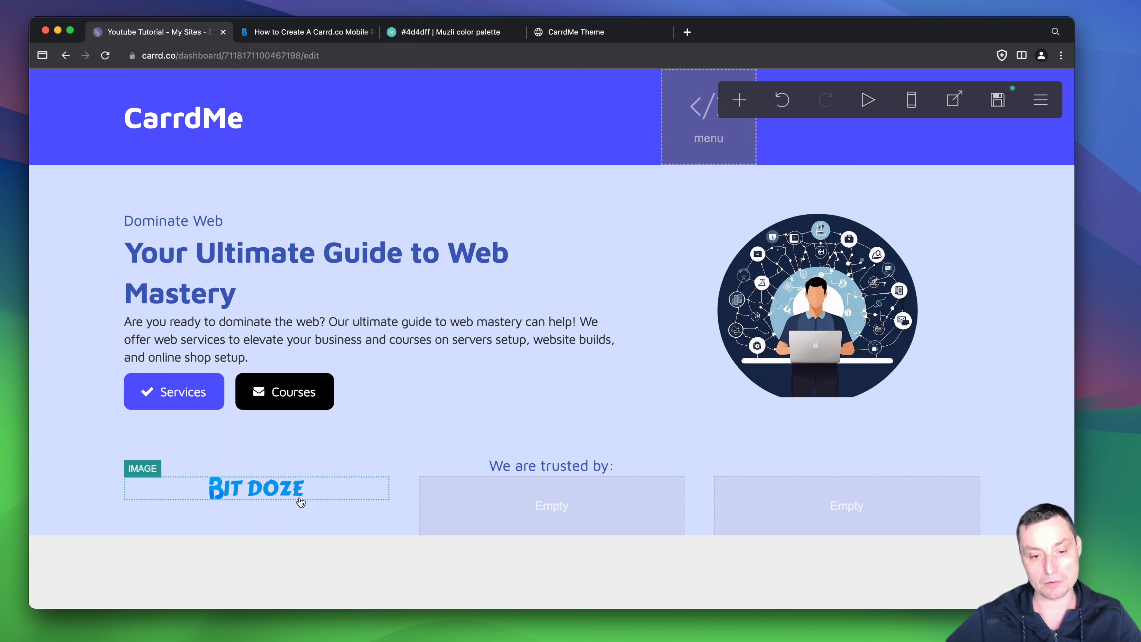
# Step: Set the width of the first column's logo image in the logo-img style to 10.5
pyautogui.click(300, 501)
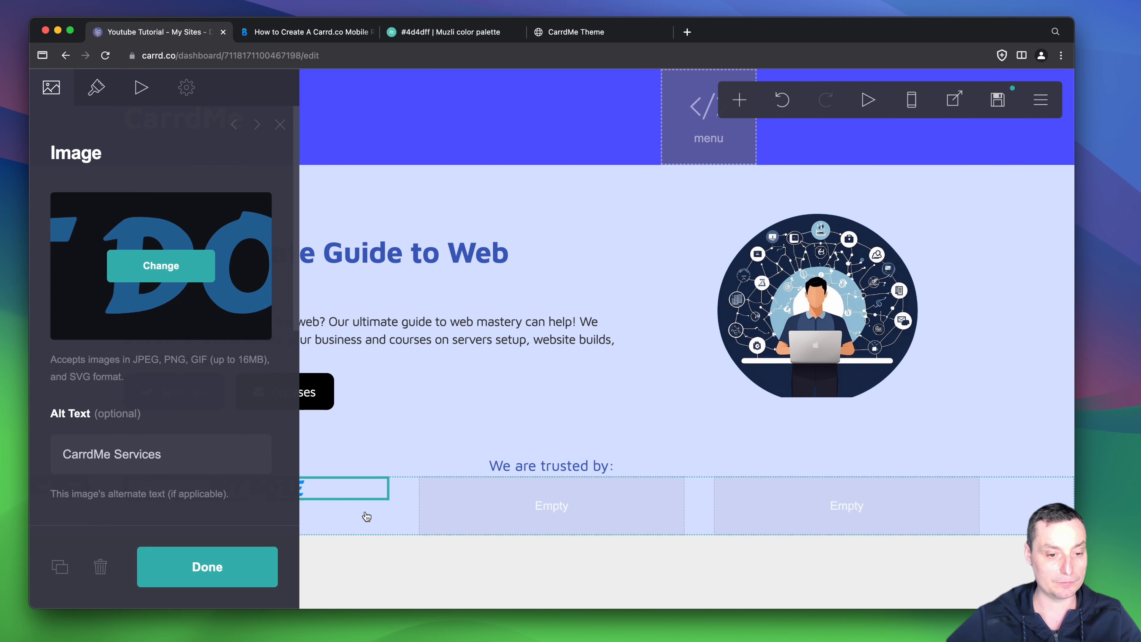
pyautogui.click(95, 96)
pyautogui.moveTo(76, 441); pyautogui.dragTo(80, 440)
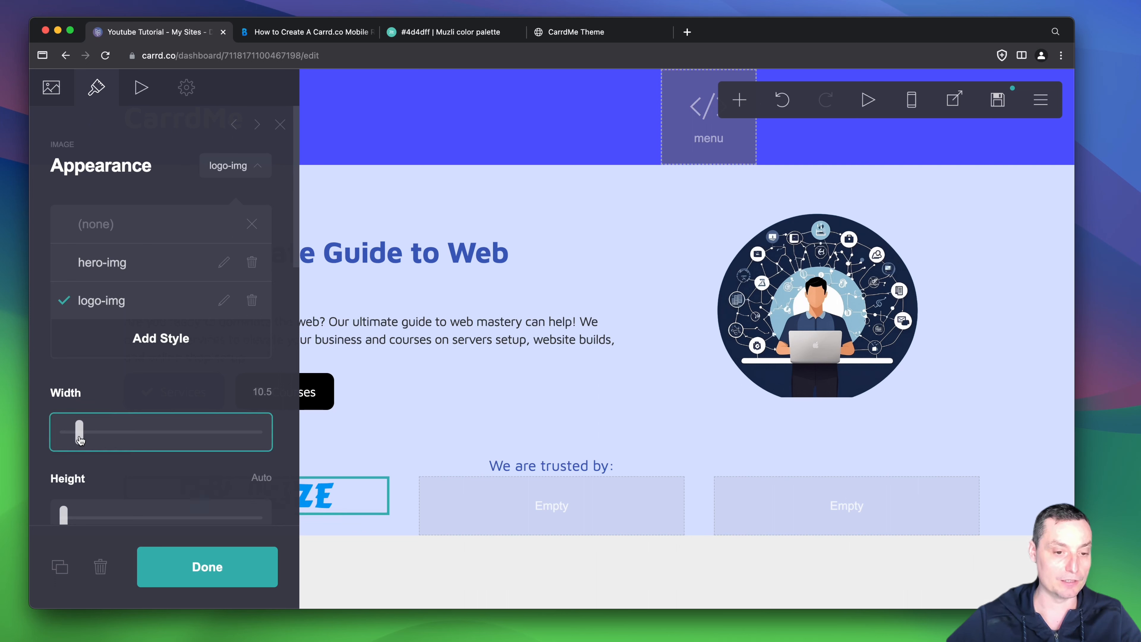
pyautogui.click(427, 431)
pyautogui.click(383, 568)
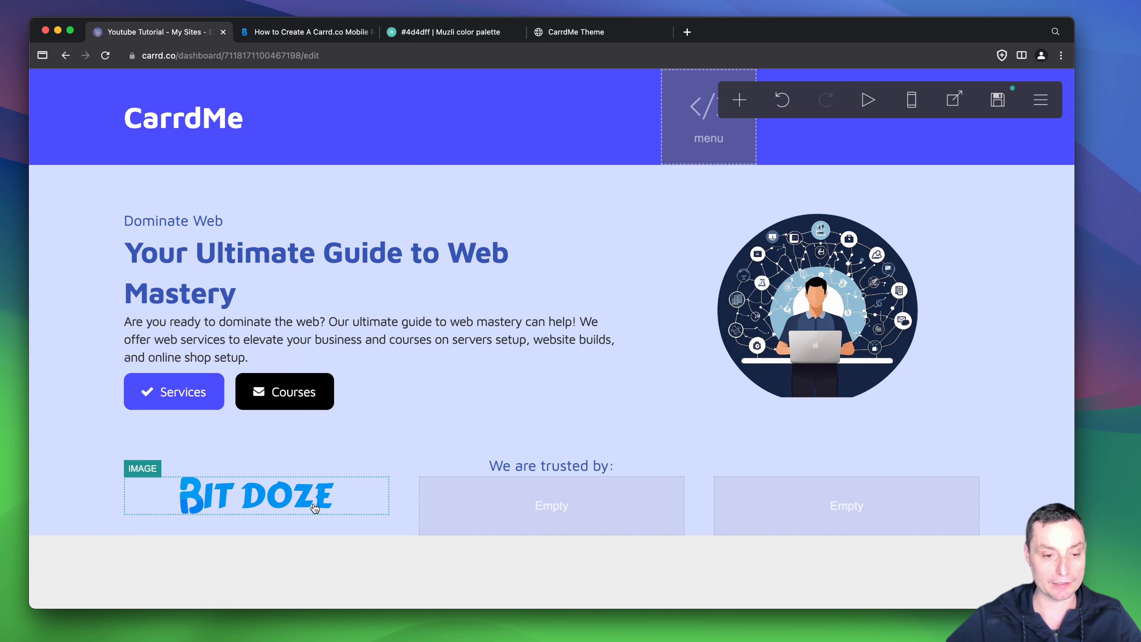
# Step: Add an image element with the logo-img style and place it in the middle column of the logo container
pyautogui.click(525, 510)
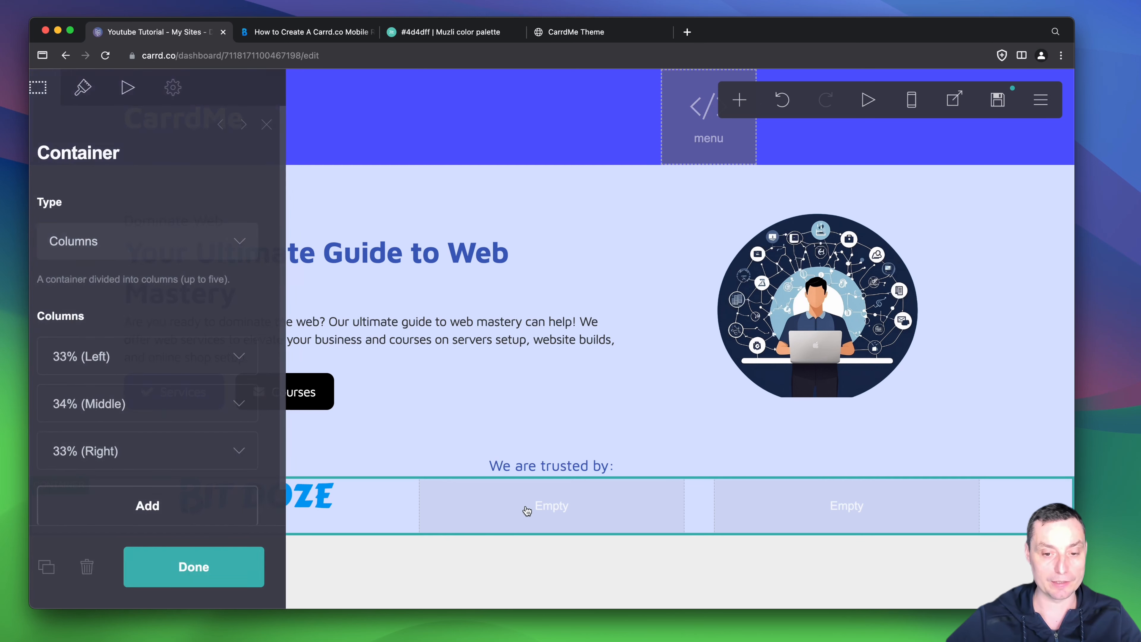
pyautogui.click(740, 100)
pyautogui.click(573, 192)
pyautogui.moveTo(349, 509); pyautogui.dragTo(555, 492)
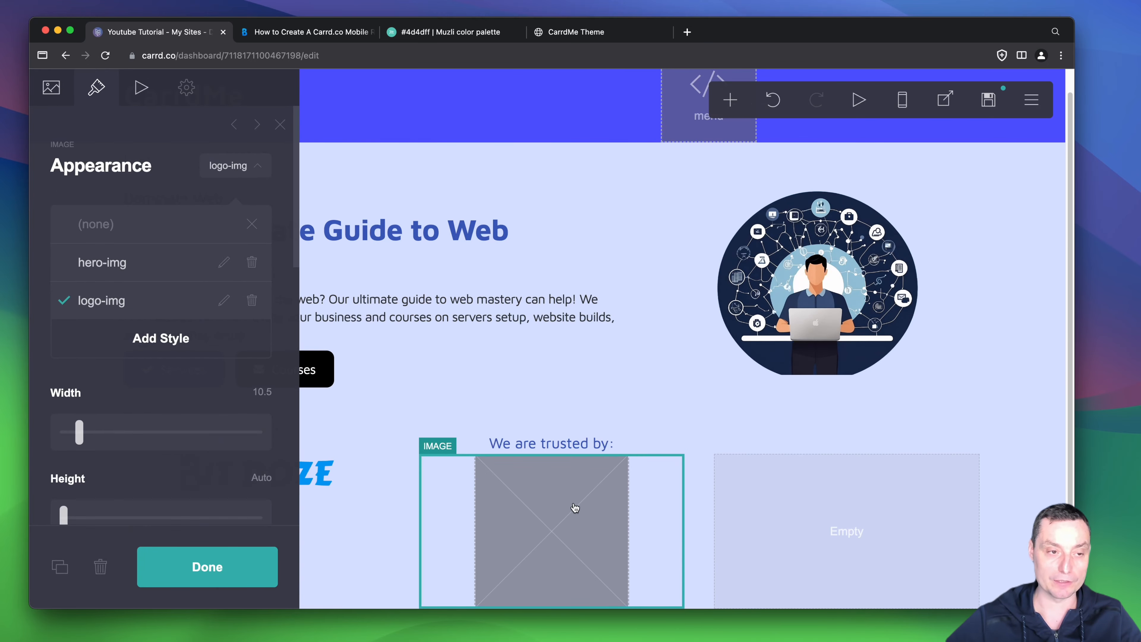
# Step: Upload wpdoze_logo_300x100-px.svg from the carrd-training folder as the middle column's image and open its appearance settings
pyautogui.click(51, 87)
pyautogui.click(191, 264)
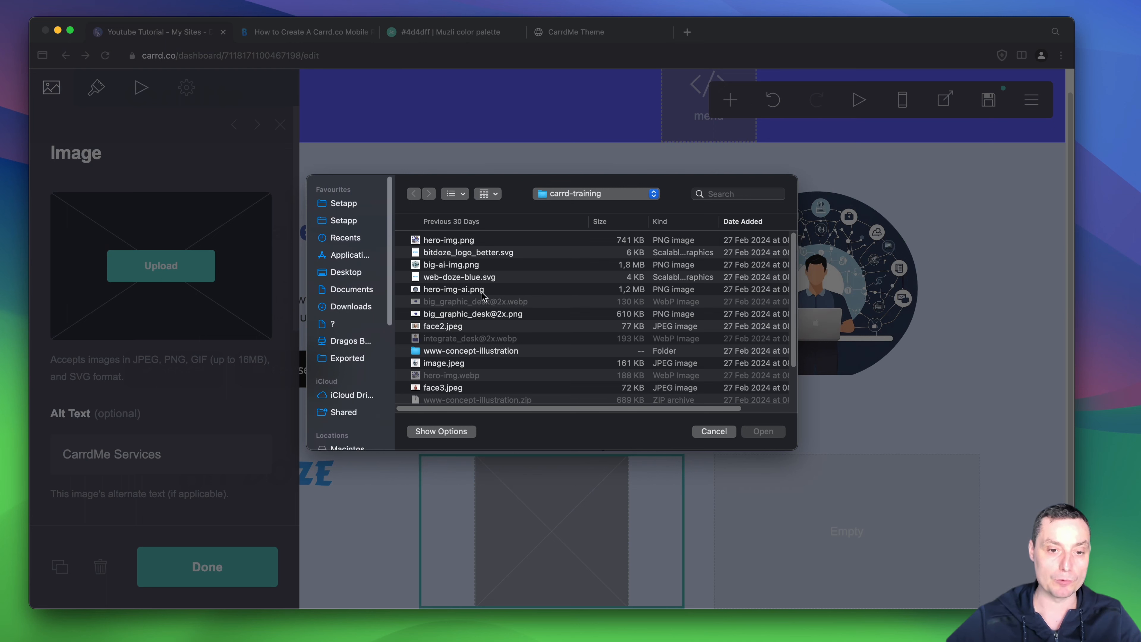
pyautogui.scroll(-5, 483, 302)
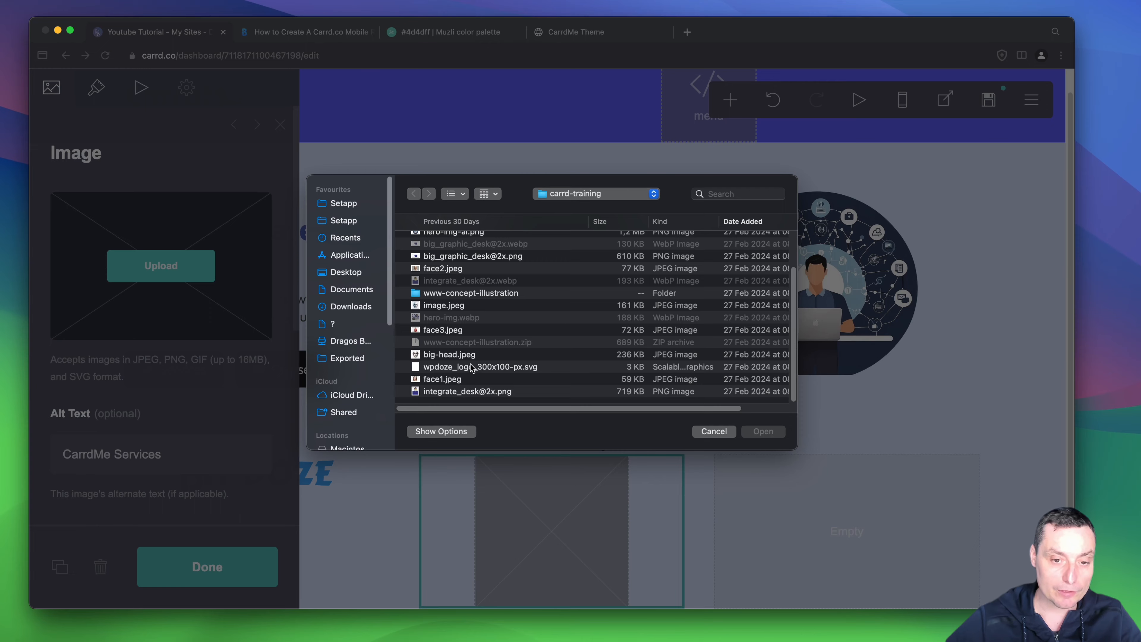
pyautogui.doubleClick(472, 368)
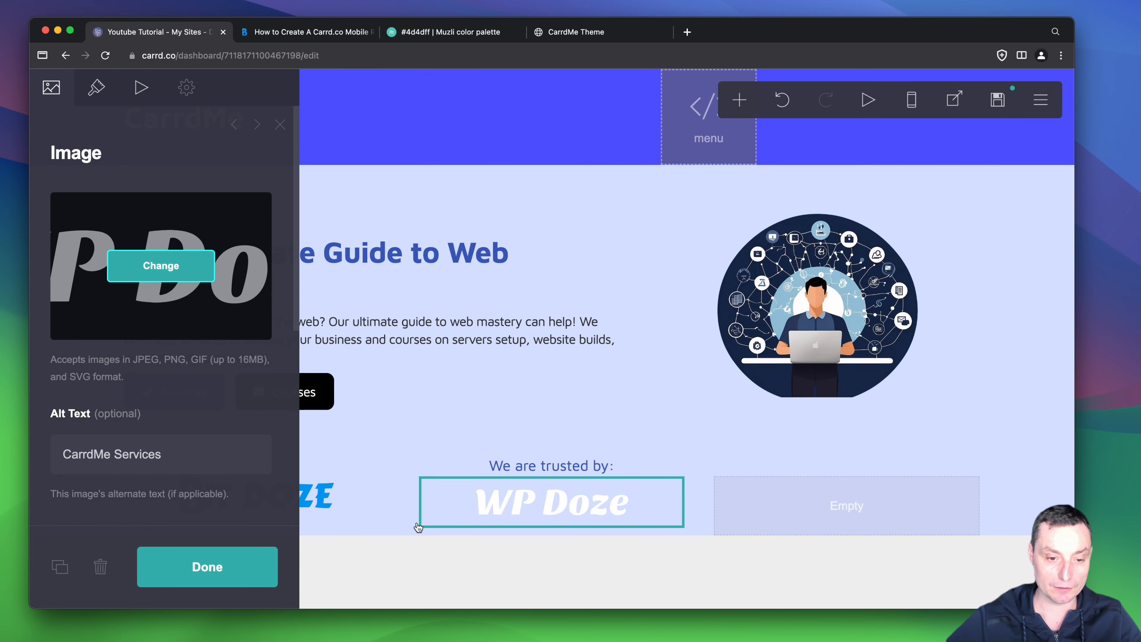
pyautogui.click(96, 85)
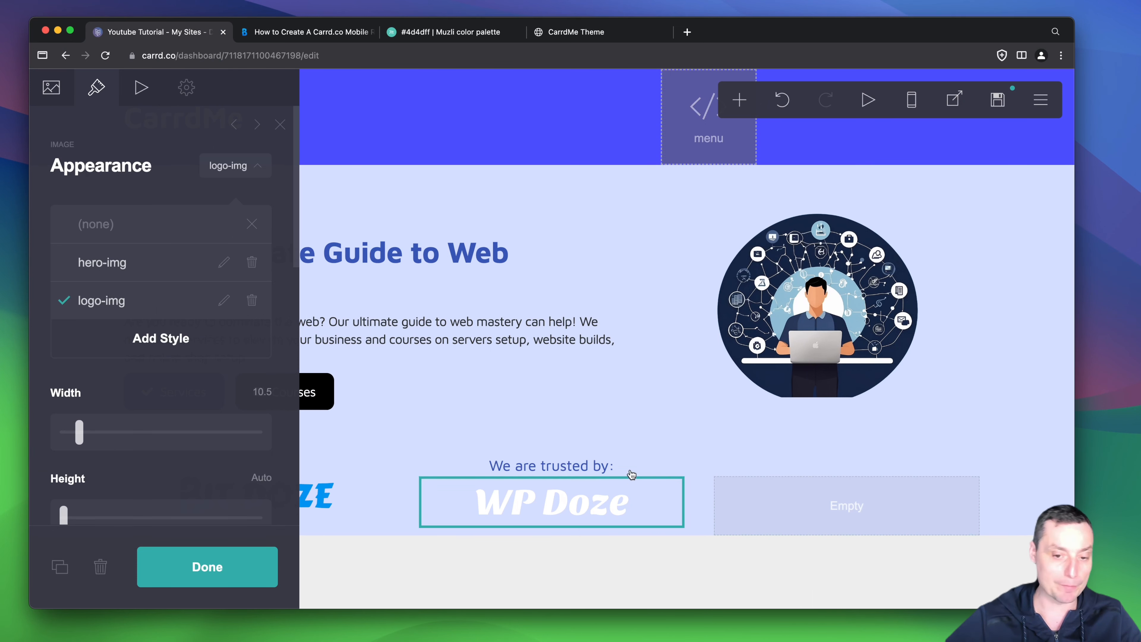
# Step: Add another logo-img image element and move it into the empty third column of the logo container
pyautogui.click(848, 508)
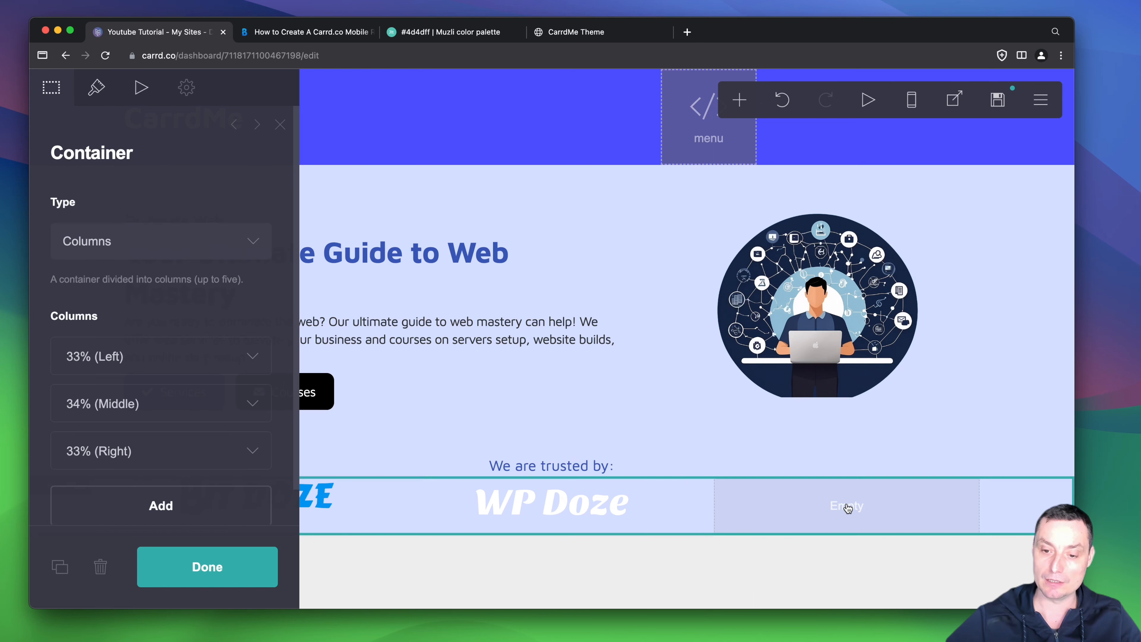
pyautogui.click(740, 100)
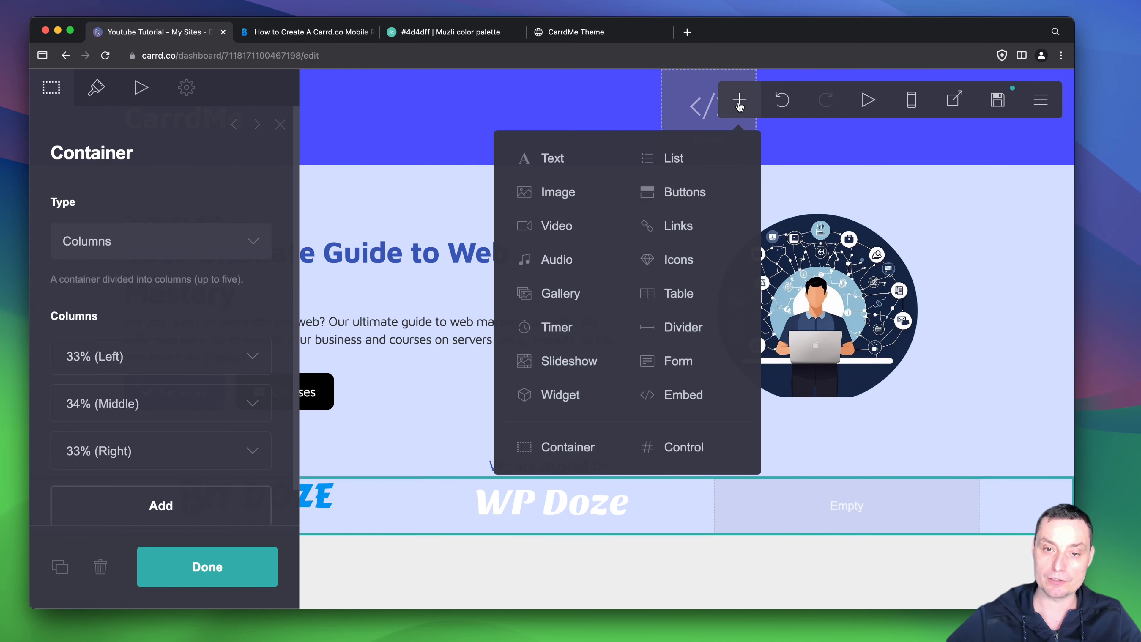
pyautogui.click(560, 191)
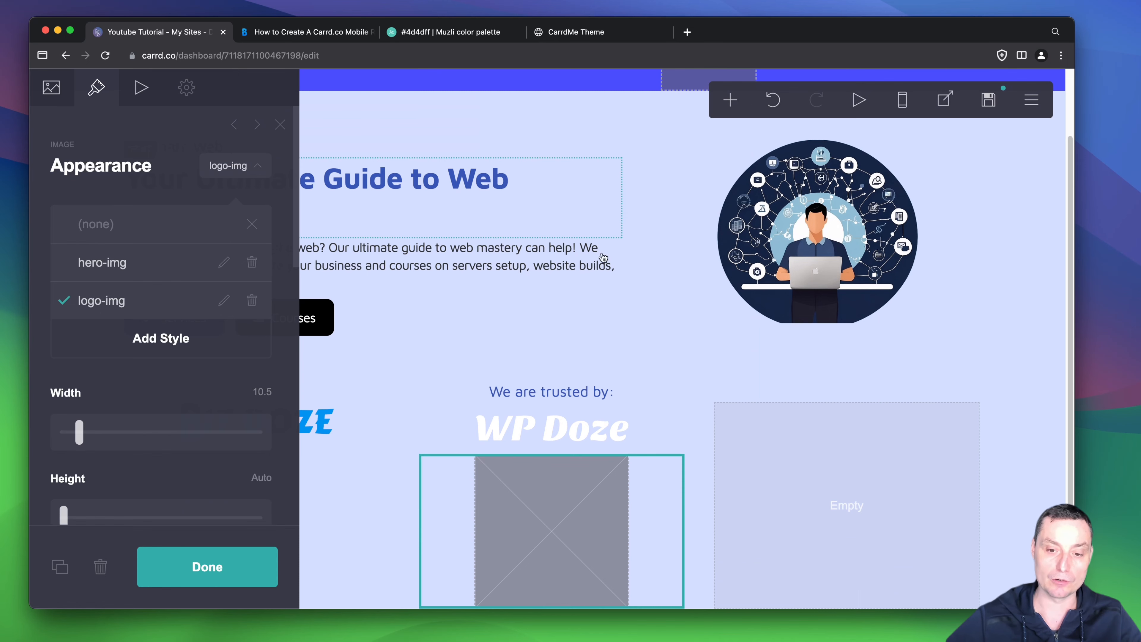
pyautogui.moveTo(638, 503); pyautogui.dragTo(821, 492)
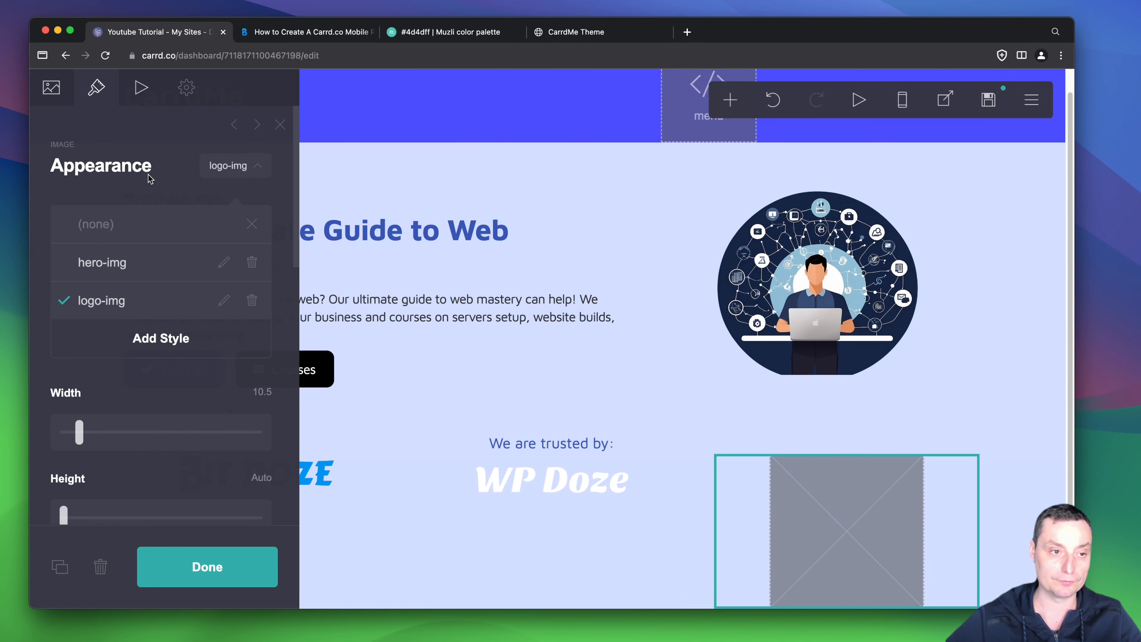
# Step: Upload web-doze-blue.svg from the carrd-training folder as the third column's image
pyautogui.click(51, 87)
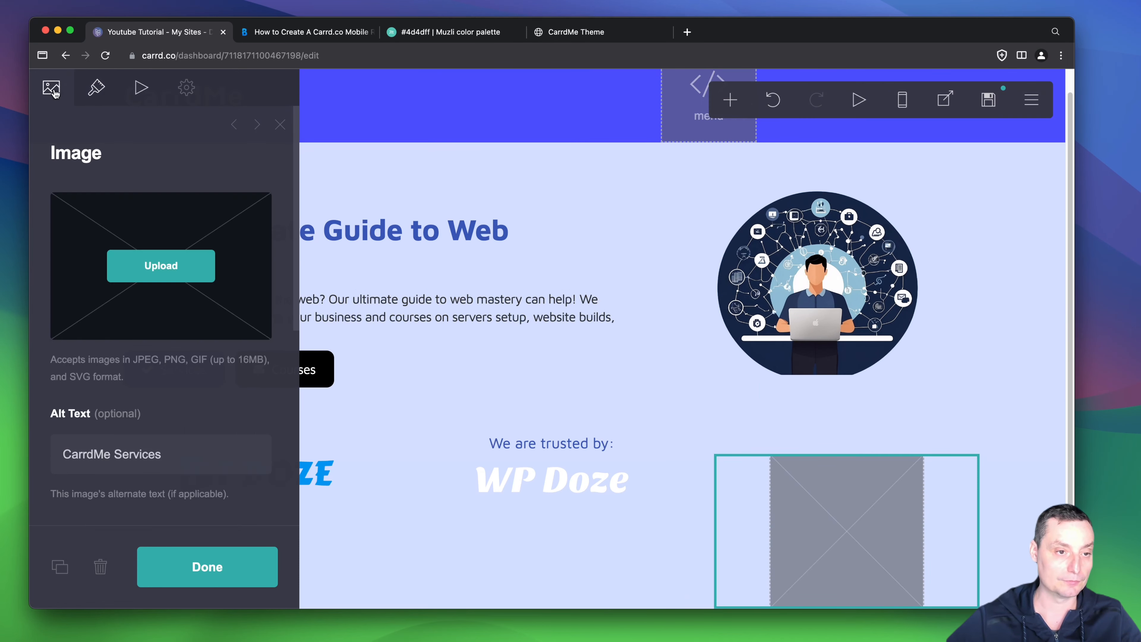
pyautogui.click(148, 260)
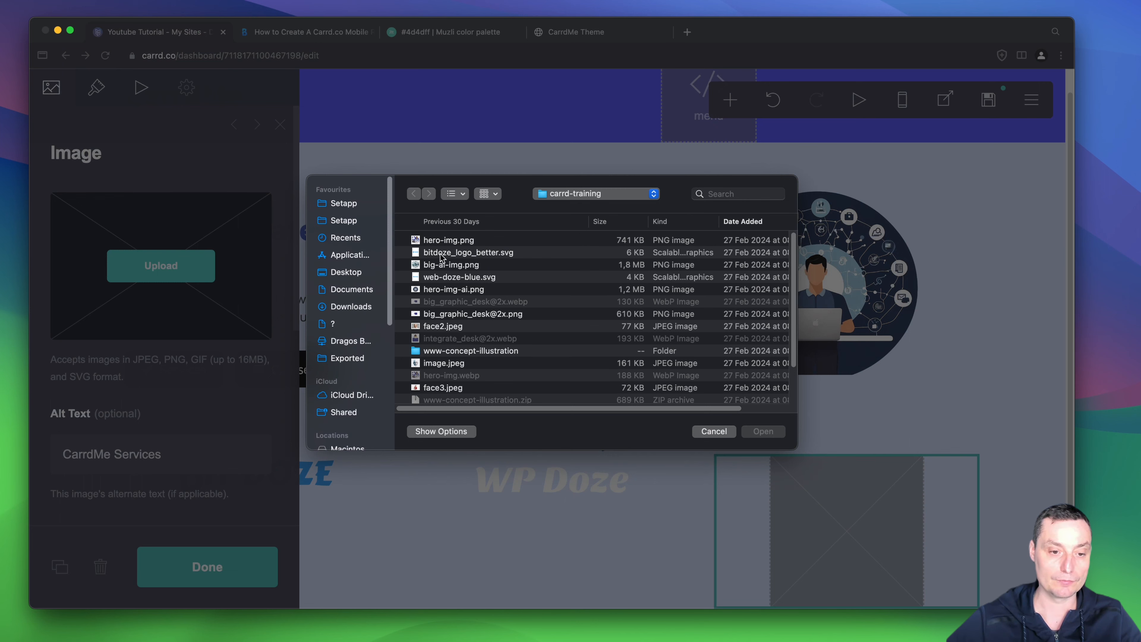
pyautogui.click(448, 278)
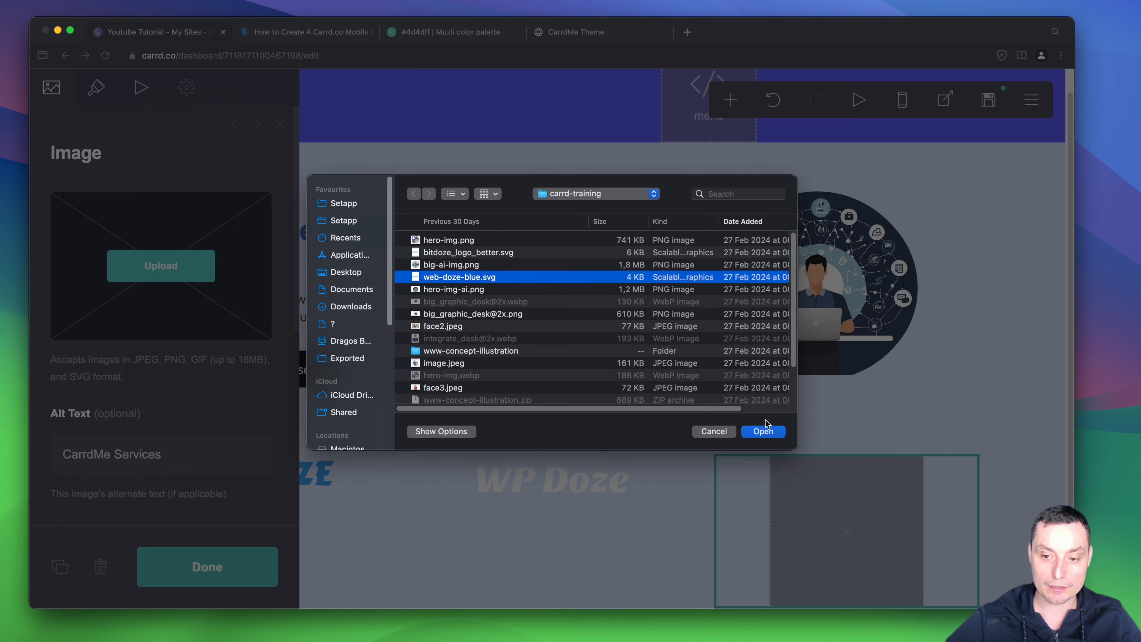
pyautogui.click(763, 431)
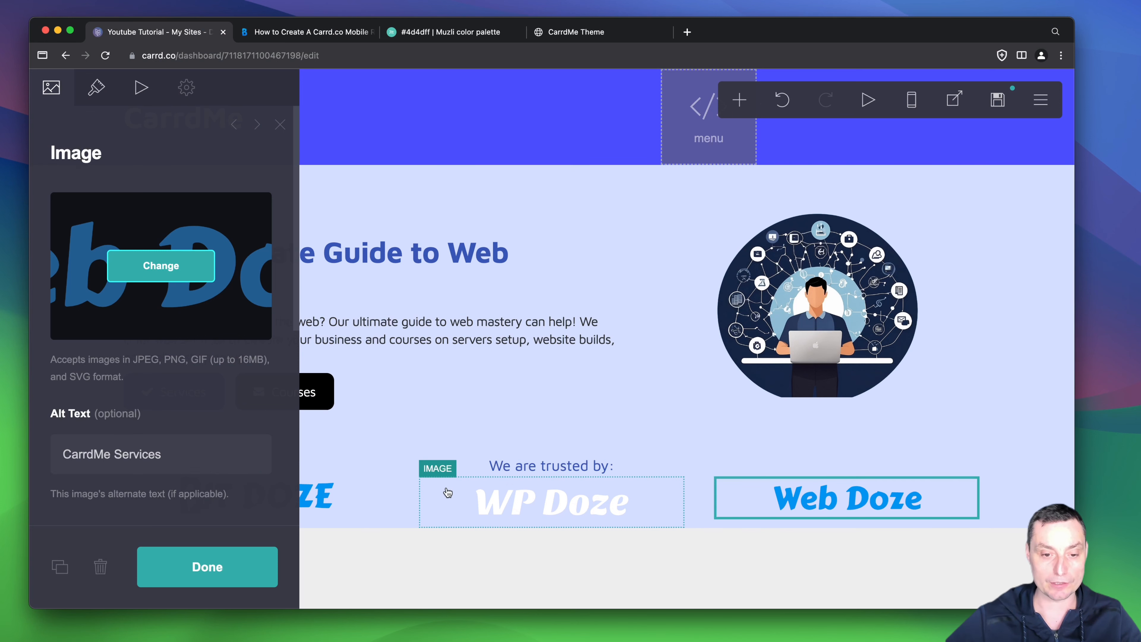
# Step: Set the vertical padding of the three-column logo container to 1
pyautogui.click(399, 480)
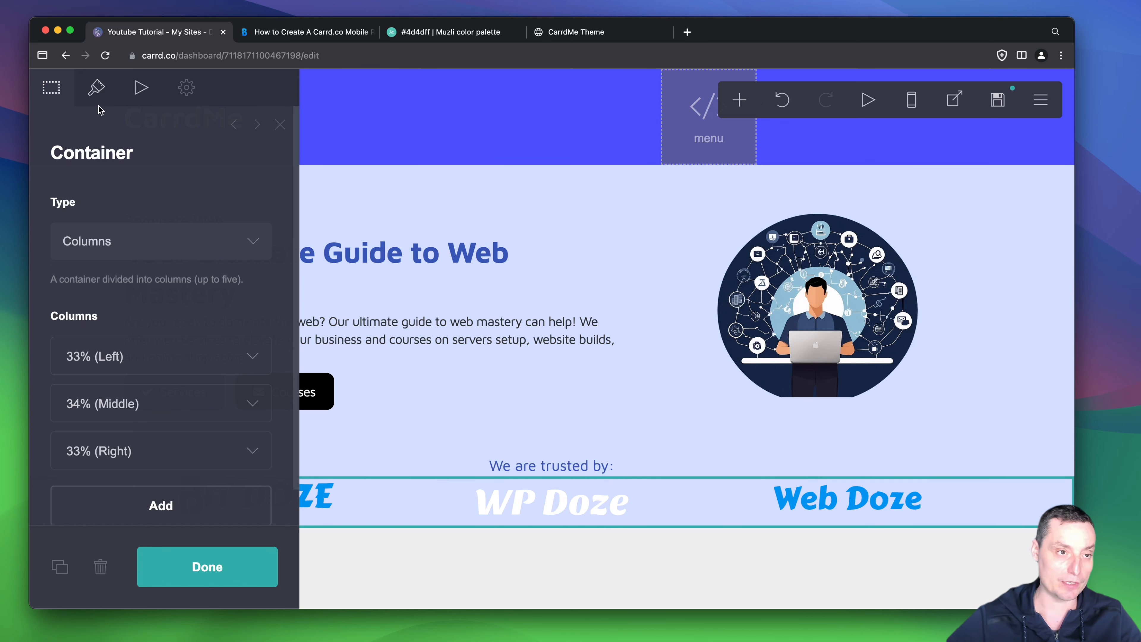
pyautogui.click(100, 95)
pyautogui.scroll(-5, 183, 252)
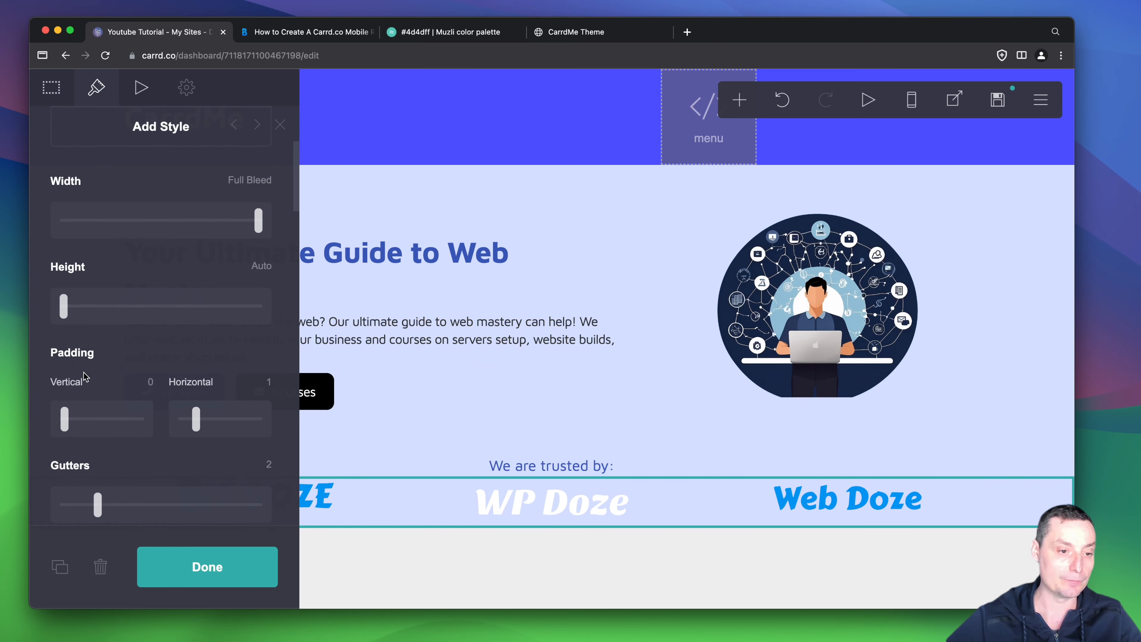
pyautogui.moveTo(65, 417); pyautogui.dragTo(68, 417)
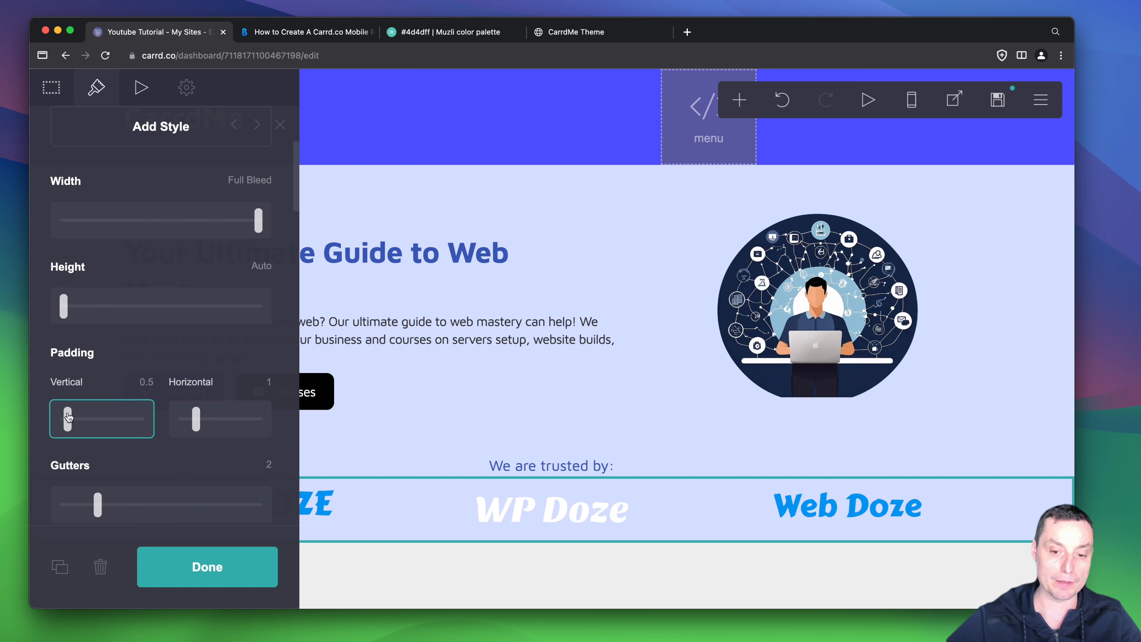
pyautogui.moveTo(69, 417); pyautogui.dragTo(72, 417)
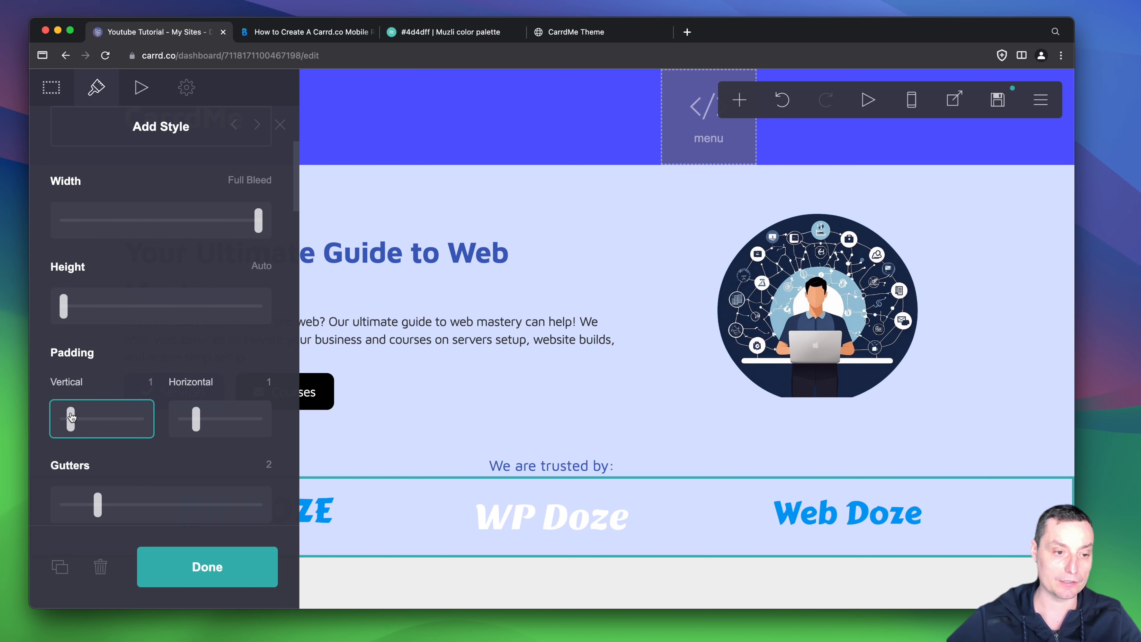
pyautogui.click(567, 399)
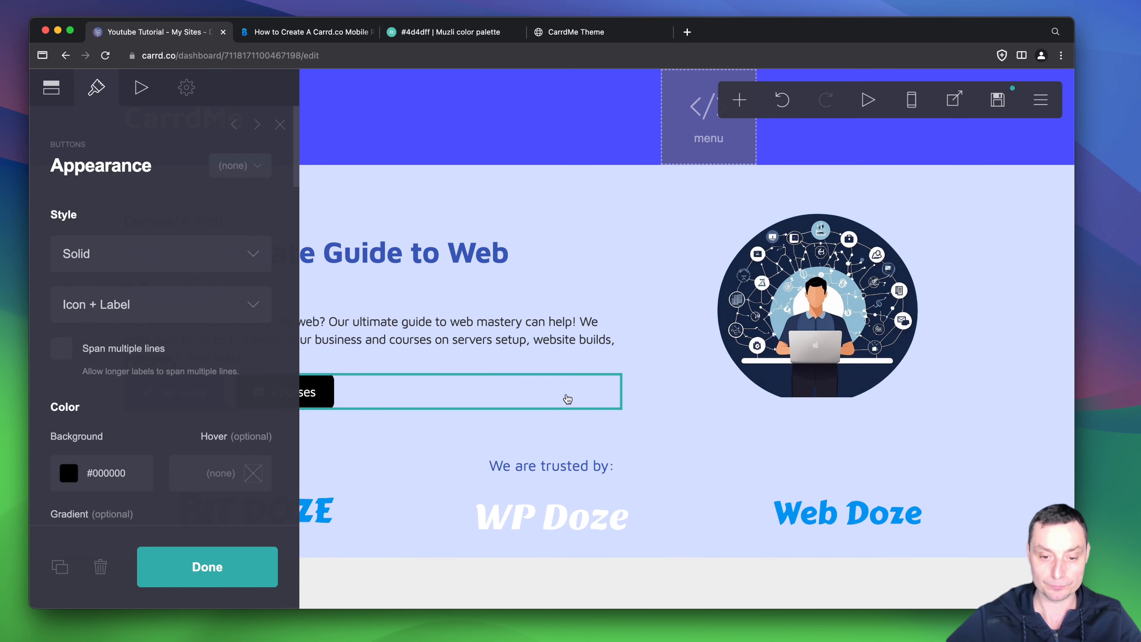
pyautogui.click(236, 563)
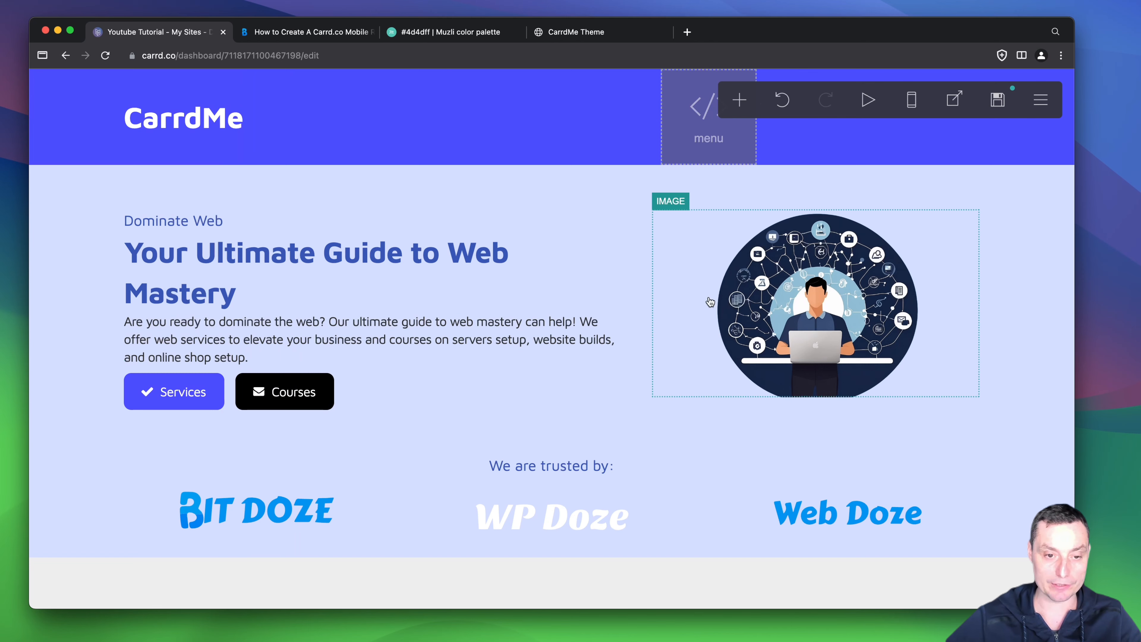
# Step: Save the site as a template and open its demo page
pyautogui.click(998, 100)
pyautogui.click(226, 561)
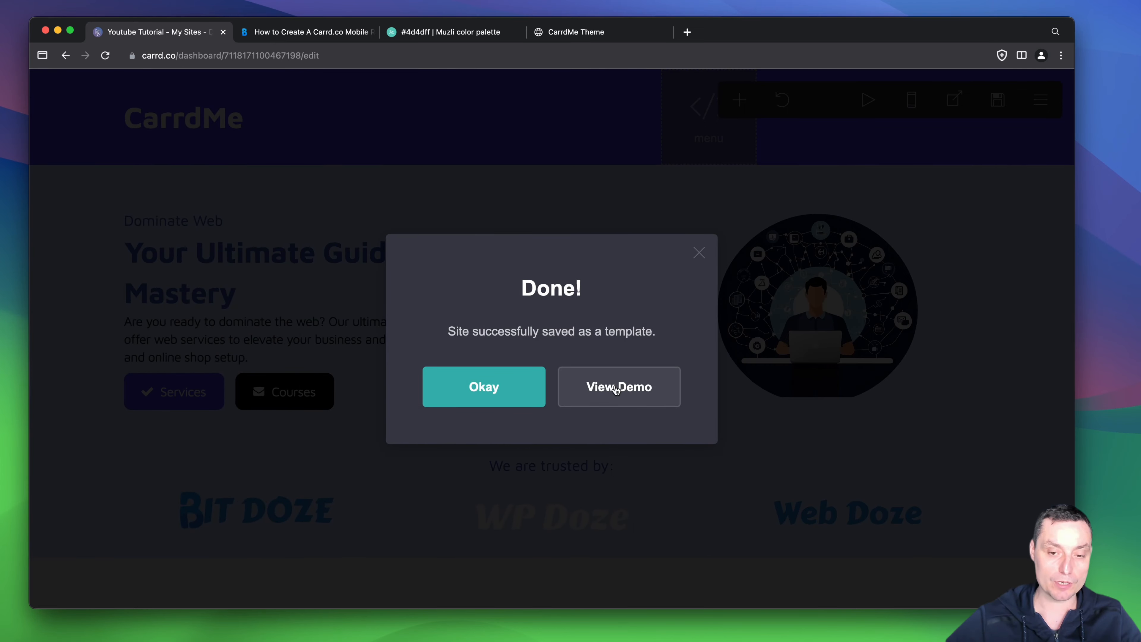
pyautogui.click(617, 389)
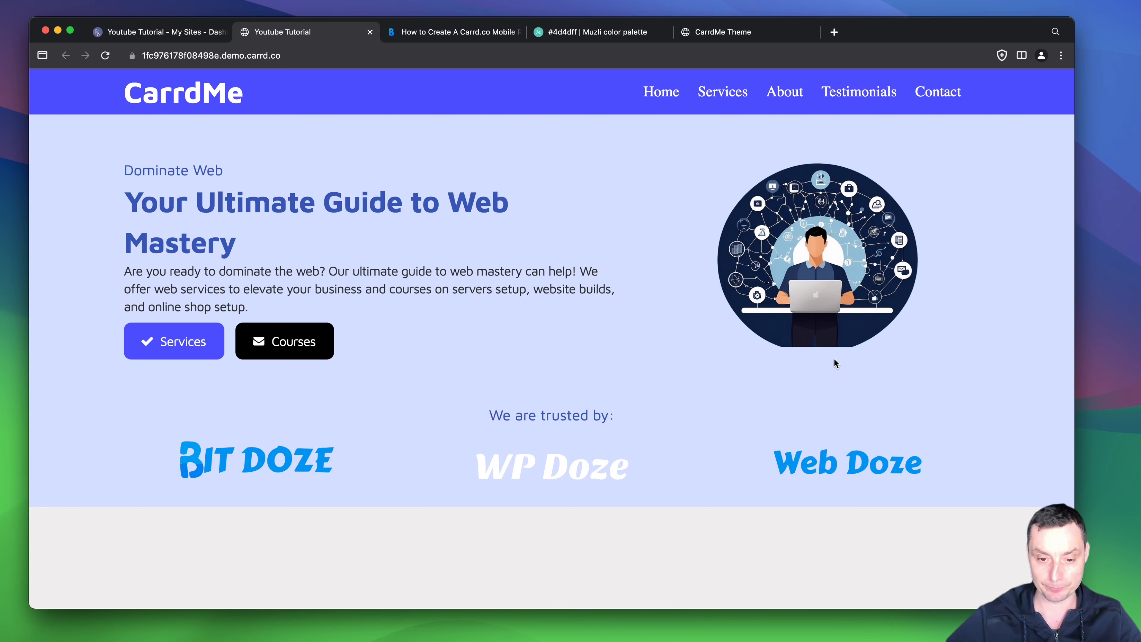
# Step: Narrow the browser window to phone width to check the demo's mobile layout, then widen it and return to the editor
pyautogui.moveTo(1075, 26); pyautogui.dragTo(336, 1)
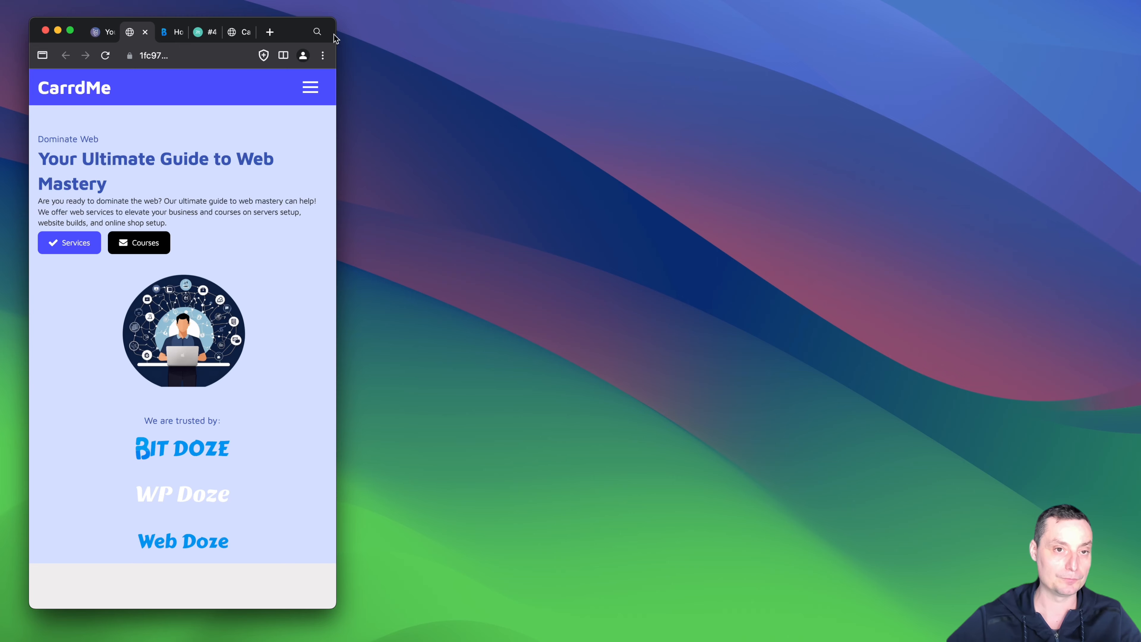
pyautogui.moveTo(337, 34); pyautogui.dragTo(1027, 50)
pyautogui.click(164, 31)
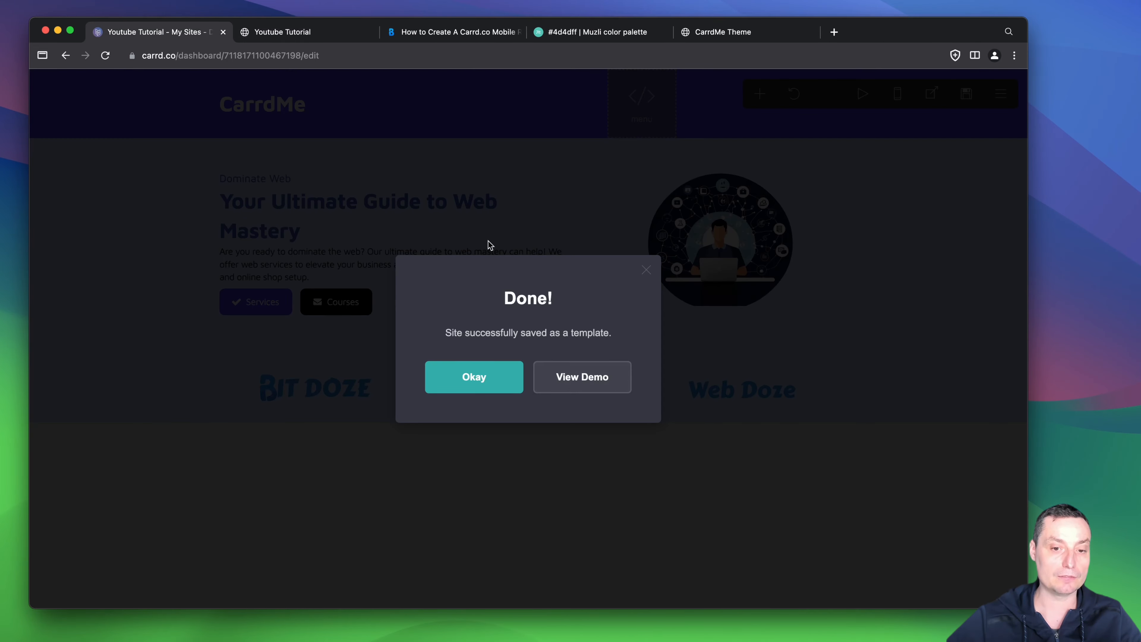
pyautogui.click(467, 379)
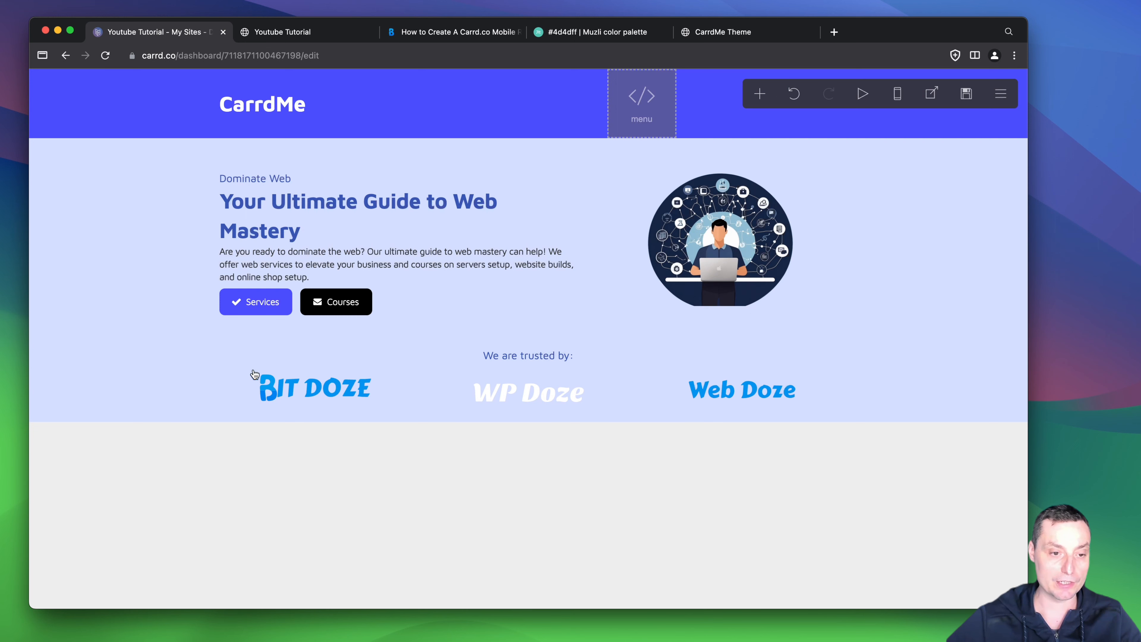
# Step: Change the logo container's manual mobile layout from Stack to Default
pyautogui.click(188, 387)
pyautogui.scroll(-10, 157, 286)
pyautogui.scroll(-10, 158, 286)
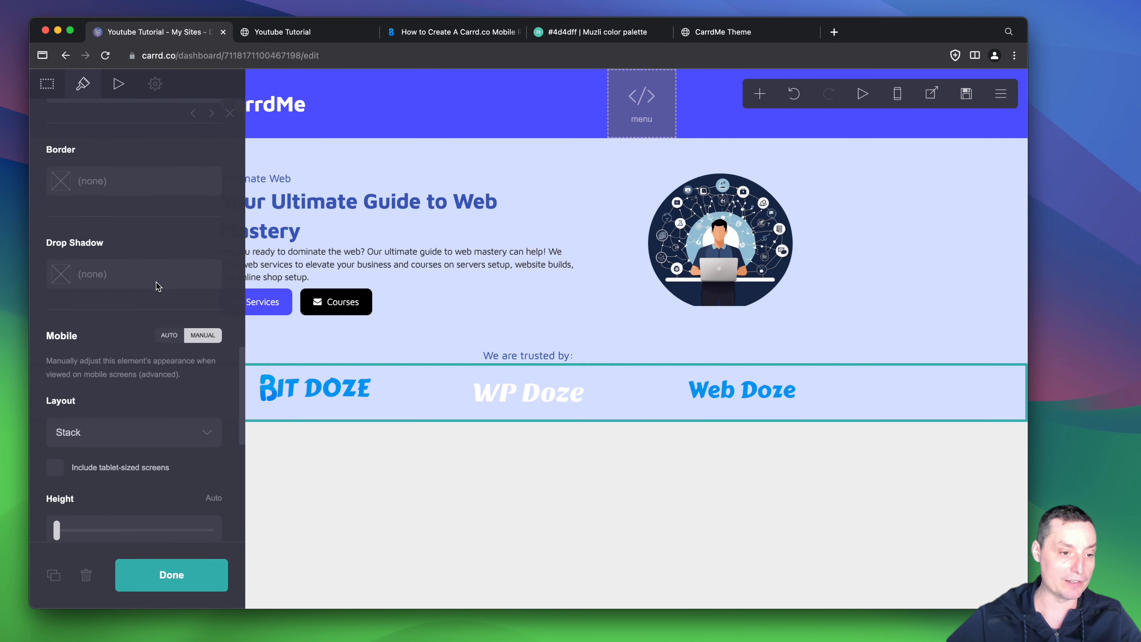
pyautogui.scroll(3, 157, 285)
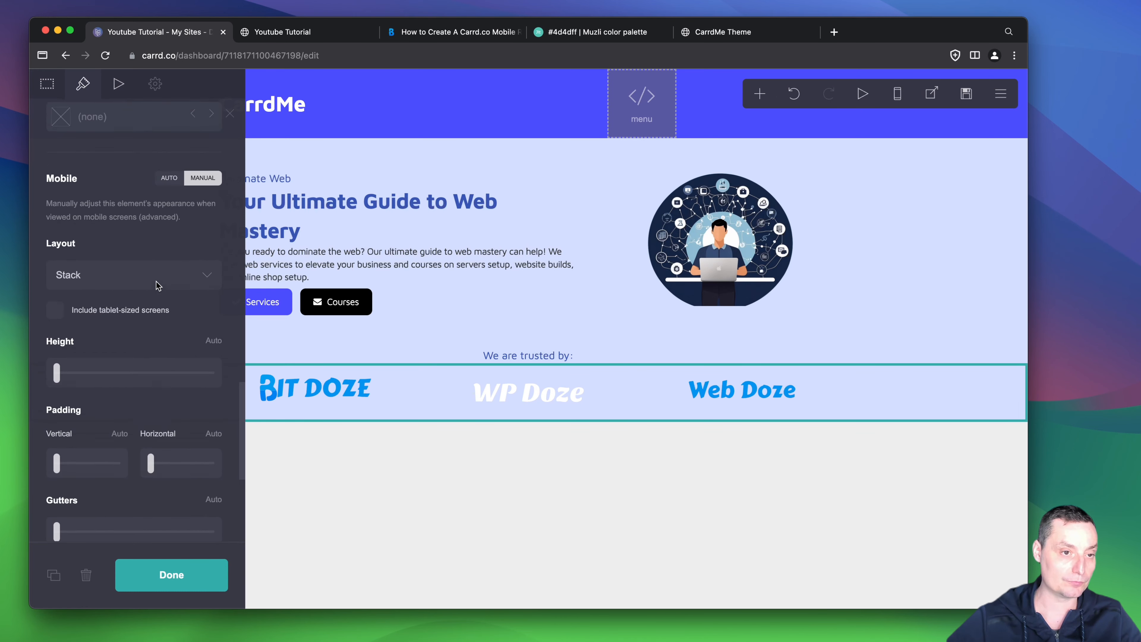
pyautogui.click(154, 276)
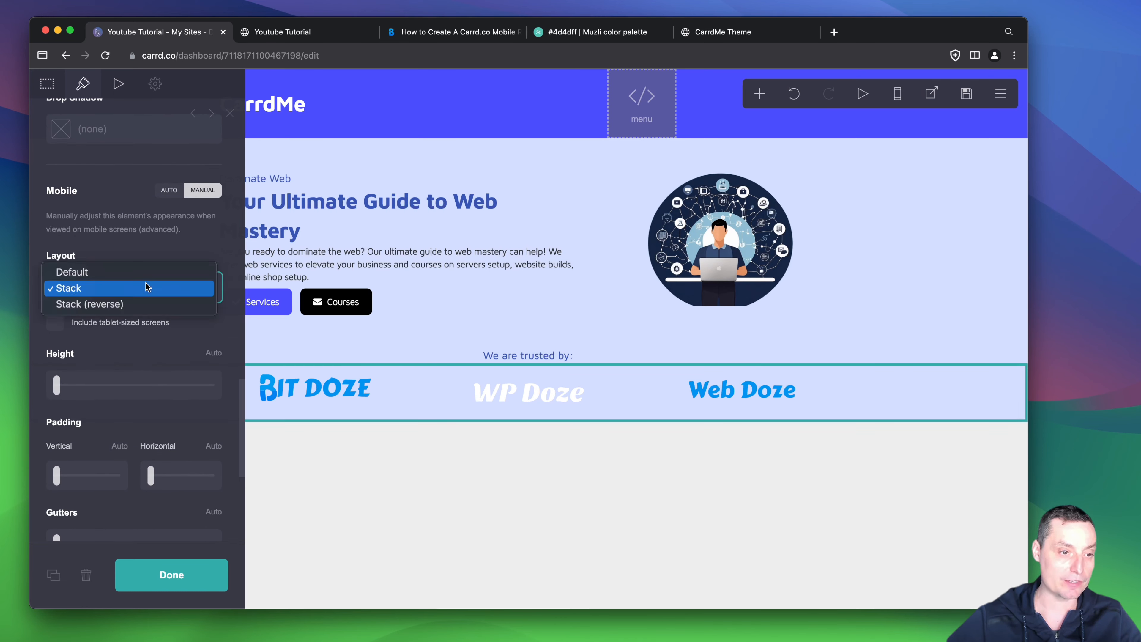
pyautogui.click(144, 272)
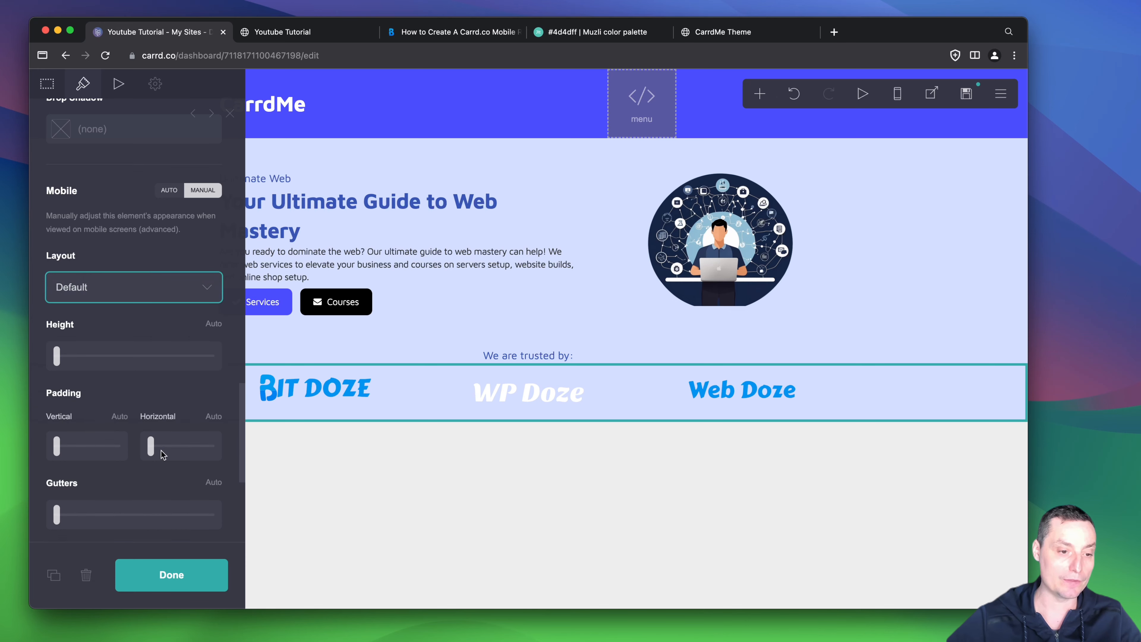
pyautogui.click(176, 580)
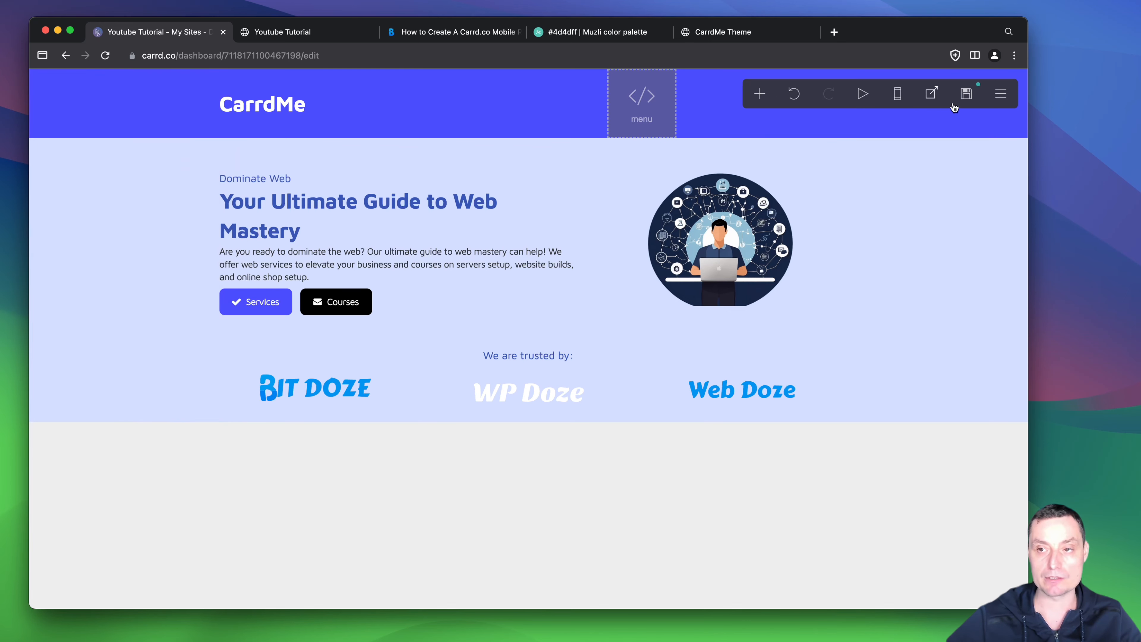
# Step: Save the site as a template again and open the updated demo page
pyautogui.click(966, 96)
pyautogui.click(185, 575)
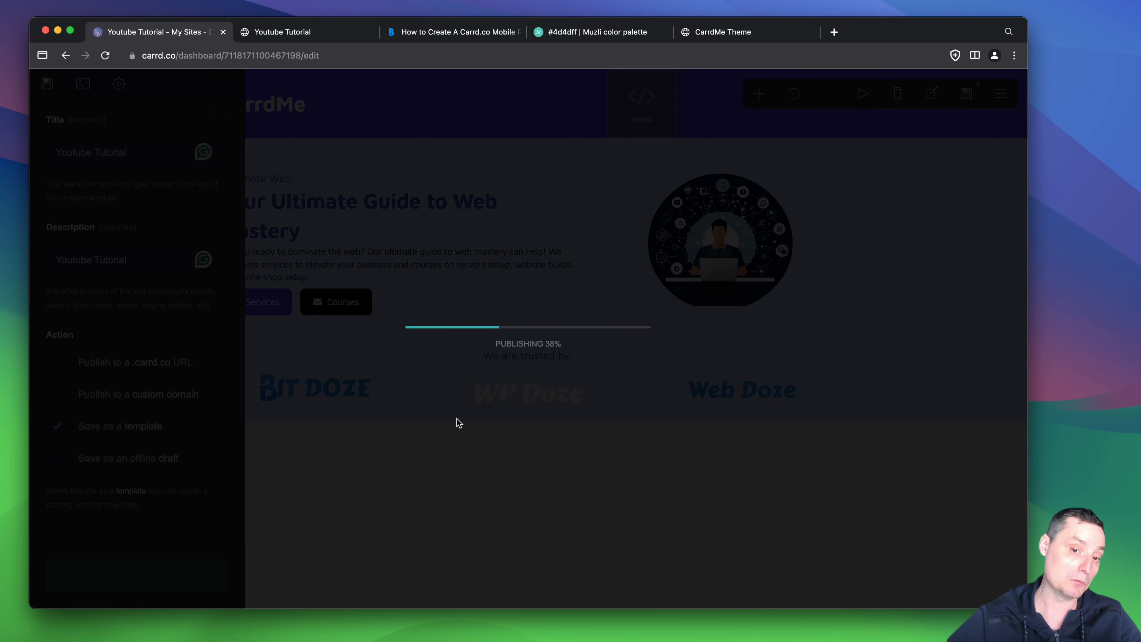
pyautogui.click(603, 365)
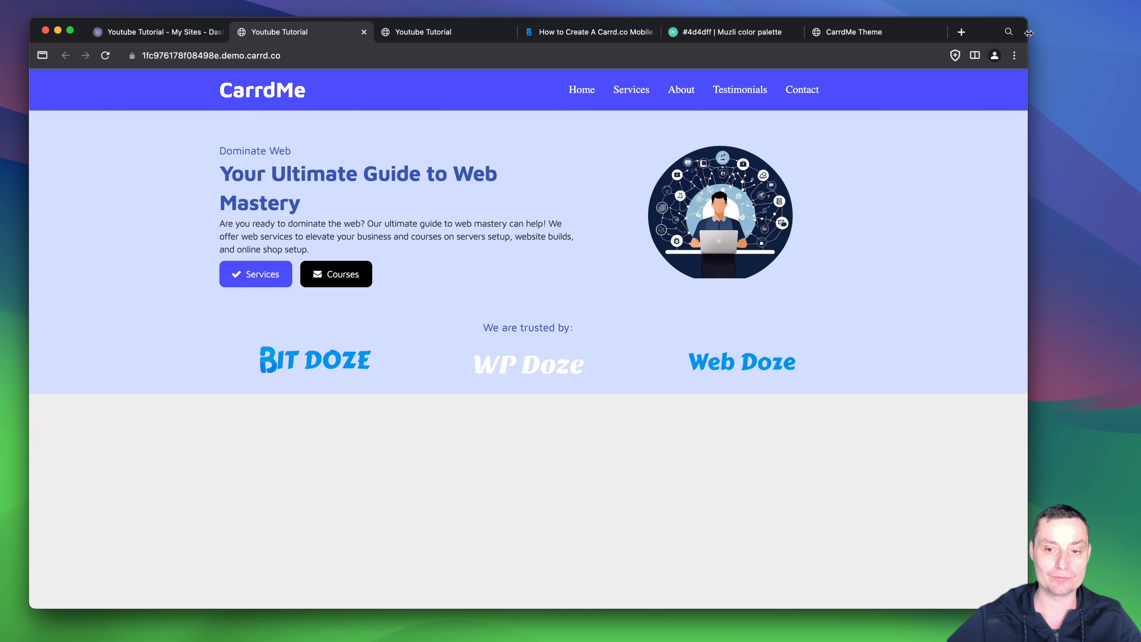
# Step: Check the updated logo row at phone width by narrowing the browser window, and restore the wide window
pyautogui.moveTo(1030, 32); pyautogui.dragTo(313, 48)
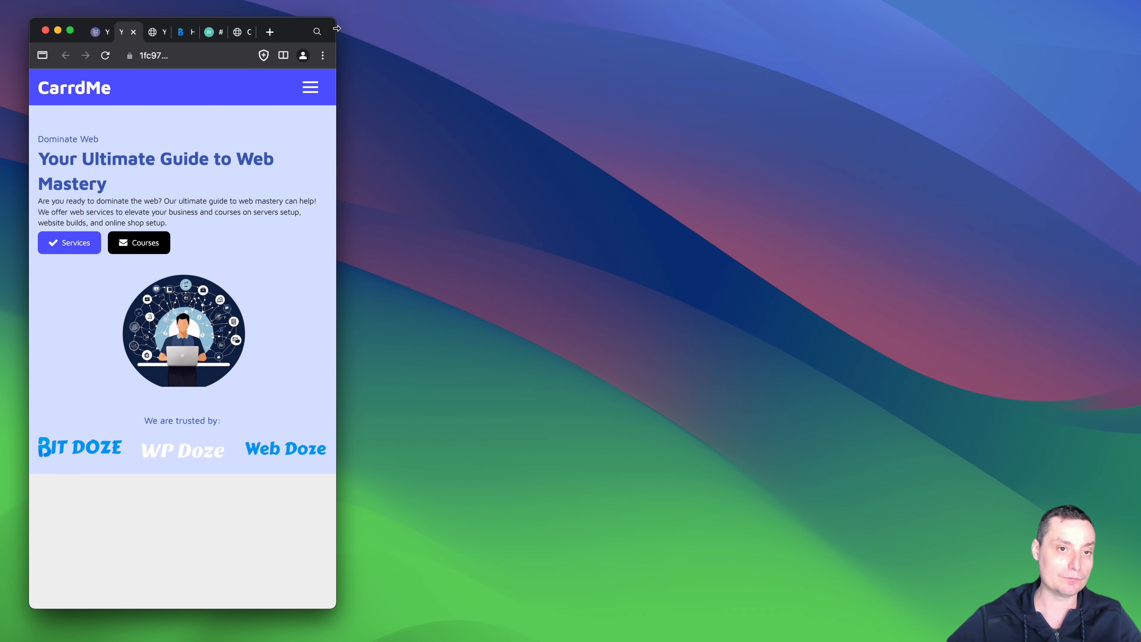
pyautogui.moveTo(337, 39); pyautogui.dragTo(1139, 40)
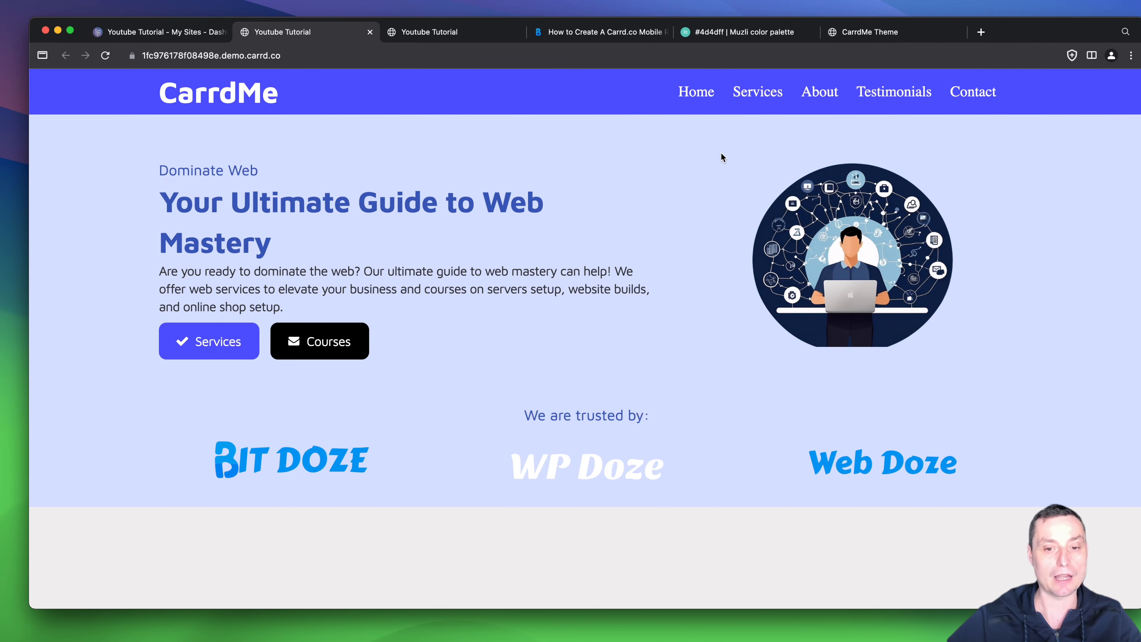
# Step: Open the finished CarrdMe Theme reference demo and review its sections from the hero through "Trust us Because:", returning to the page start
pyautogui.click(622, 36)
pyautogui.click(865, 32)
pyautogui.scroll(-5, 685, 242)
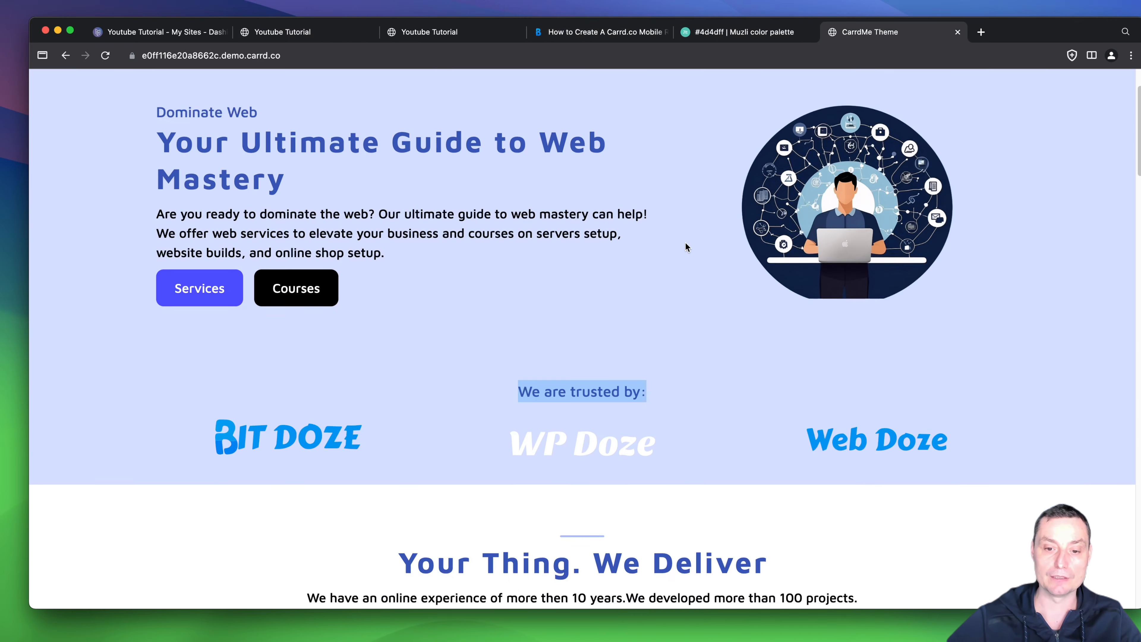
pyautogui.scroll(-20, 682, 234)
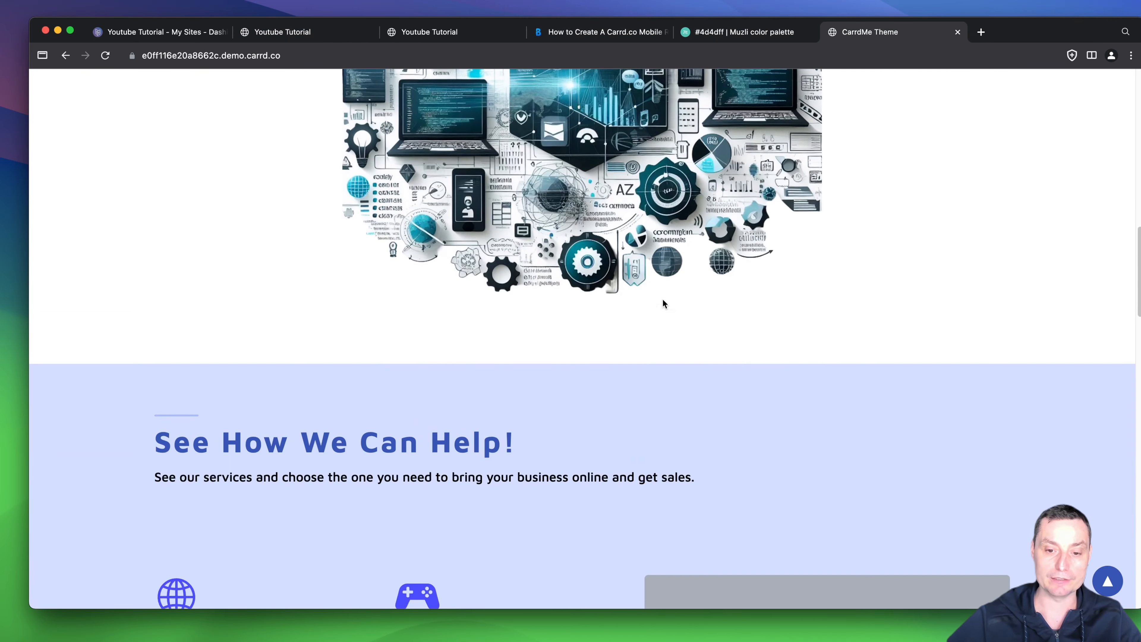
pyautogui.scroll(-3, 565, 318)
pyautogui.scroll(-5, 612, 309)
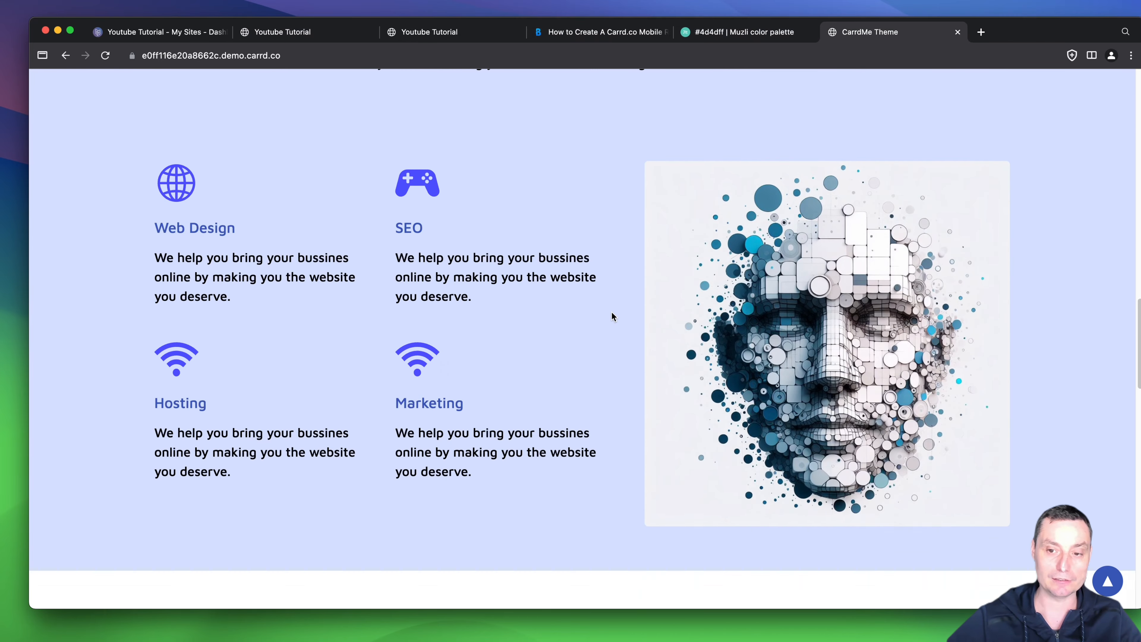
pyautogui.scroll(-5, 612, 311)
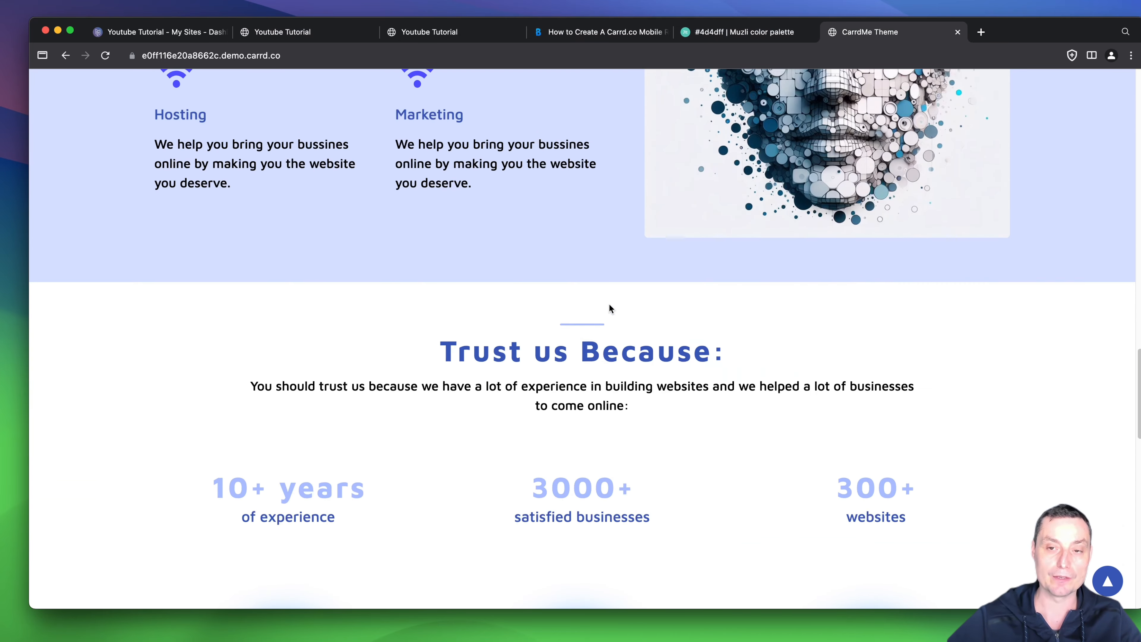
pyautogui.scroll(20, 610, 307)
pyautogui.scroll(3, 608, 305)
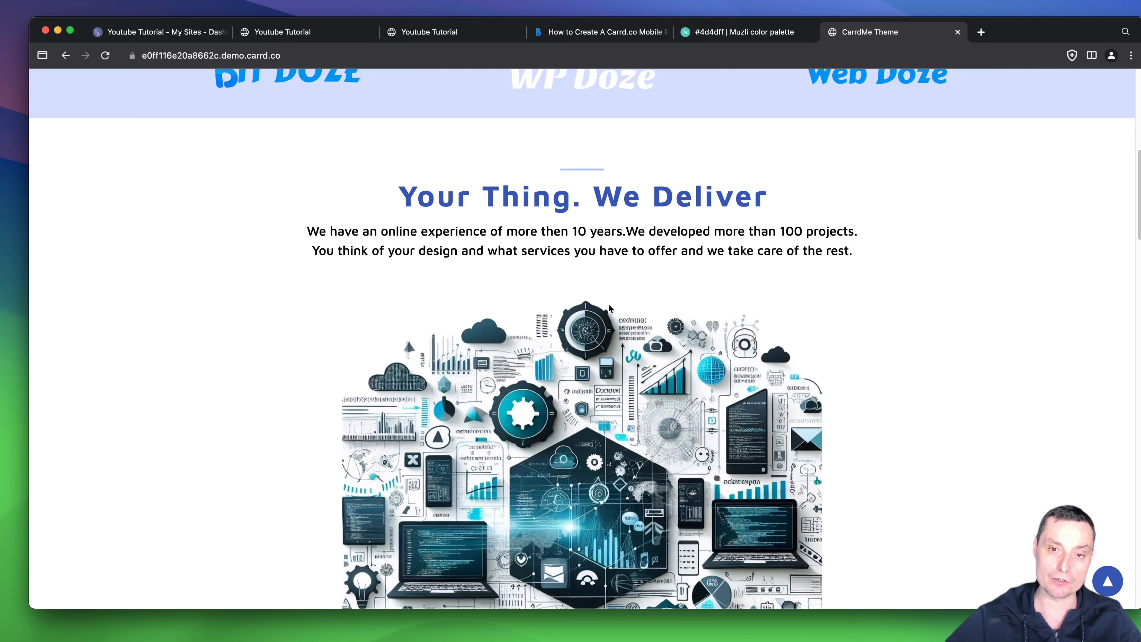
pyautogui.scroll(7, 698, 377)
pyautogui.scroll(3, 697, 377)
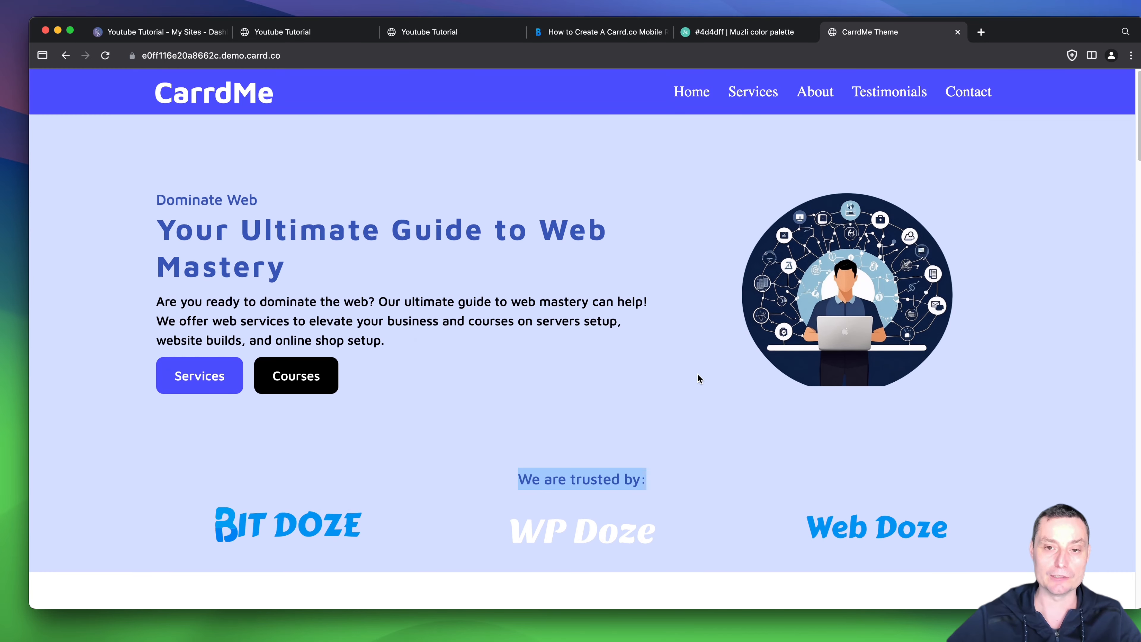